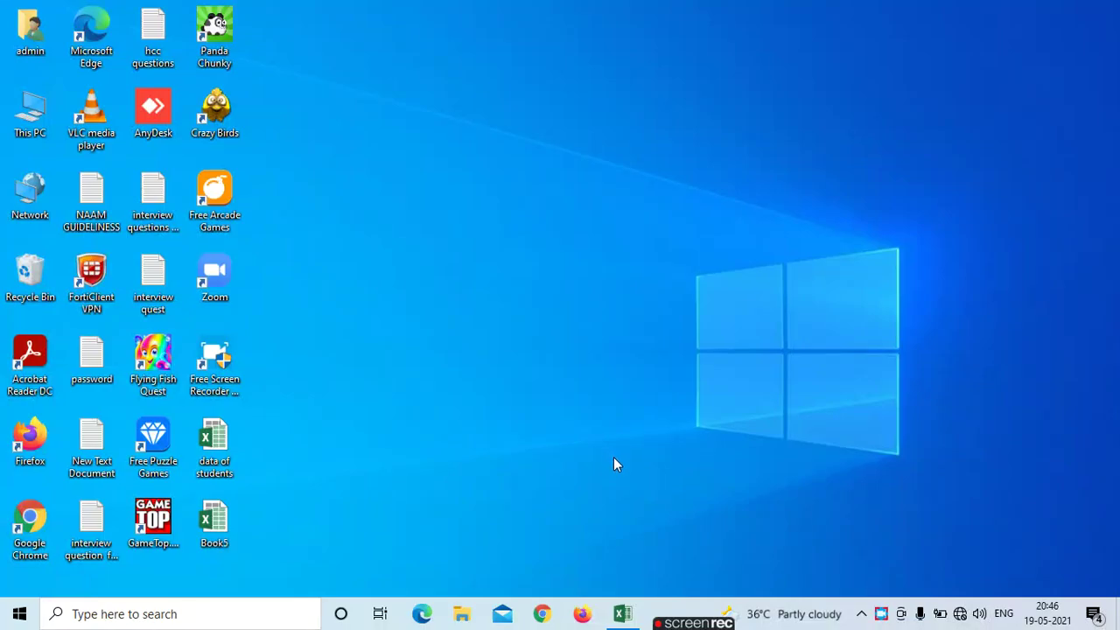
Bring the Book1 workbook back on screen and select the STD NAME, PRESENT/ABSENT and STD NO header cells.
key("alt+Tab")
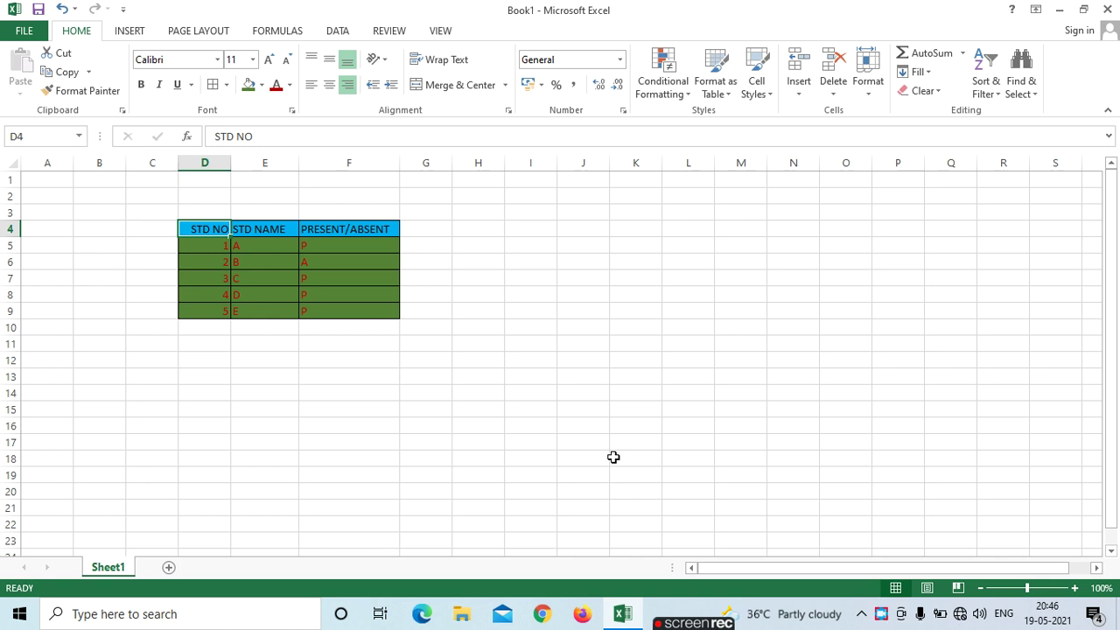
scroll(543, 255, "down", 2)
scroll(300, 432, "up", 2)
left_click(288, 230)
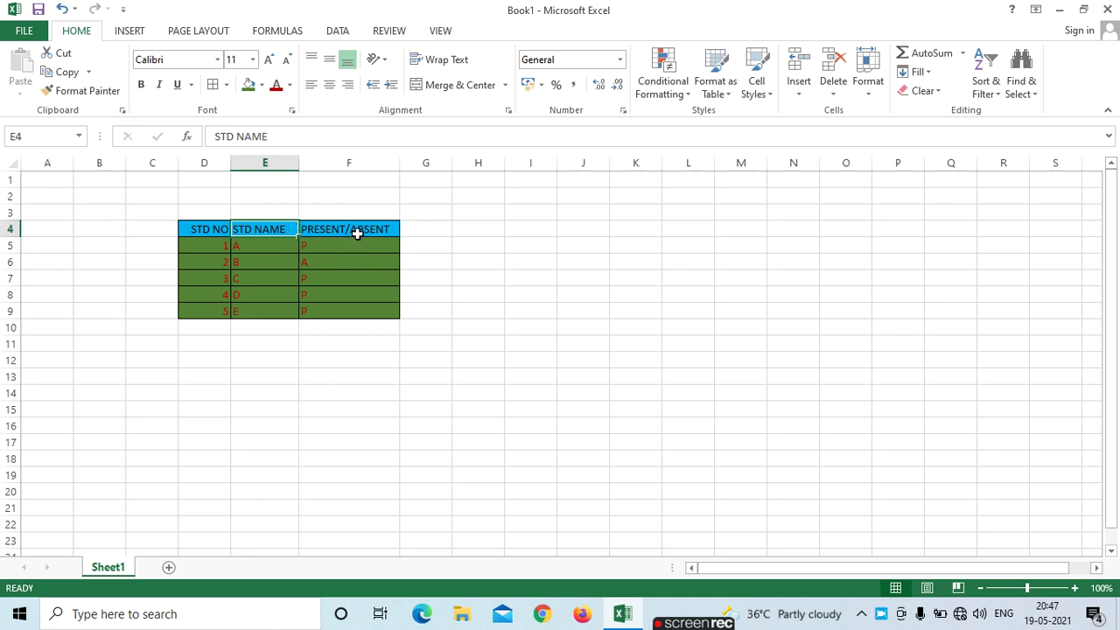
left_click(357, 230)
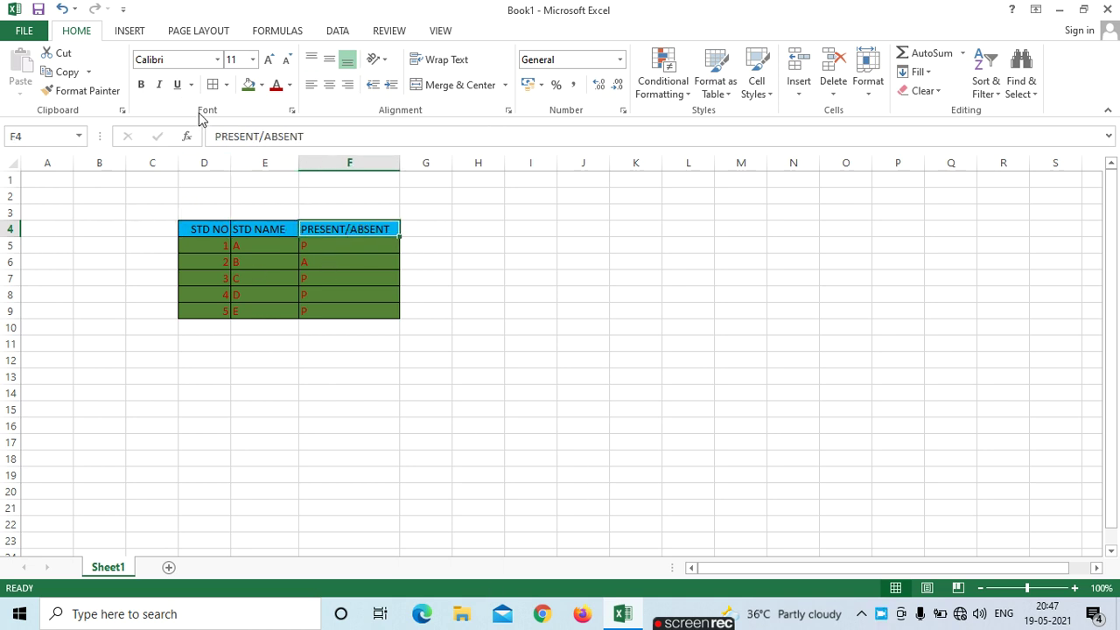
left_click(198, 229)
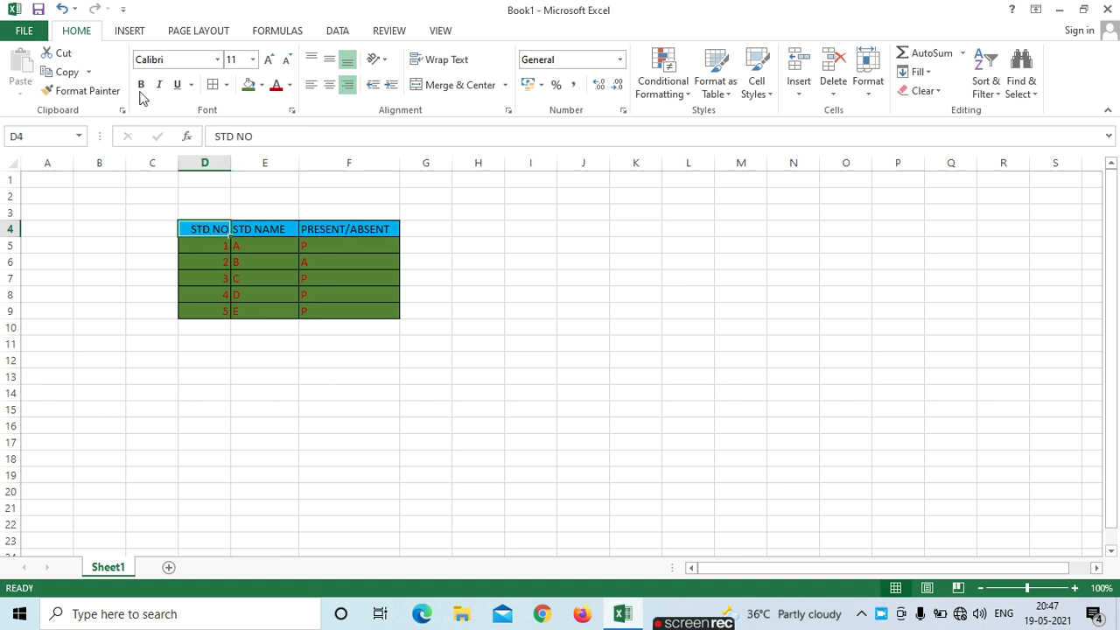
left_click(217, 60)
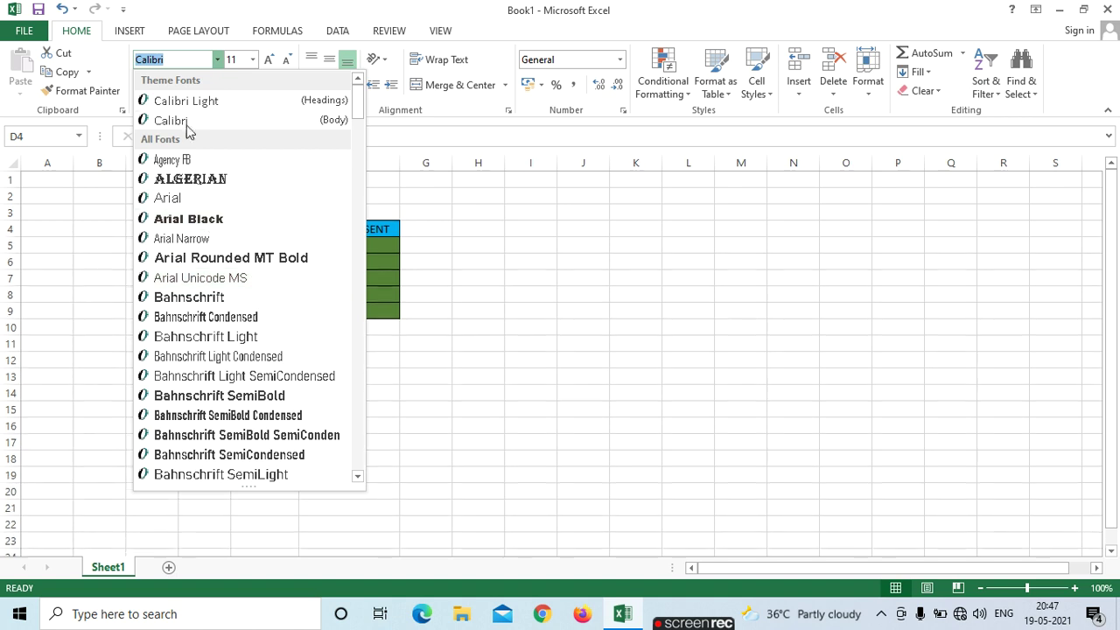
key("Escape")
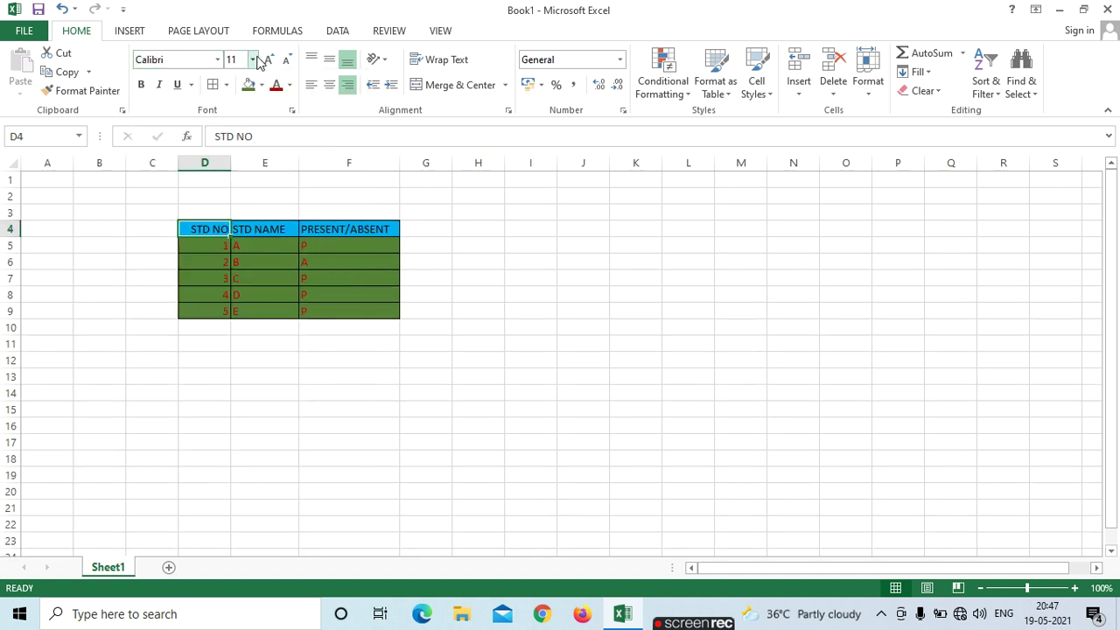
left_click(256, 59)
left_click(585, 212)
left_click(252, 61)
left_click(487, 252)
mouse_move(196, 228)
left_mouse_down()
mouse_move(342, 236)
mouse_move(329, 244)
left_mouse_up()
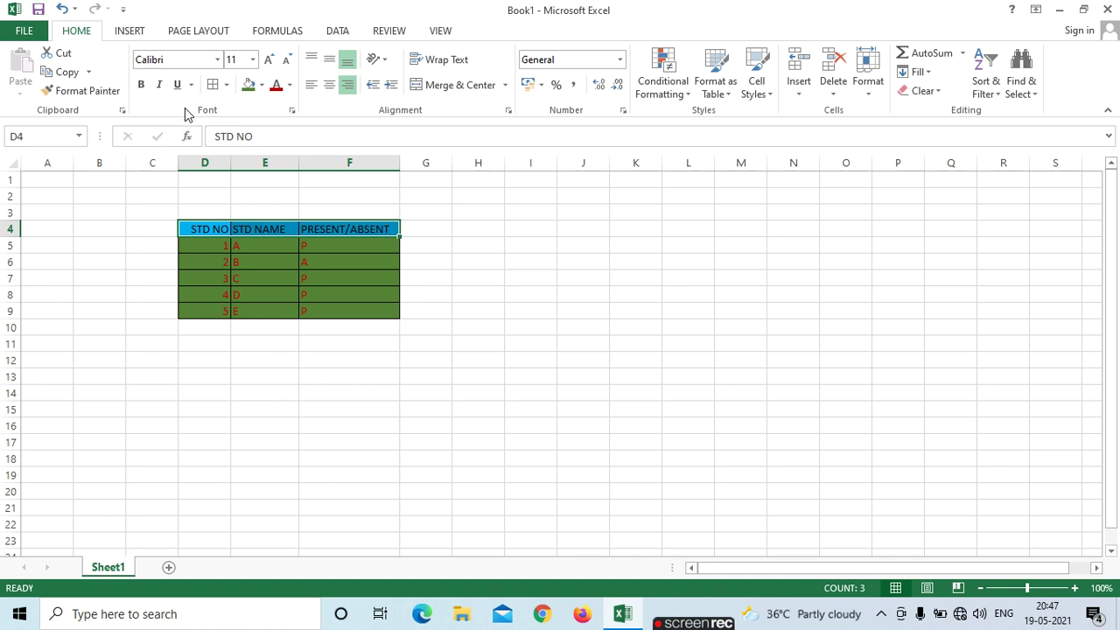
left_click(129, 32)
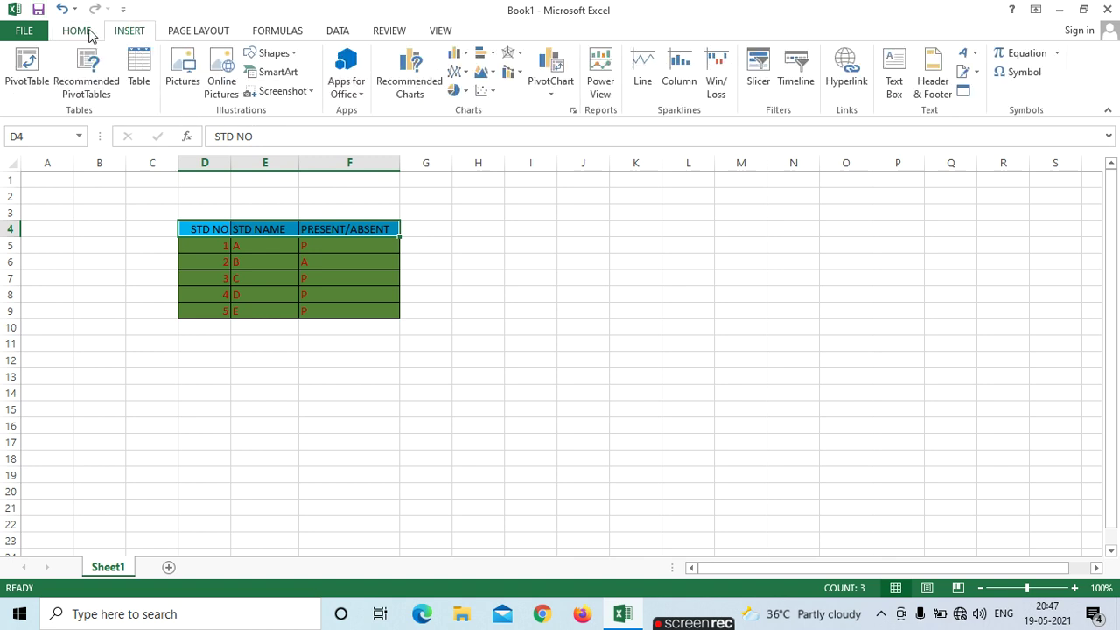
left_click(79, 33)
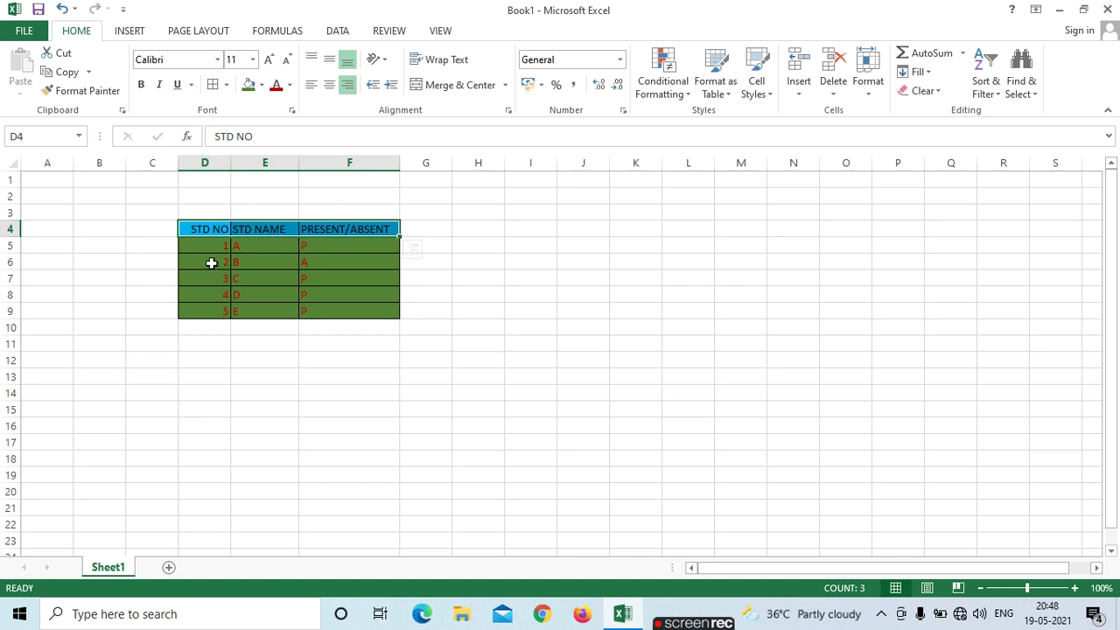
left_click(217, 61)
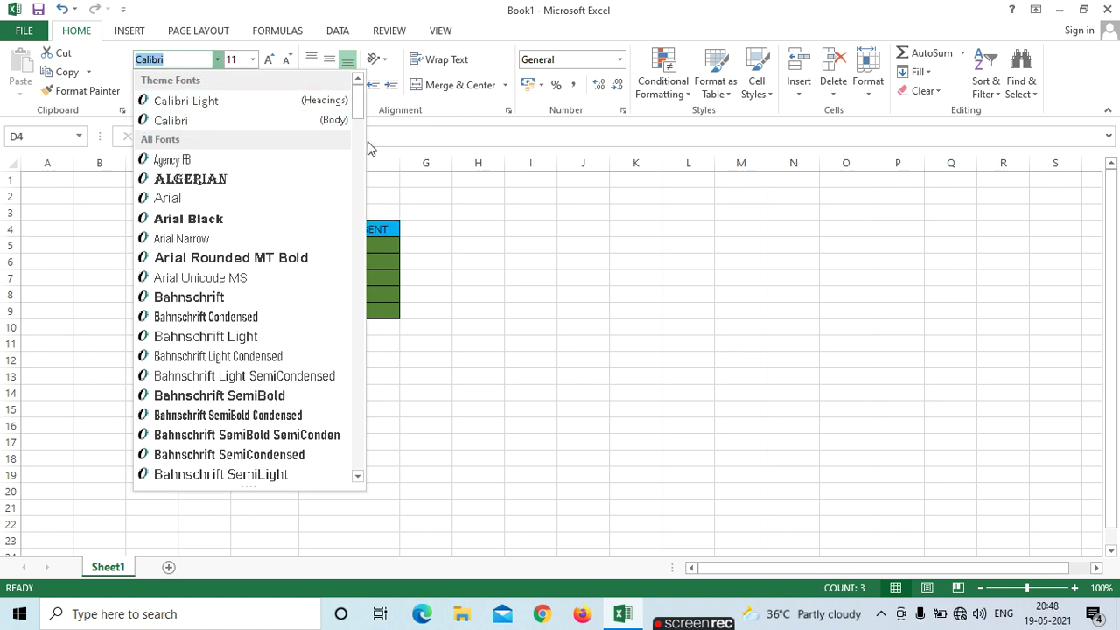
left_click(640, 285)
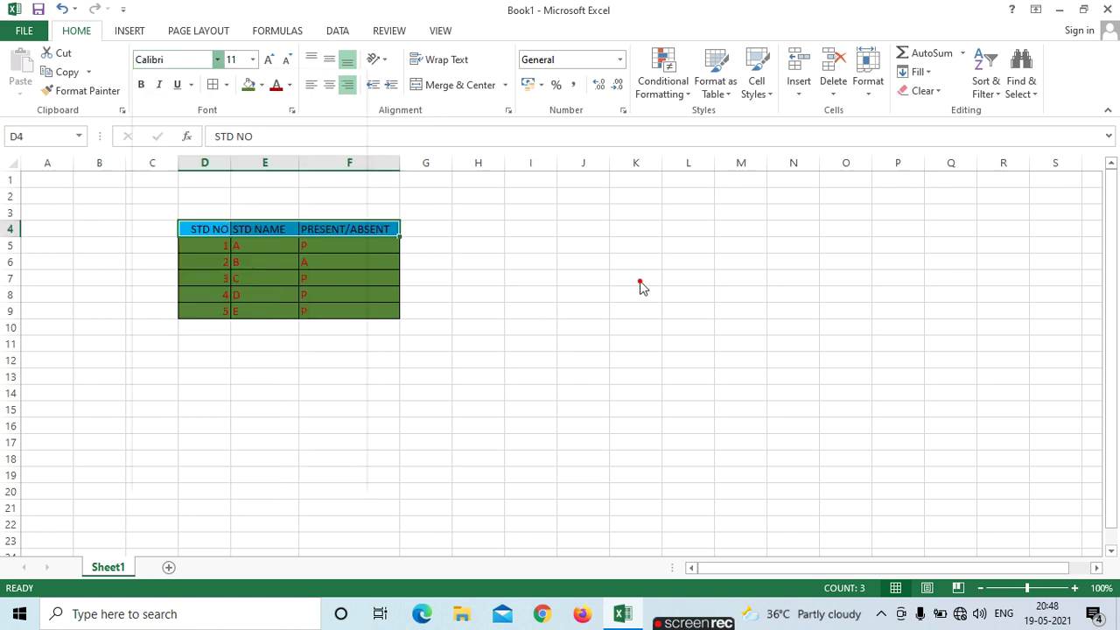
left_click(197, 226)
left_click_drag(234, 240, 357, 308)
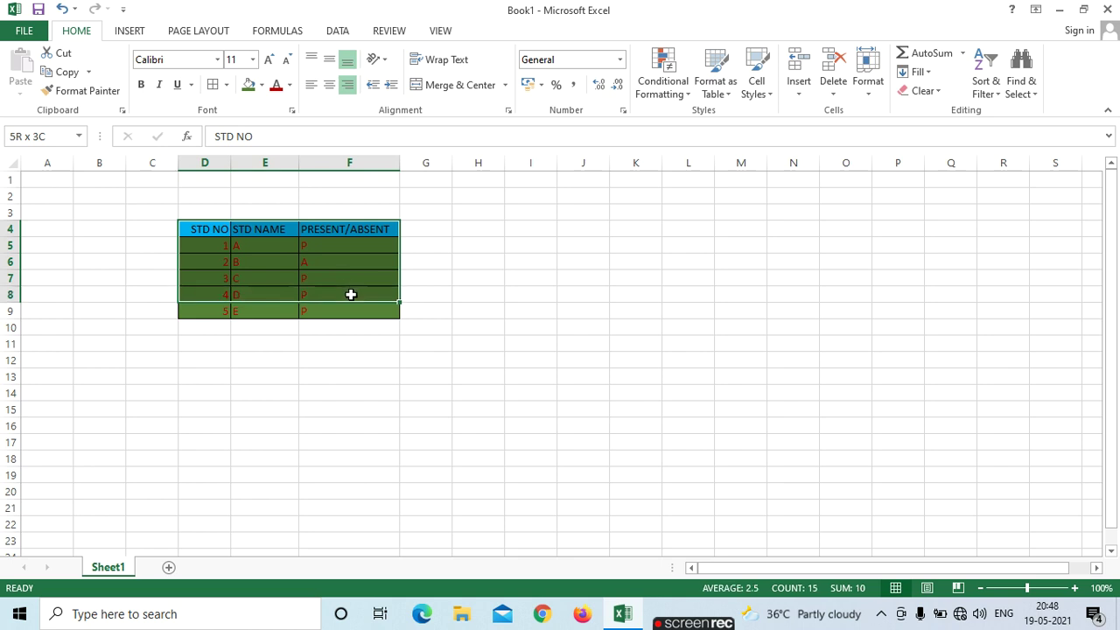
left_click(724, 285)
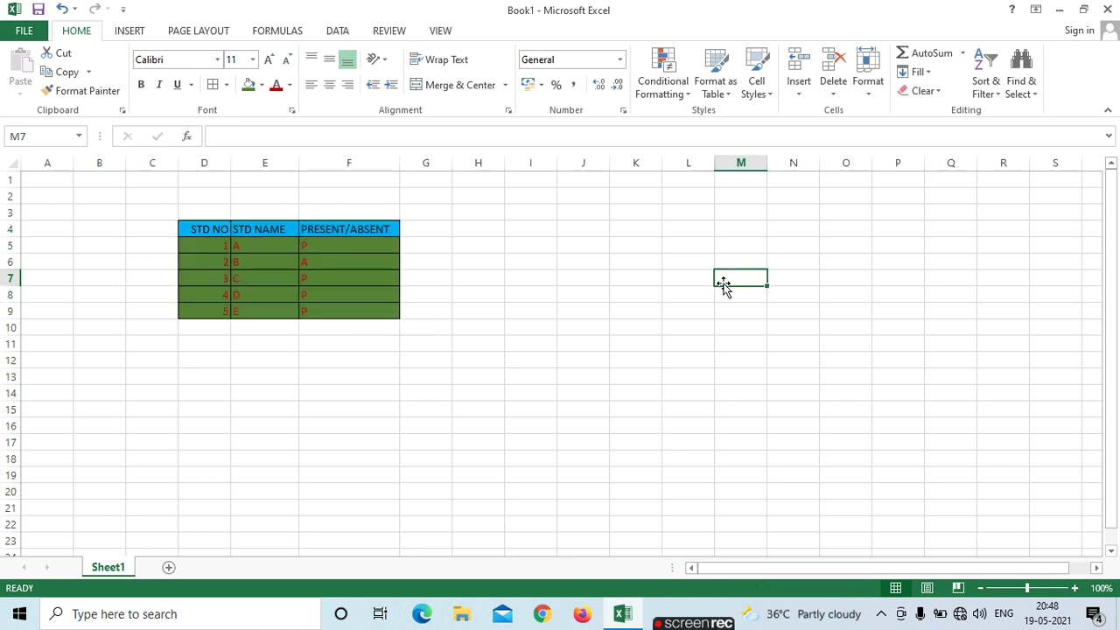
left_click_drag(207, 232, 352, 310)
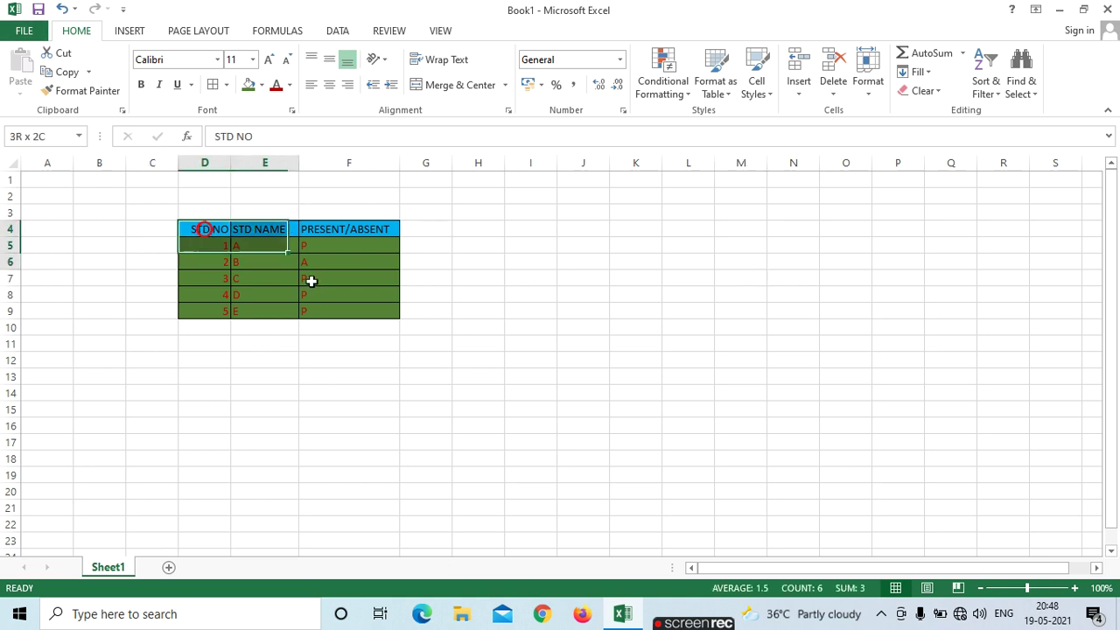
left_click(698, 279)
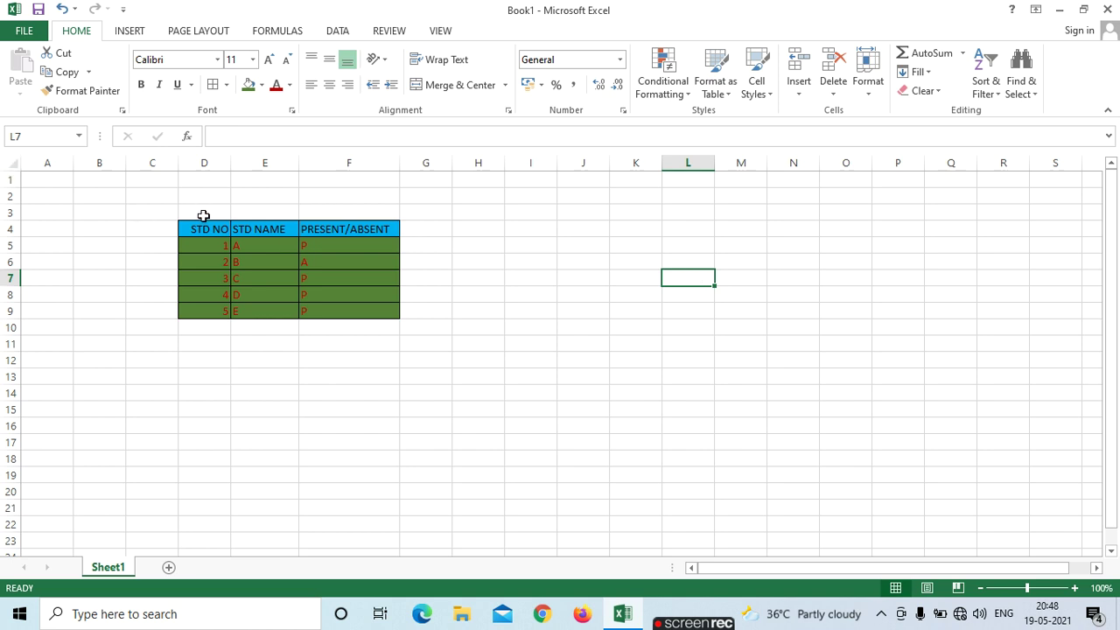
Move the student table from D4:F9 to K5:M10 and select its header row K5:M5.
left_click_drag(197, 229, 350, 310)
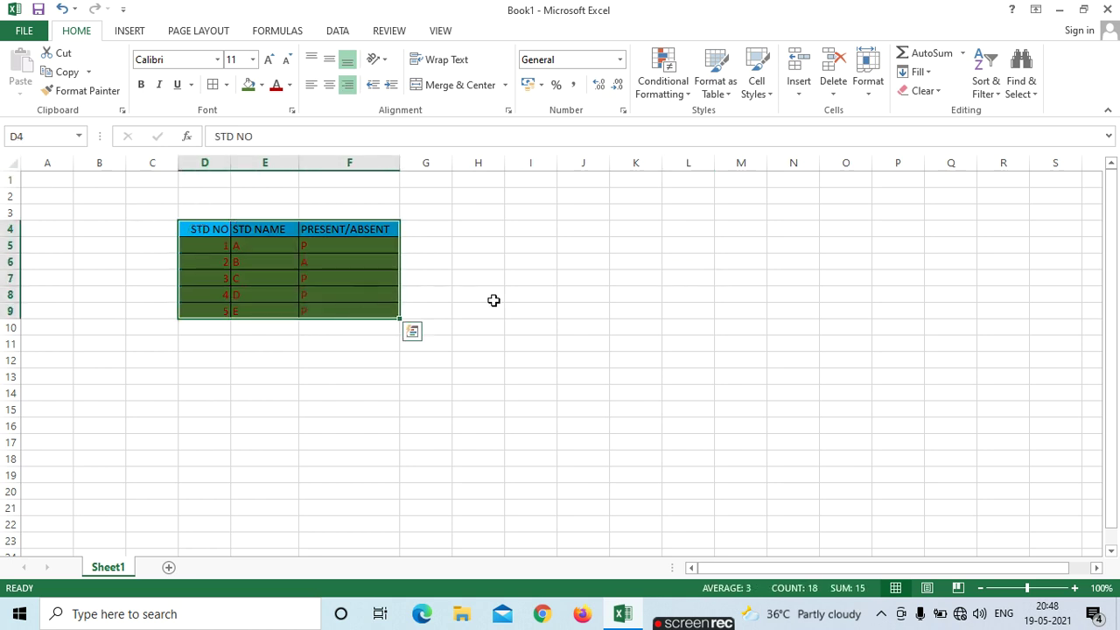
key("ctrl+c")
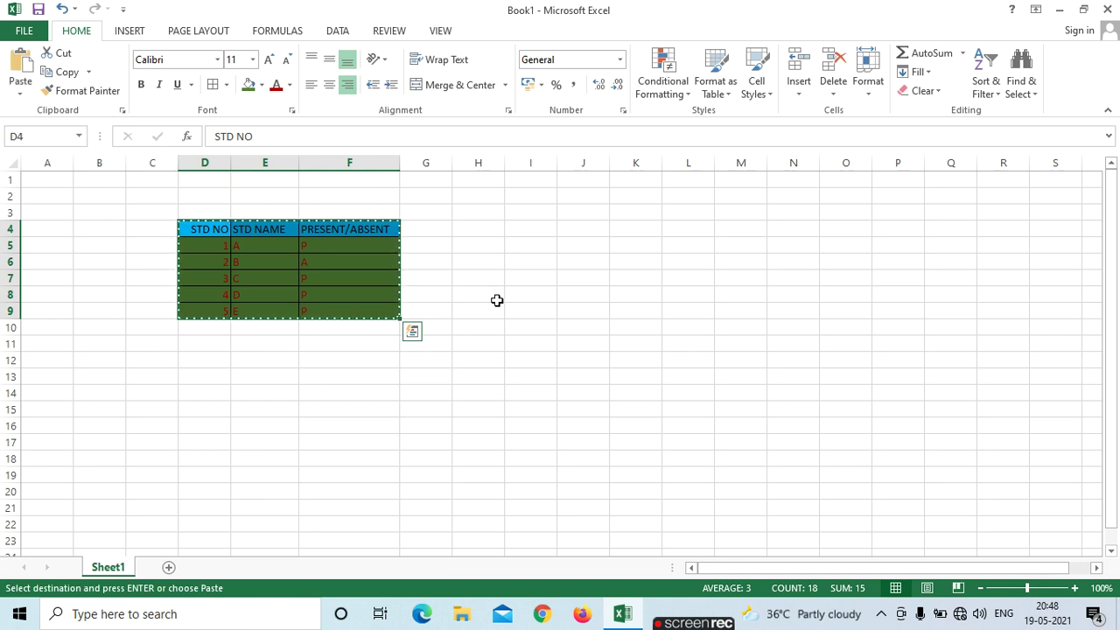
left_click(642, 244)
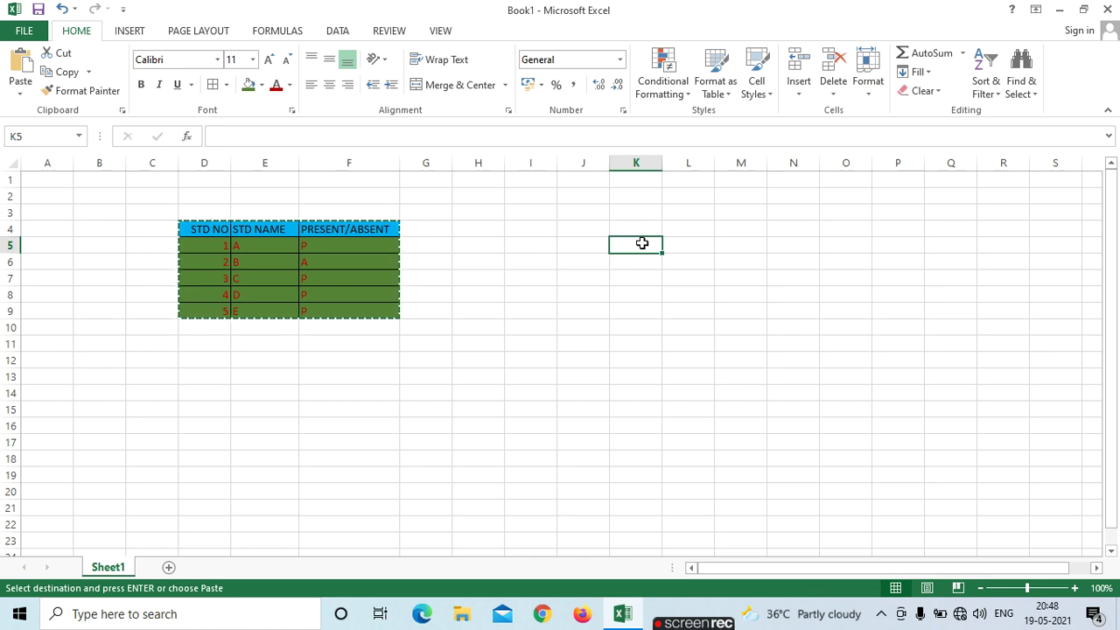
key("ctrl+v")
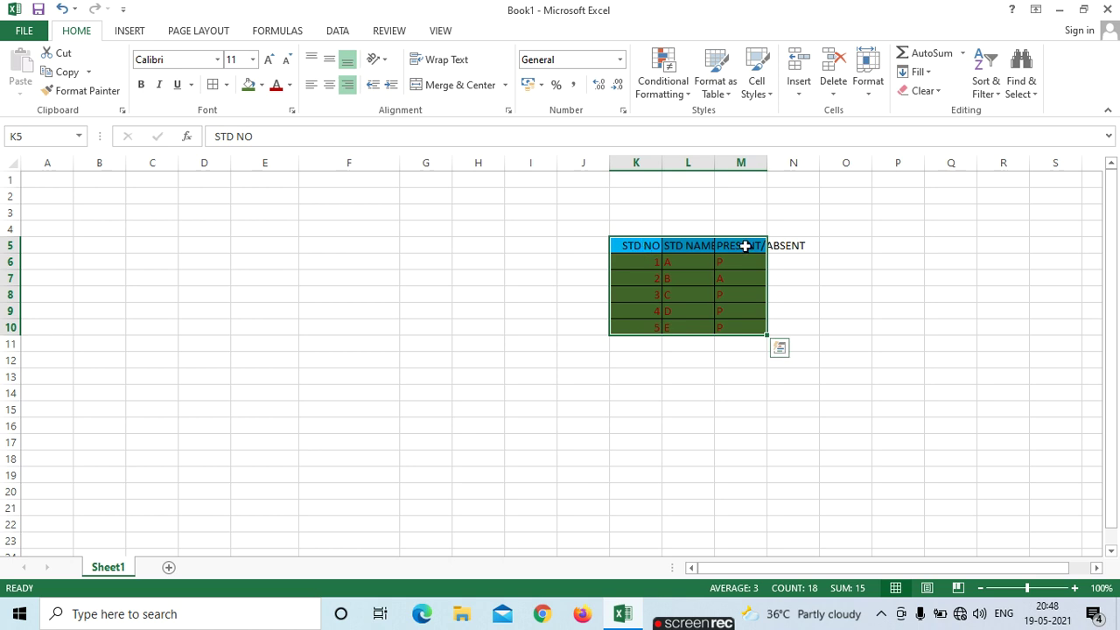
left_click(688, 373)
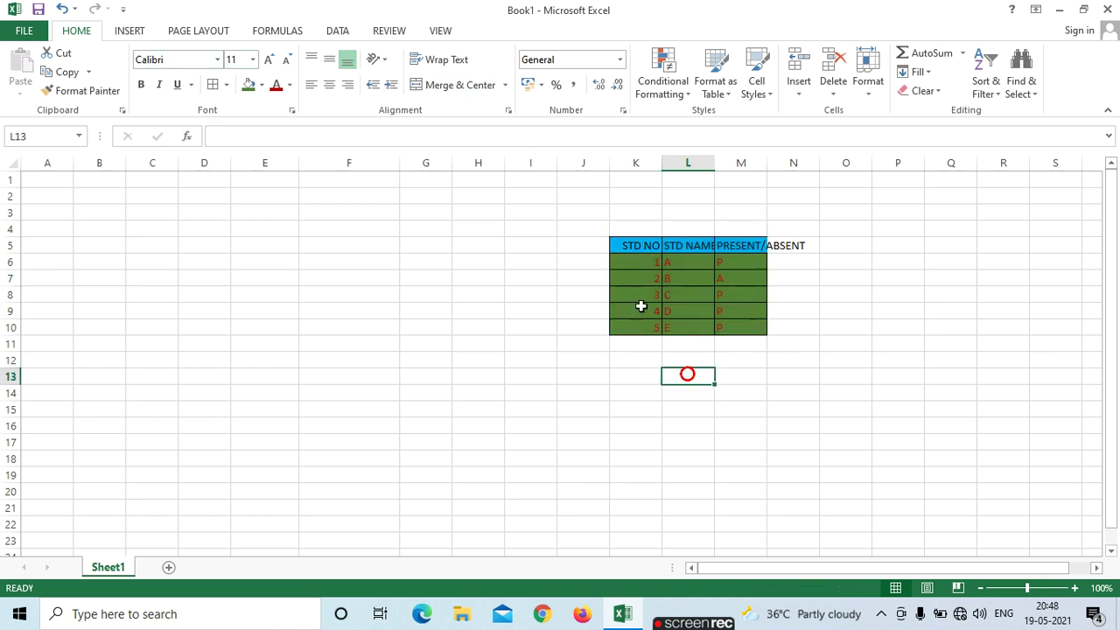
left_click_drag(624, 246, 760, 246)
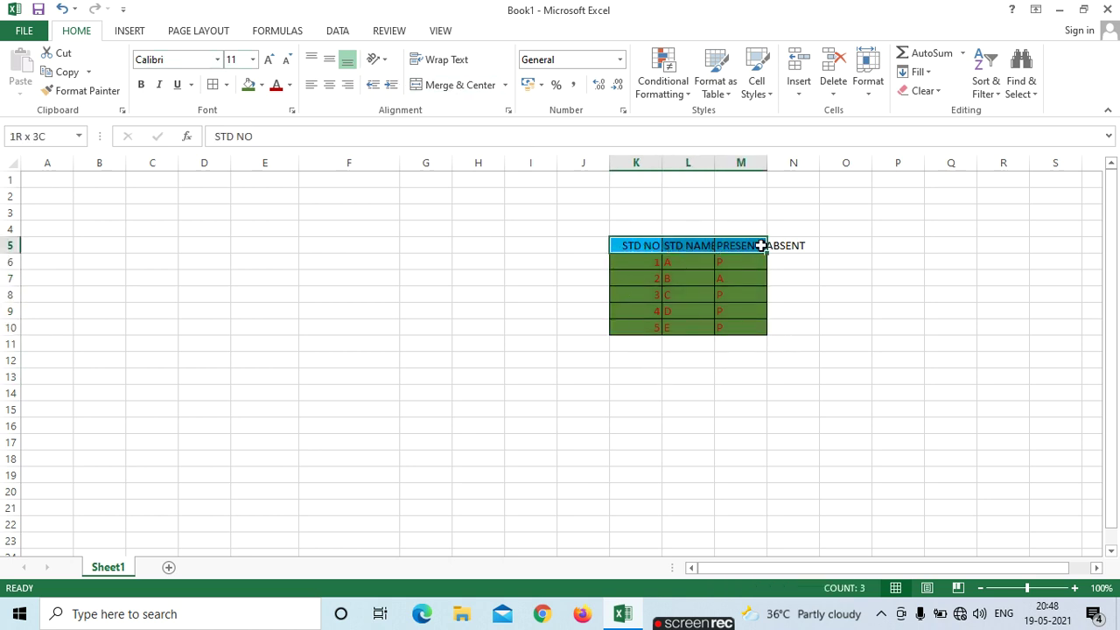
Widen column L so the STD NAME header fits.
left_click(217, 59)
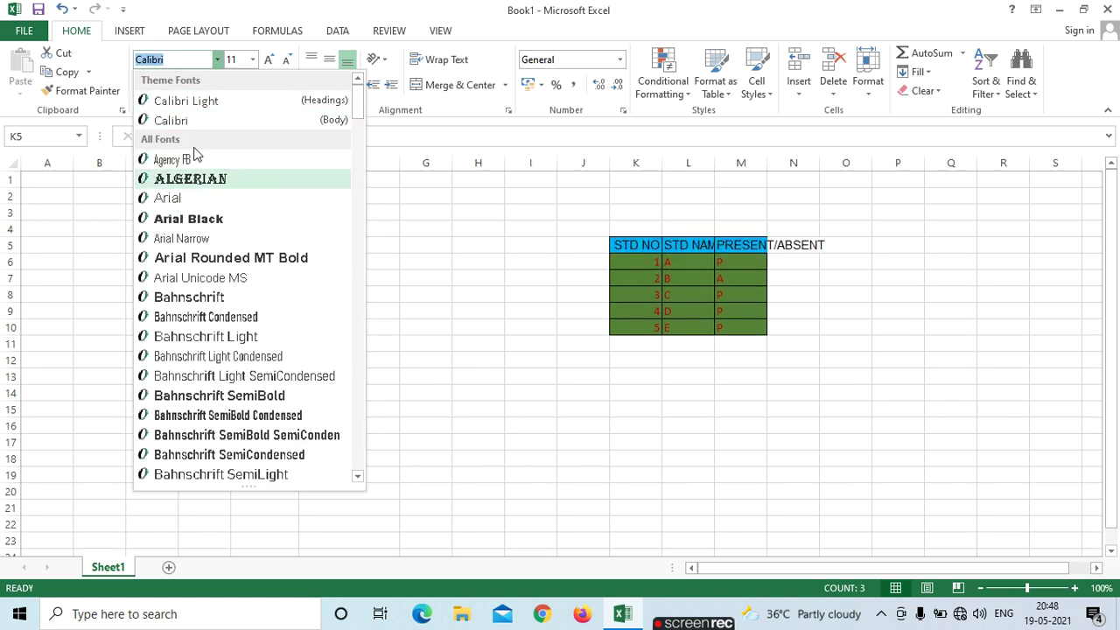
left_click(702, 252)
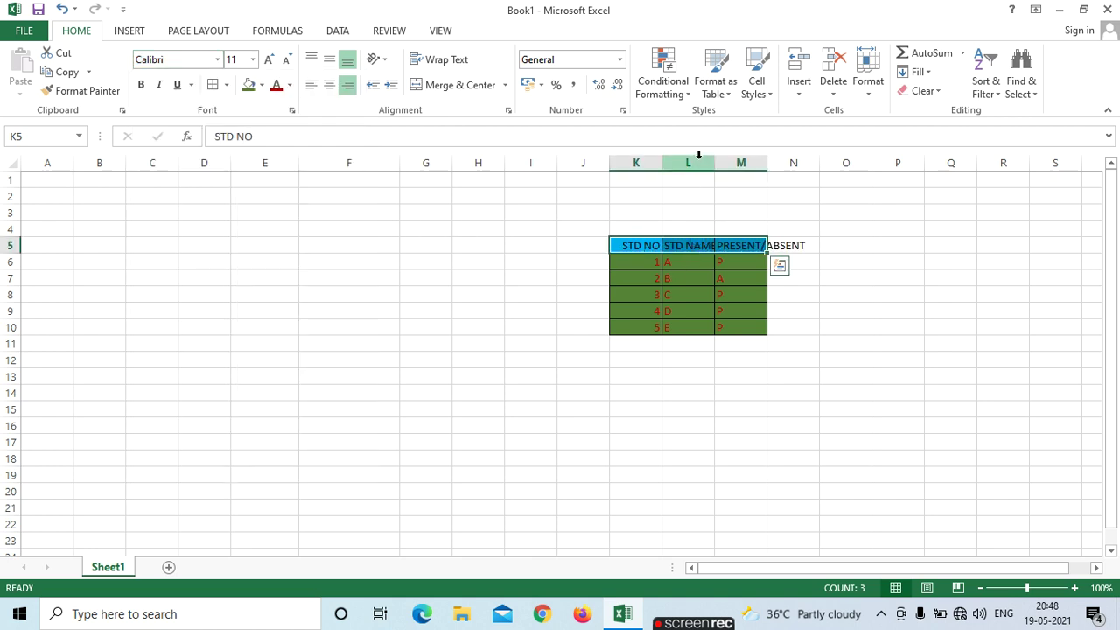
left_click_drag(714, 161, 820, 167)
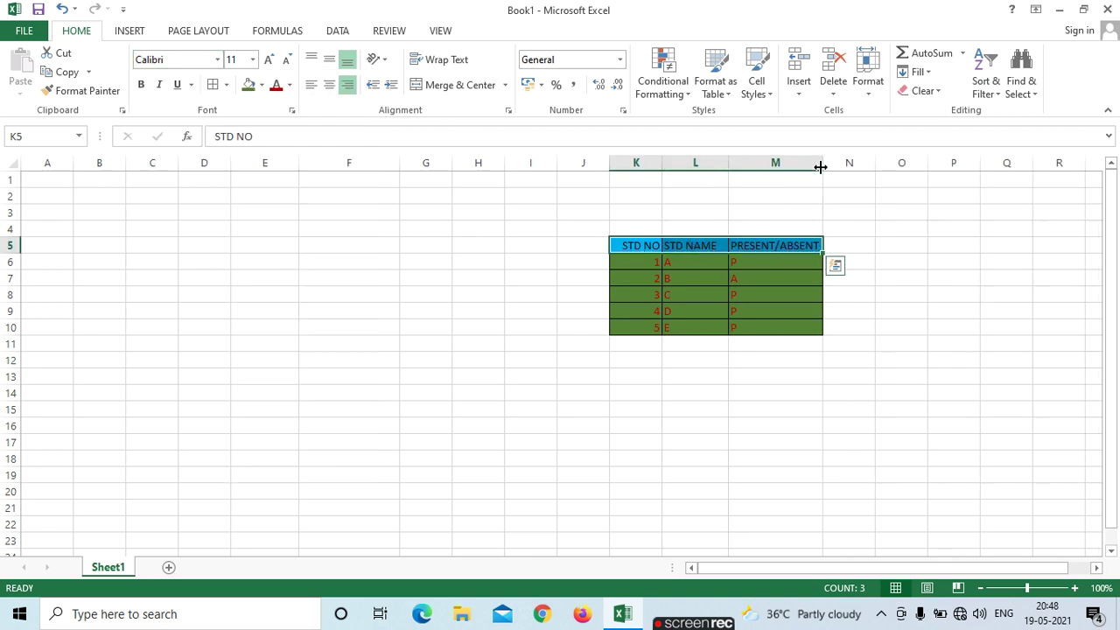
Set the header row K5:M5 to the Algerian font at size 14.
left_click(217, 59)
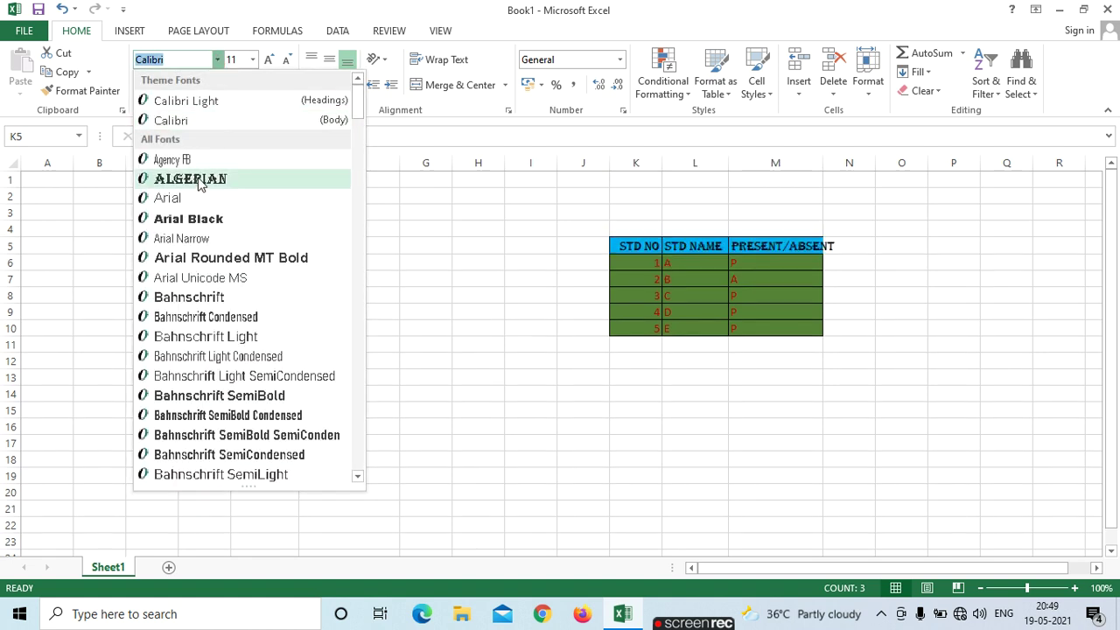
left_click(359, 475)
left_click(359, 475)
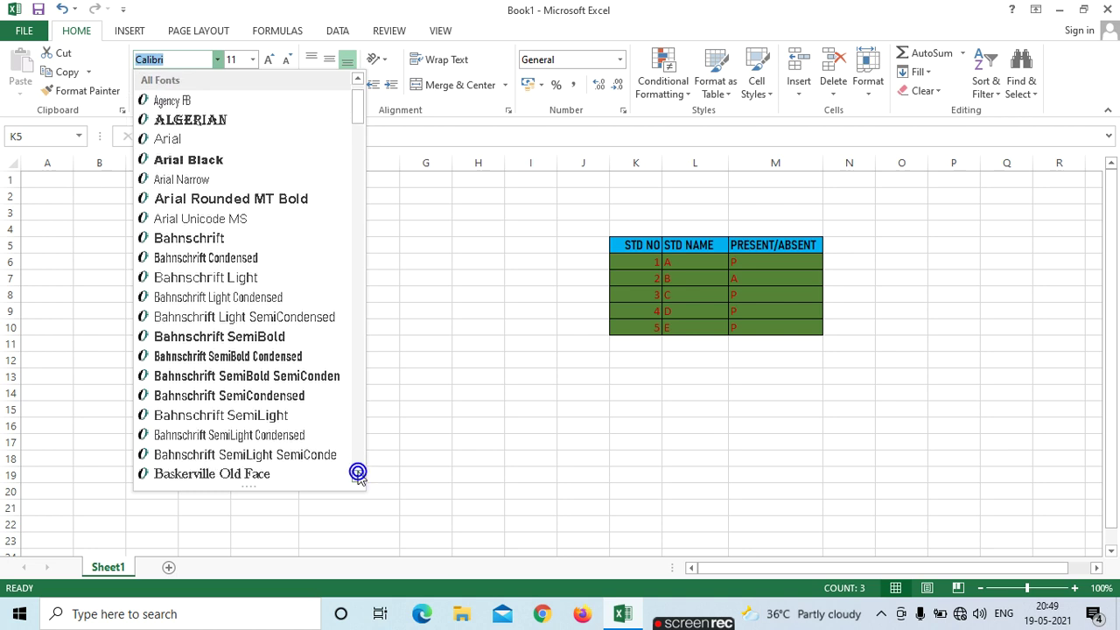
left_click(359, 475)
left_click(359, 475)
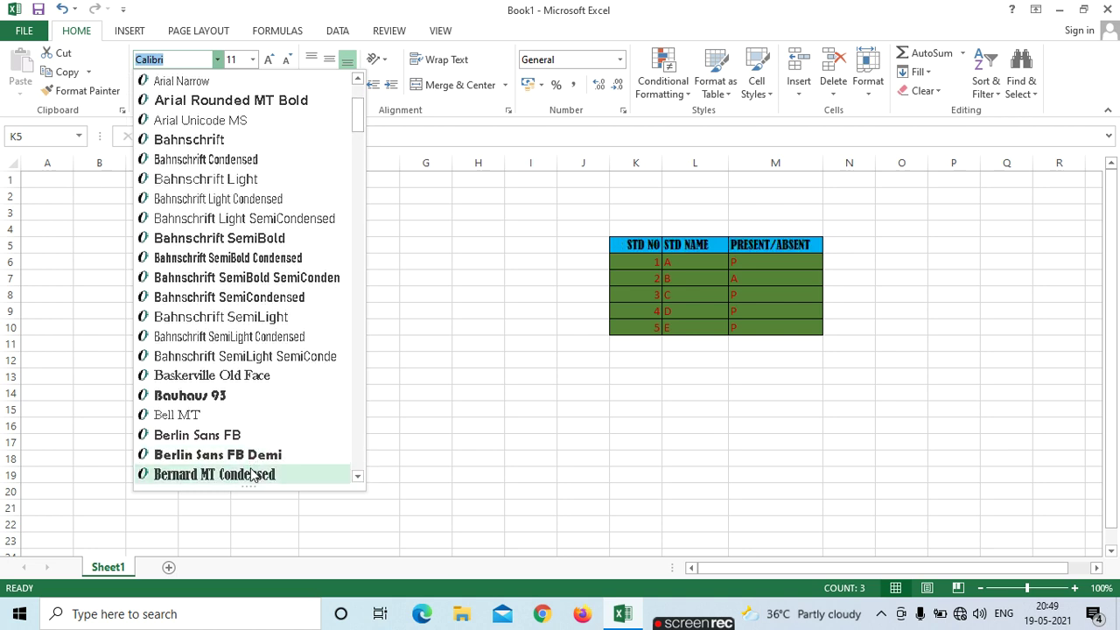
left_click(359, 475)
left_click(359, 475)
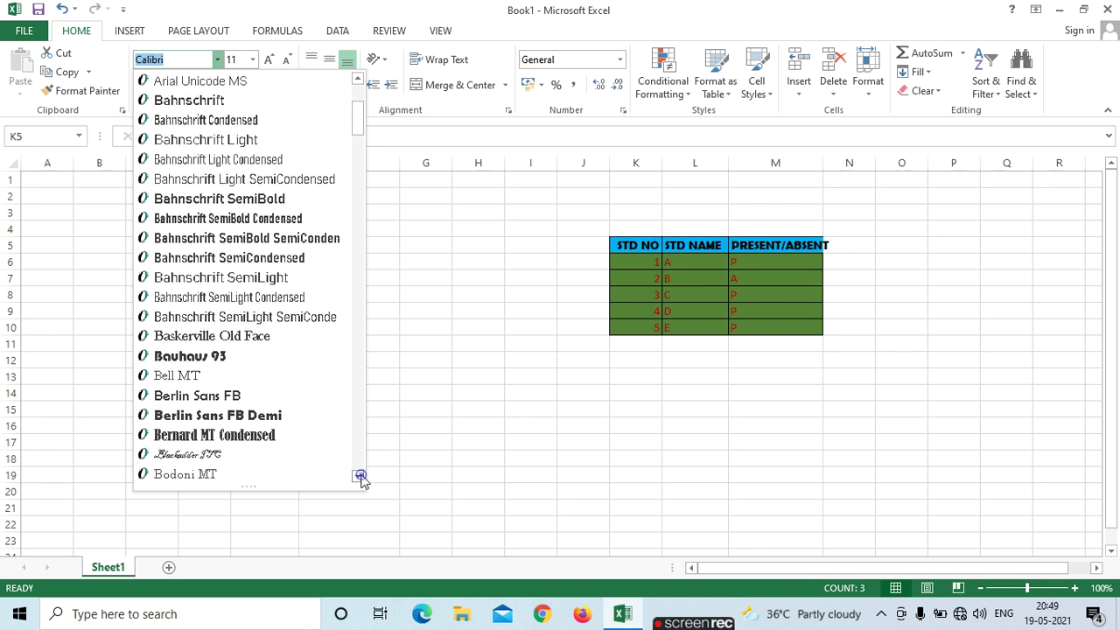
left_click(358, 475)
left_click(359, 475)
left_click(358, 475)
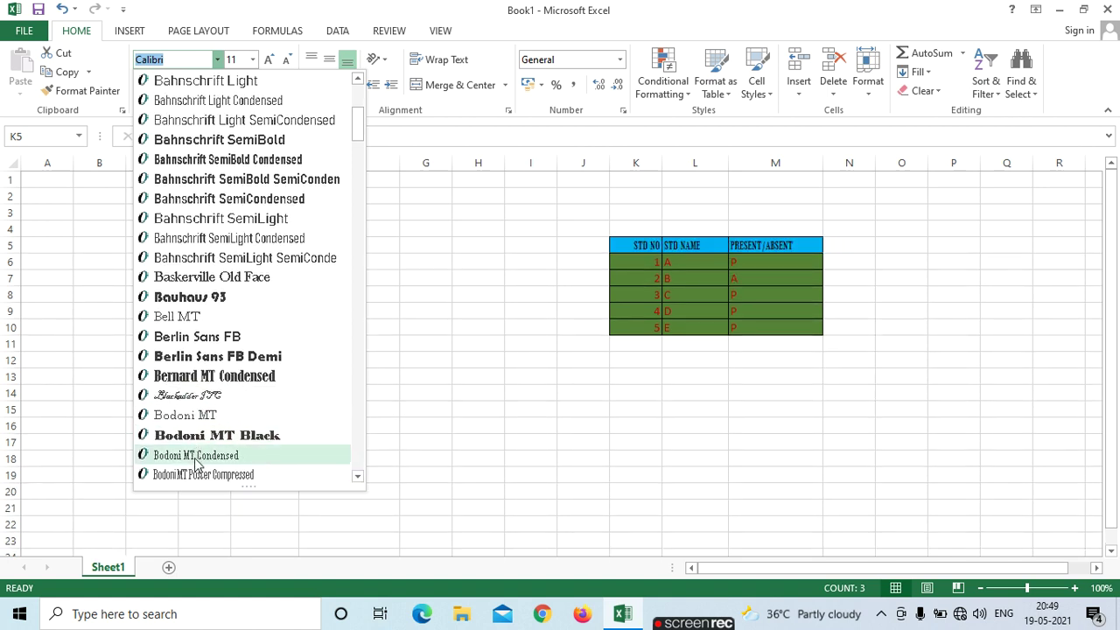
left_click(358, 475)
left_click(358, 475)
double_click(359, 475)
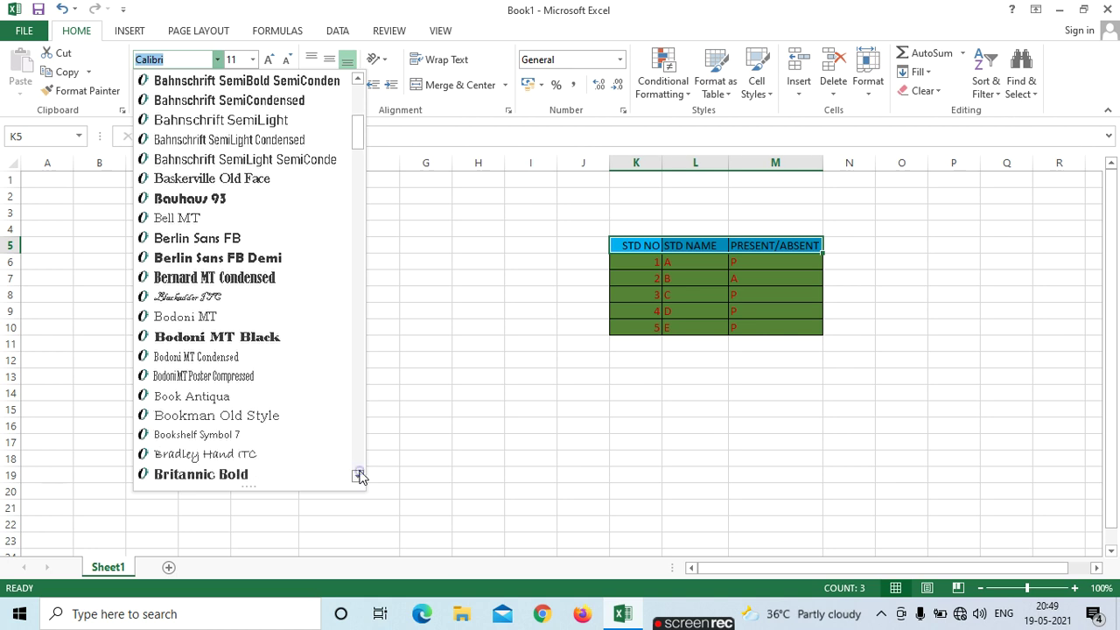
left_click(359, 475)
double_click(359, 475)
double_click(359, 473)
left_click(358, 473)
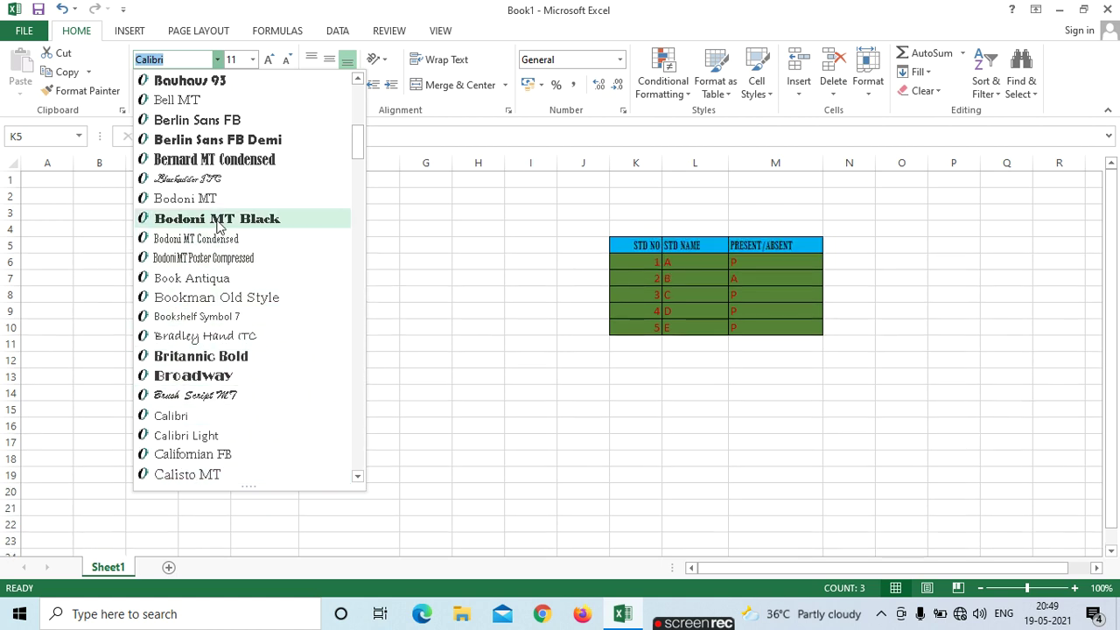
left_click_drag(361, 147, 354, 103)
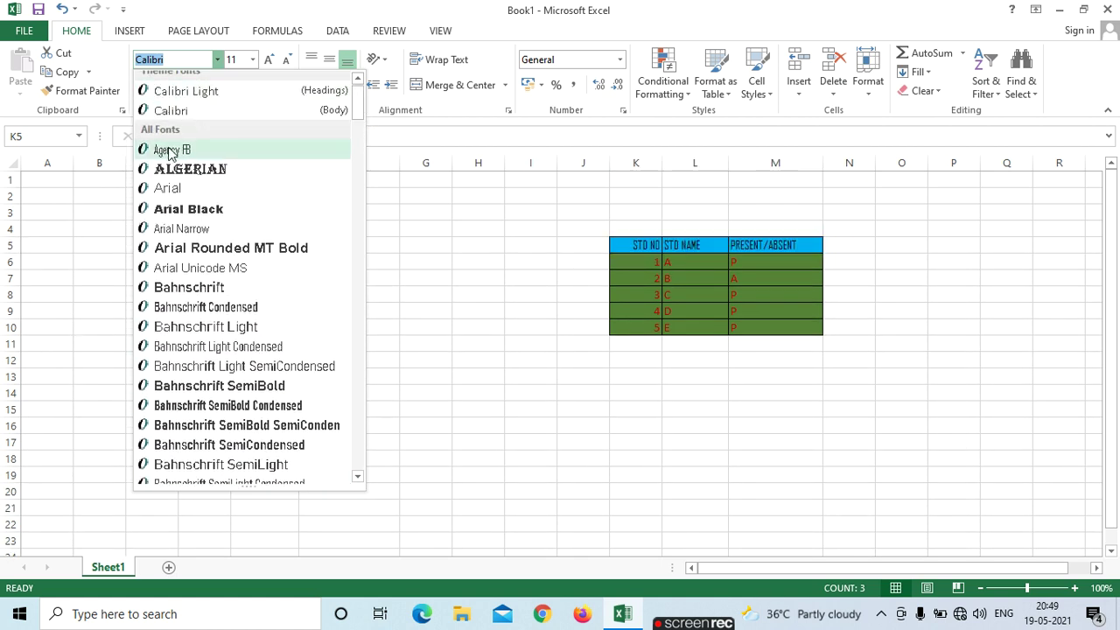
left_click(173, 169)
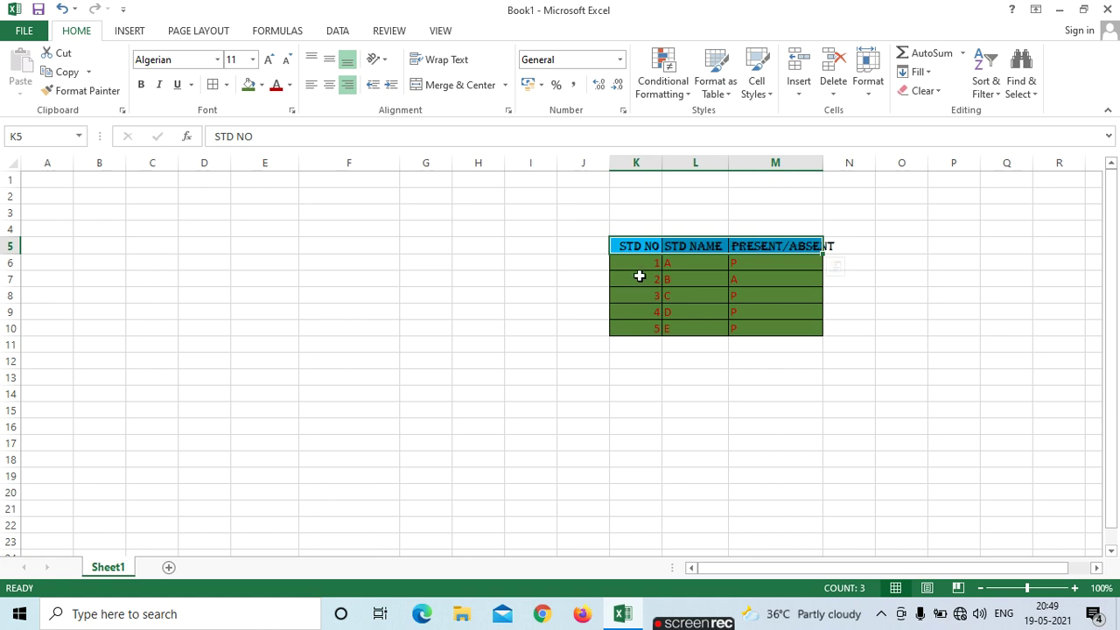
left_click(253, 59)
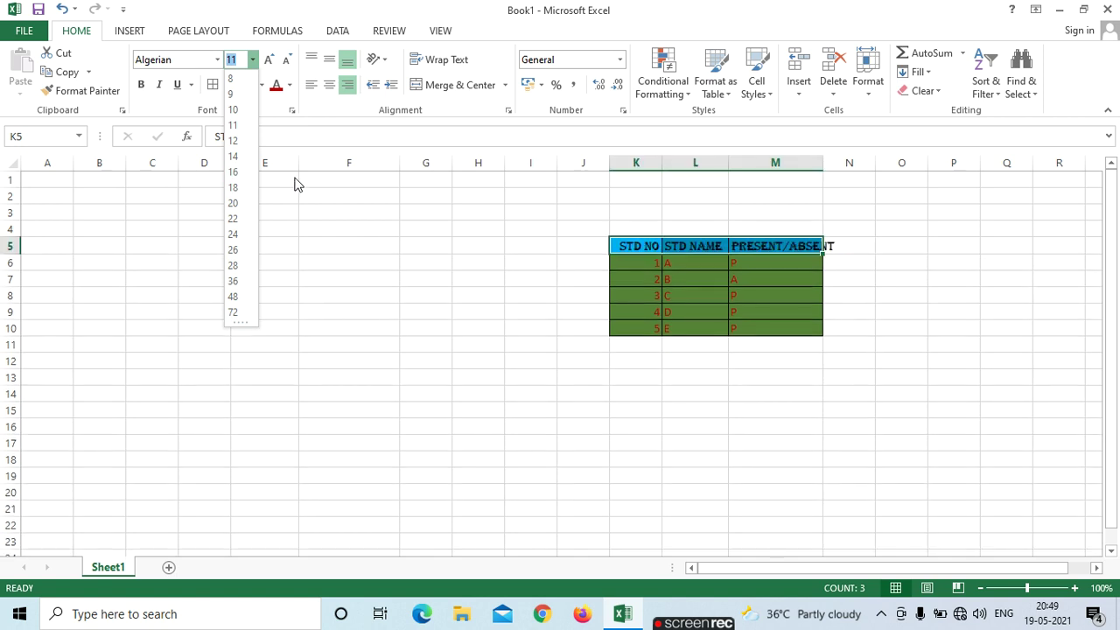
left_click(234, 156)
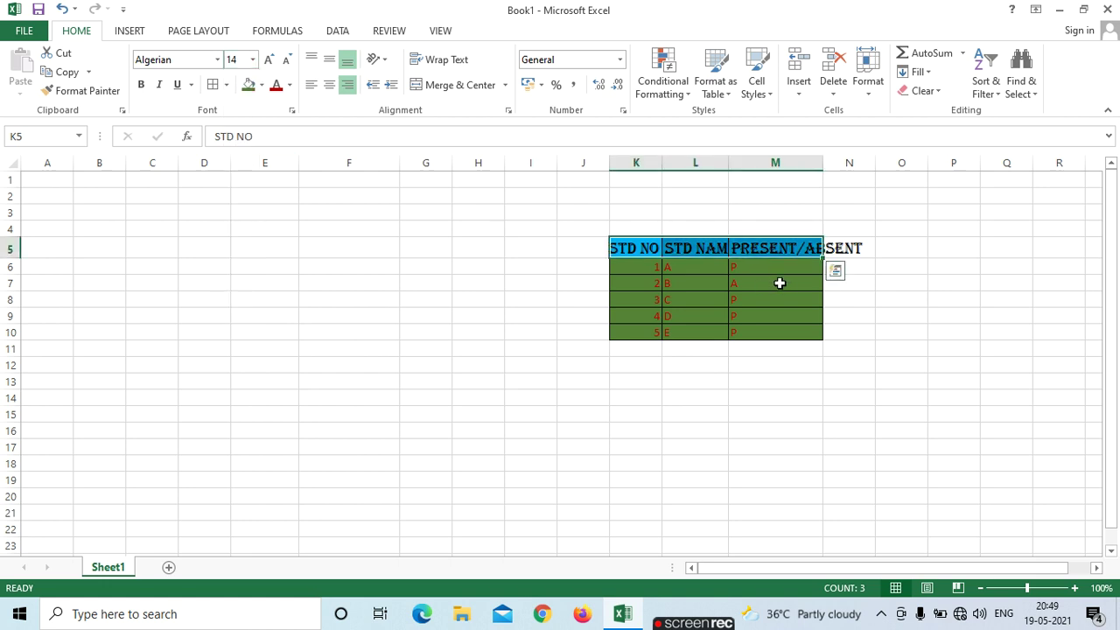
Widen columns M and L so PRESENT/ABSENT and STD NAME show in full.
left_click_drag(823, 163, 883, 165)
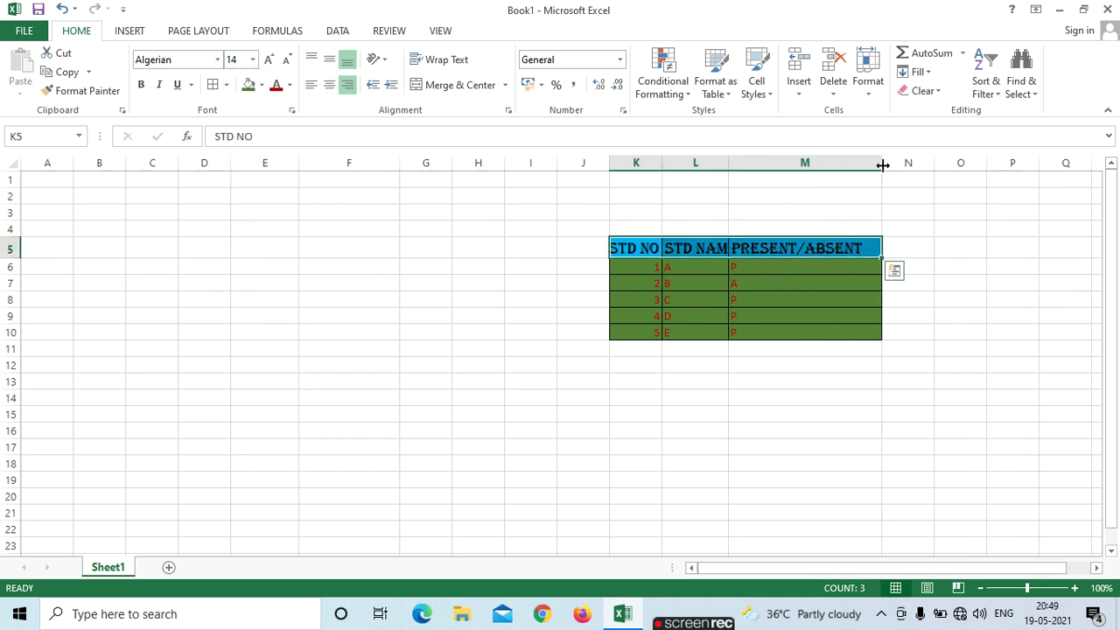
left_click(684, 274)
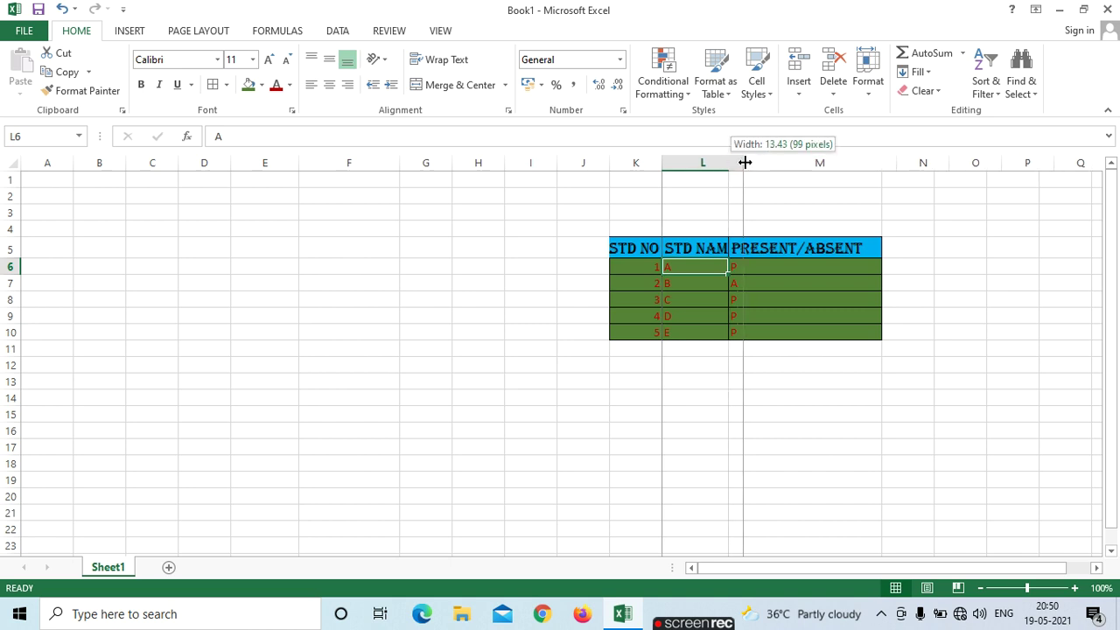
left_click_drag(730, 164, 744, 163)
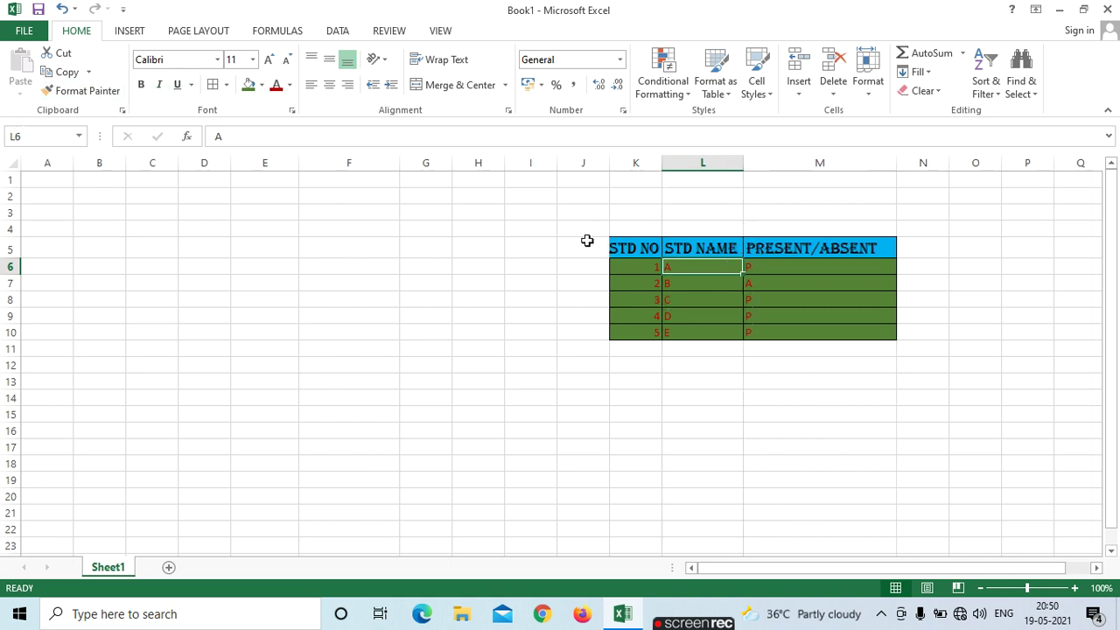
mouse_move(623, 243)
left_mouse_down()
mouse_move(764, 246)
mouse_move(880, 329)
left_mouse_up()
Enter the title STUDENT DATA in cell L4.
left_click(420, 443)
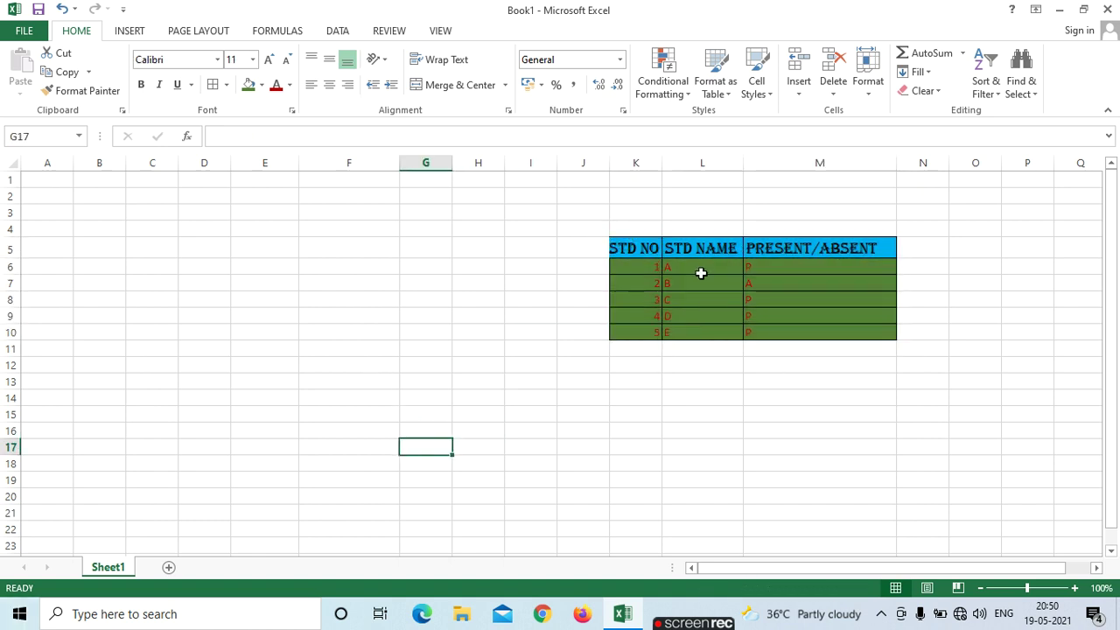
left_click(705, 230)
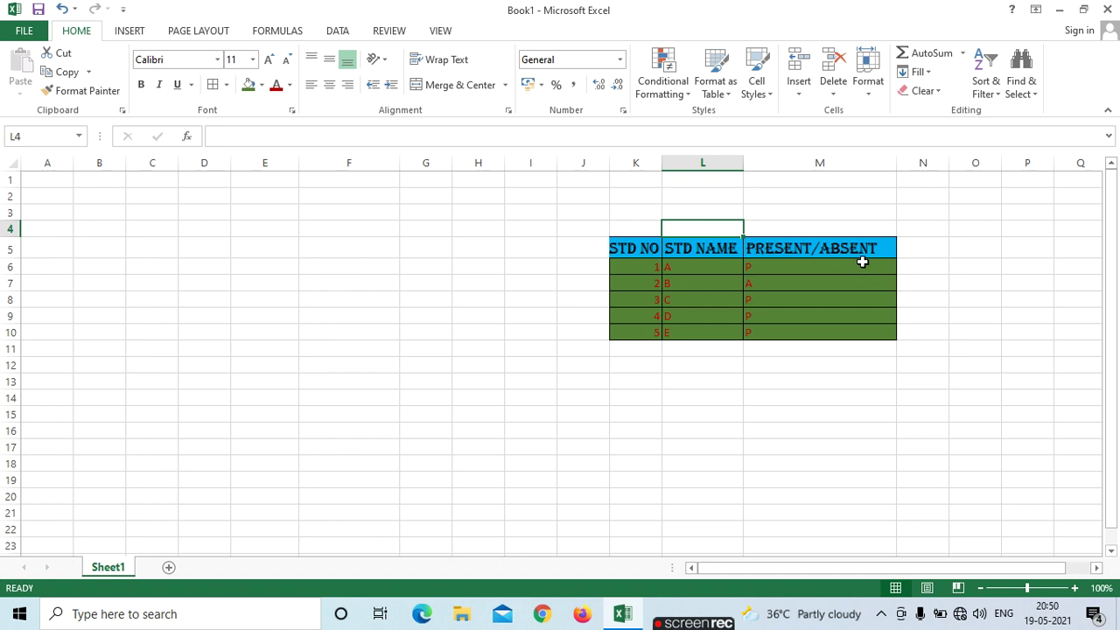
type("STU")
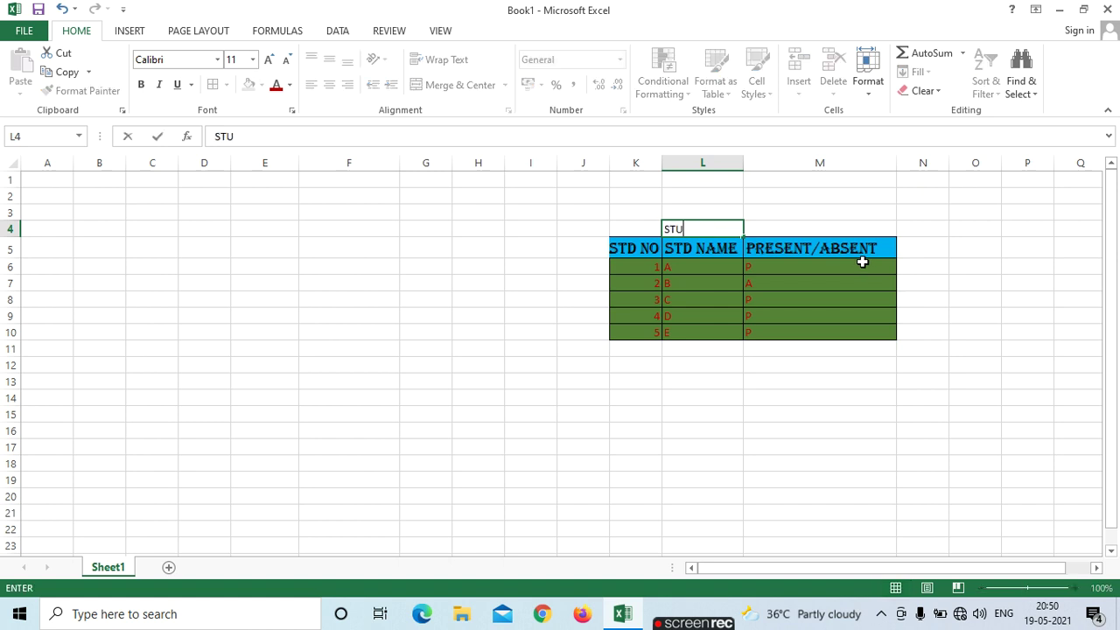
type("DENT")
type(" DATA")
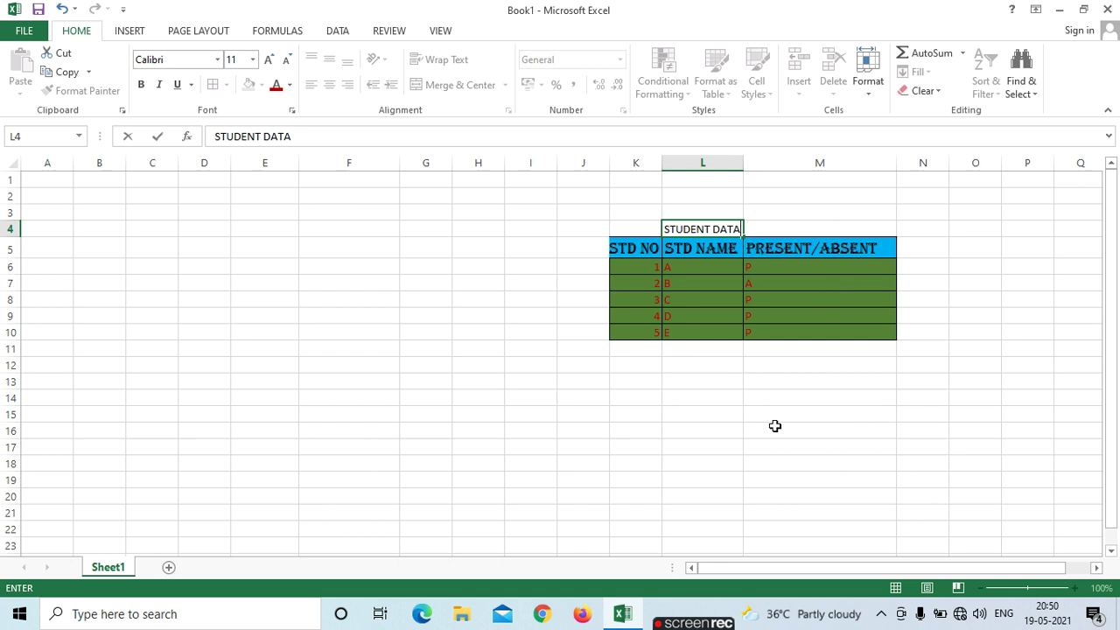
left_click(775, 428)
Select cells K4 through M4 across the table width.
left_click_drag(643, 230, 810, 226)
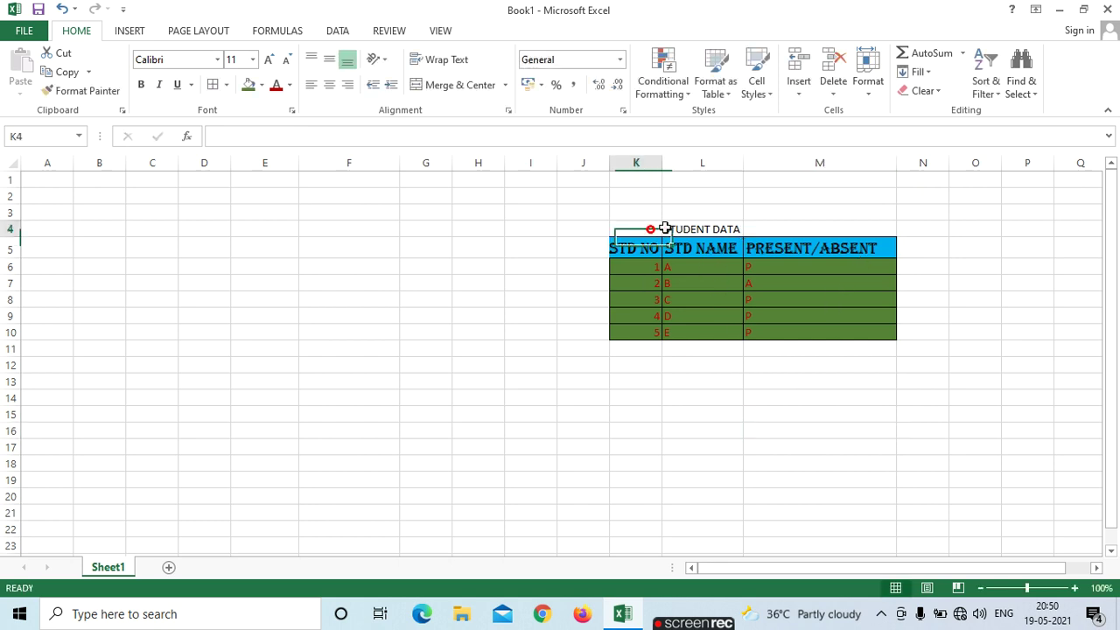
left_click(778, 428)
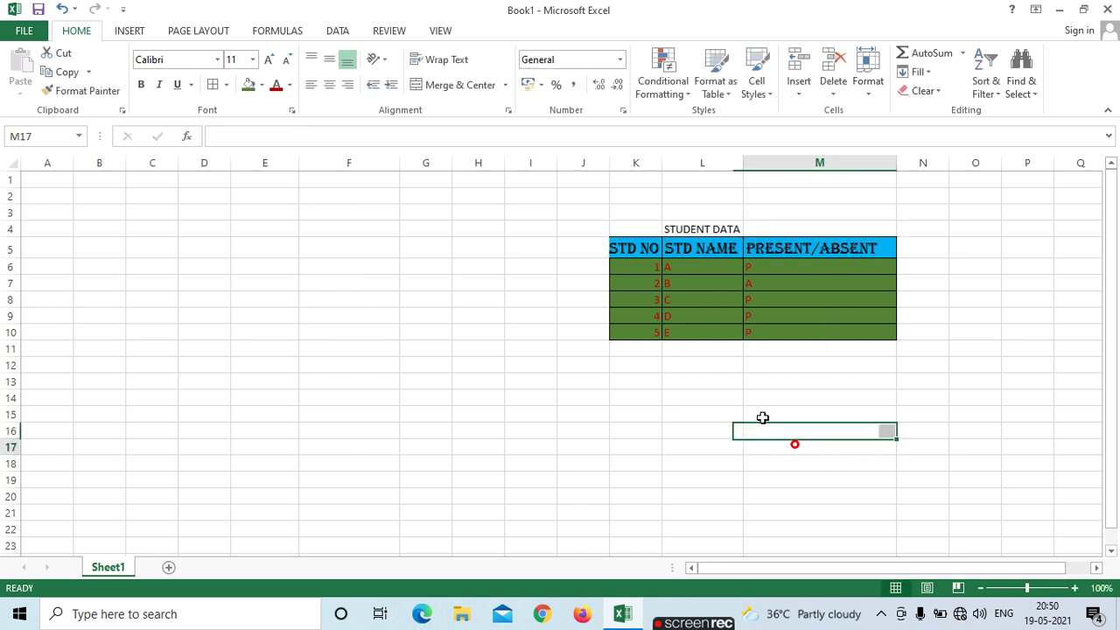
left_click(698, 228)
left_click_drag(632, 228, 783, 228)
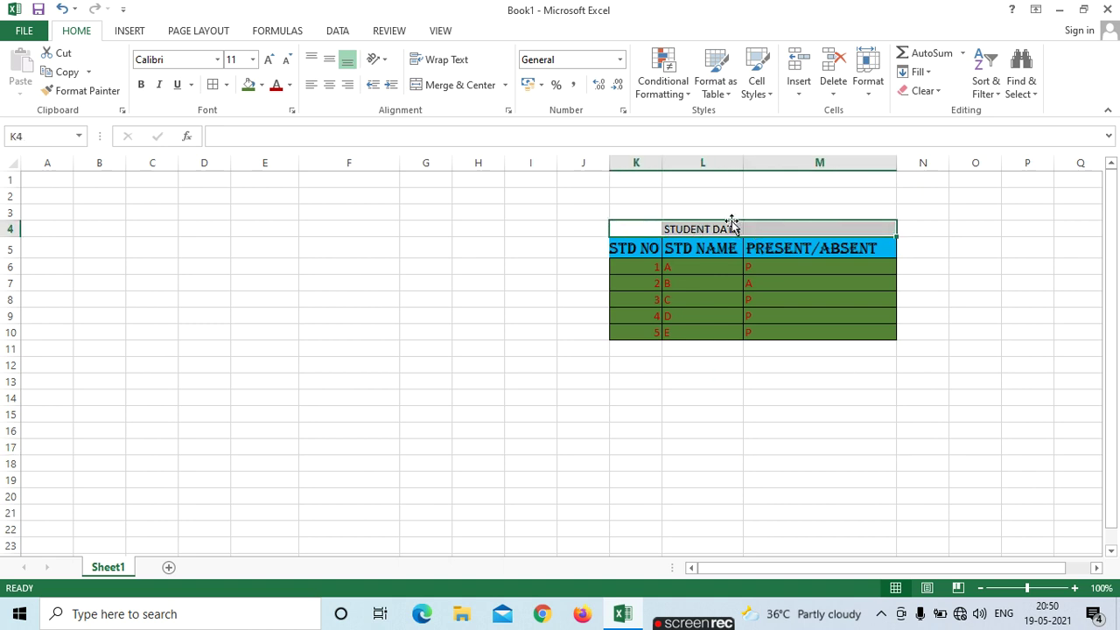
left_click(669, 447)
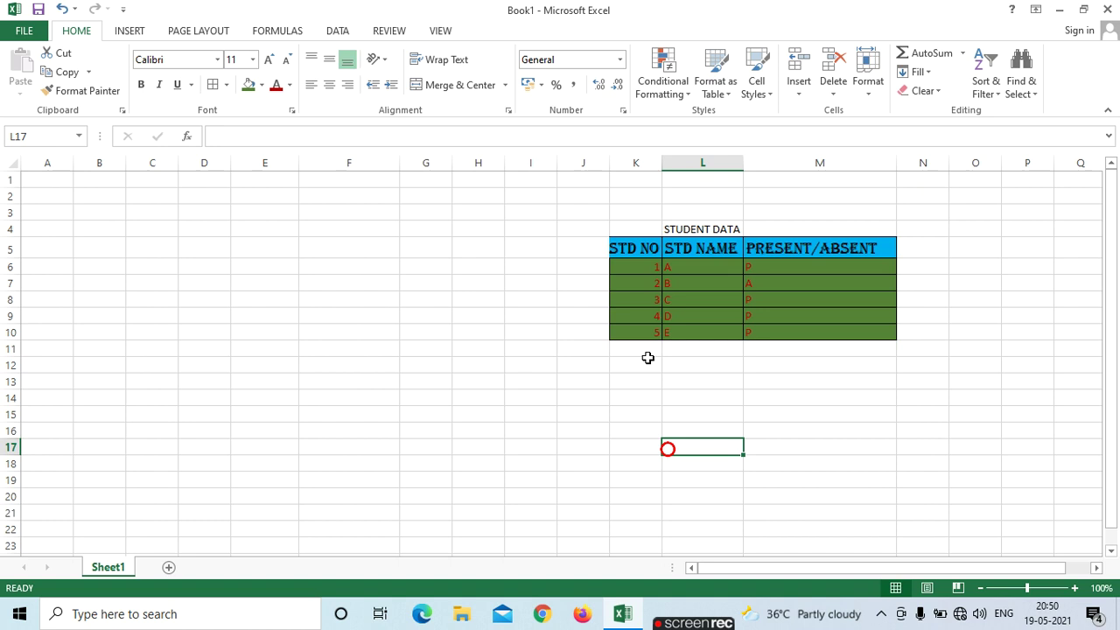
Merge and centre K4:M4 for the STUDENT DATA title.
left_click(627, 231)
left_click_drag(677, 228, 812, 218)
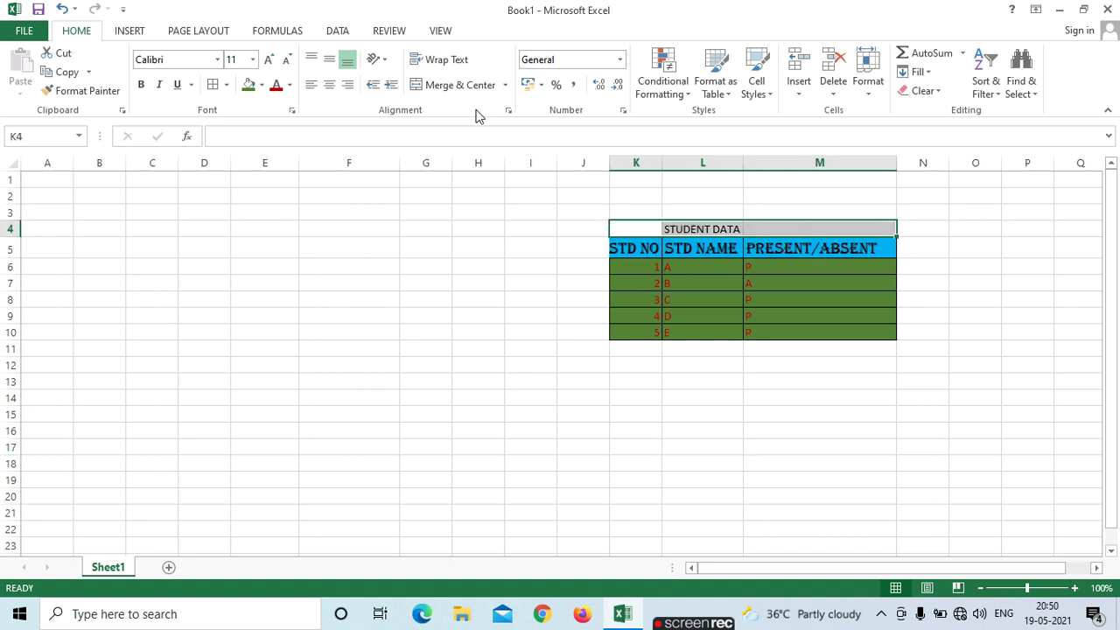
left_click(440, 87)
left_click(751, 430)
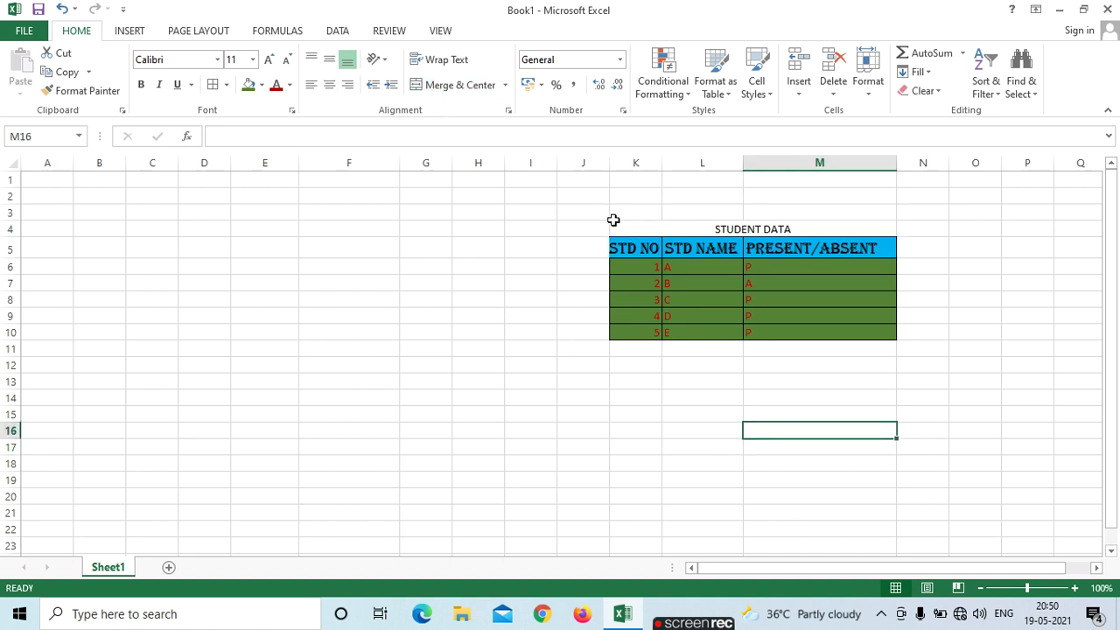
left_click_drag(617, 225, 825, 324)
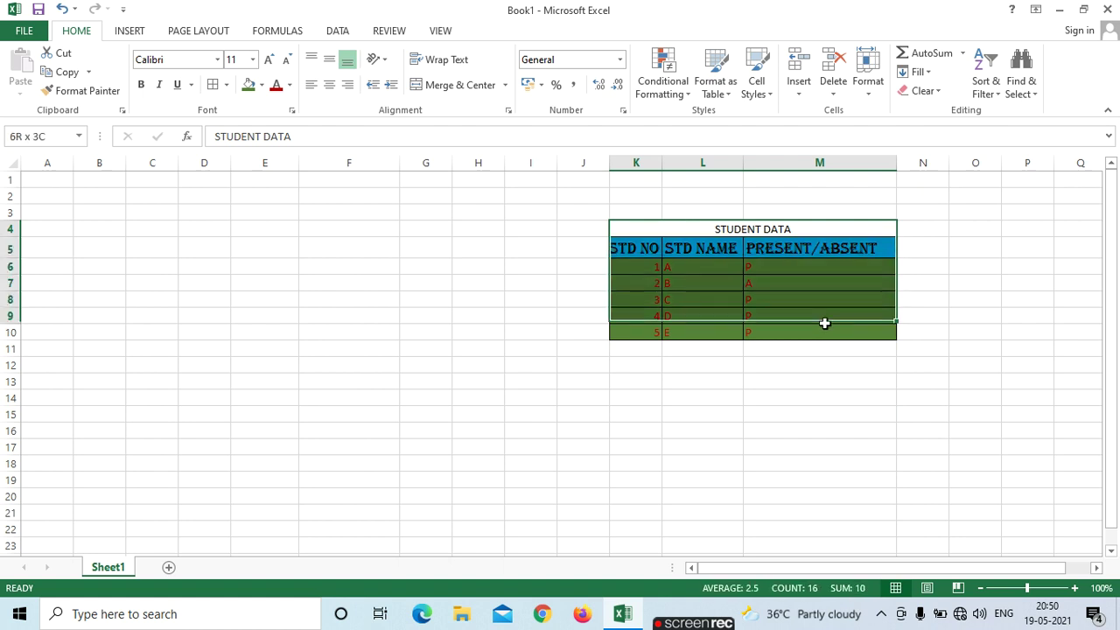
left_click(828, 463)
left_click(690, 229)
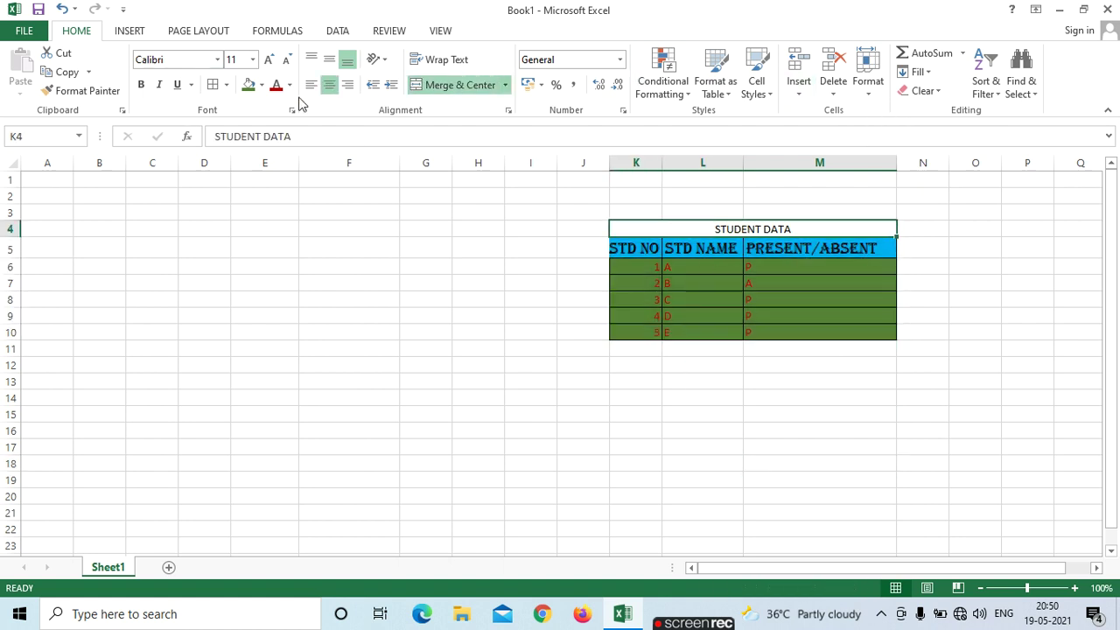
Make the STUDENT DATA title bold, italic and underlined.
left_click(141, 85)
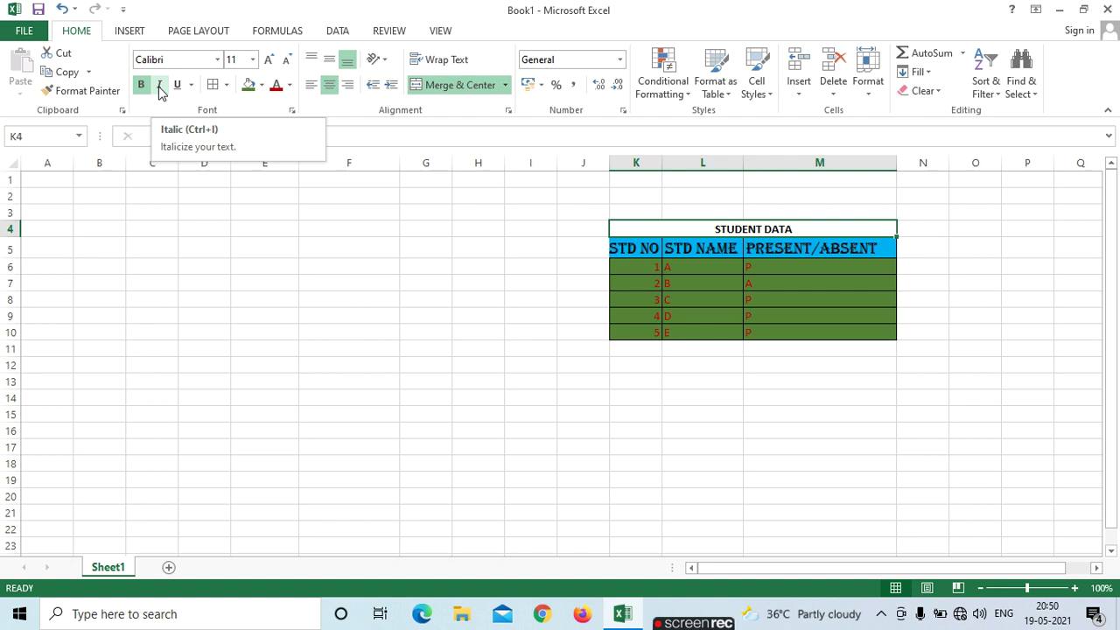
key("ctrl+i")
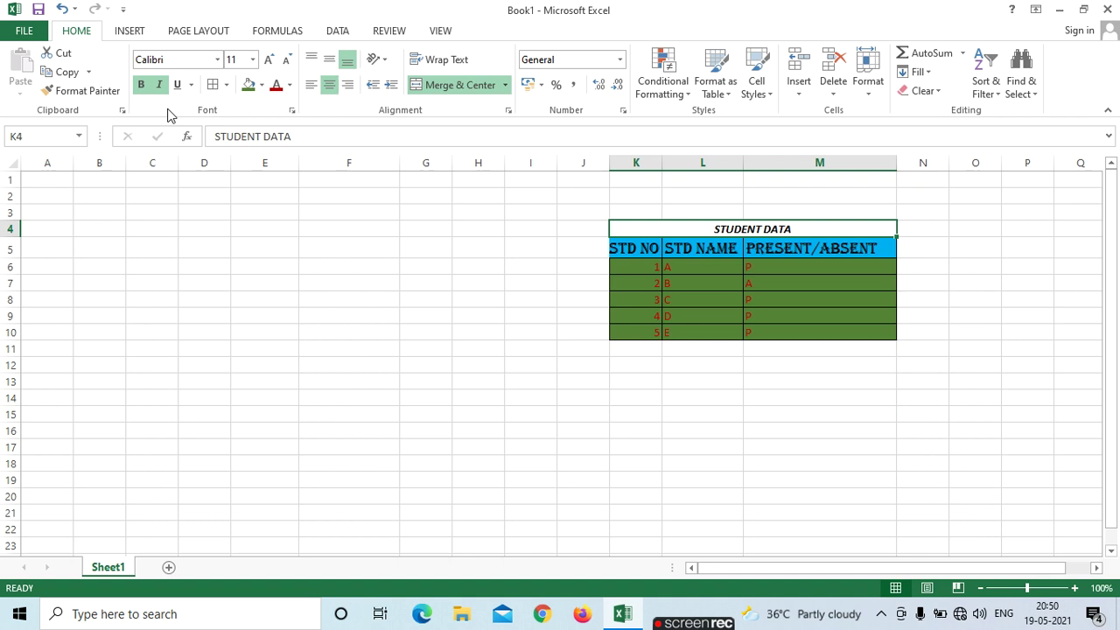
key("ctrl+u")
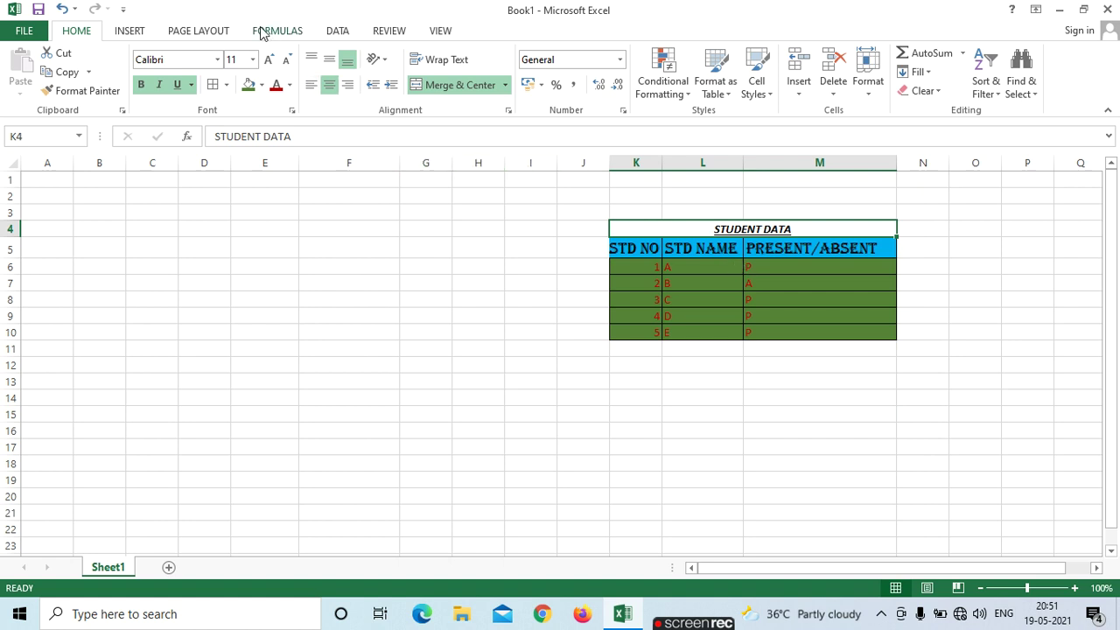
left_click(253, 59)
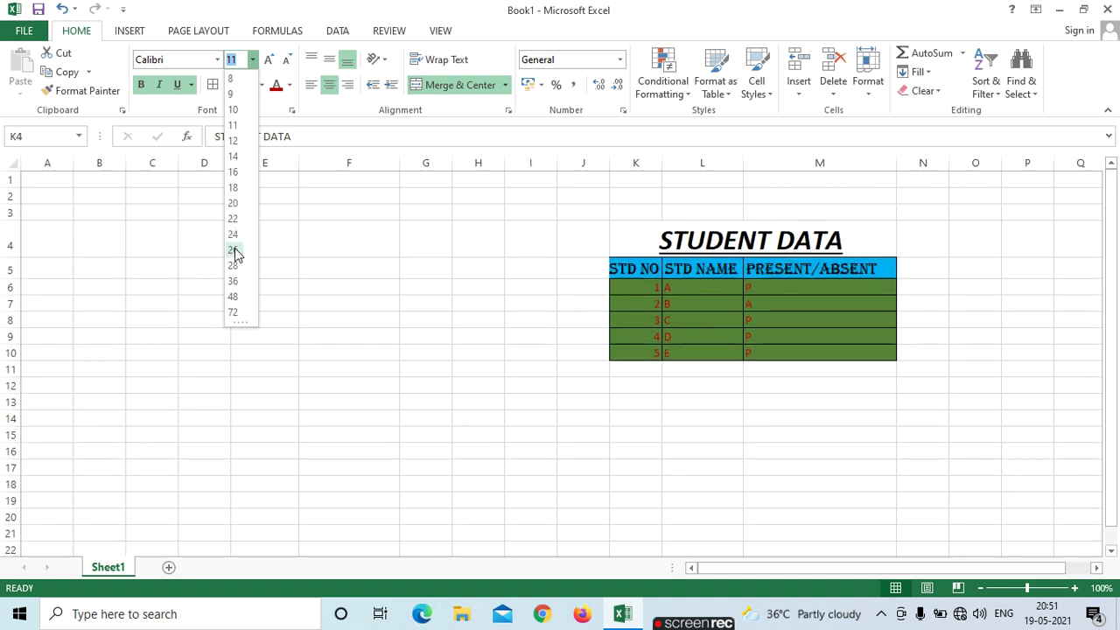
Set the STUDENT DATA title to Algerian at size 20 and remove its bold.
left_click(233, 204)
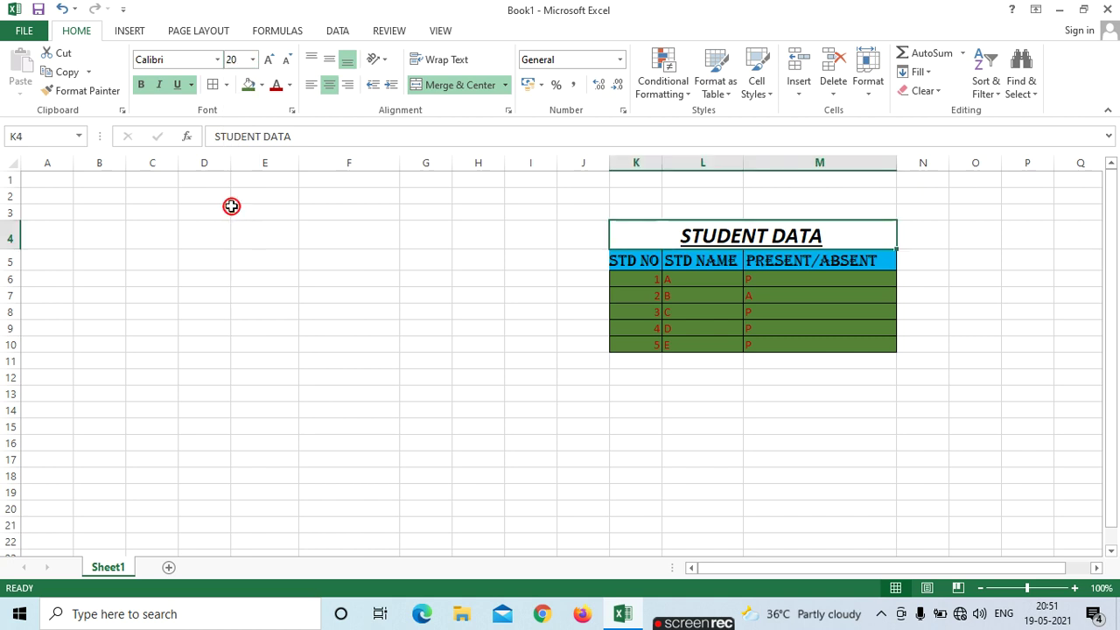
left_click(212, 59)
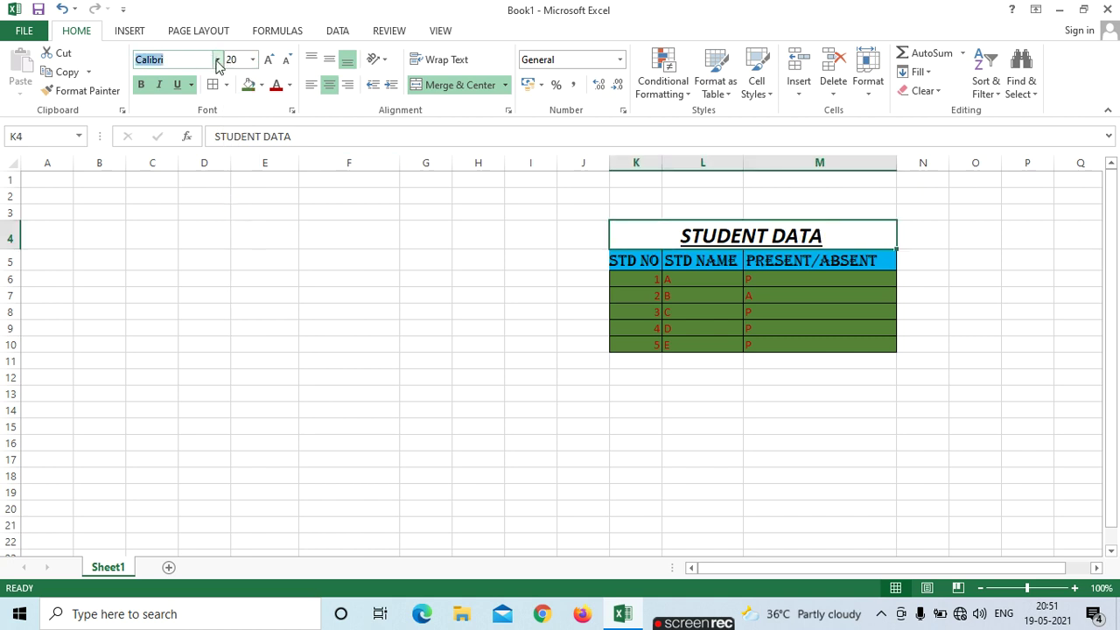
left_click(217, 60)
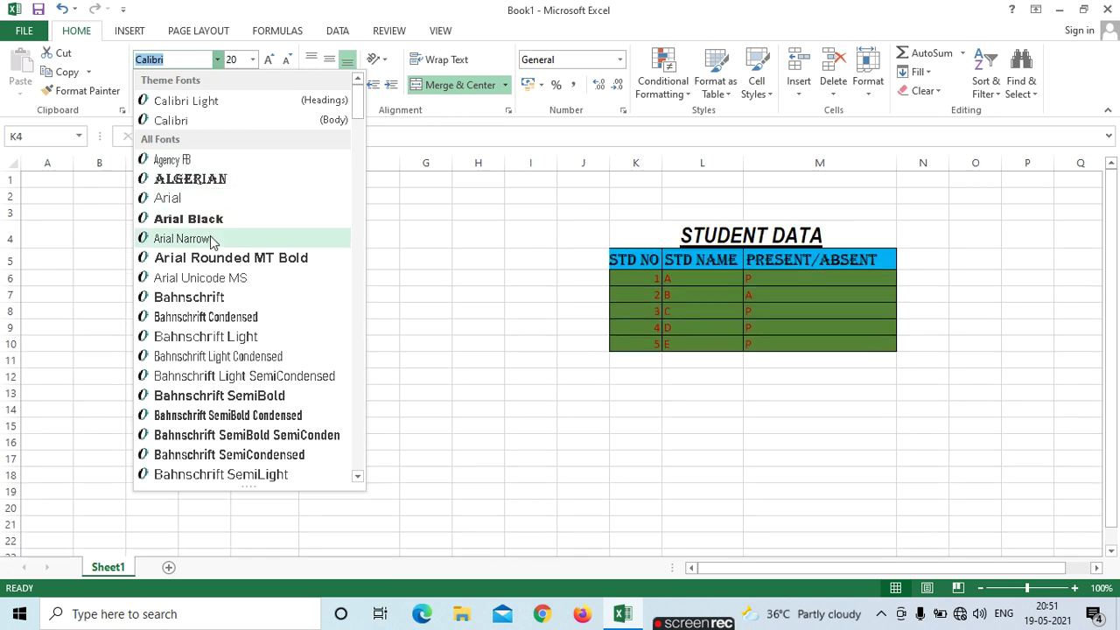
left_click(221, 179)
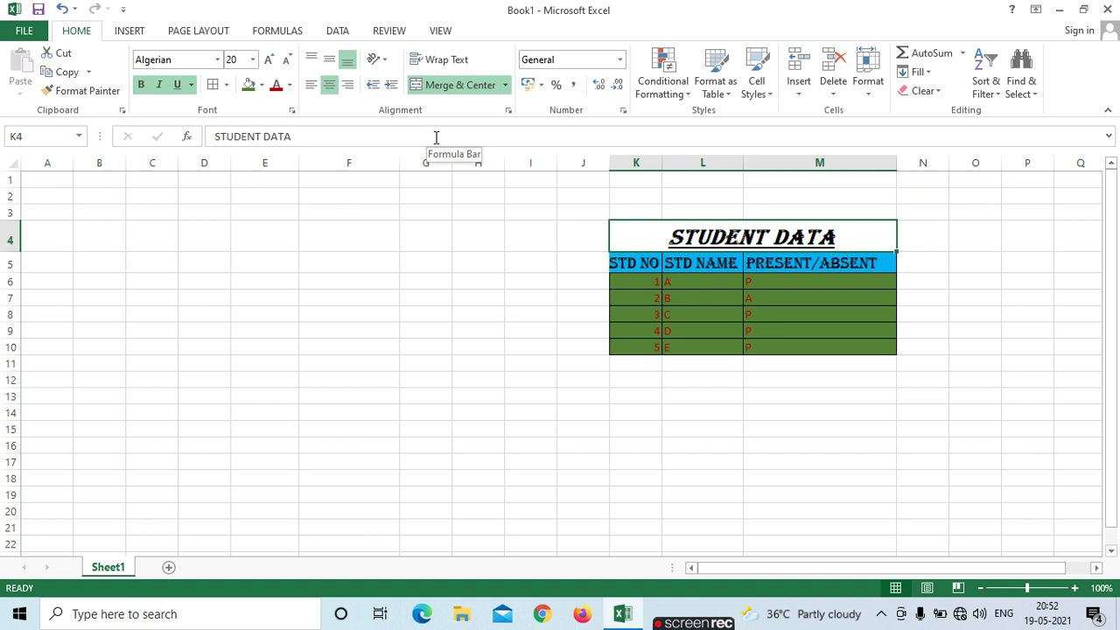
key("ctrl+b")
Edit the STUDENT DATA title cell and toggle italic on it.
left_click(437, 137)
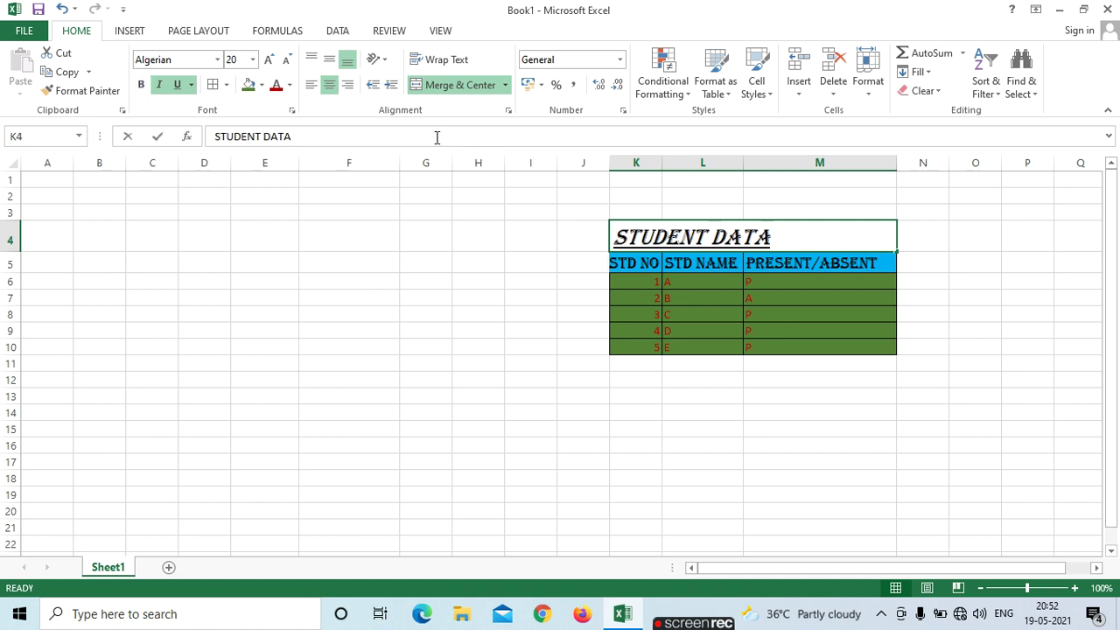
left_click(437, 137)
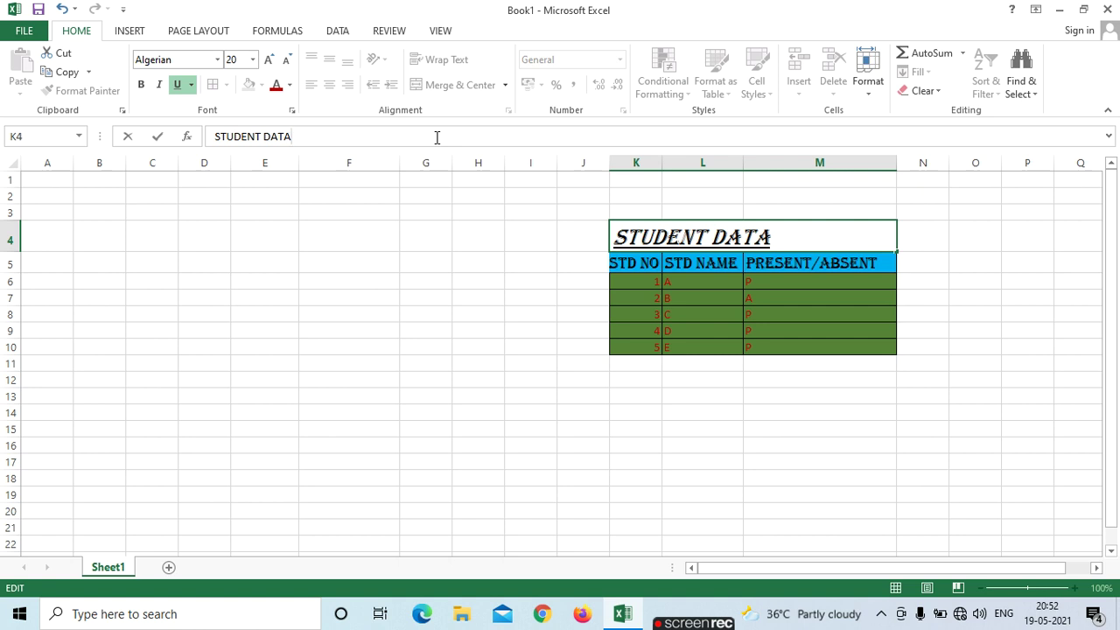
key("ctrl+i")
left_click(457, 180)
right_click(452, 212)
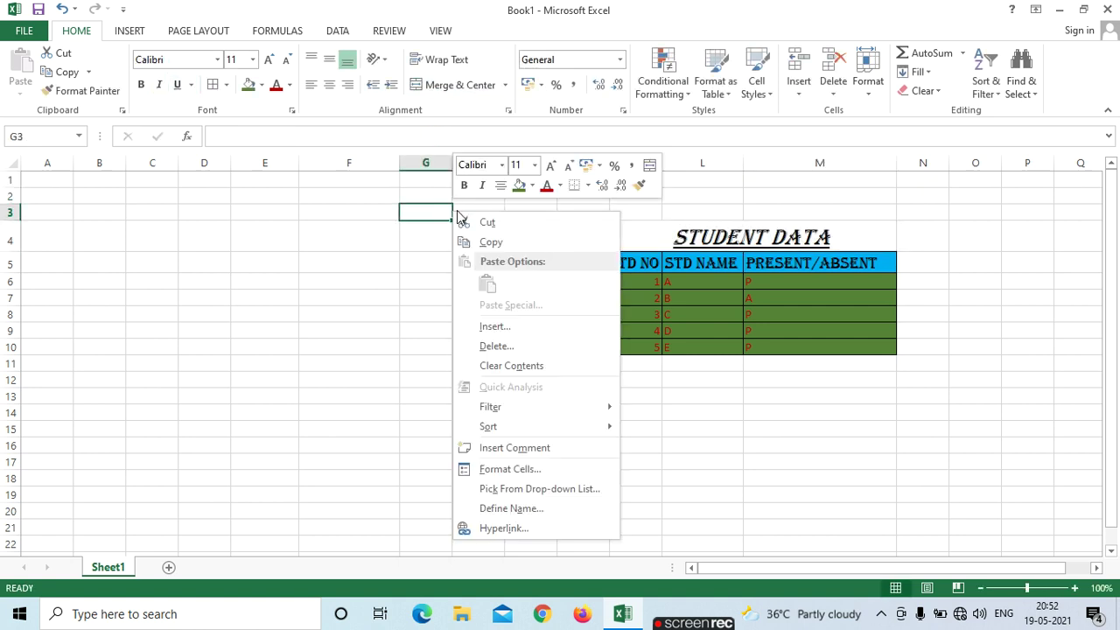
key("Escape")
Clear the title's underline and italic, then make it bold with a double underline.
left_click(656, 240)
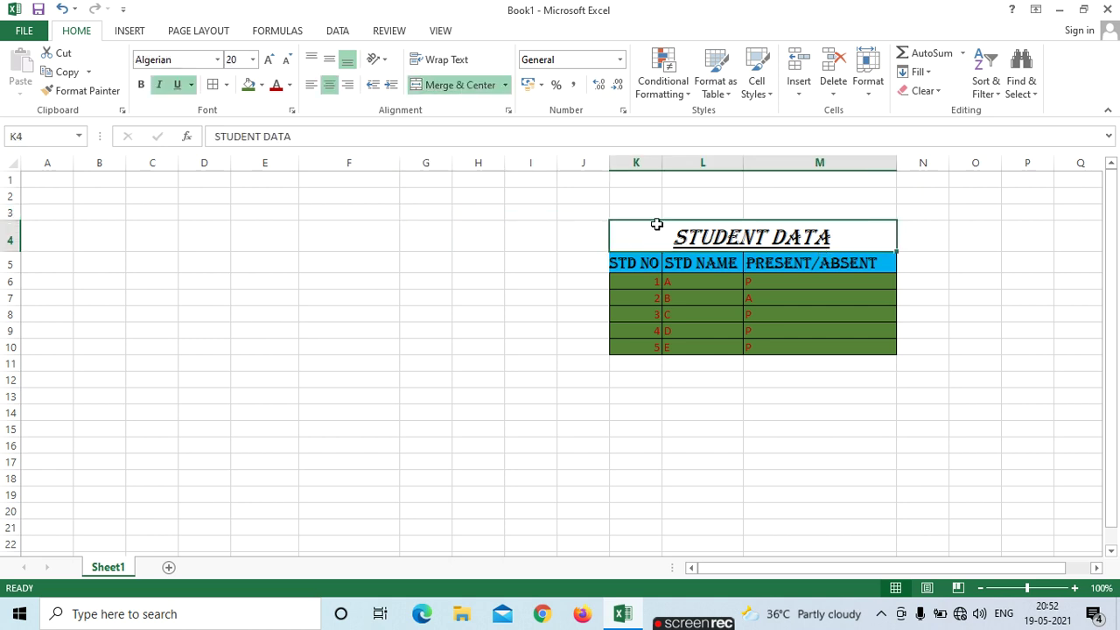
key("ctrl+u")
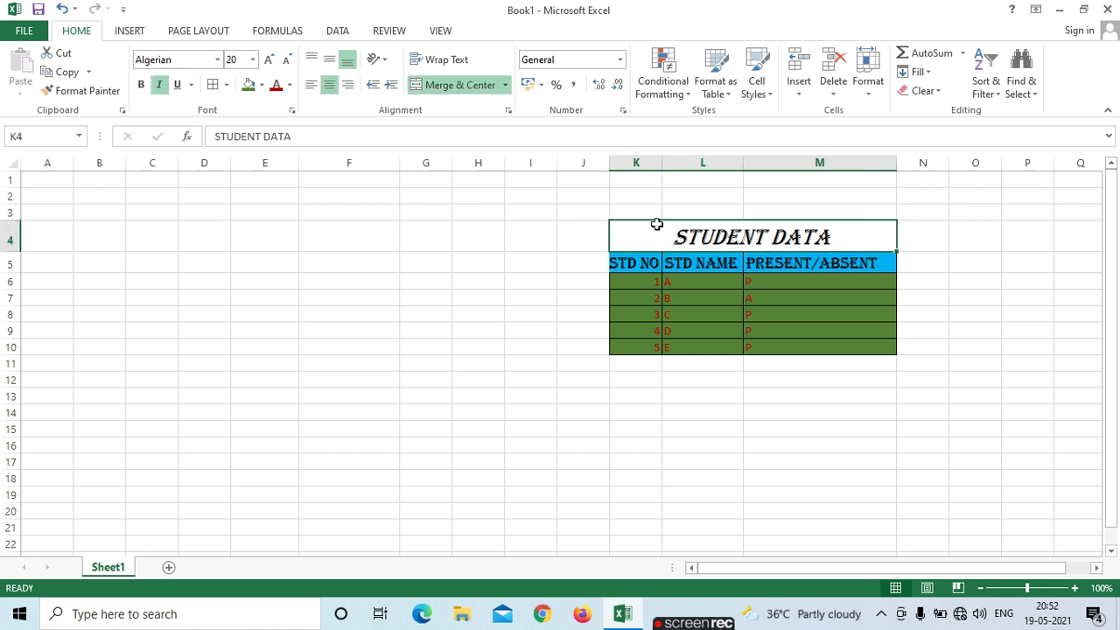
key("ctrl+i")
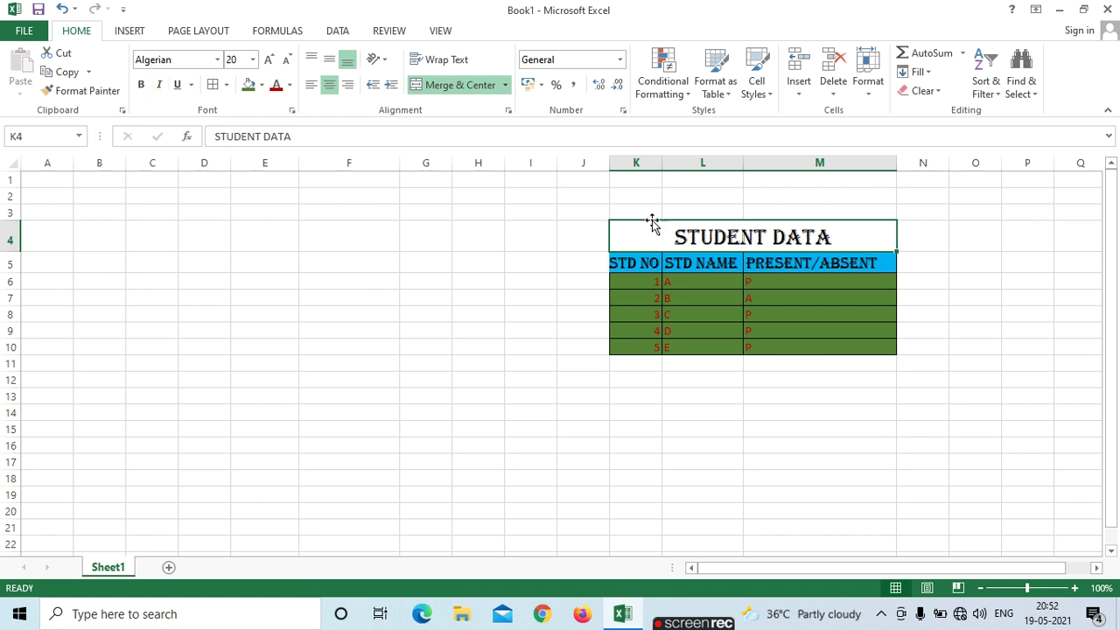
left_click(138, 86)
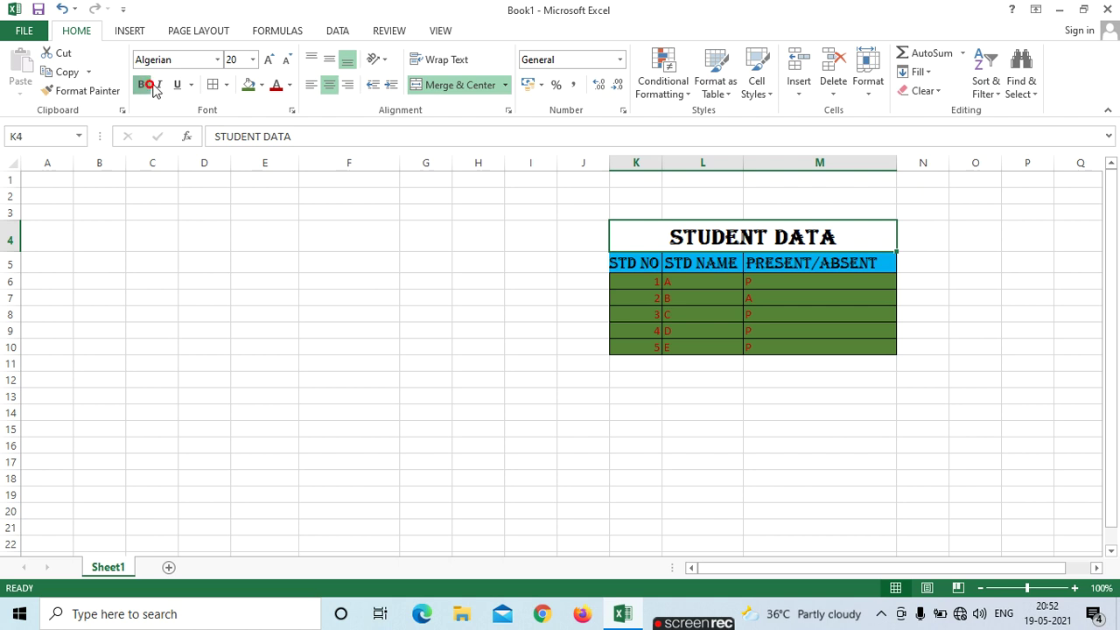
left_click(138, 86)
left_click(138, 85)
left_click(191, 84)
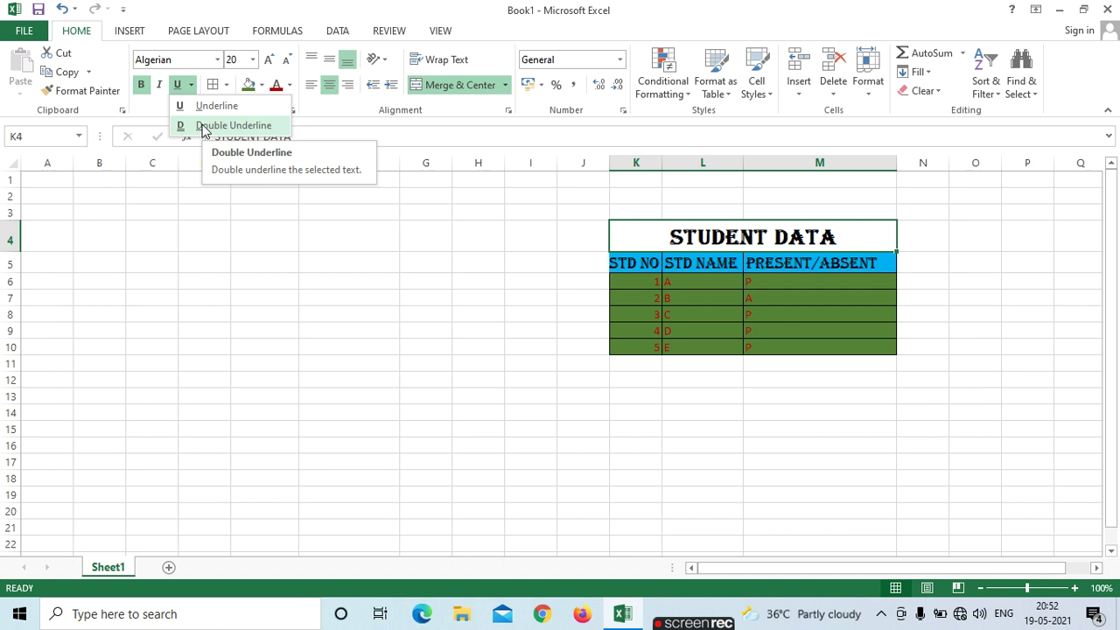
left_click(203, 128)
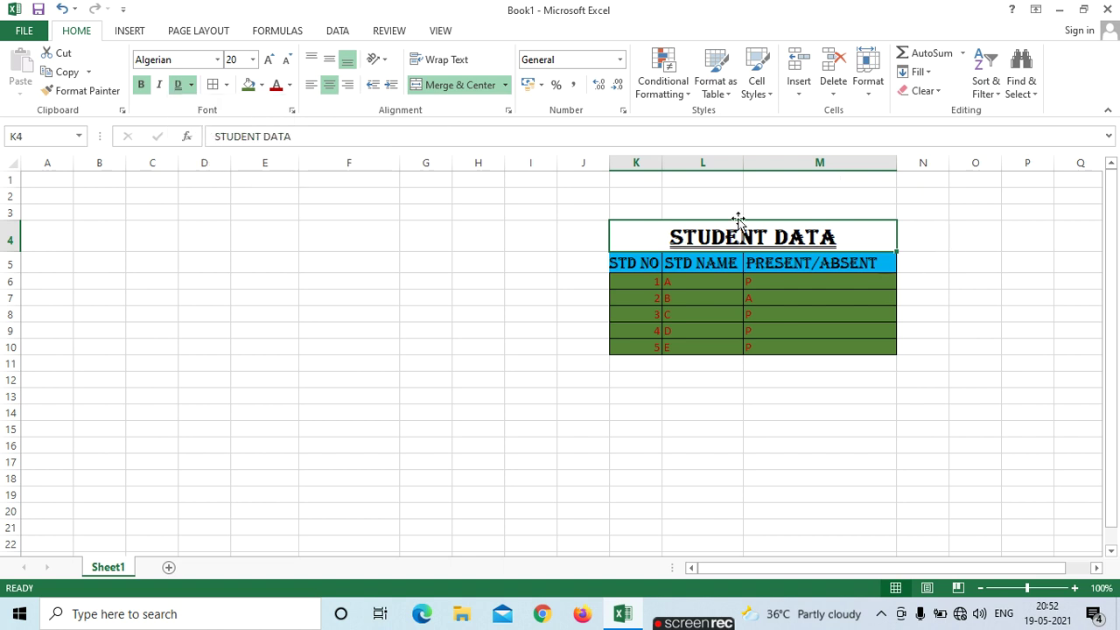
Reselect the title and check the border options without changing anything.
left_click(439, 240)
left_click(671, 235)
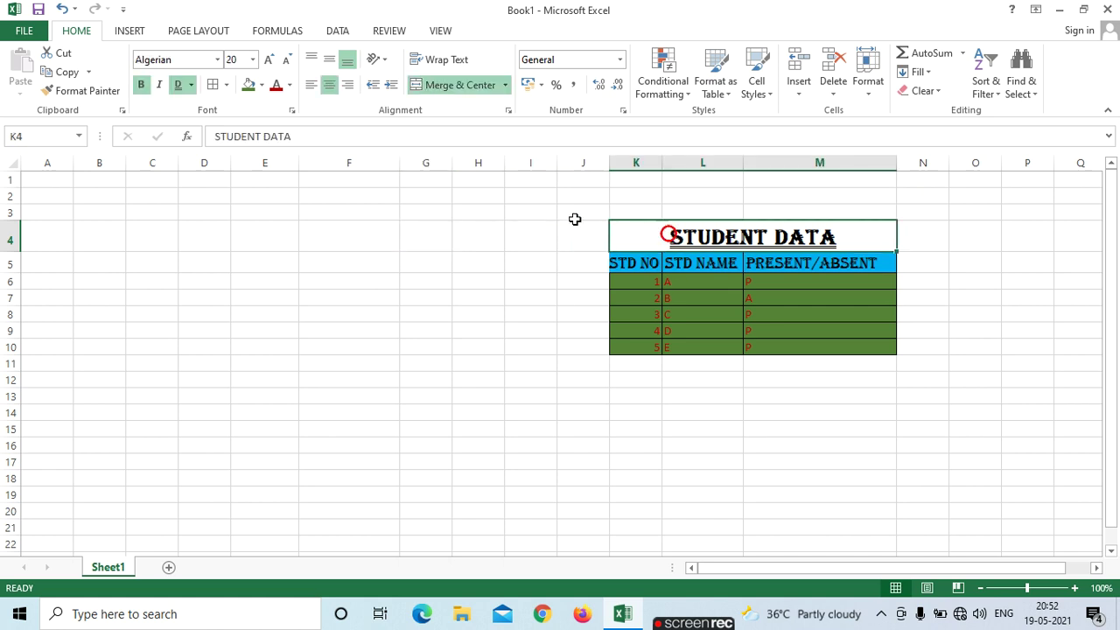
left_click(226, 84)
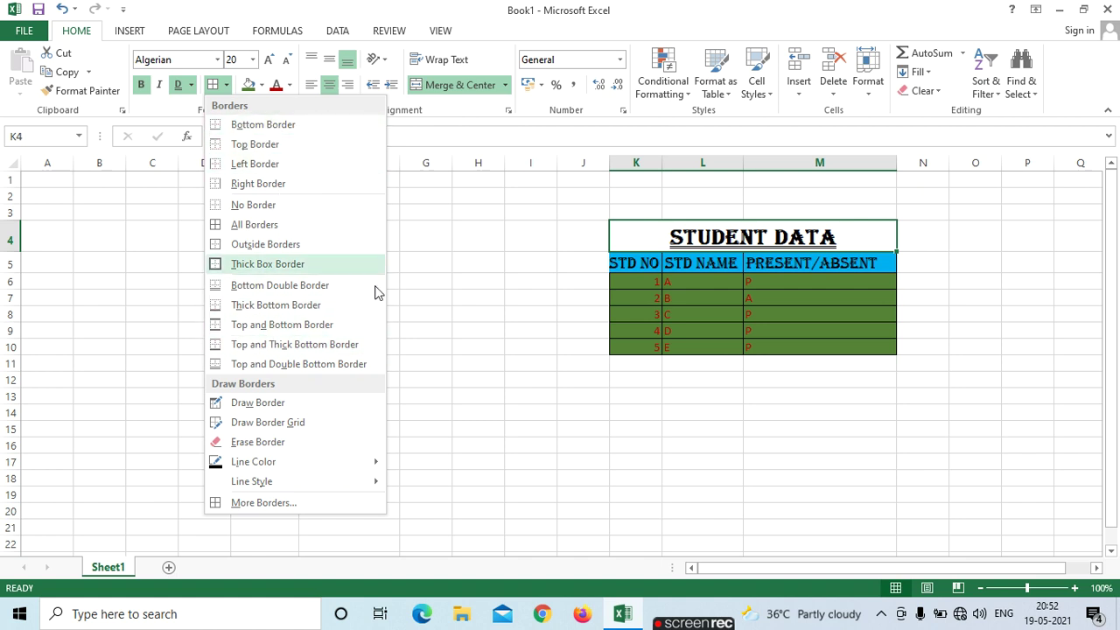
left_click(573, 276)
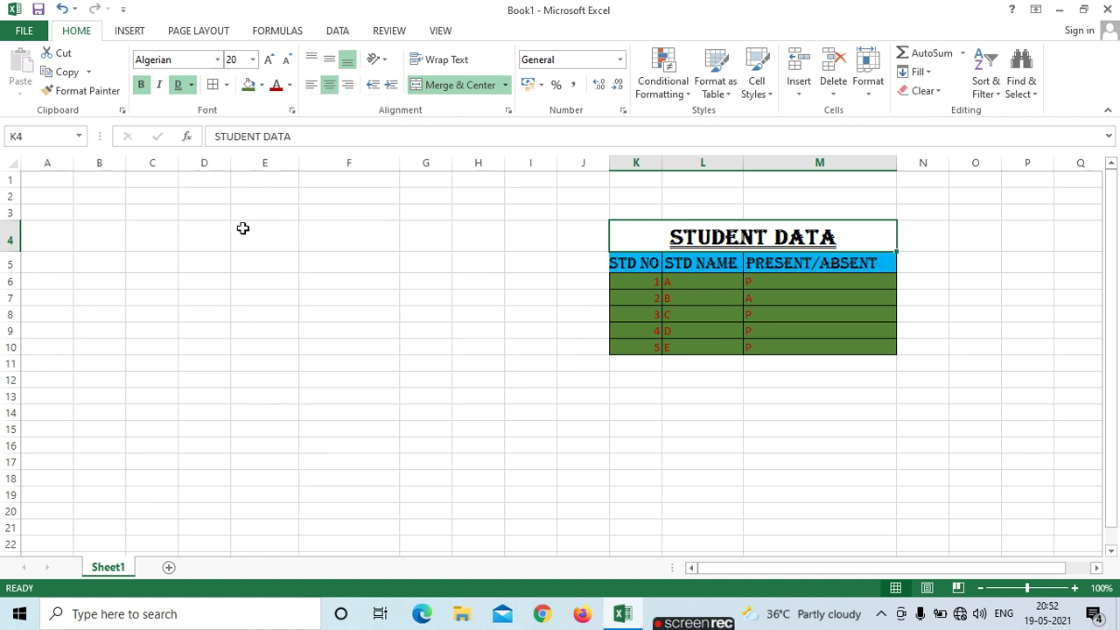
Enter the headings EMP NAME in C6 and EMP DEPT in D6.
left_click(147, 287)
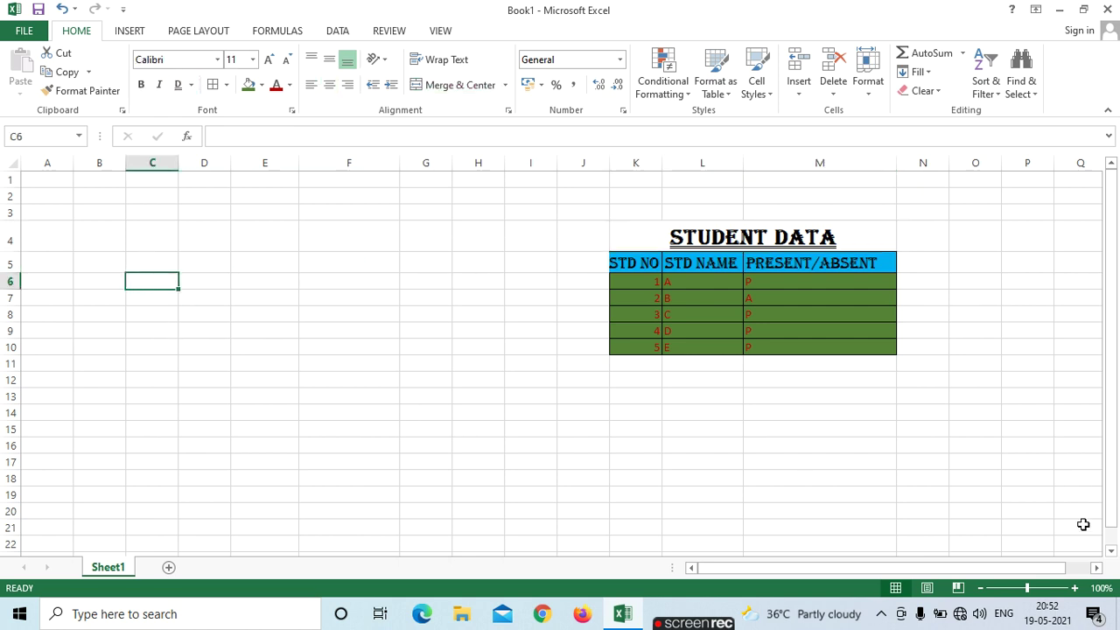
type("E")
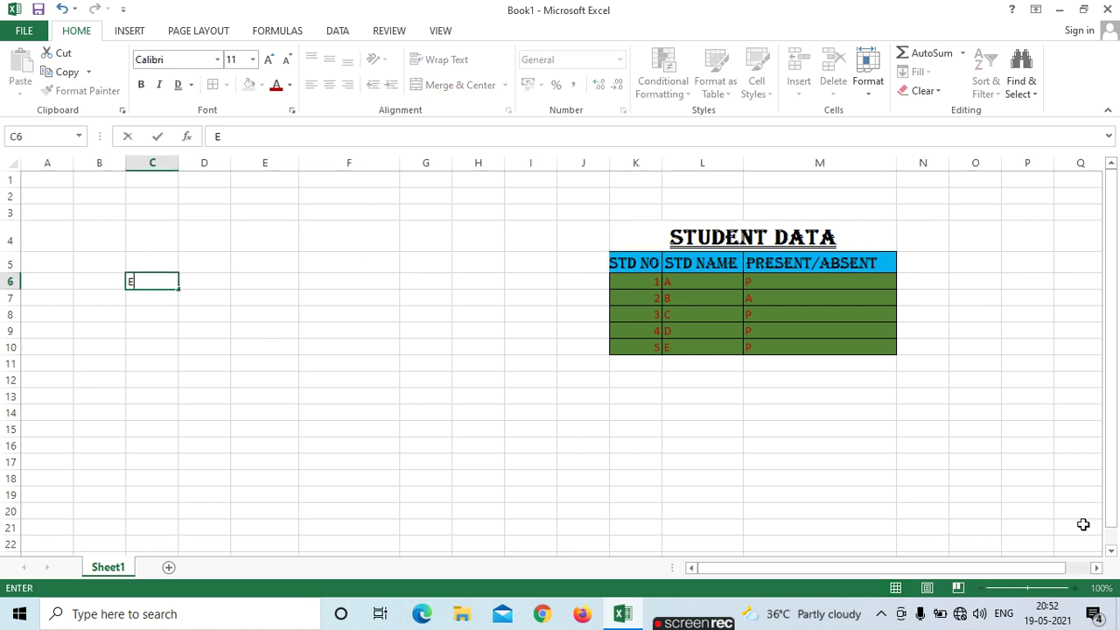
type("MP")
type(" NAME")
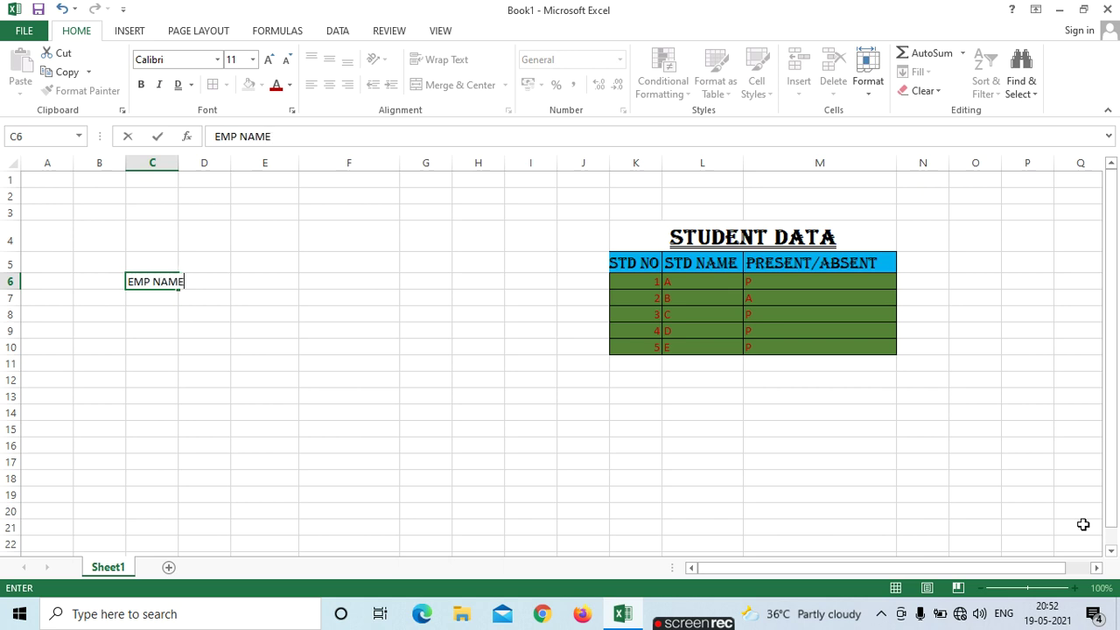
key("Tab")
left_click(1083, 524)
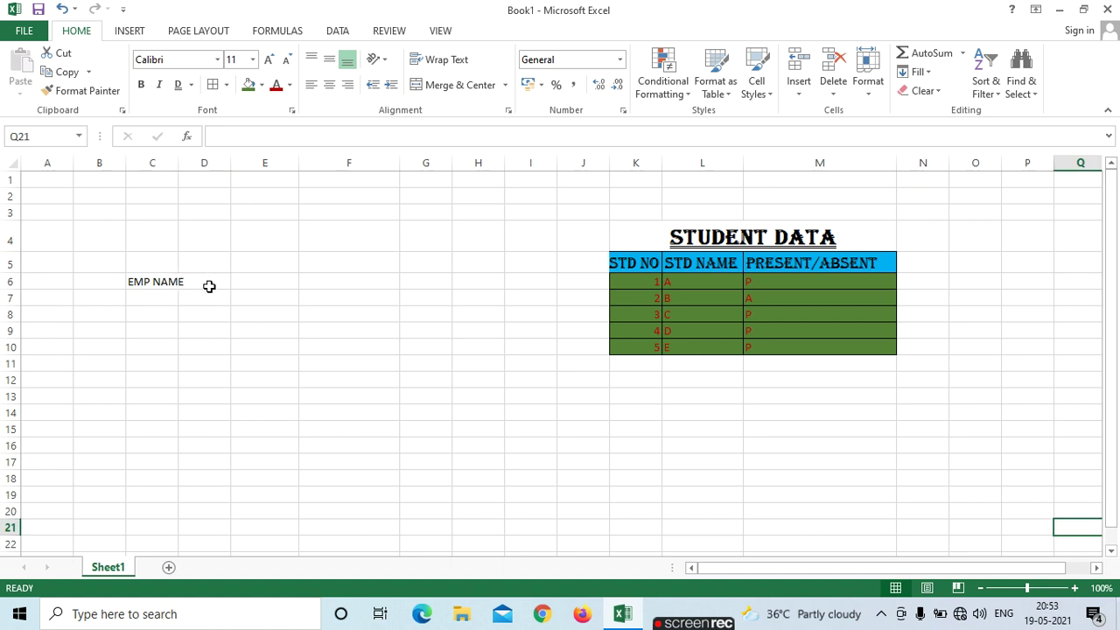
left_click(208, 280)
type("EM")
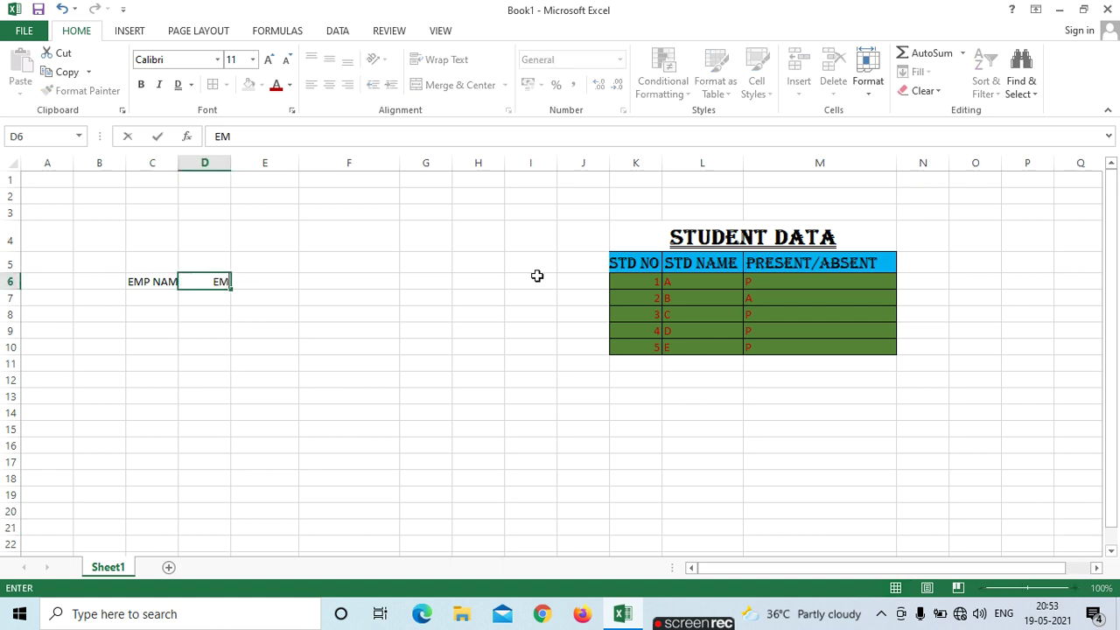
type("P DEPT")
key("ctrl+Return")
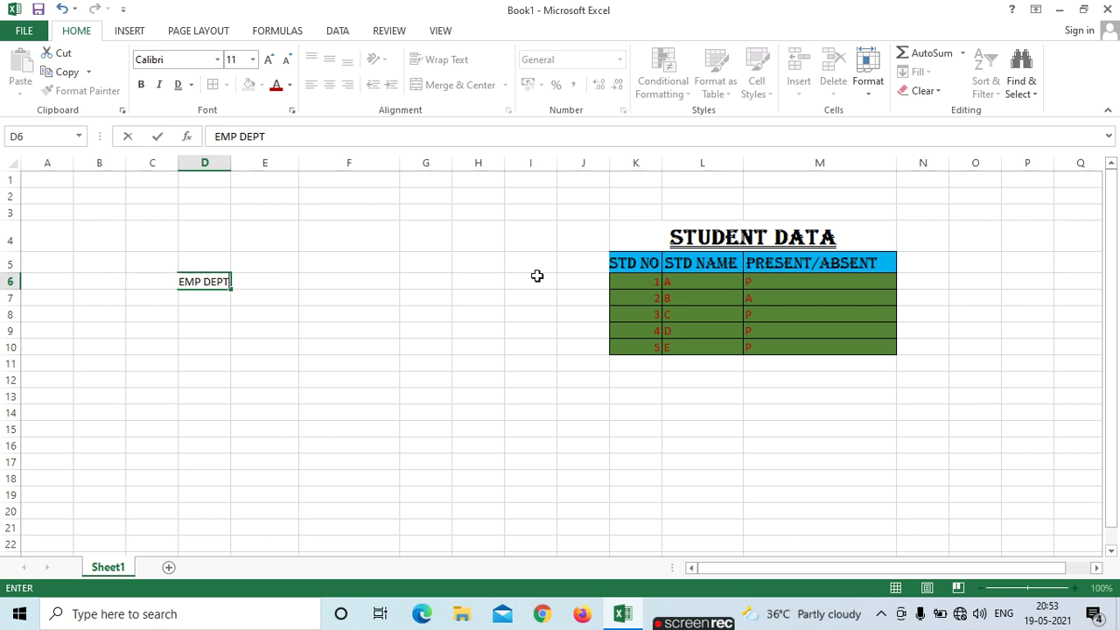
left_click(322, 400)
left_click(158, 282)
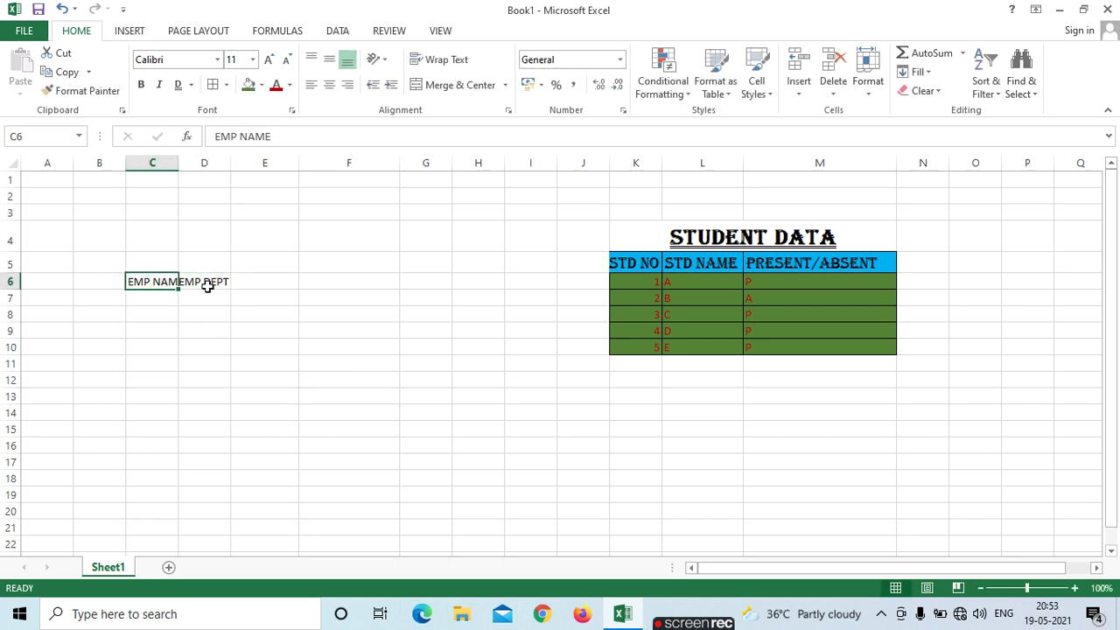
left_click(205, 282)
left_click(160, 281)
Enter names A, B, C in C7:C9 and departments ABC, SALES in D7:D8, starting XYZ in D9.
left_click(156, 297)
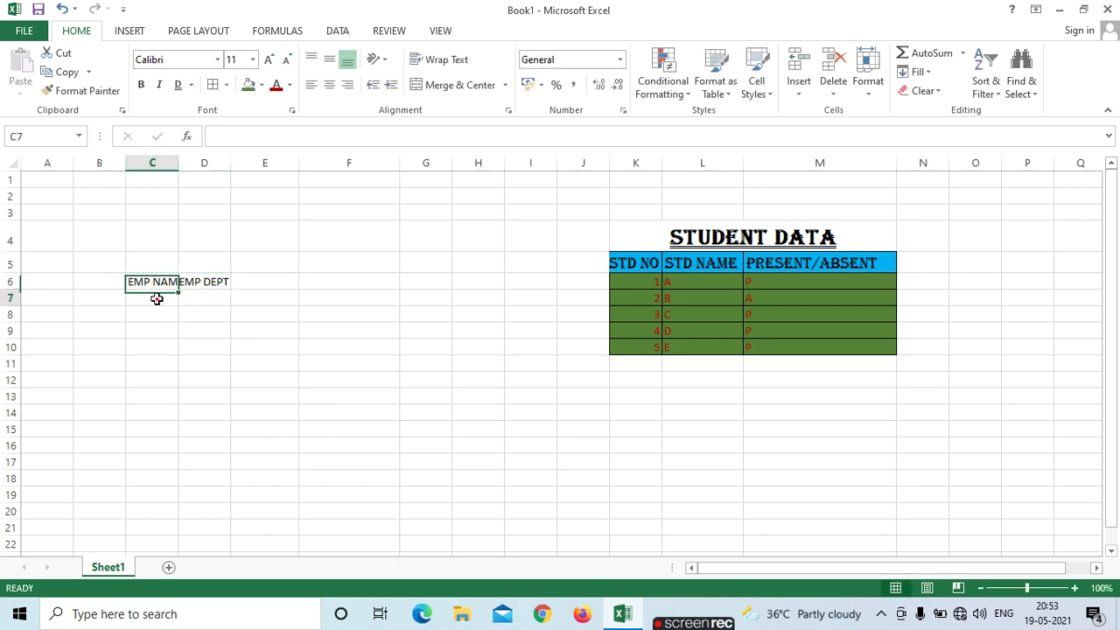
type("A")
key("Return")
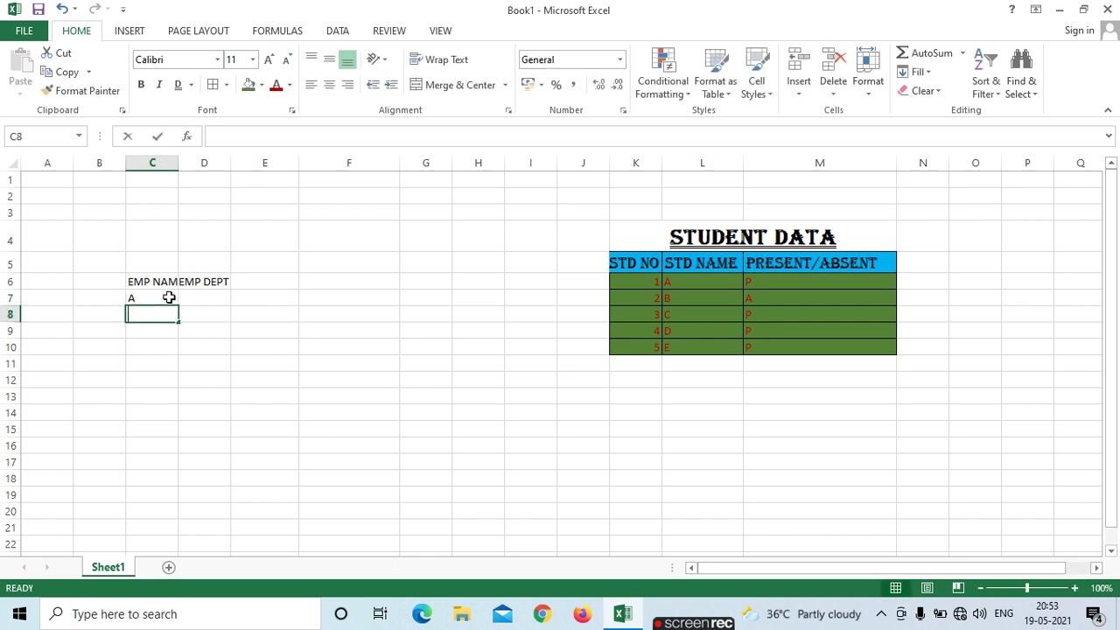
type("B")
key("Return")
type("C")
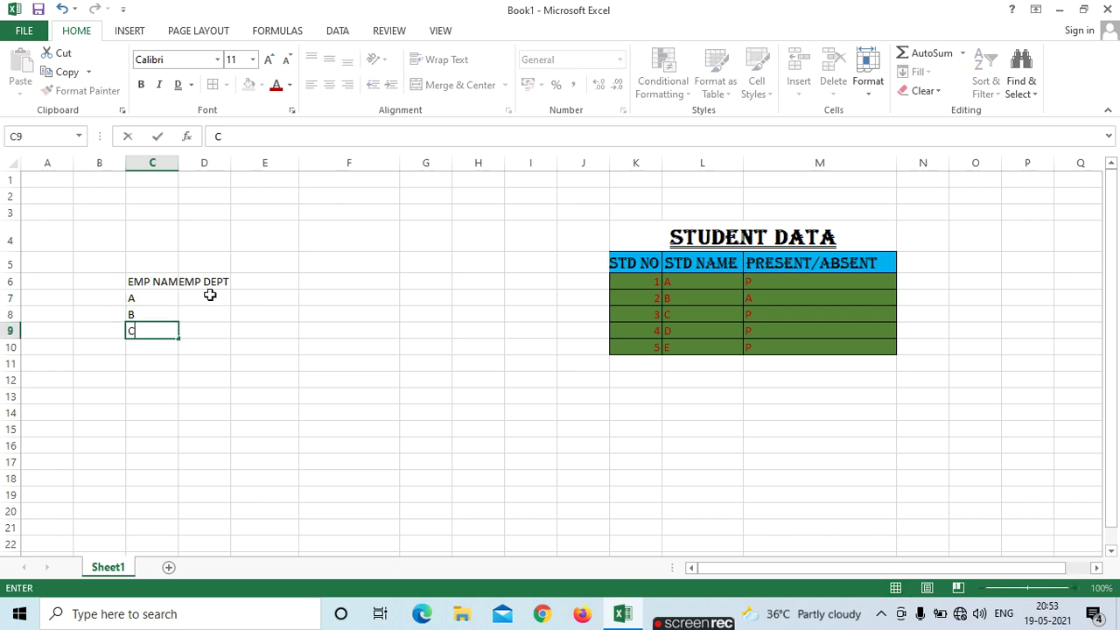
left_click(206, 298)
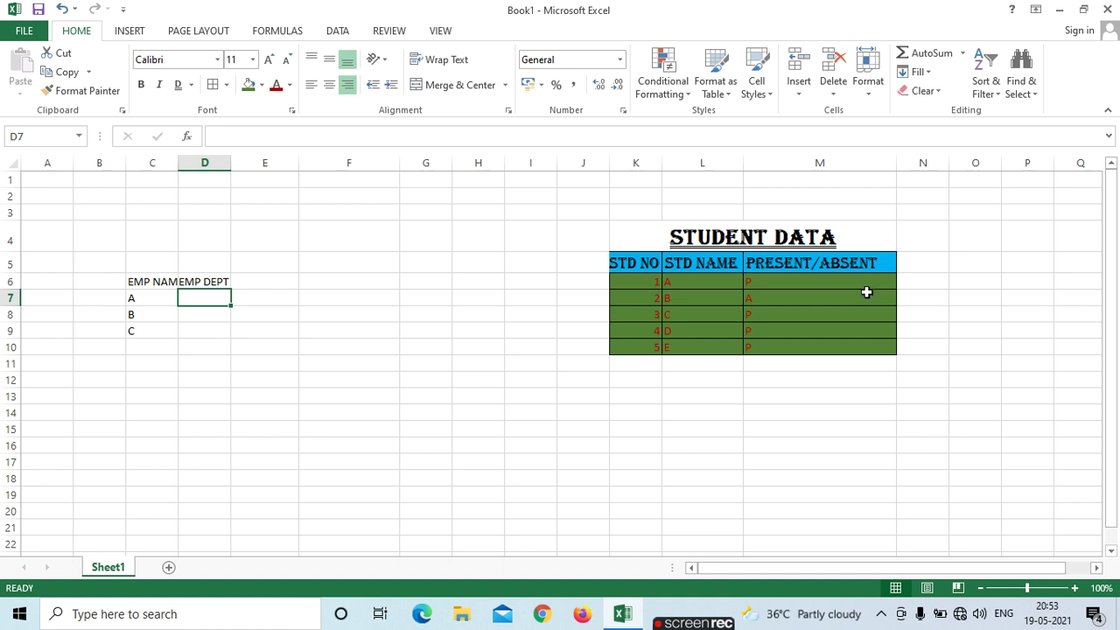
type("ABC")
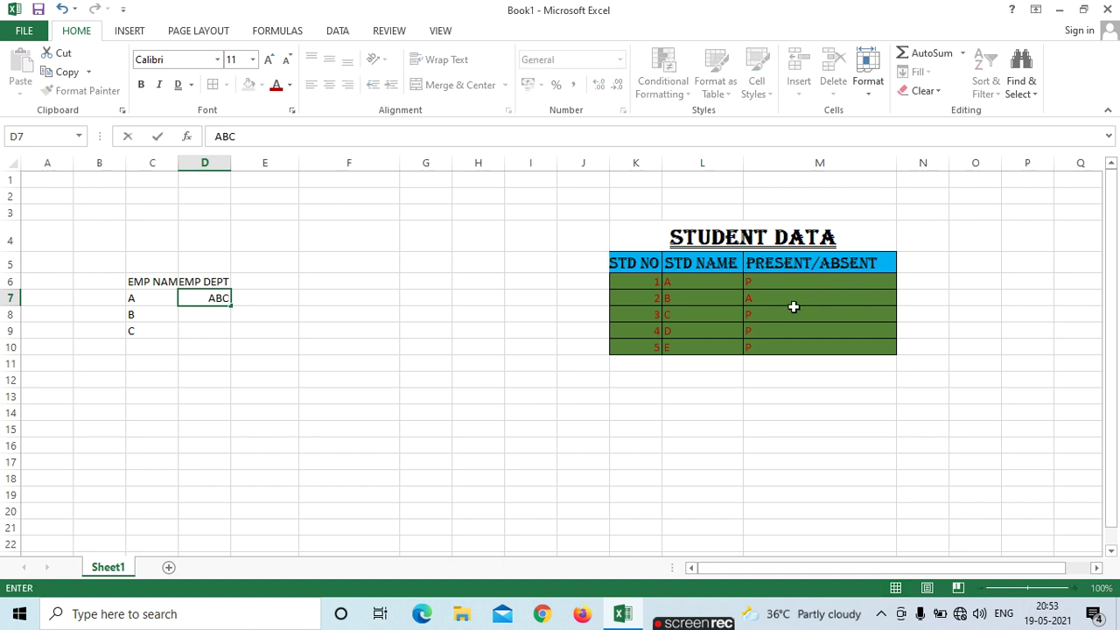
key("Return")
type("SALES")
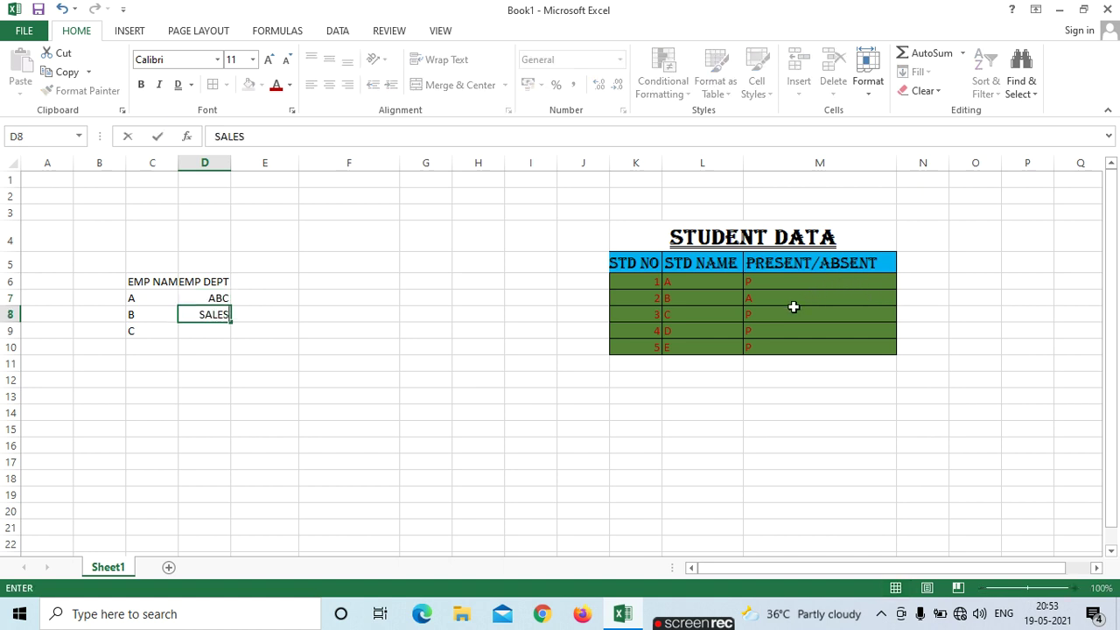
key("Return")
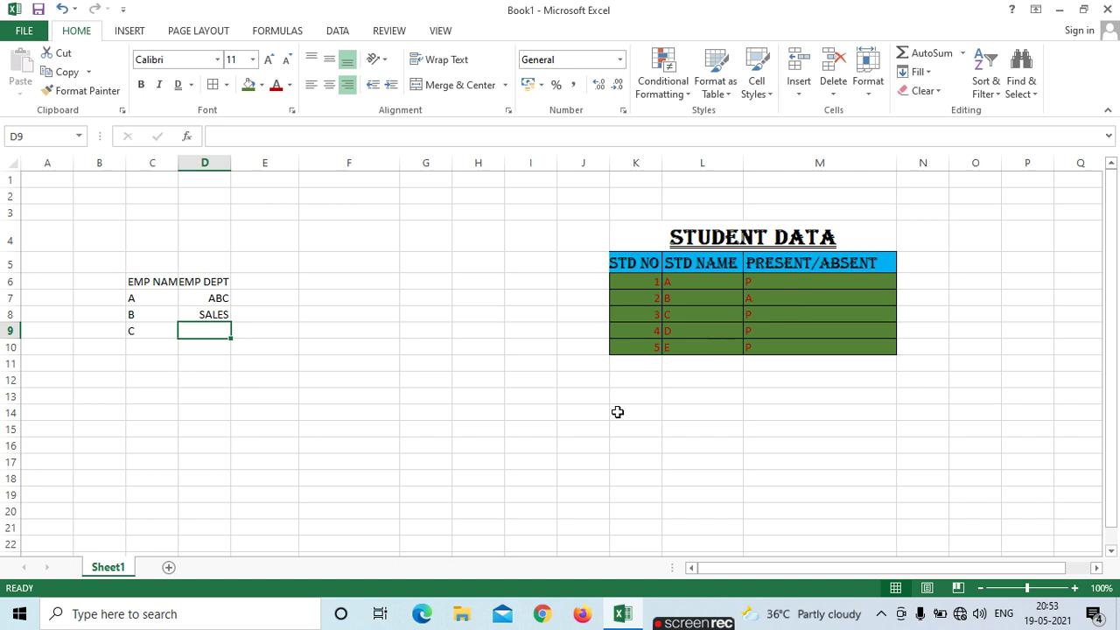
type("X")
scroll(430, 501, "up", 6)
scroll(430, 501, "down", 3)
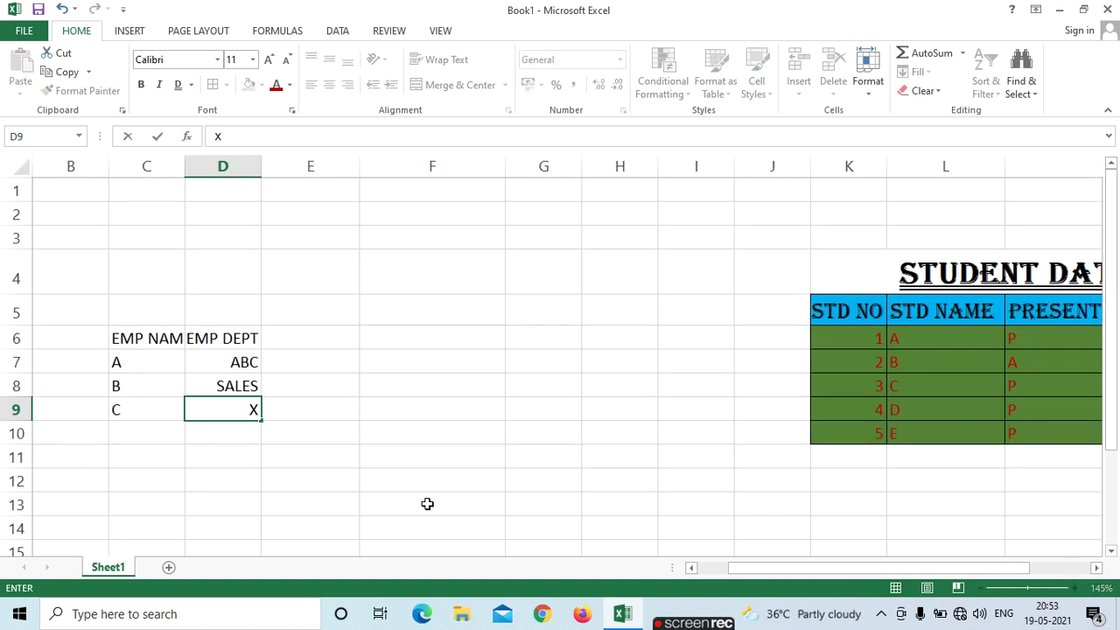
Finish entering XYZ in D9 and zoom the sheet back to about 106%.
type("YZ")
left_click(356, 453)
left_click_drag(1036, 584, 1027, 584)
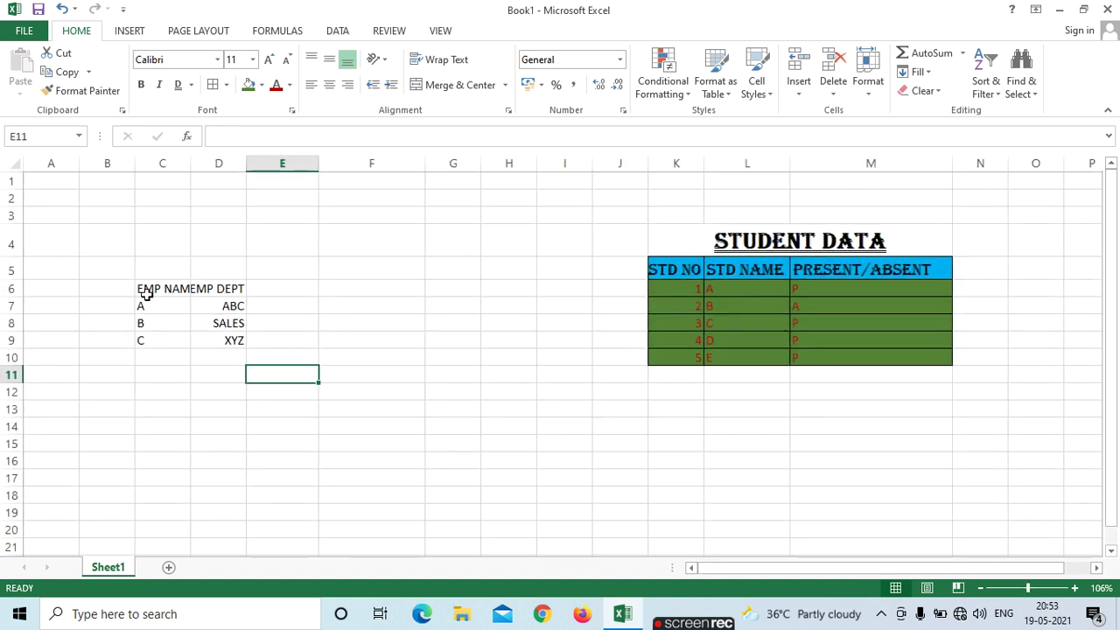
Fill the employee table C6:D9 with purple.
left_click_drag(185, 312, 205, 341)
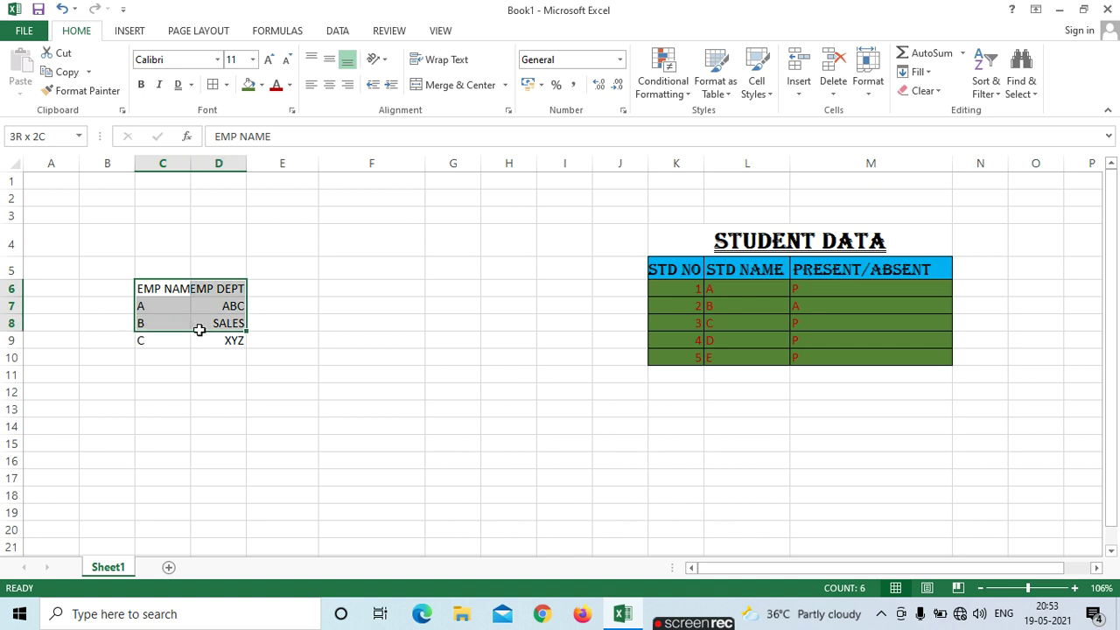
left_click(261, 85)
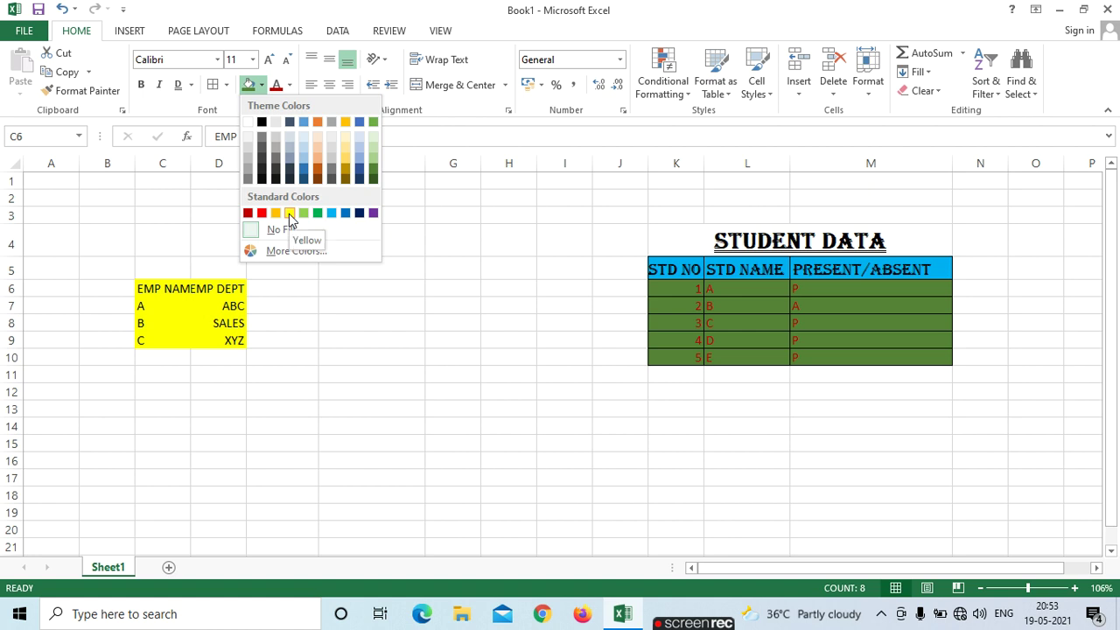
left_click(372, 213)
left_click(346, 338)
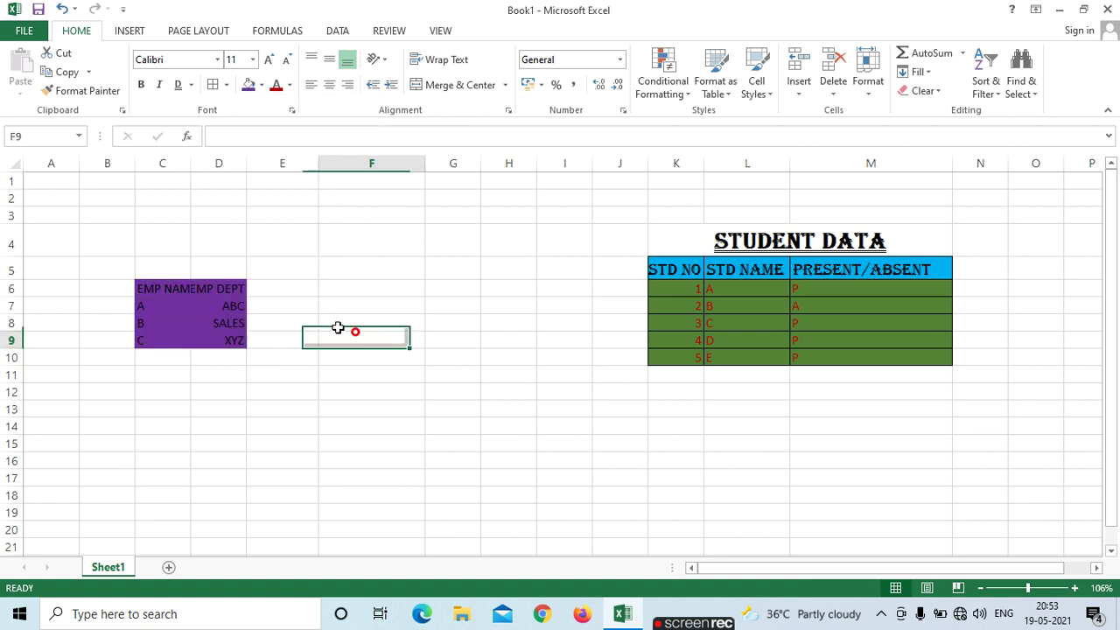
left_click_drag(150, 289, 210, 338)
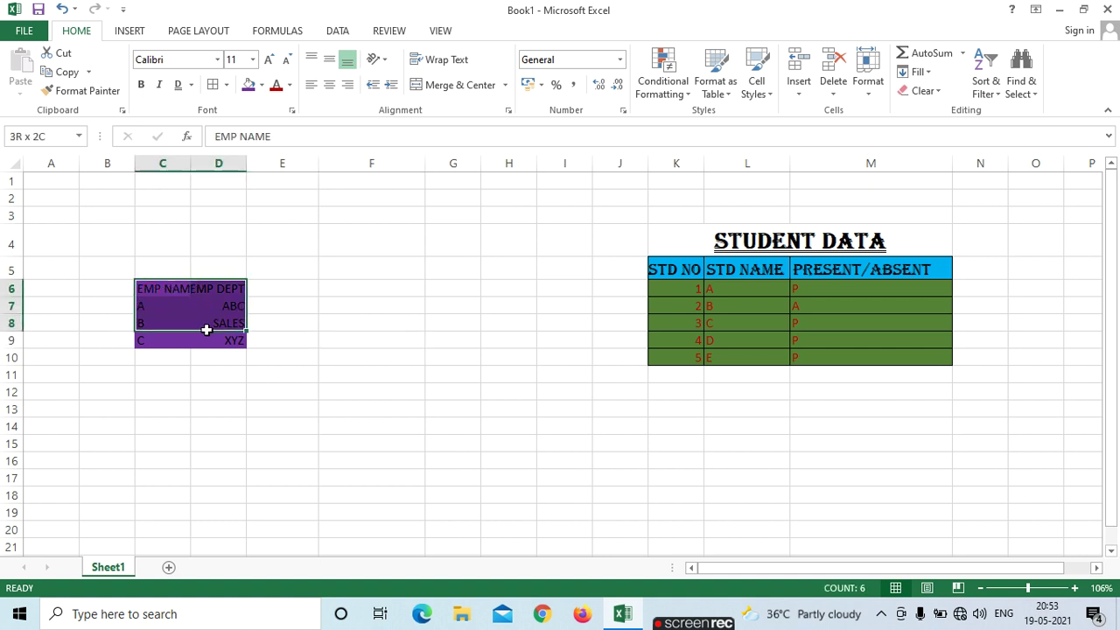
left_click(321, 322)
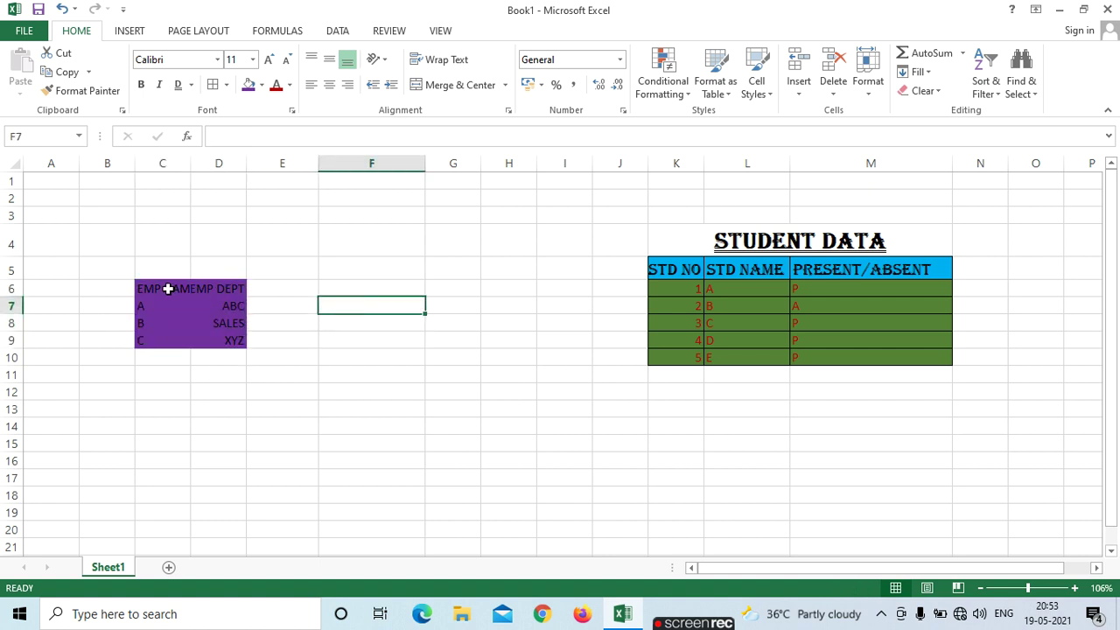
left_click_drag(162, 289, 224, 335)
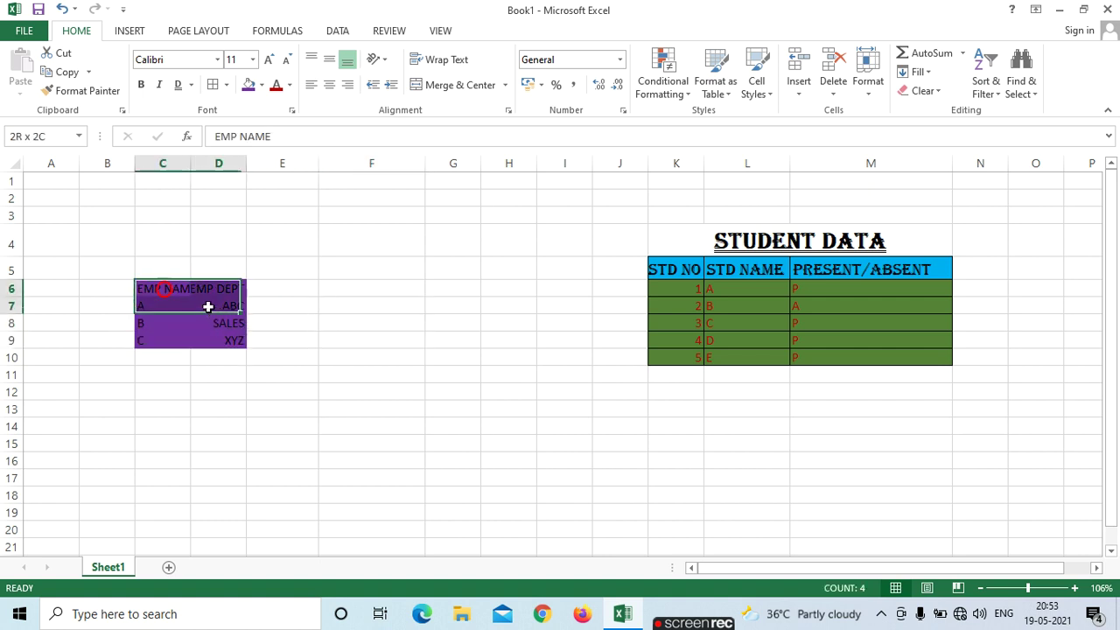
left_click(227, 85)
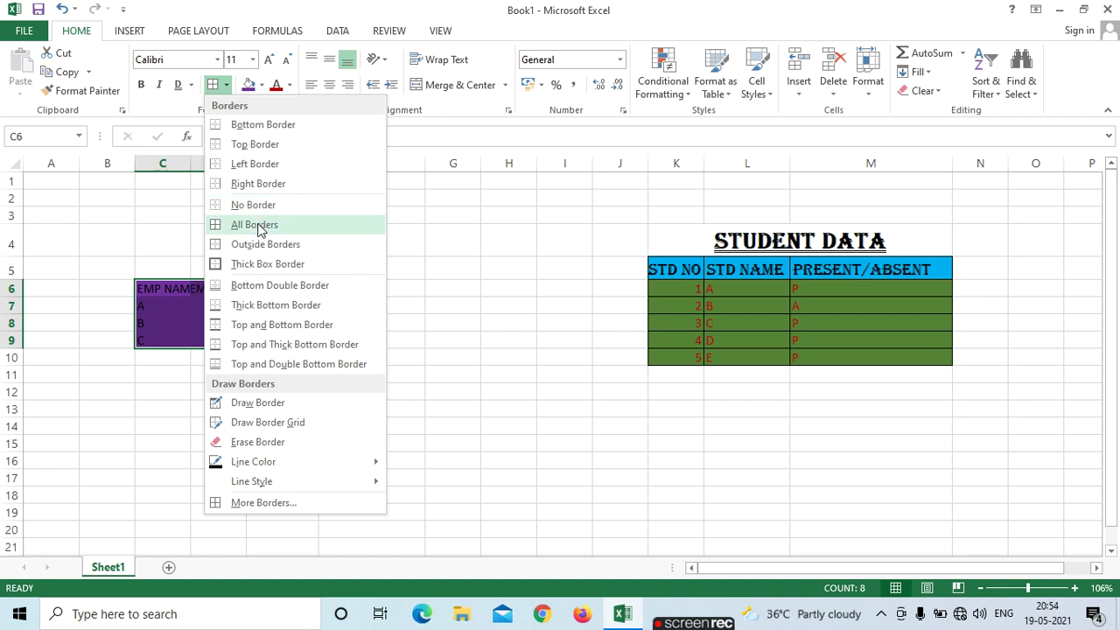
Give every cell of the EMP table borders and widen column C to fit EMP NAME.
left_click(259, 226)
left_click(307, 307)
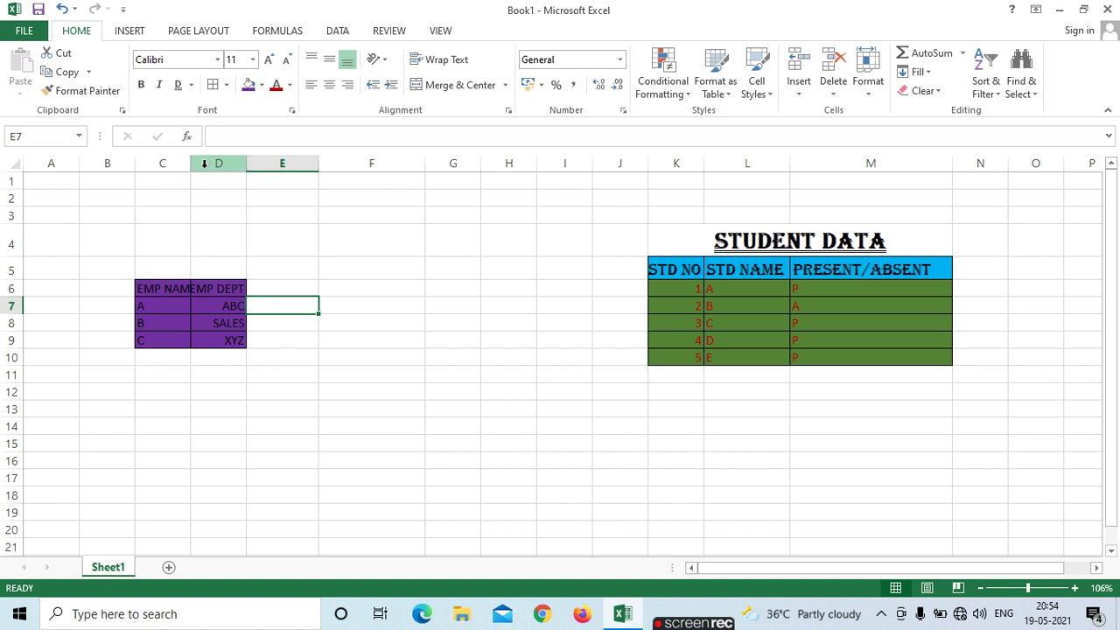
left_click_drag(189, 168, 279, 167)
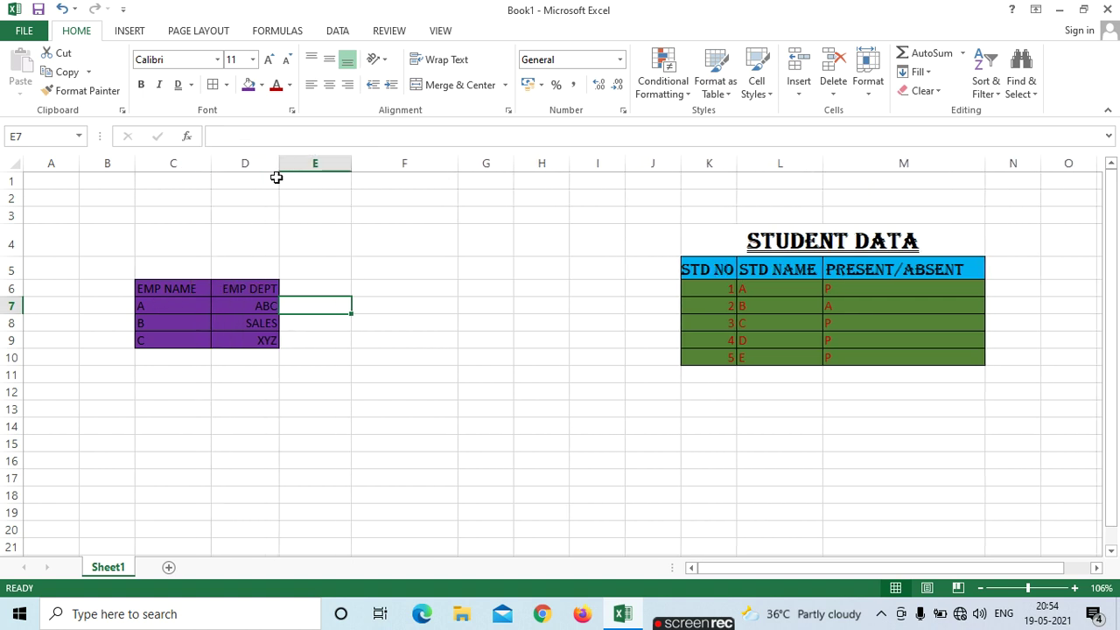
left_click(169, 290)
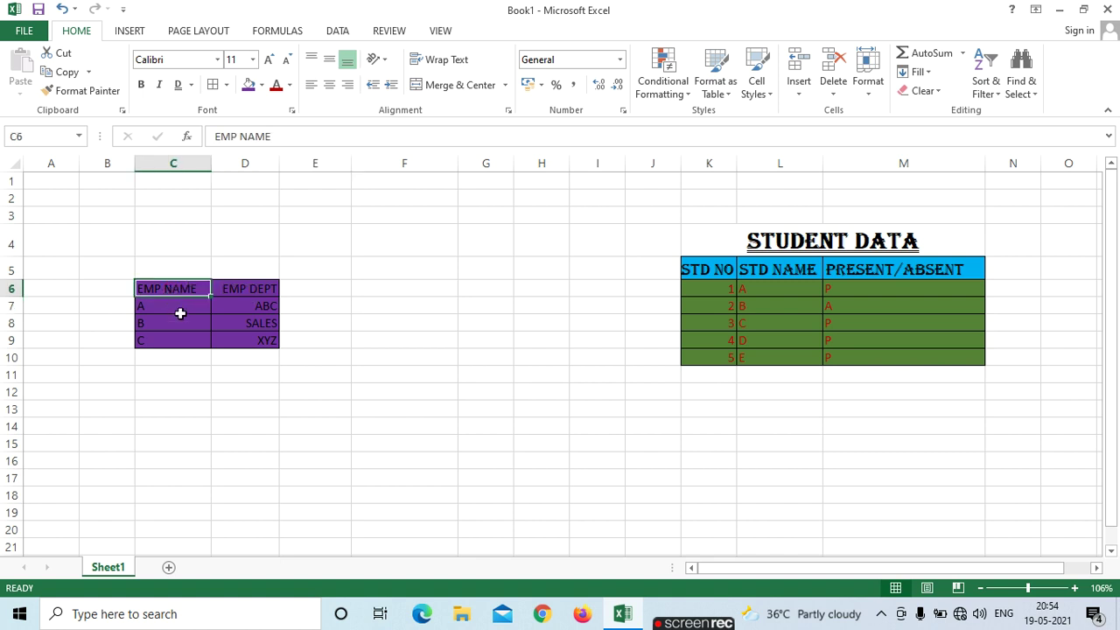
left_click(180, 308)
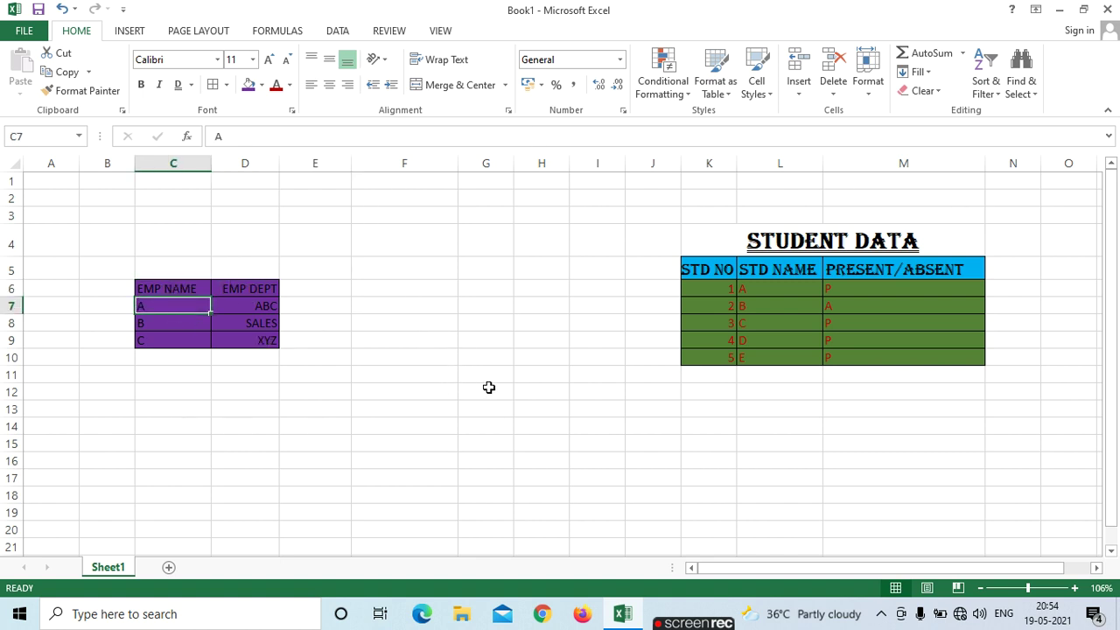
Merge then unmerge G9:G10, and add a bottom border under G9:H10.
left_click_drag(479, 336, 481, 352)
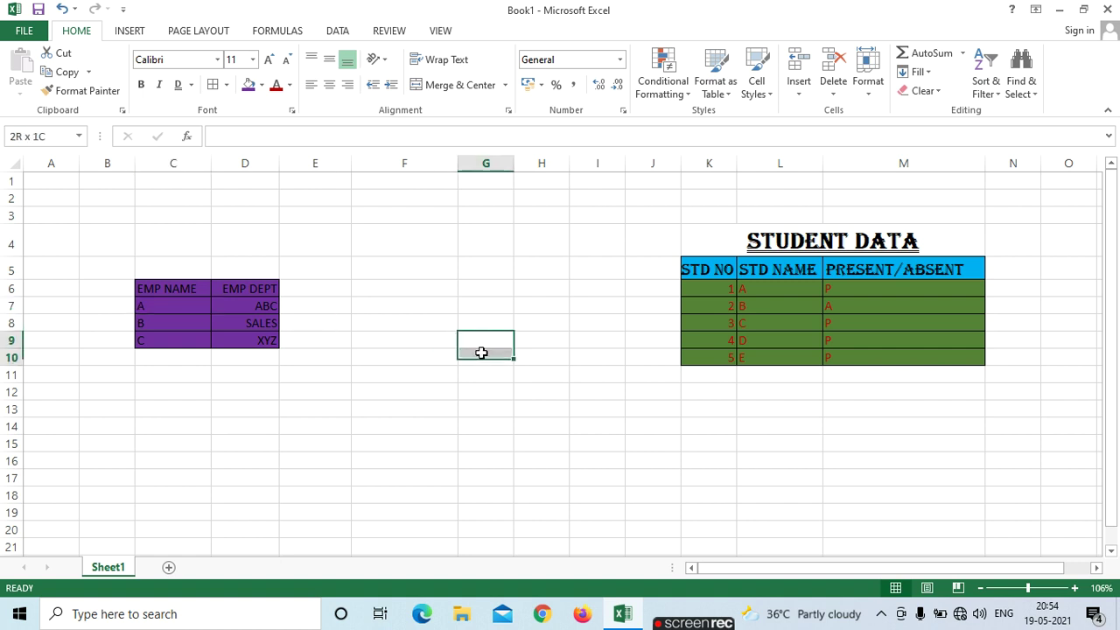
left_click(461, 85)
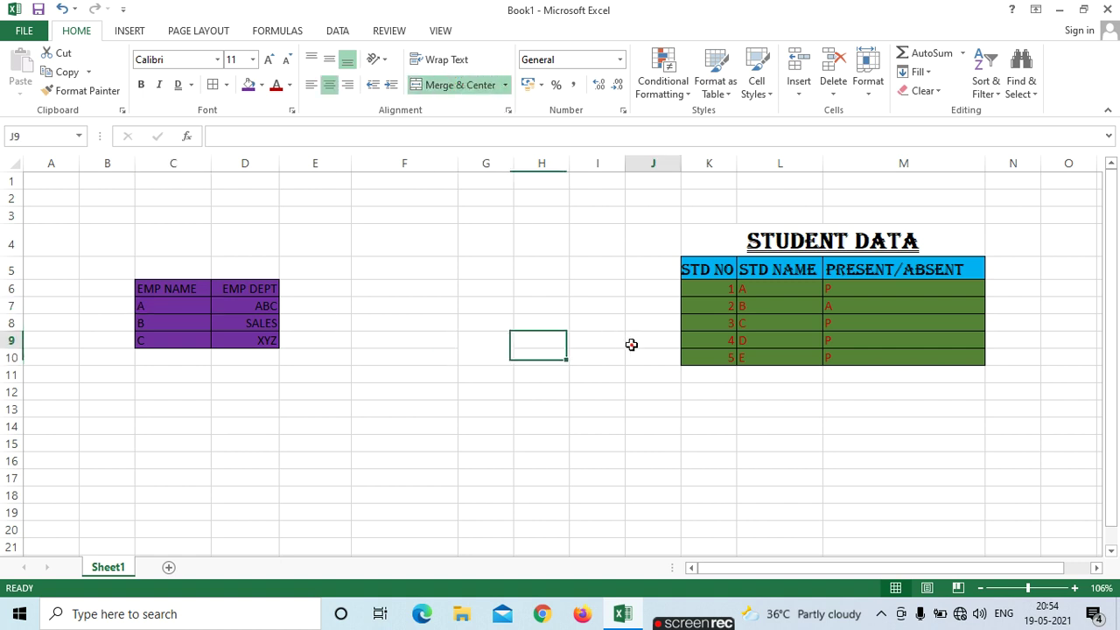
left_click(630, 345)
left_click_drag(490, 347, 530, 354)
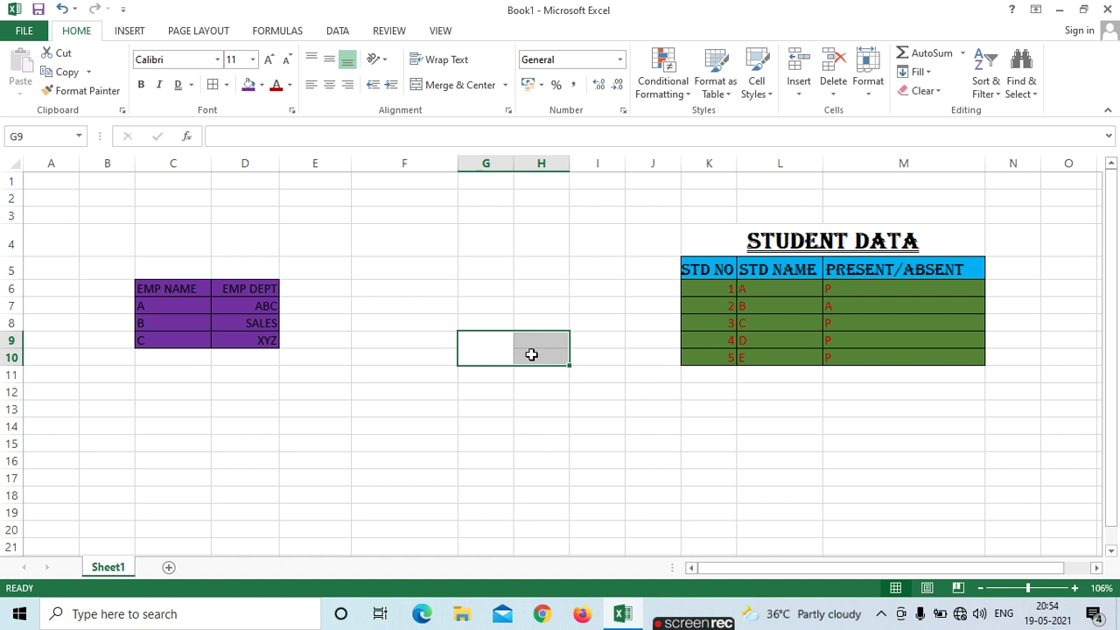
left_click(457, 87)
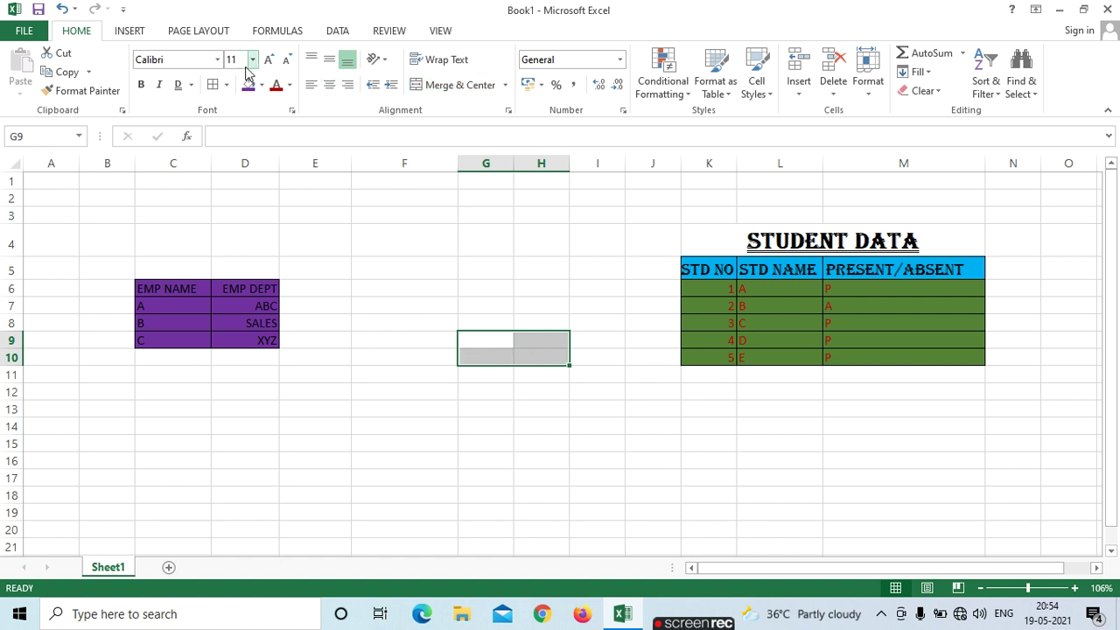
left_click(226, 85)
left_click(242, 125)
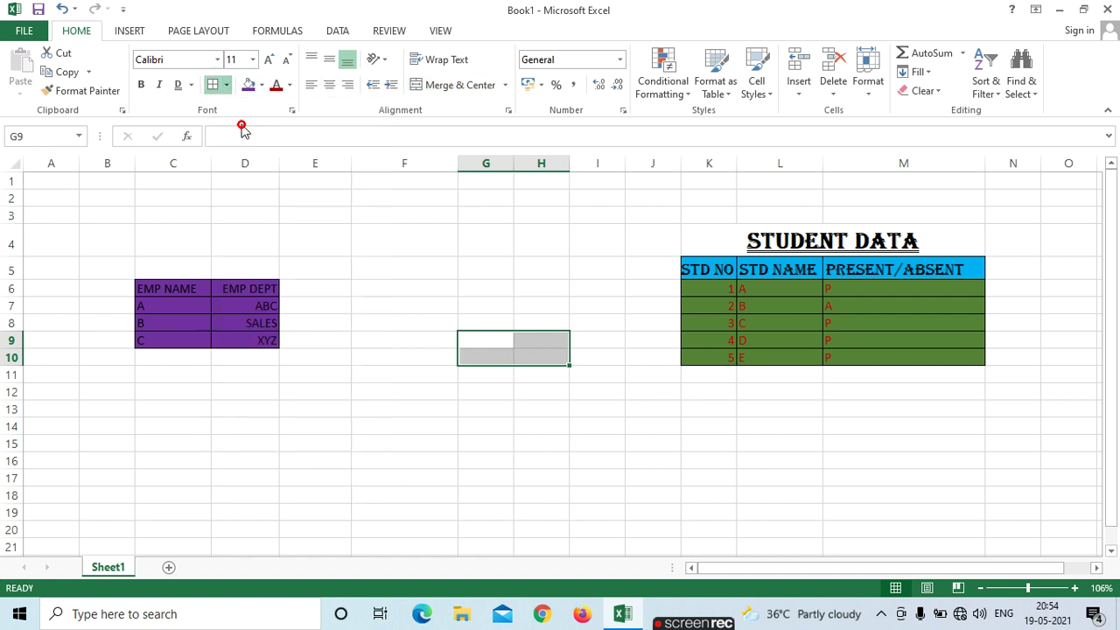
Give G13 a top border and clear all borders from H13.
left_click(497, 406)
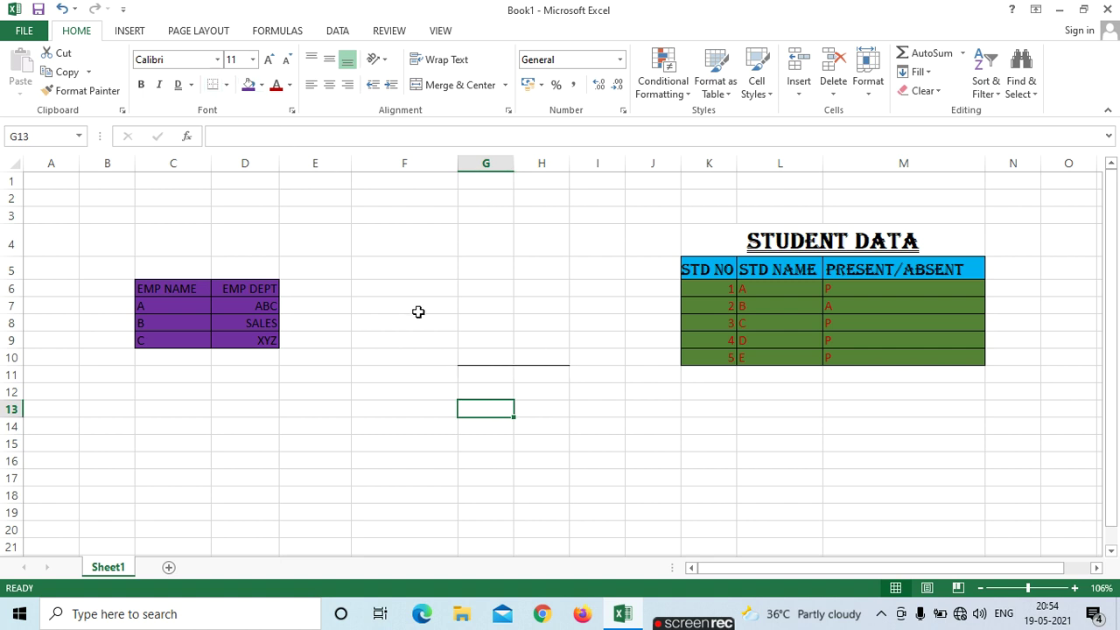
left_click(226, 85)
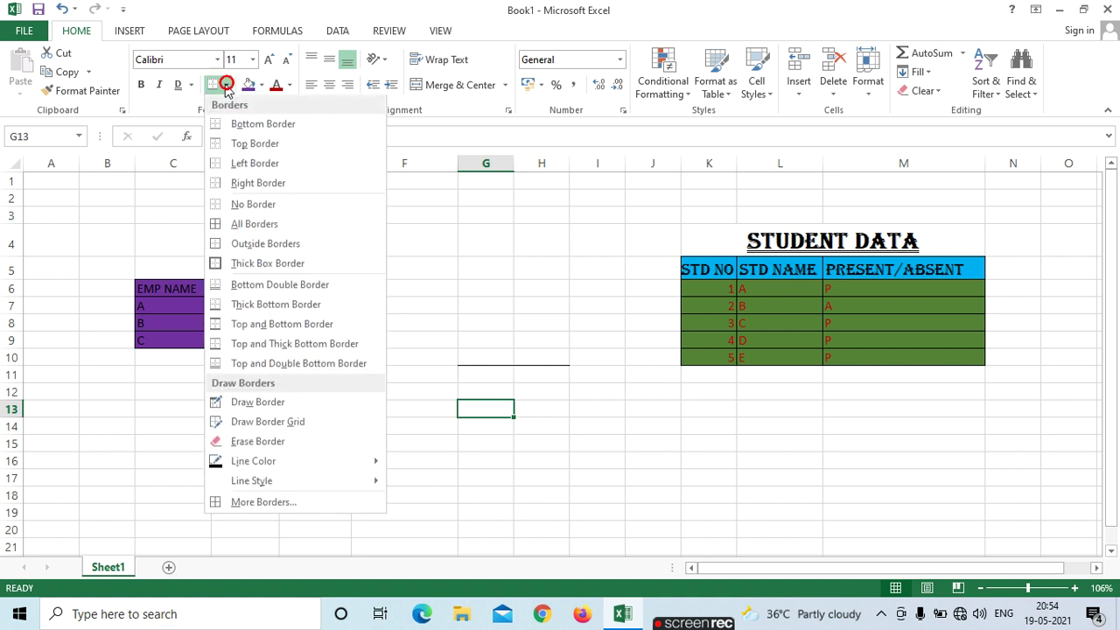
left_click(253, 144)
left_click(575, 376)
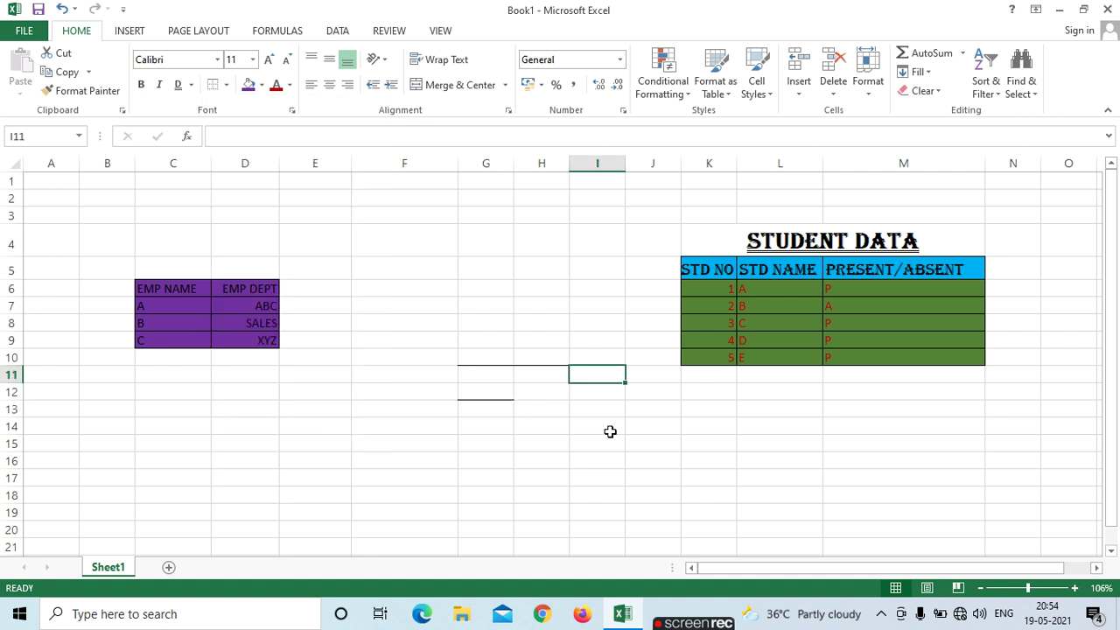
left_click(476, 409)
left_click(545, 415)
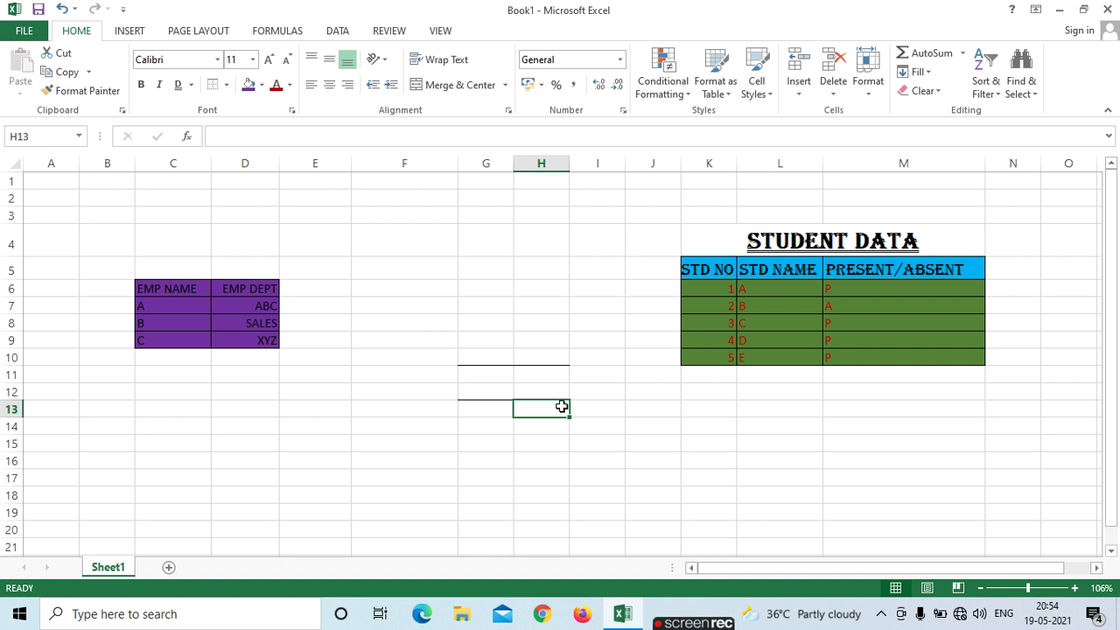
left_click(225, 85)
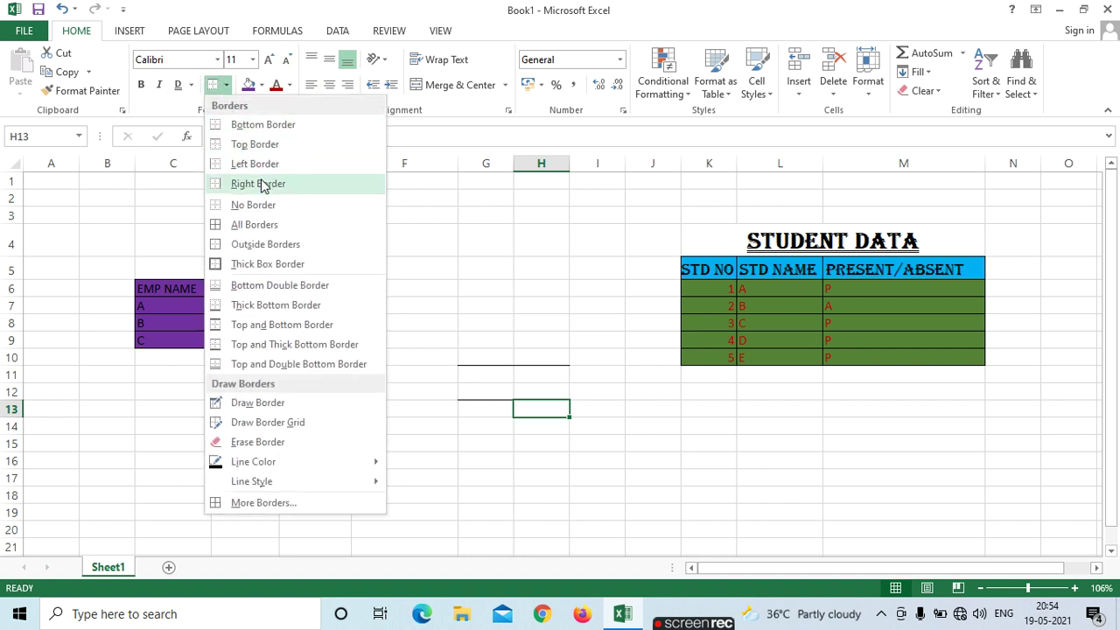
left_click(253, 205)
left_click(596, 472)
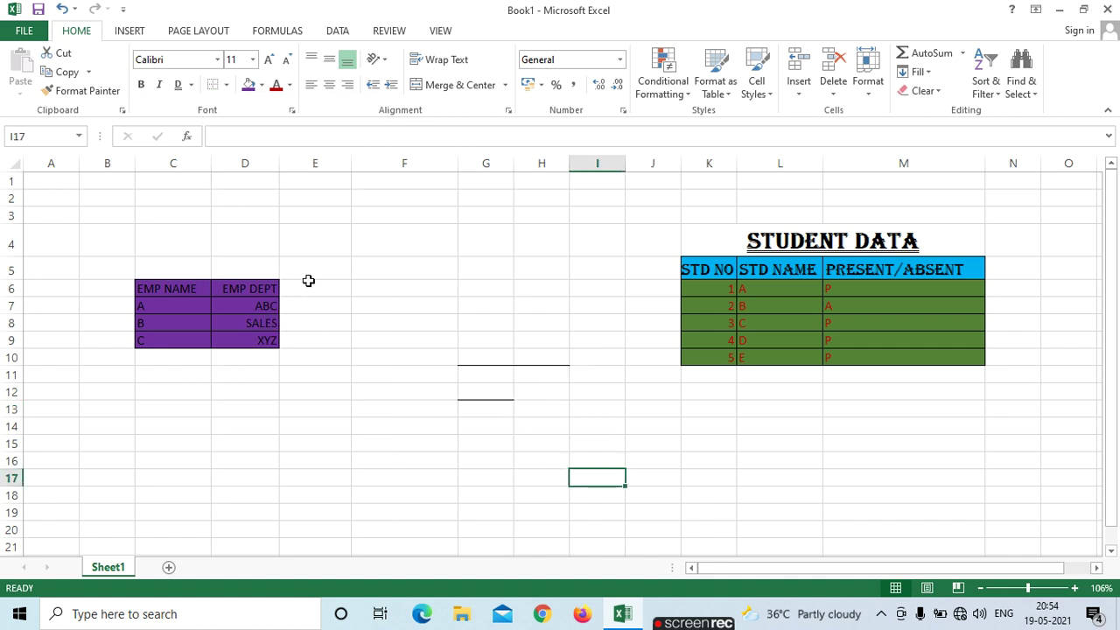
left_click_drag(145, 291, 252, 337)
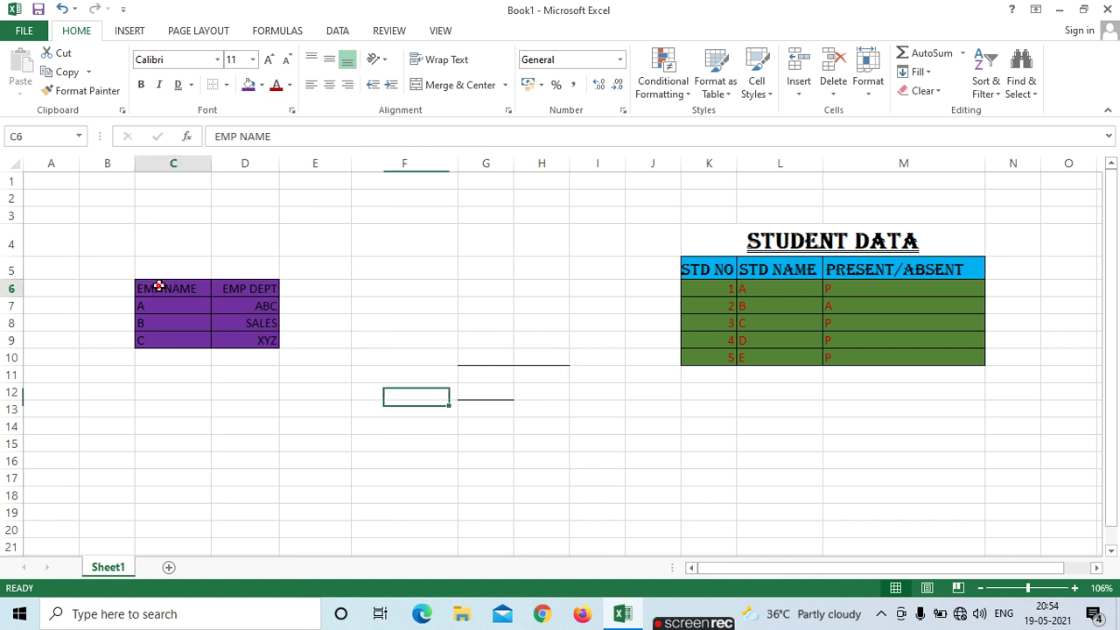
Remove all borders from the EMP table and put an outside border around F4.
left_click(225, 85)
left_click(260, 206)
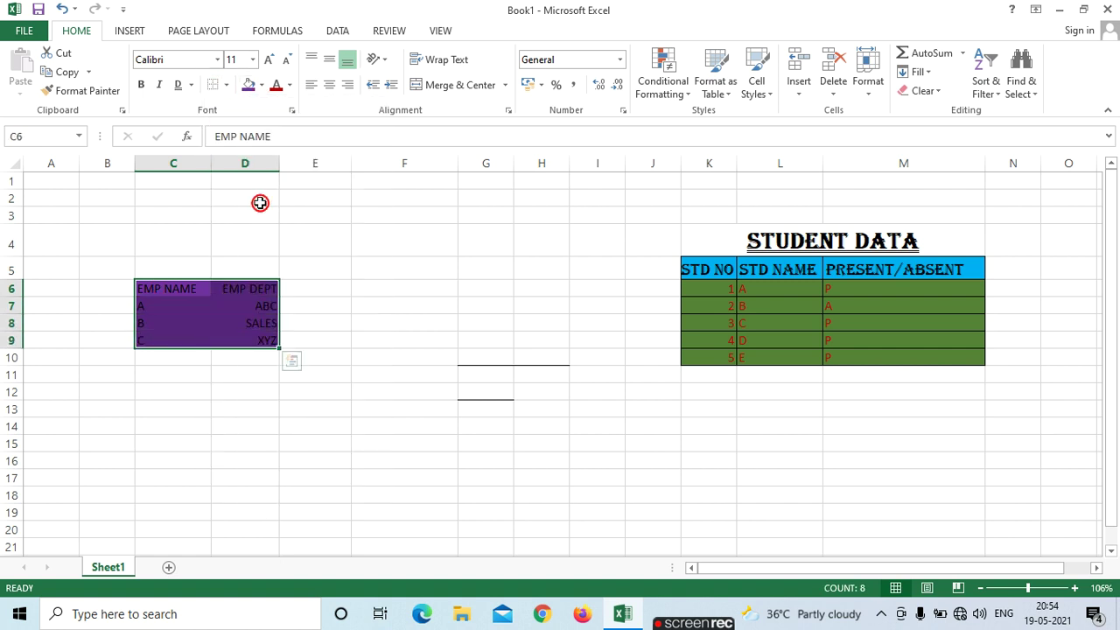
left_click(370, 254)
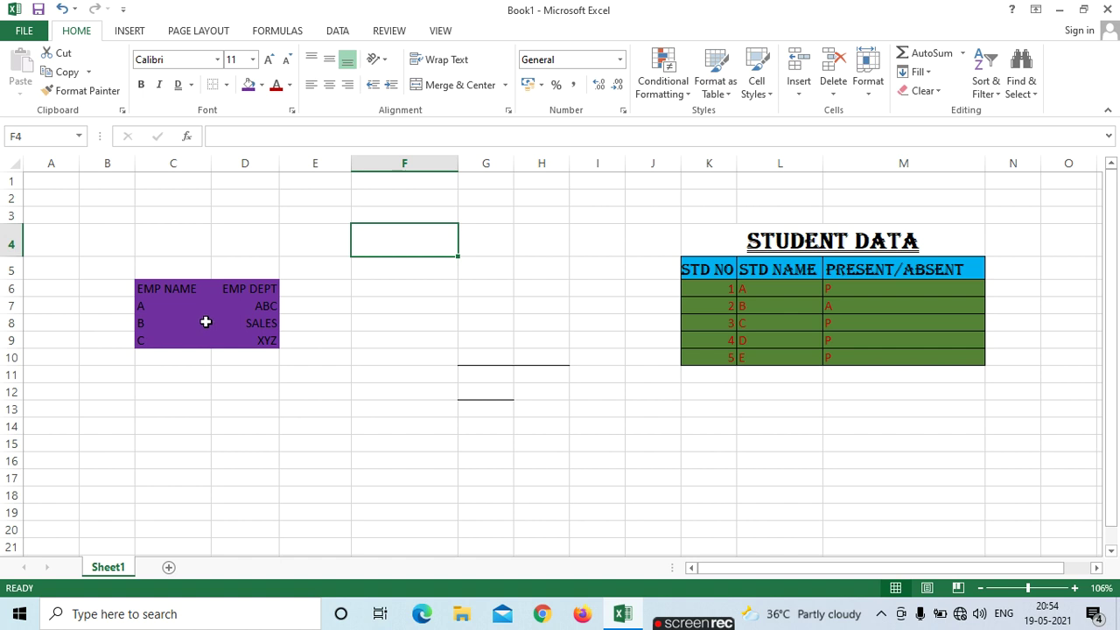
left_click(227, 84)
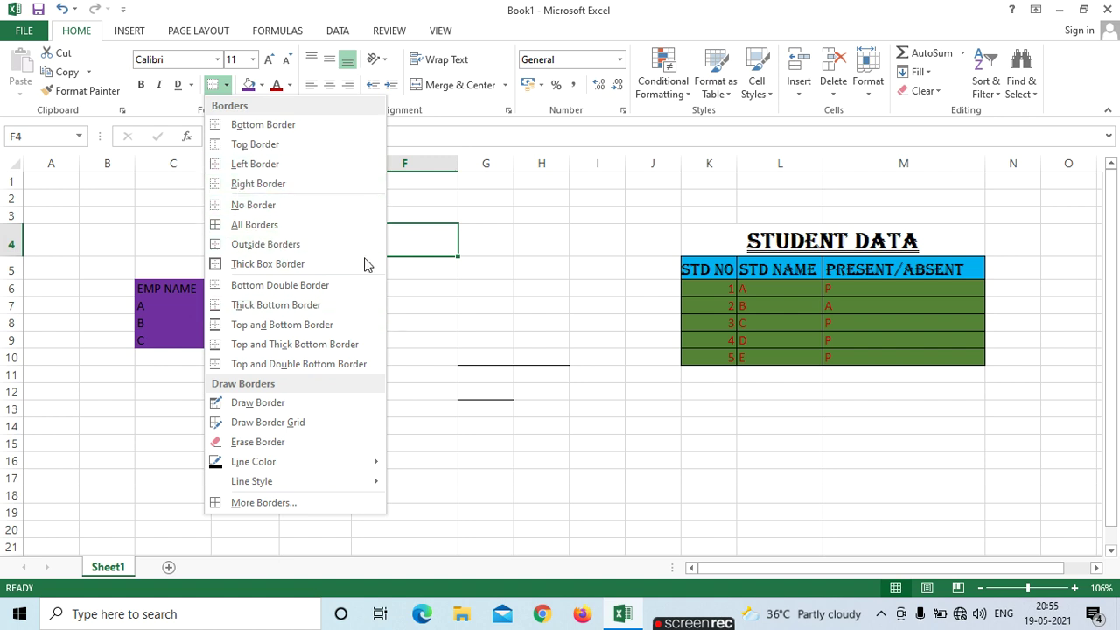
left_click(277, 245)
left_click(536, 352)
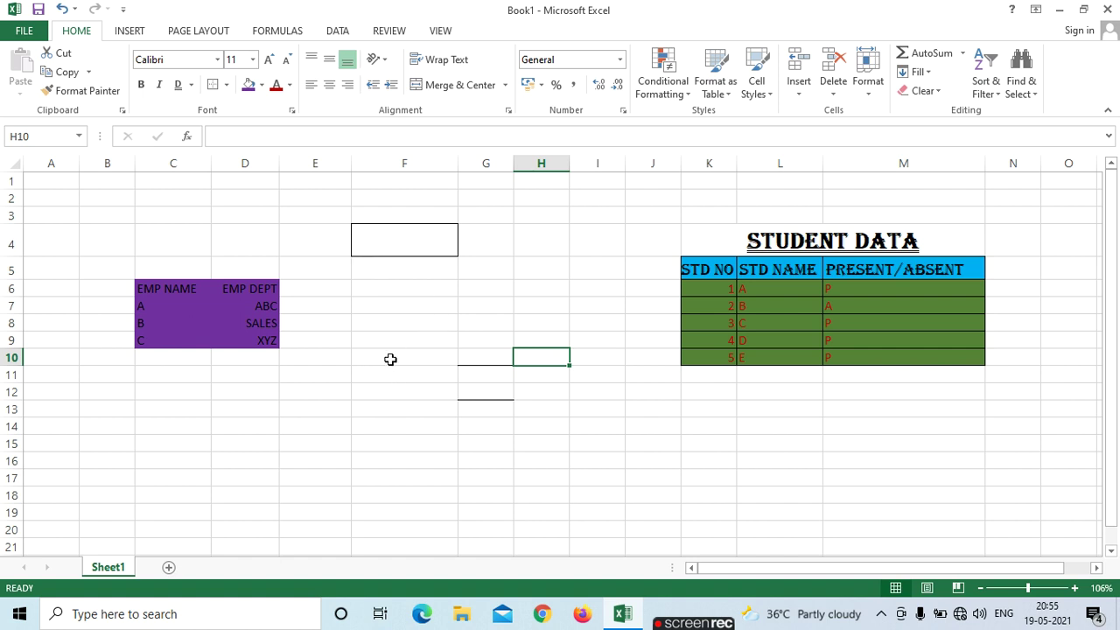
Give cell F15 a thick box border.
left_click(393, 447)
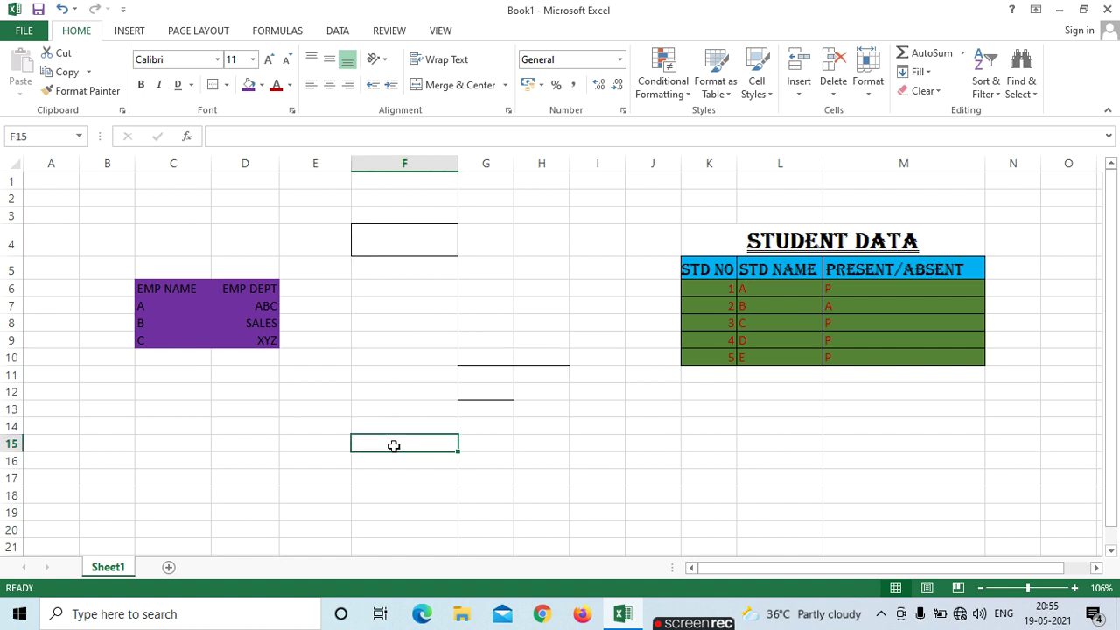
left_click(227, 85)
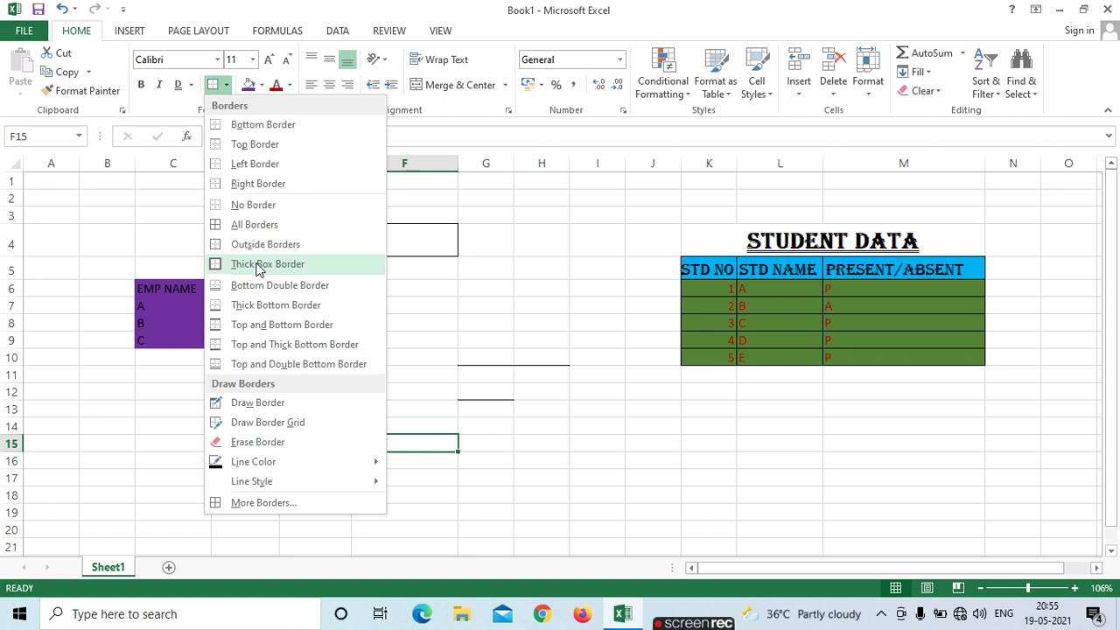
left_click(260, 265)
left_click(486, 462)
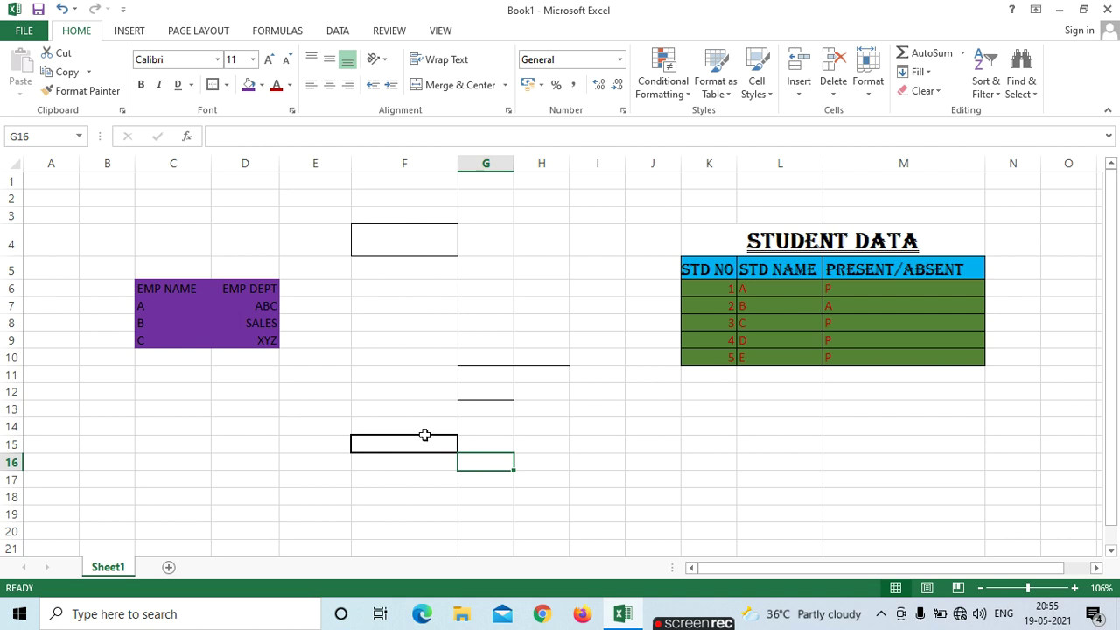
left_click(398, 246)
left_click(394, 447)
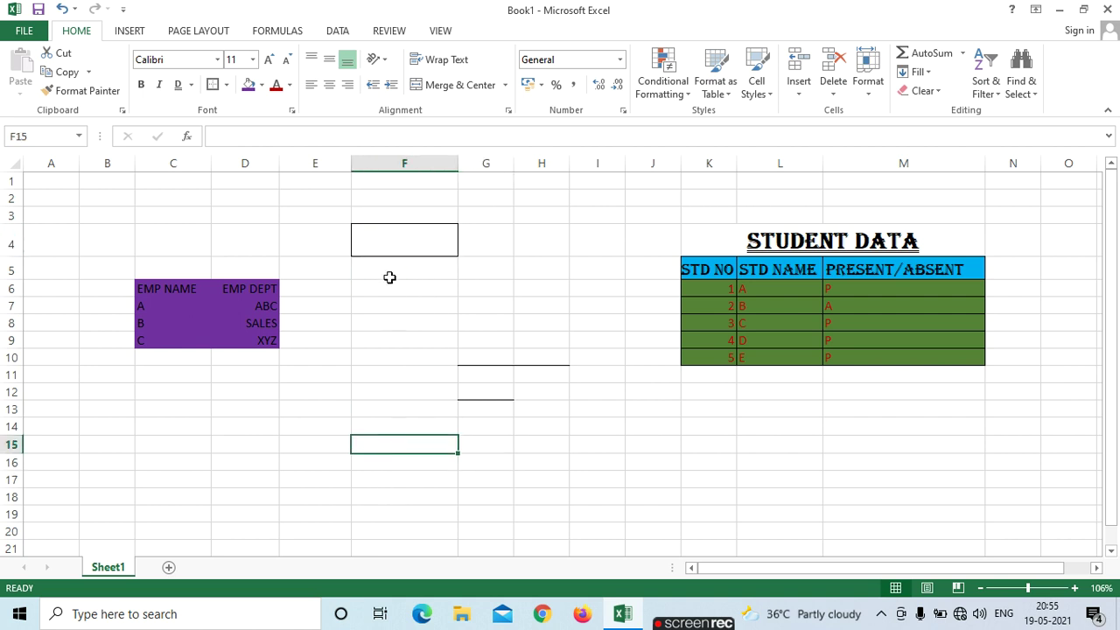
left_click(636, 462)
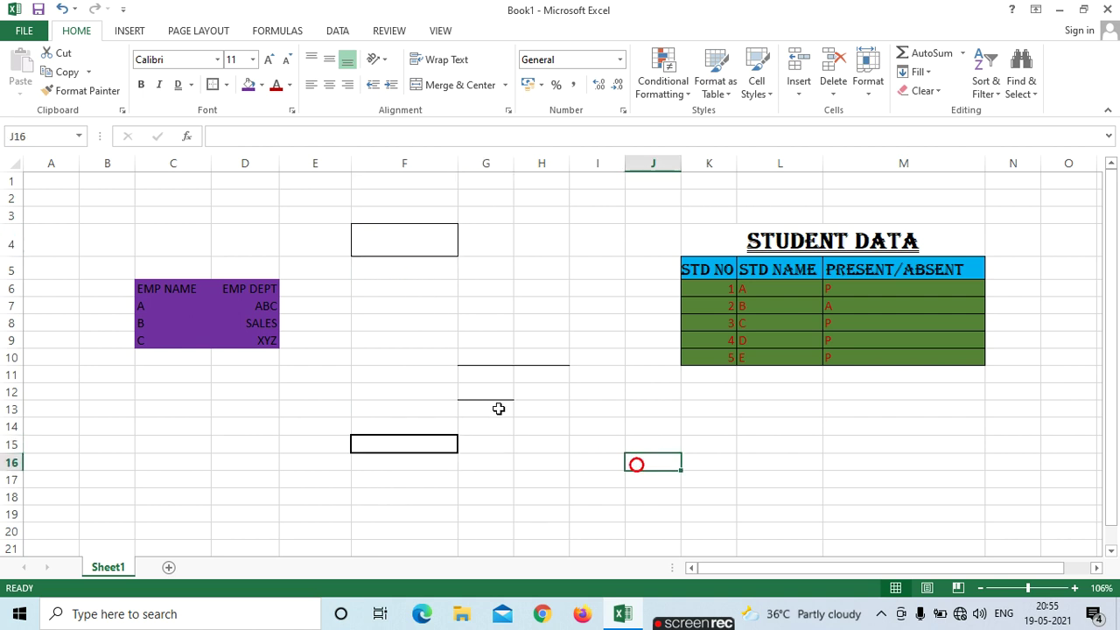
Give J16 a thick bottom border and H17 top and bottom borders.
left_click(225, 85)
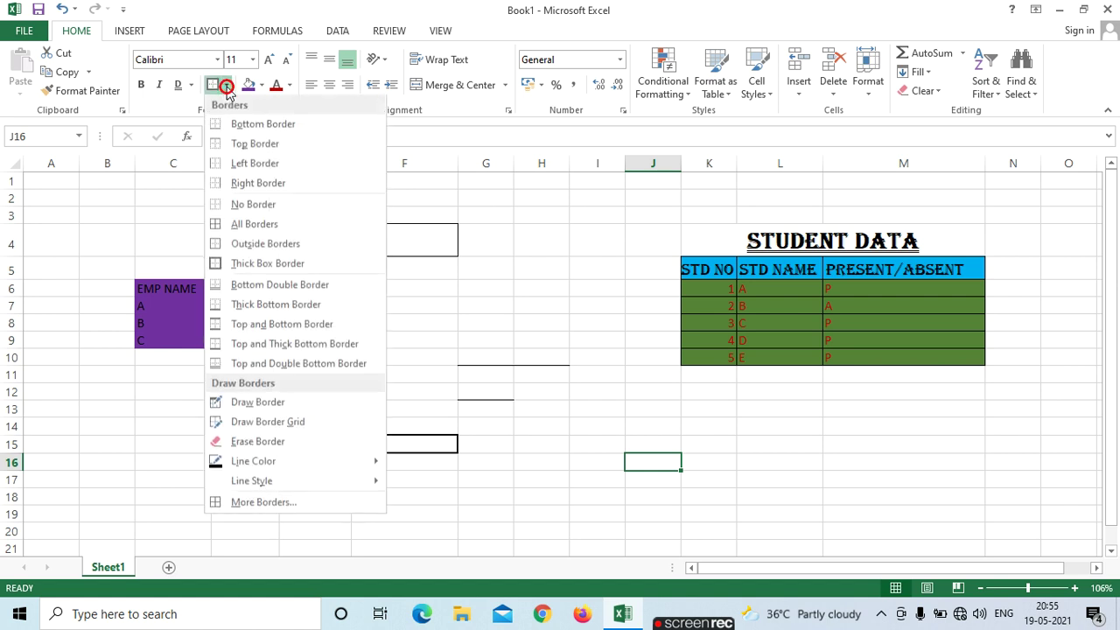
left_click(253, 310)
left_click(573, 483)
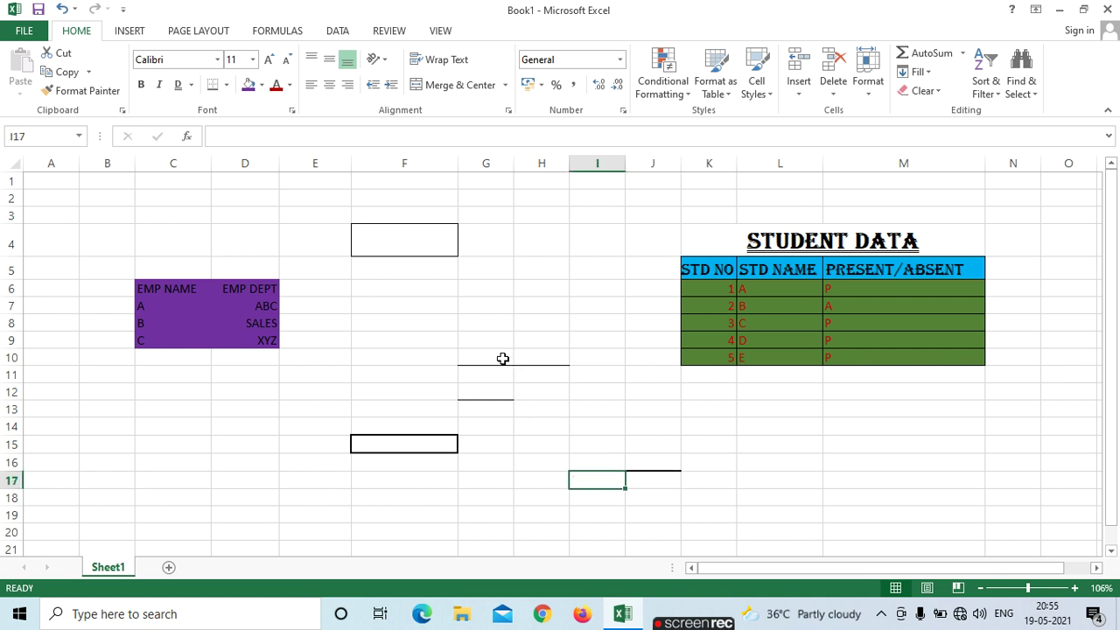
left_click(504, 403)
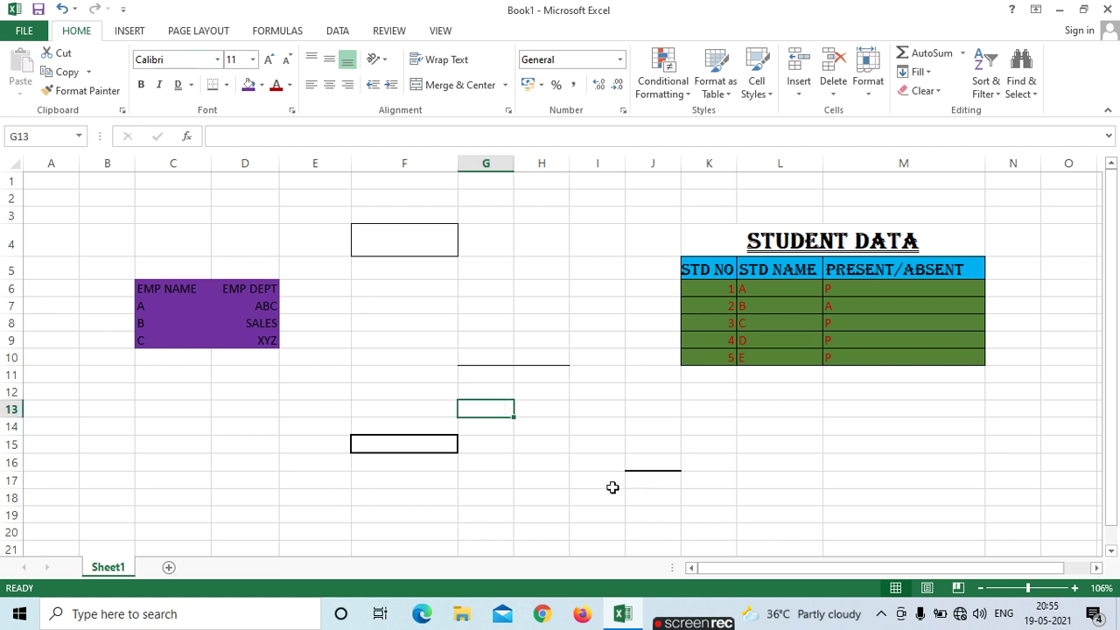
left_click(528, 477)
left_click(225, 85)
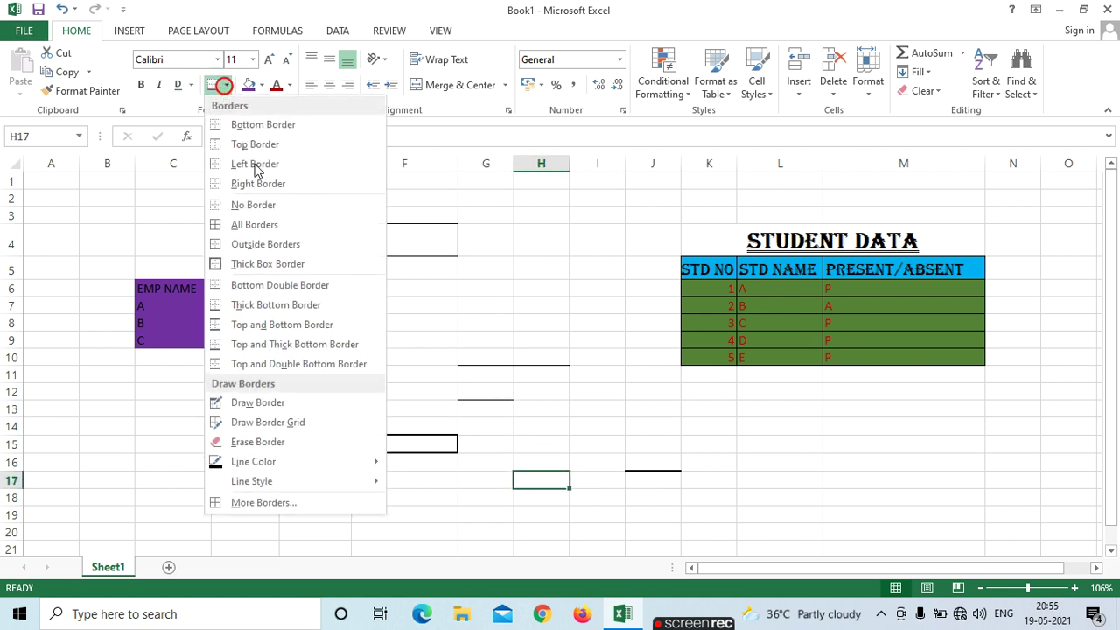
left_click(259, 324)
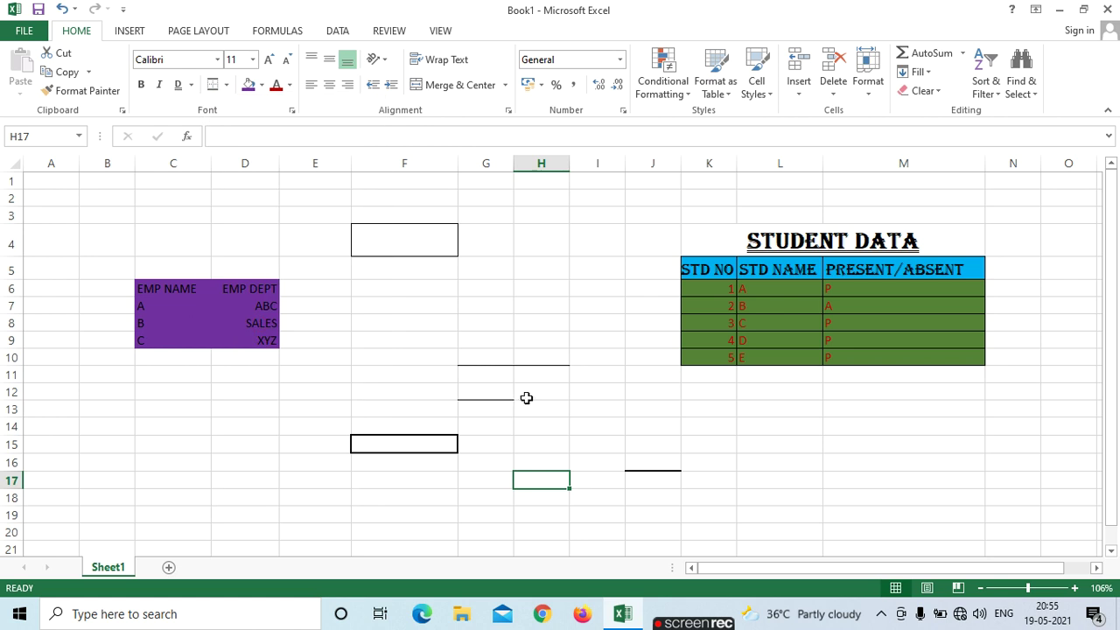
Give K14 a top and double bottom border, then make row 13 shorter.
left_click(607, 389)
left_click(595, 289)
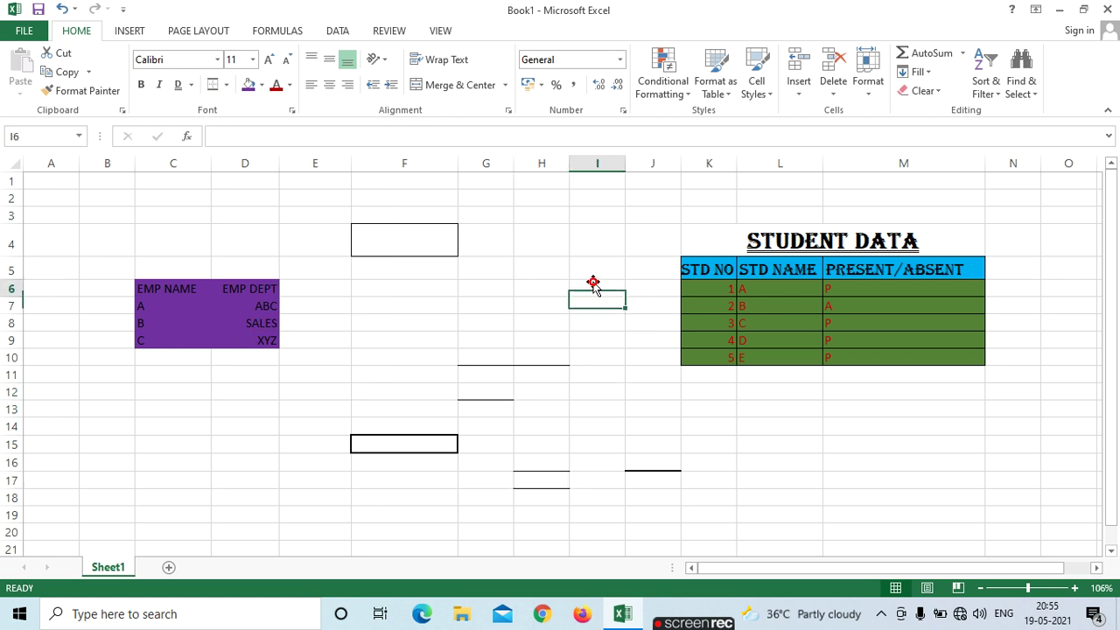
left_click(226, 84)
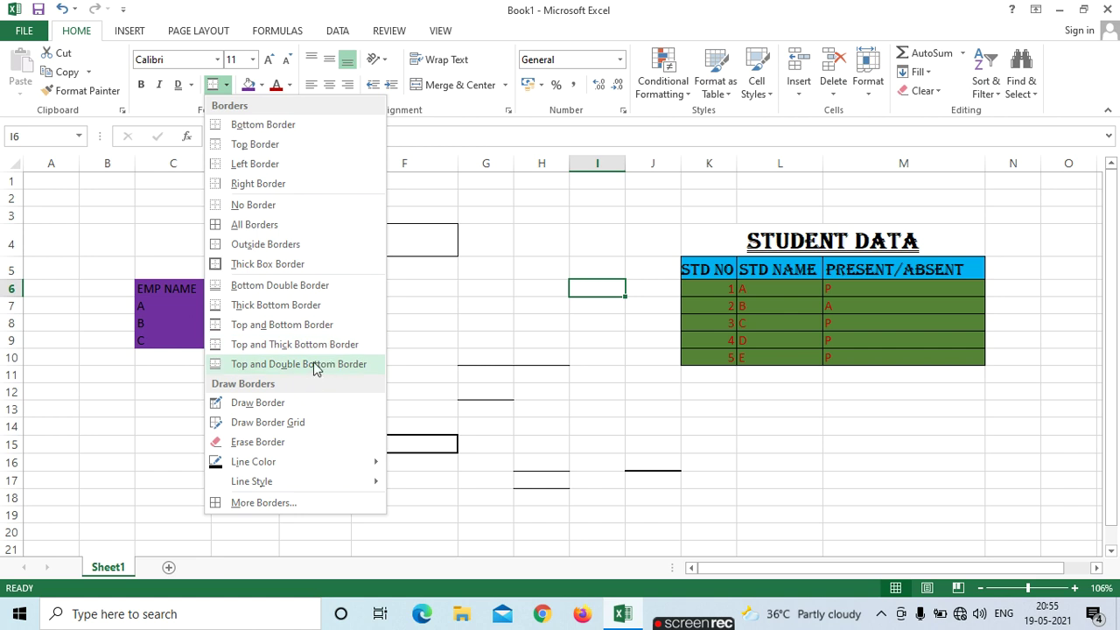
left_click(691, 424)
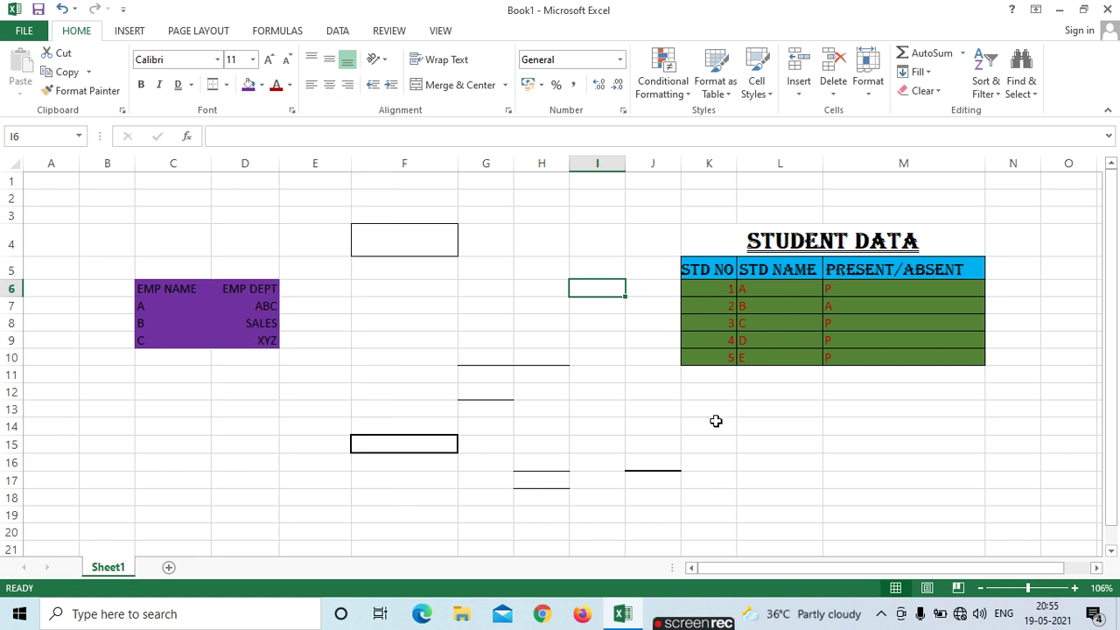
left_click(715, 422)
left_click(225, 87)
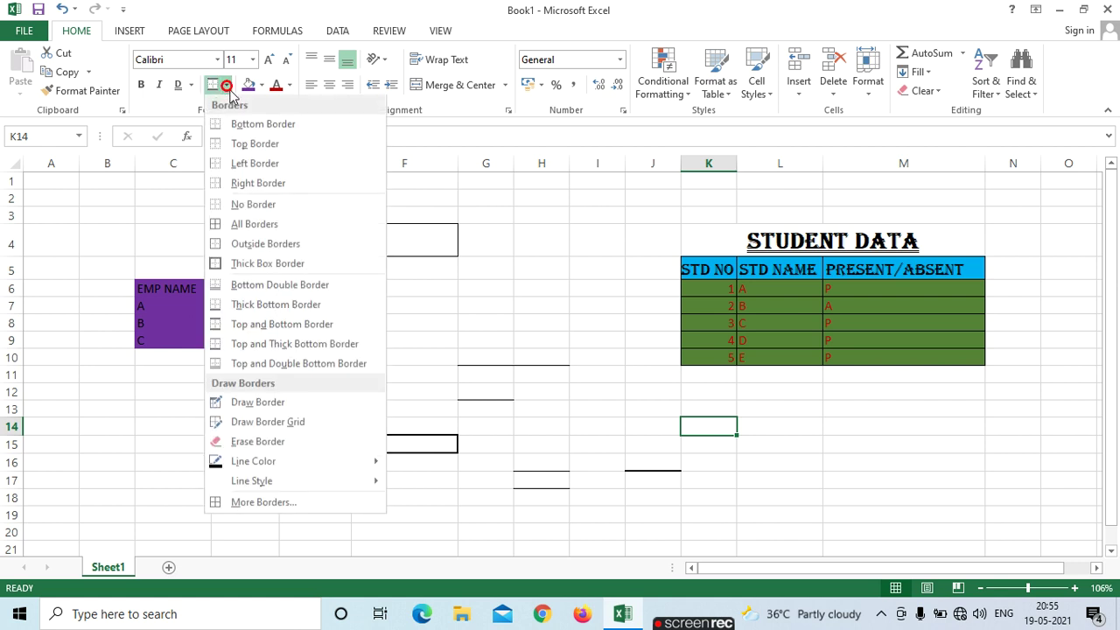
left_click(254, 363)
left_click(781, 461)
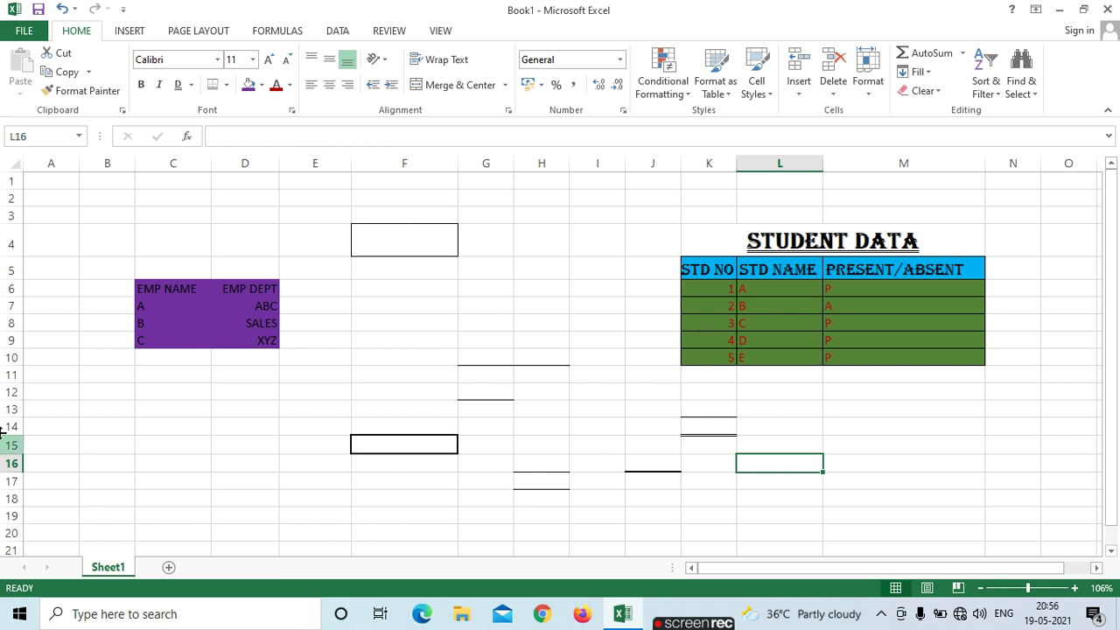
left_click_drag(21, 417, 21, 410)
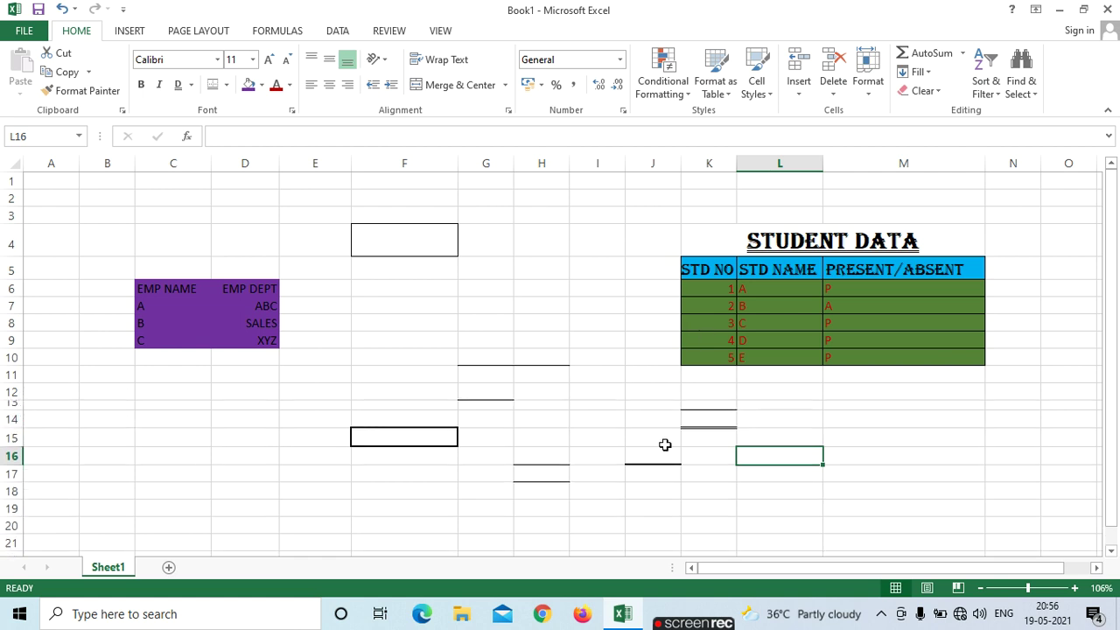
Use Draw Border to draw a line along B15, then stop drawing.
left_click(601, 388)
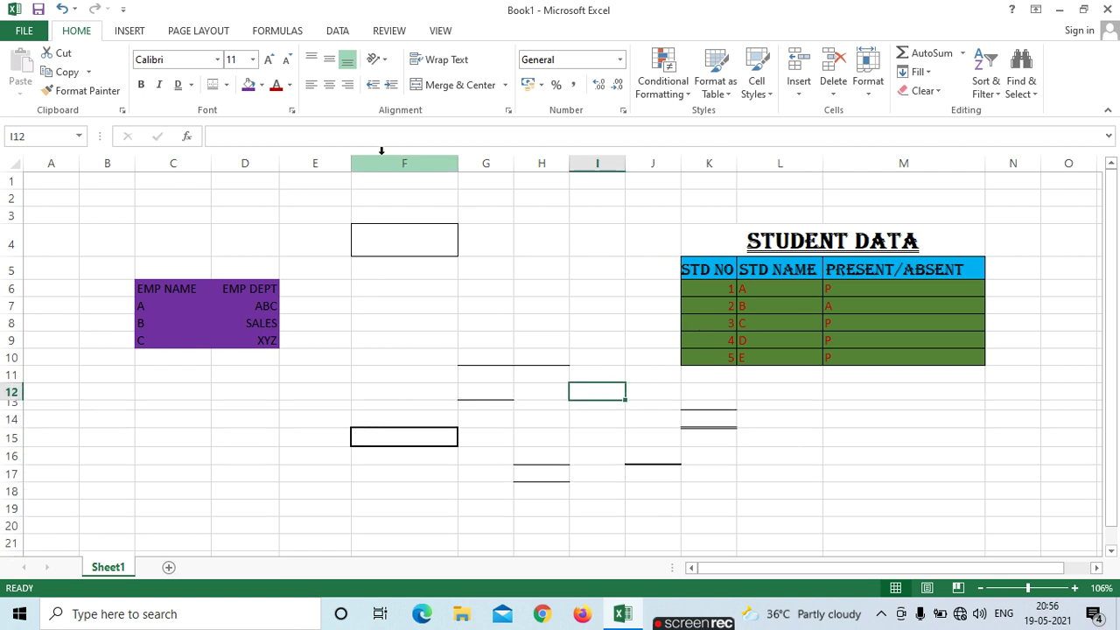
left_click(226, 85)
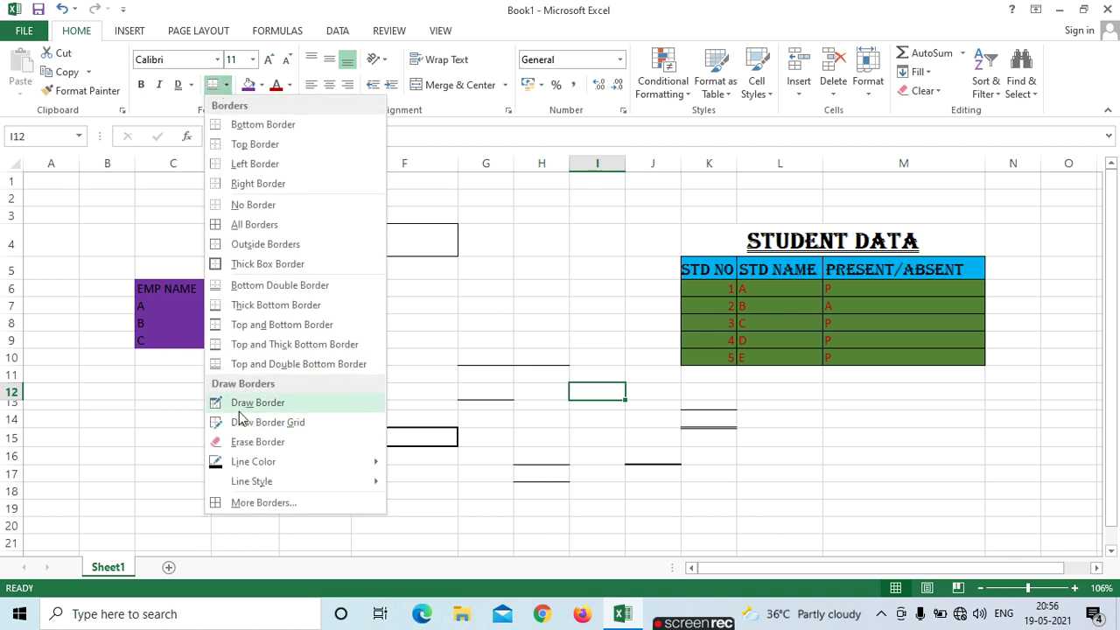
left_click(607, 248)
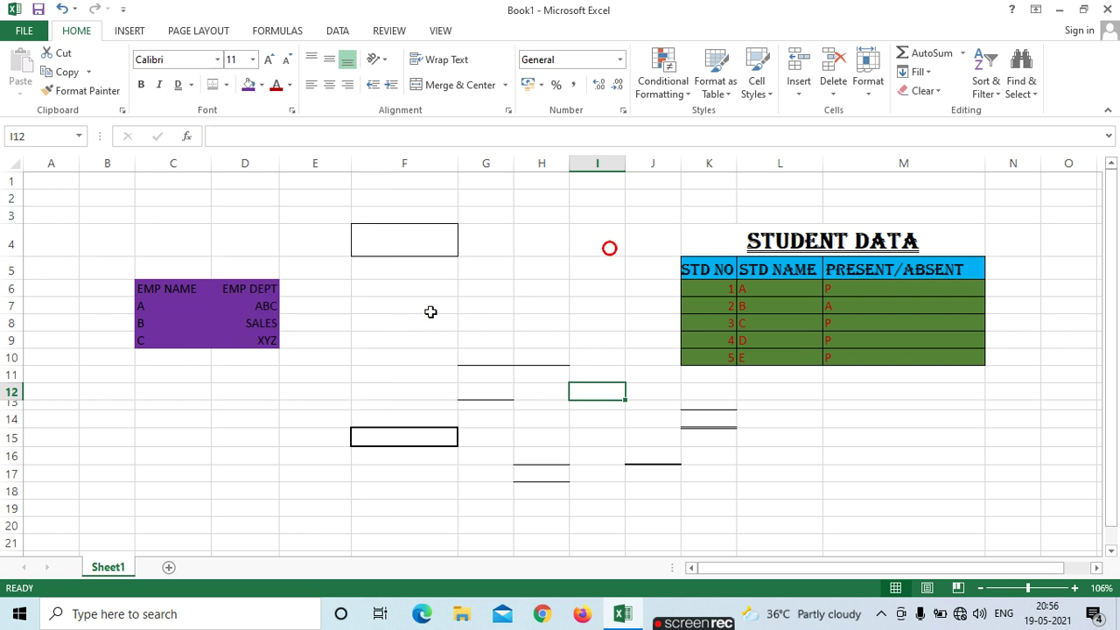
left_click(412, 338)
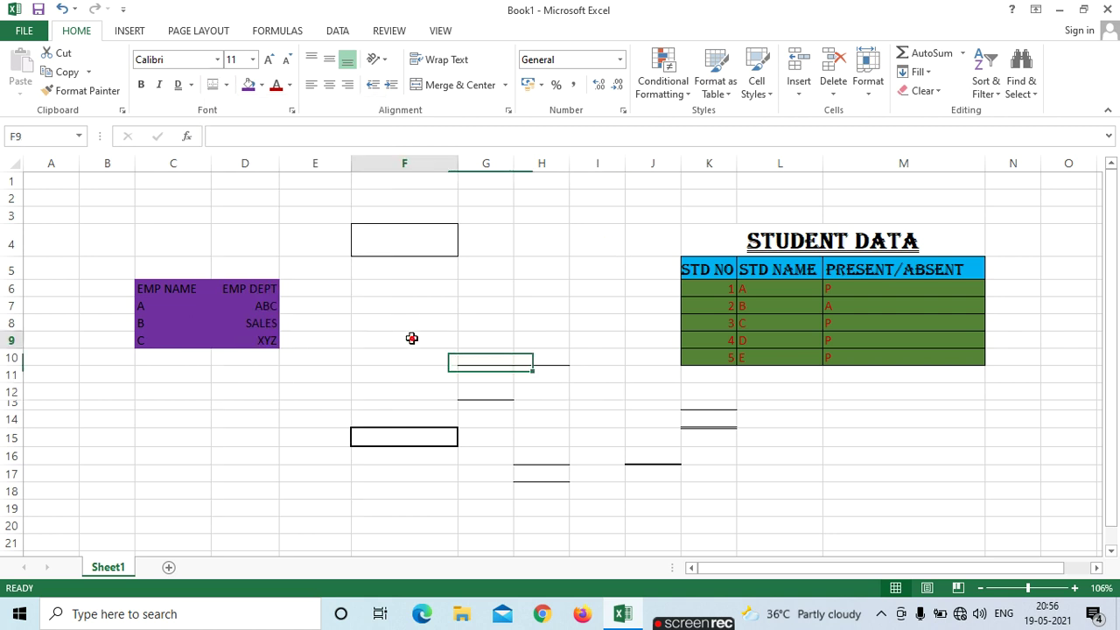
left_click(110, 462)
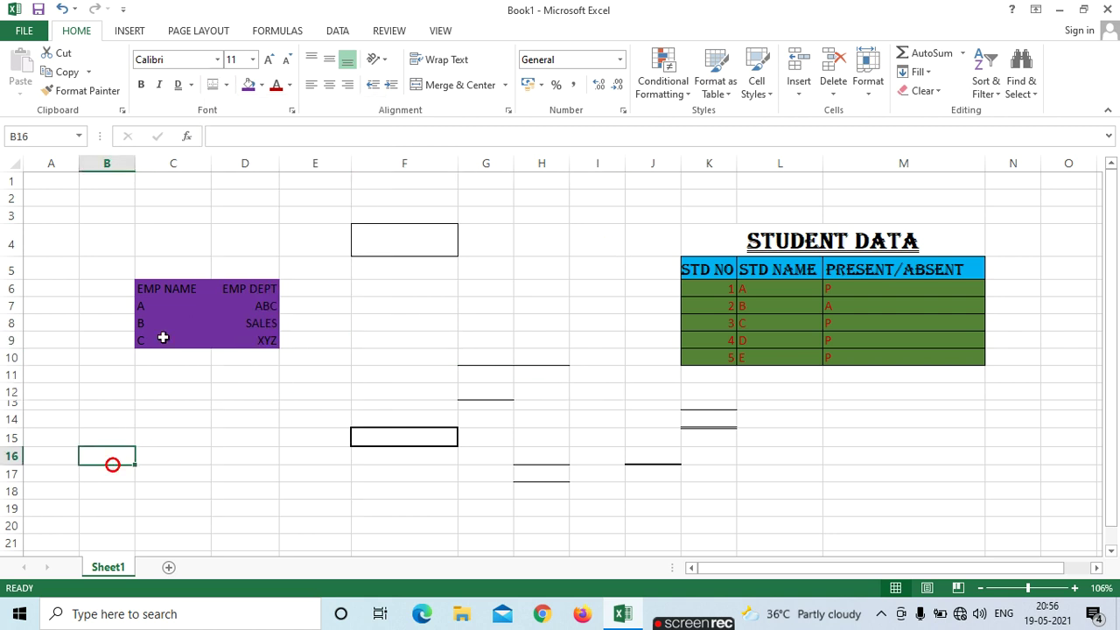
left_click(227, 85)
left_click(250, 405)
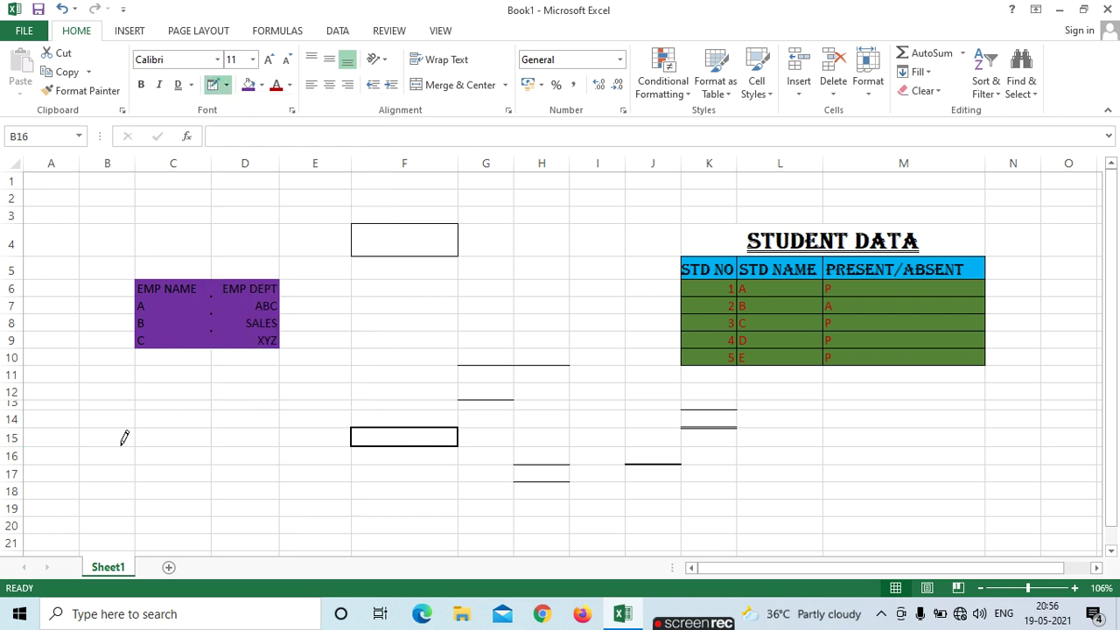
left_click_drag(92, 443, 121, 443)
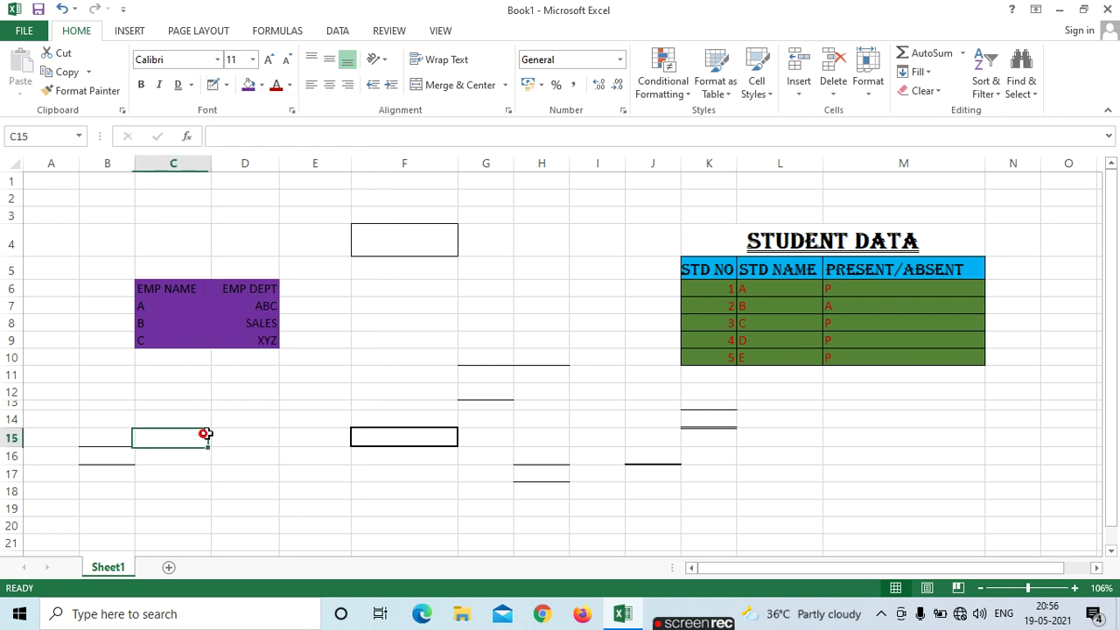
key("Escape")
Draw border grids over D15:E18, G21:K25, B24:E26 and L16:M19.
left_click(226, 85)
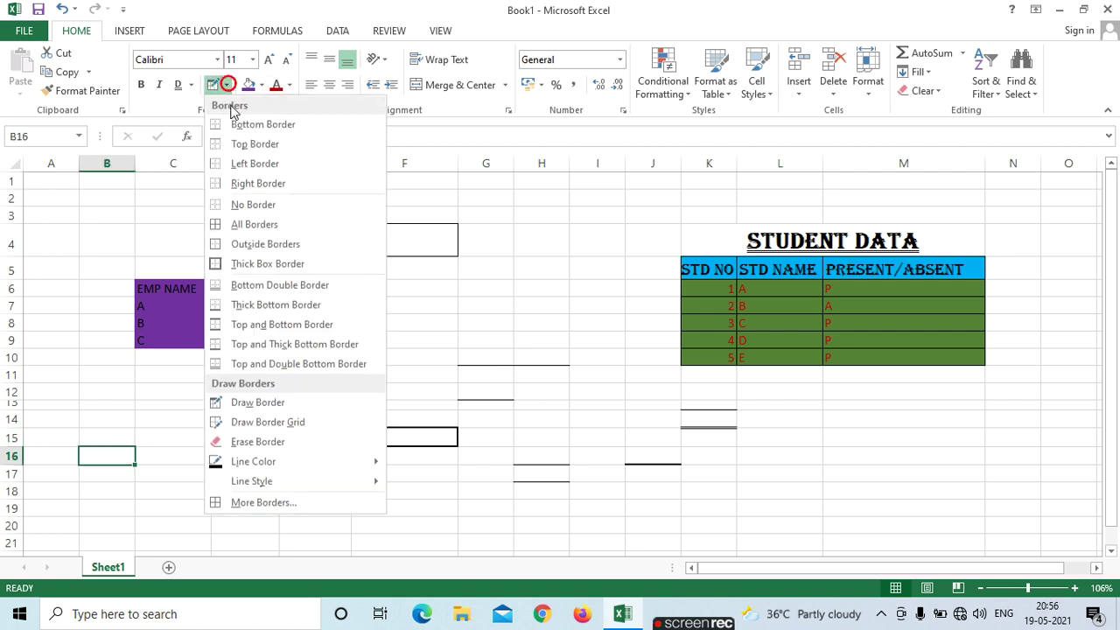
left_click(249, 423)
left_click_drag(245, 447, 299, 497)
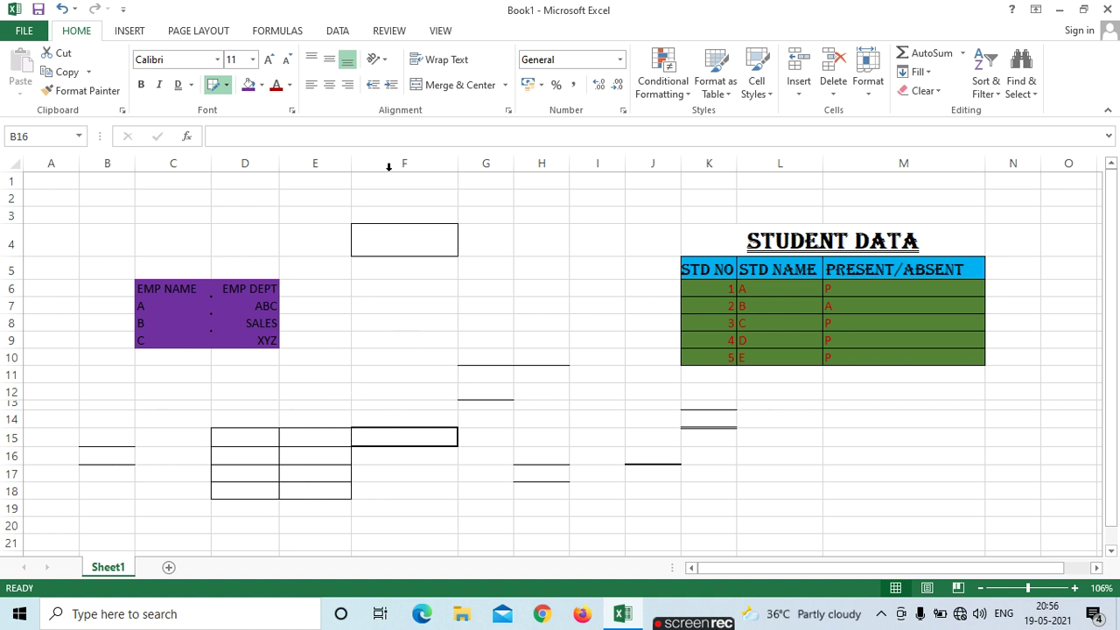
scroll(449, 348, "down", 2)
scroll(449, 349, "down", 1)
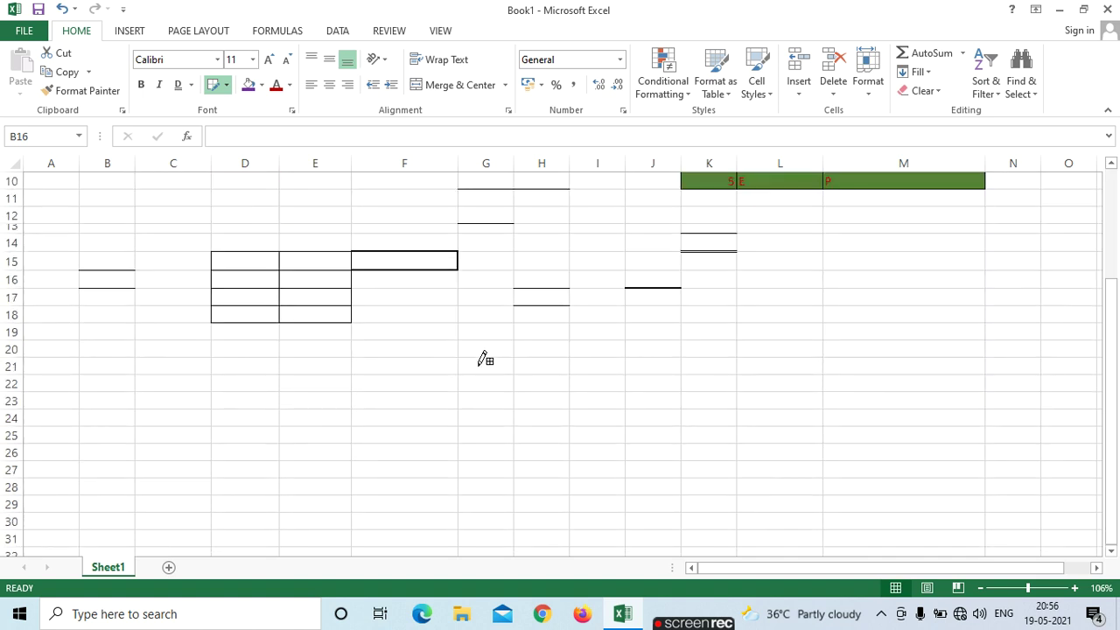
left_click_drag(477, 367, 714, 427)
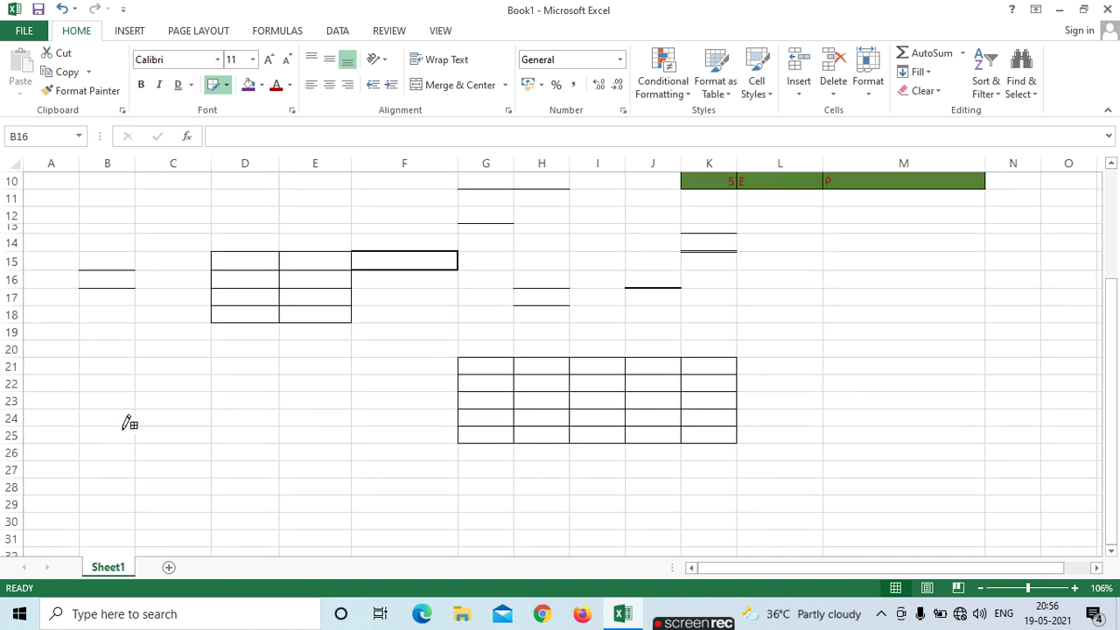
left_click_drag(95, 409, 313, 452)
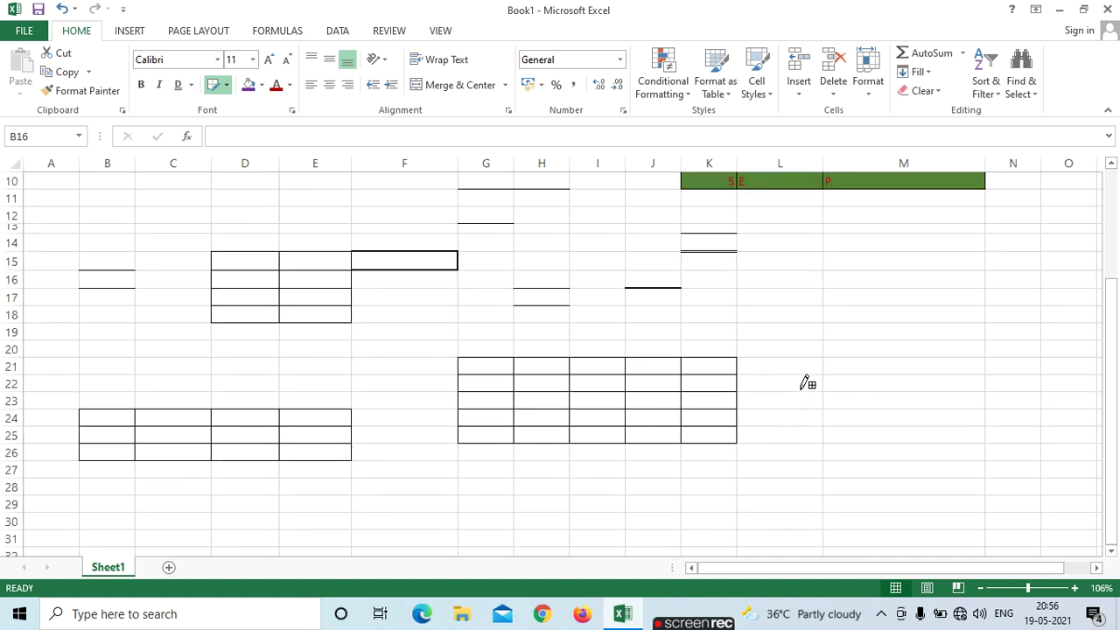
left_click_drag(786, 279, 972, 331)
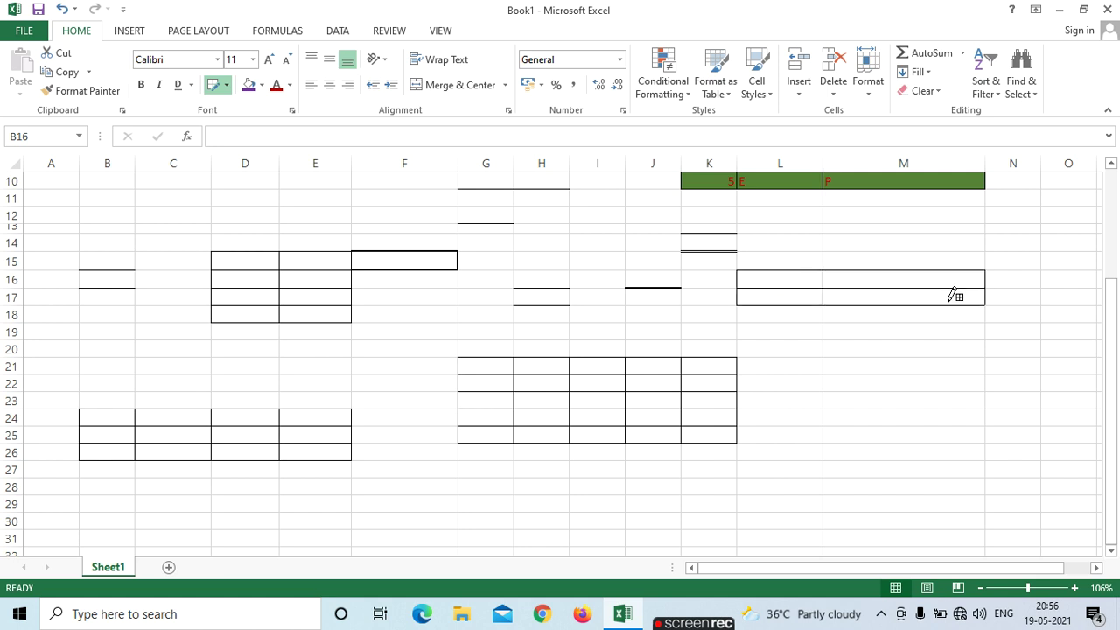
left_click(227, 85)
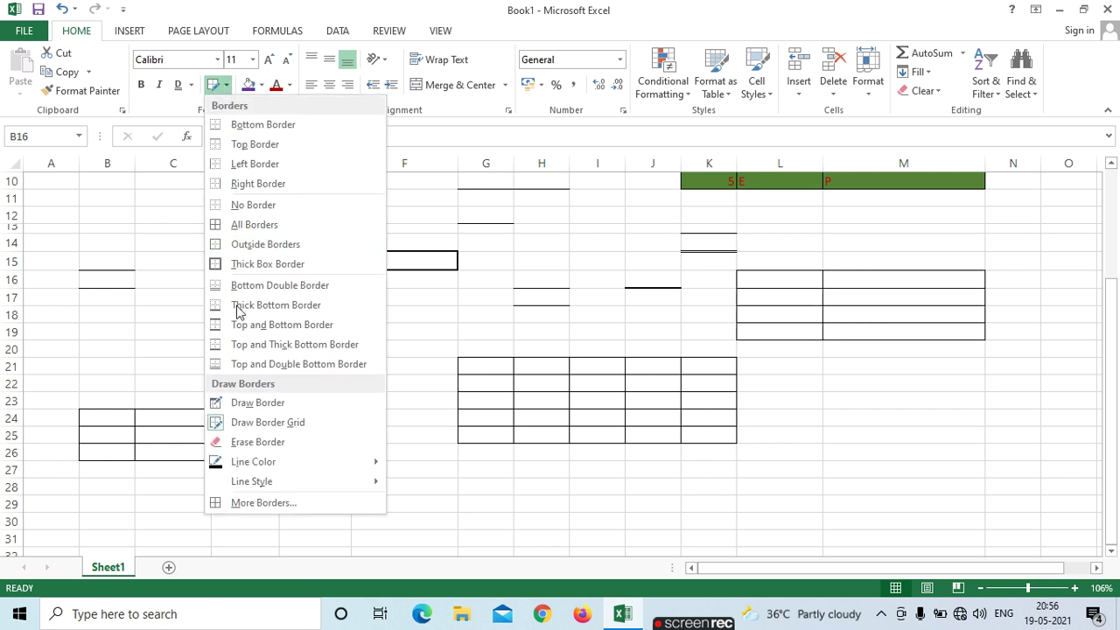
Erase the stray borders around B13:F17, B22:E25, column D, E18 and E26.
left_click(263, 443)
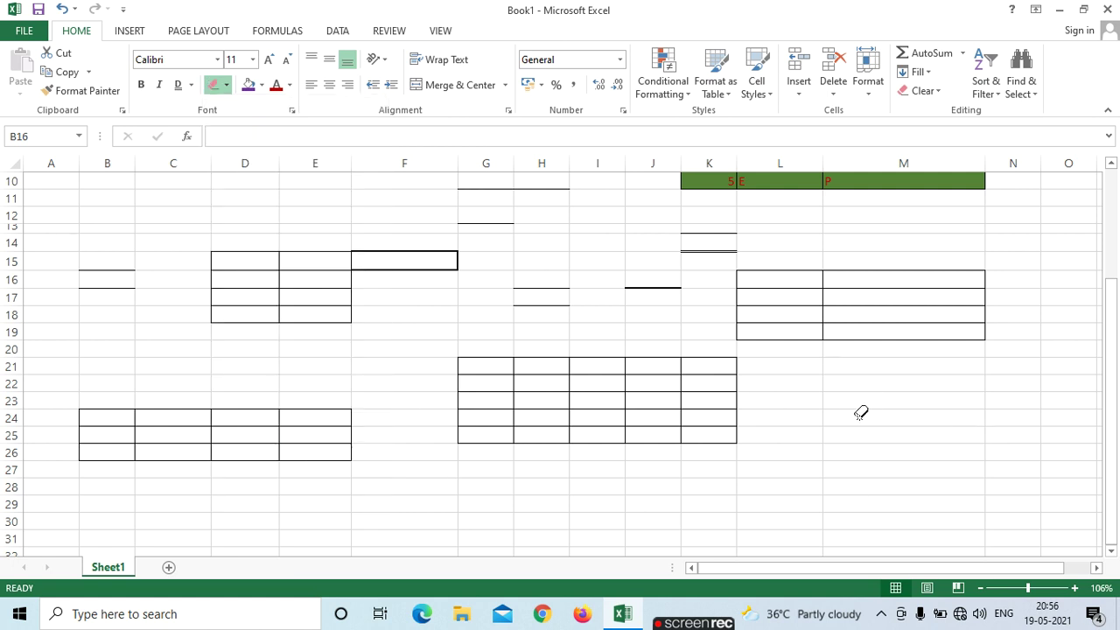
left_click_drag(105, 236, 412, 289)
left_click_drag(80, 392, 320, 432)
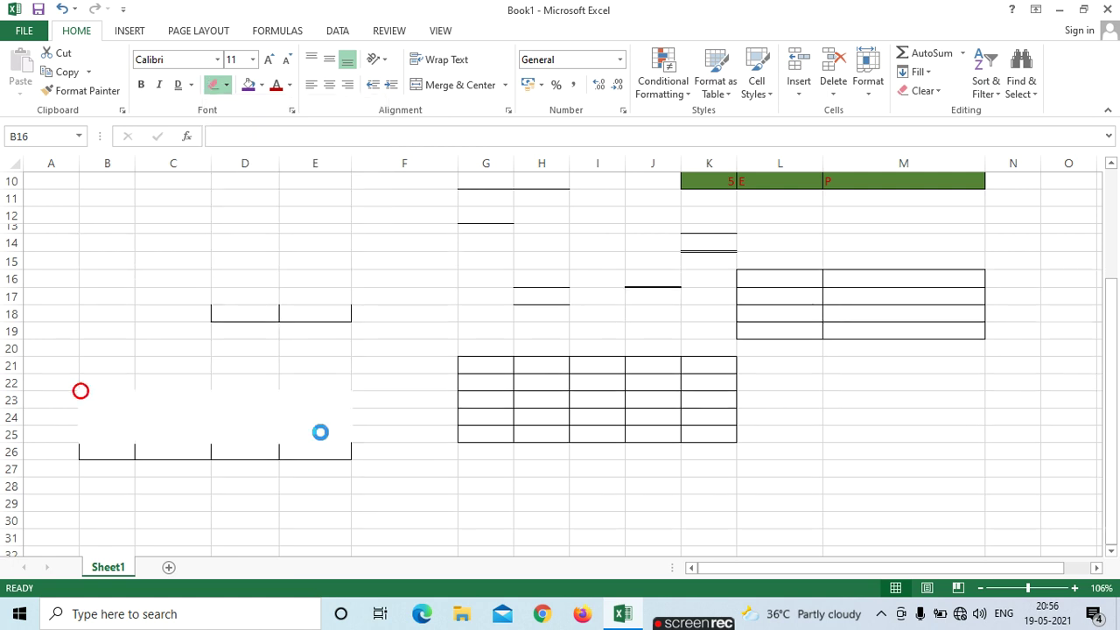
mouse_move(232, 264)
left_mouse_down()
mouse_move(231, 503)
mouse_move(123, 486)
left_mouse_up()
left_click(302, 313)
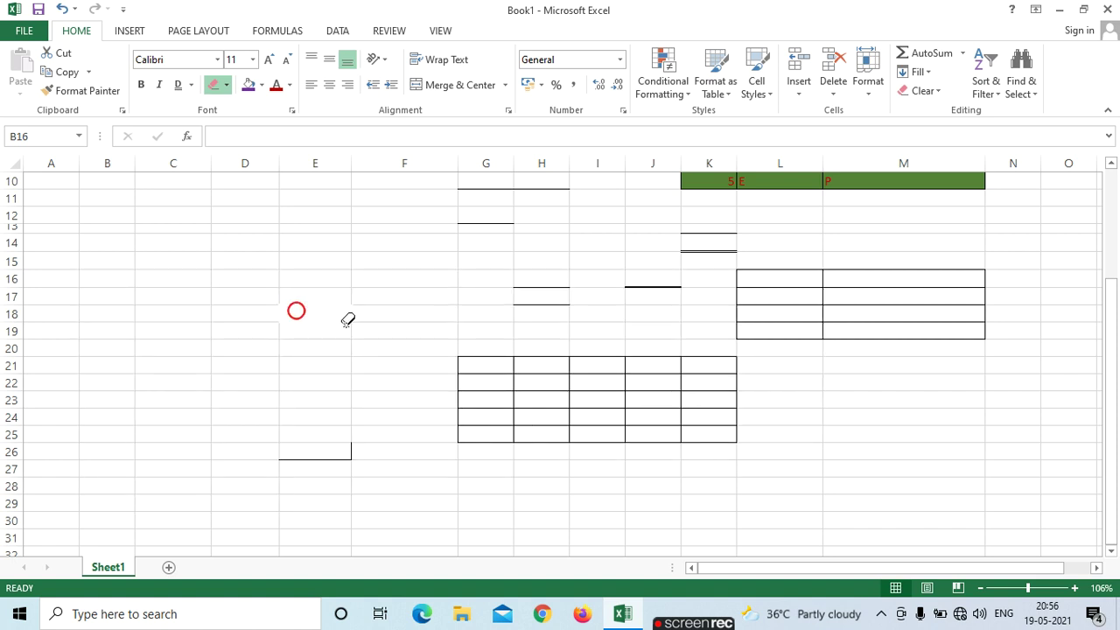
left_click_drag(289, 439, 359, 459)
Erase the G21:K25 grid, the K14:M19 borders and the box around F4.
left_click_drag(441, 346, 813, 440)
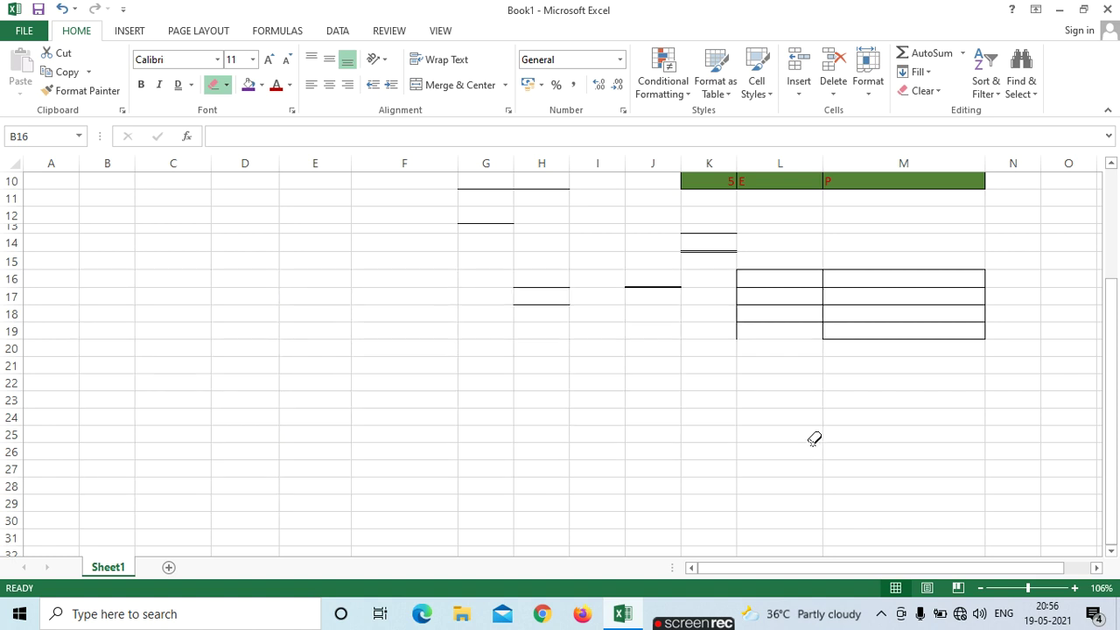
scroll(813, 440, "up", 2)
left_click_drag(724, 374, 937, 452)
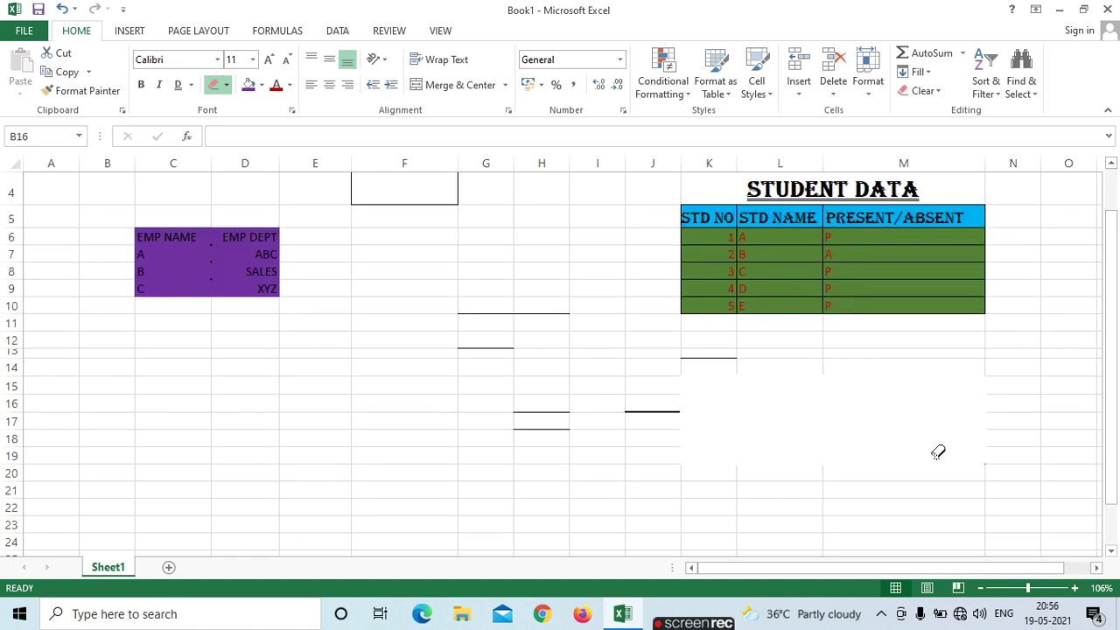
left_click_drag(424, 313, 710, 417)
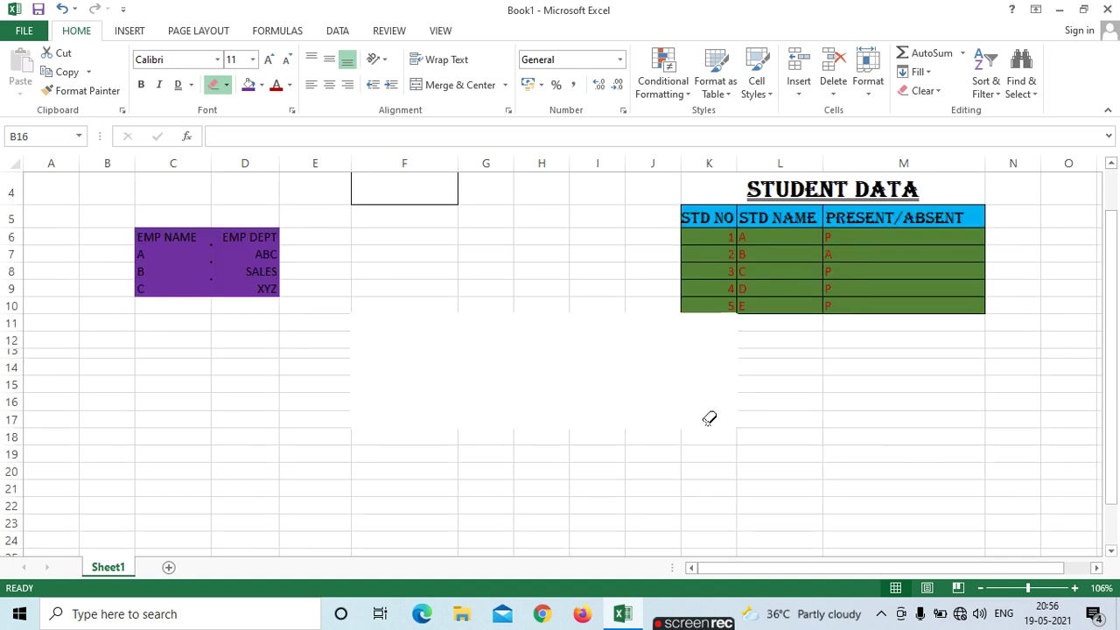
scroll(508, 432, "up", 1)
left_click_drag(326, 209, 471, 267)
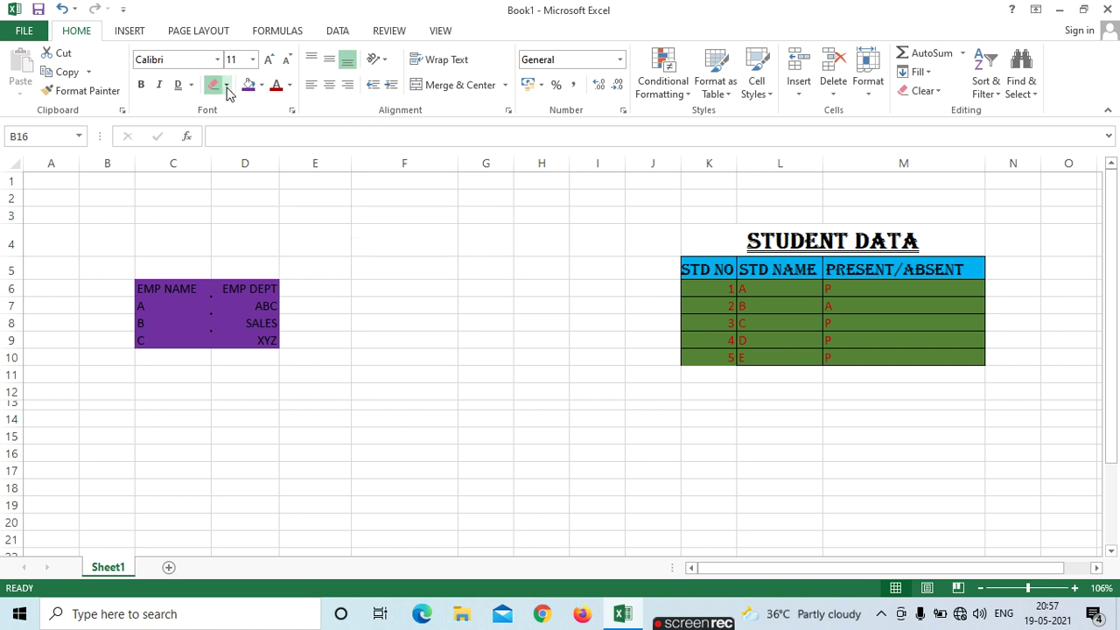
Draw black border edges under G12, between H12 and I12, above F5 and under F9.
left_click(226, 85)
mouse_move(271, 470)
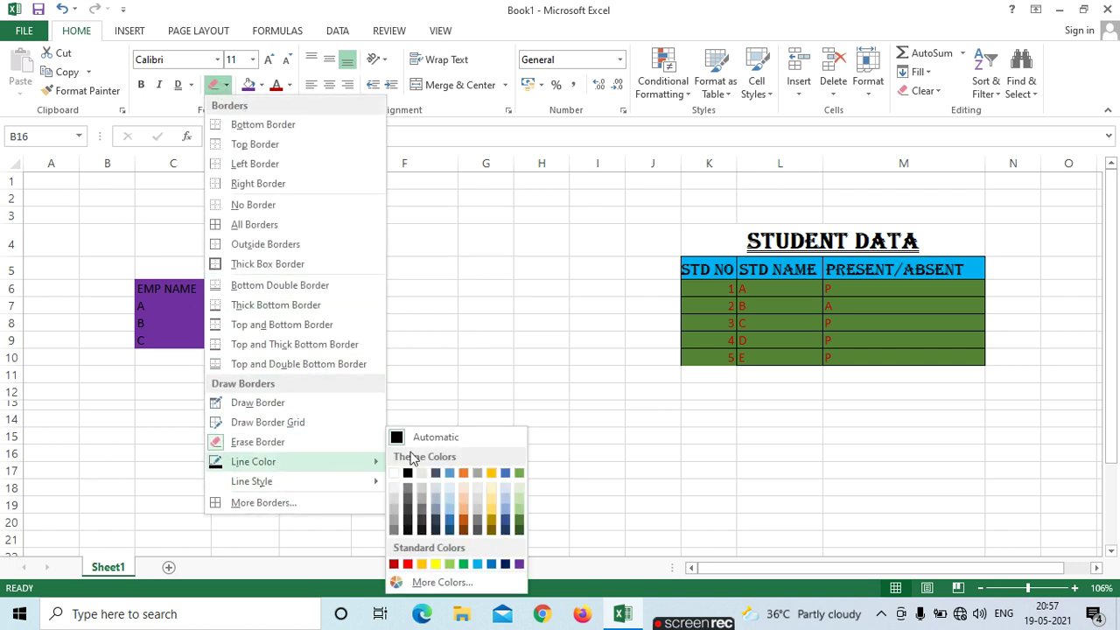
left_click(411, 473)
left_click(477, 399)
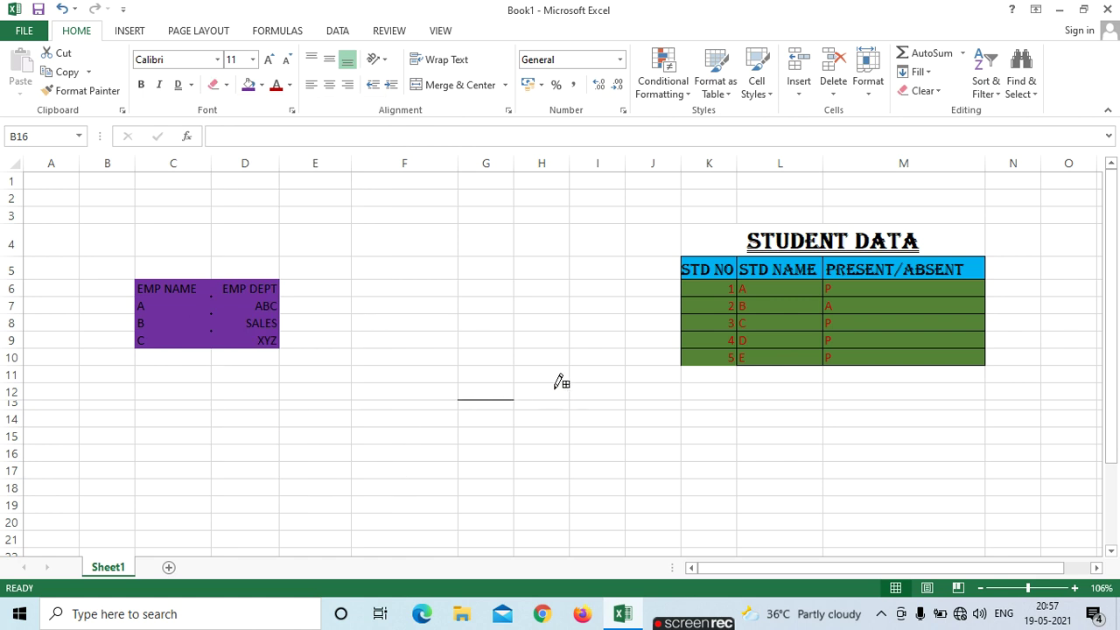
left_click(569, 391)
left_click(370, 256)
left_click(404, 347)
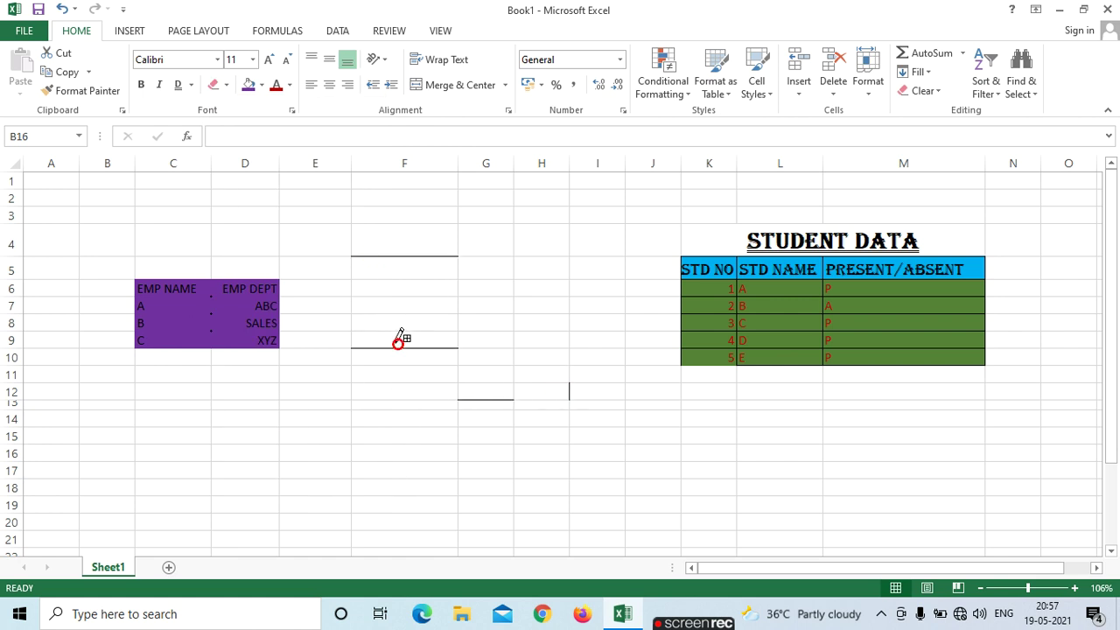
Set the line colour to red and draw red edges on scattered cells, including L8's top and right.
left_click(226, 85)
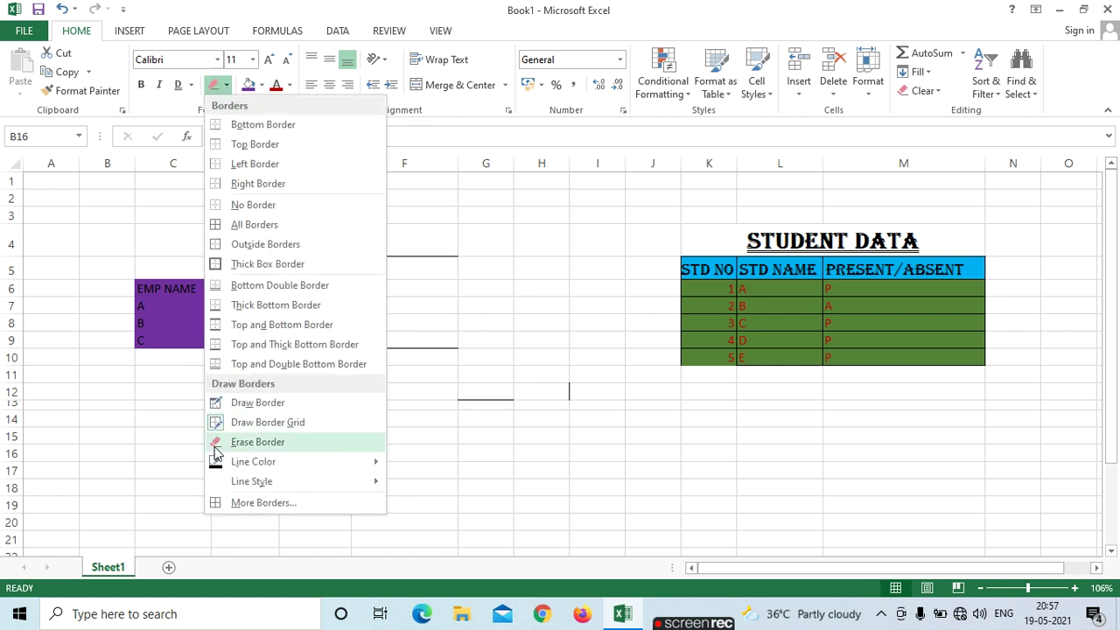
mouse_move(341, 470)
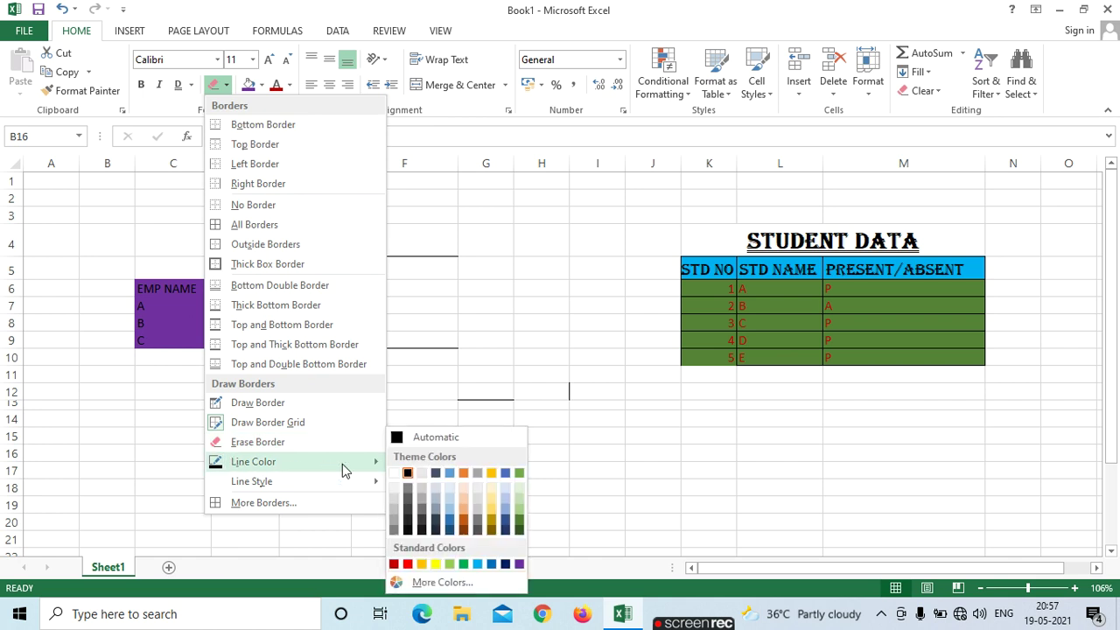
left_click(408, 563)
left_click(488, 296)
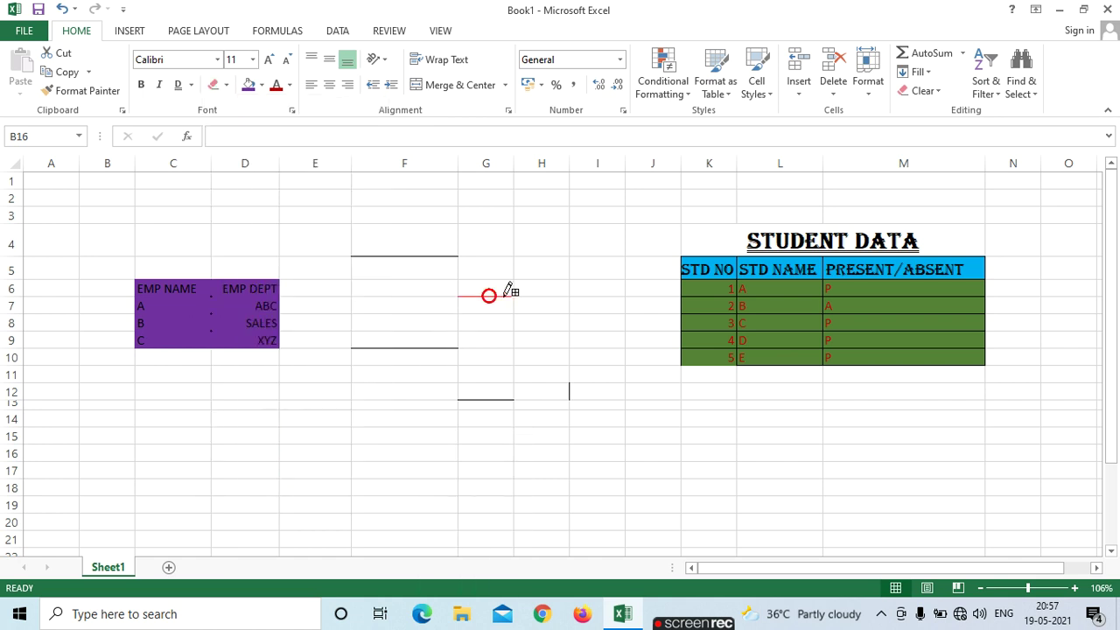
left_click(573, 270)
left_click(551, 365)
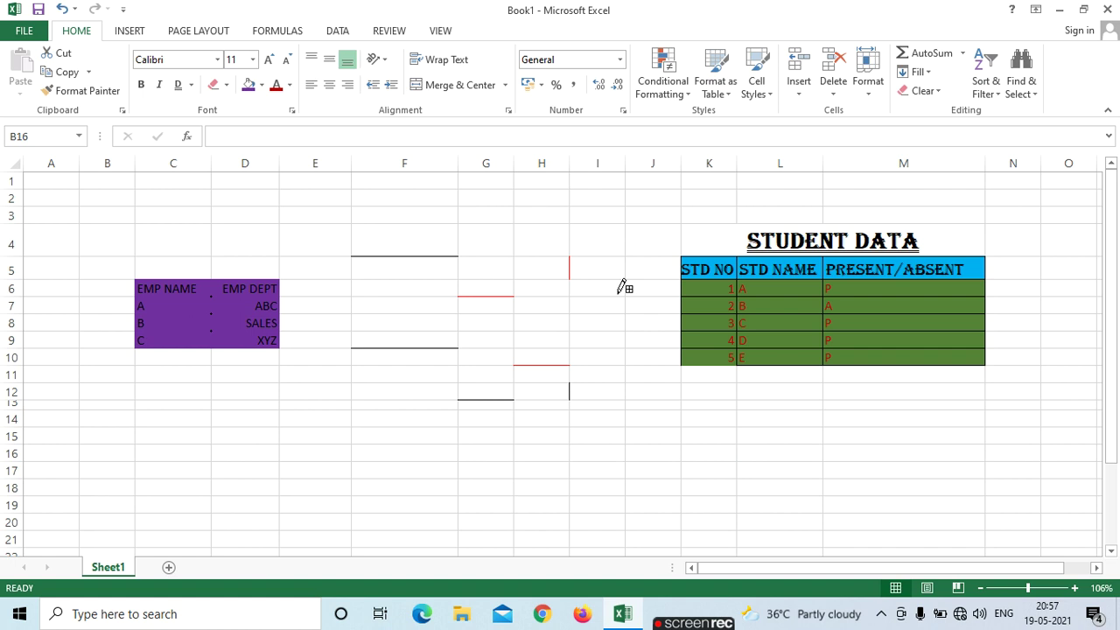
left_click(513, 215)
left_click(286, 451)
left_click(593, 443)
left_click(894, 459)
left_click(484, 491)
left_click(719, 462)
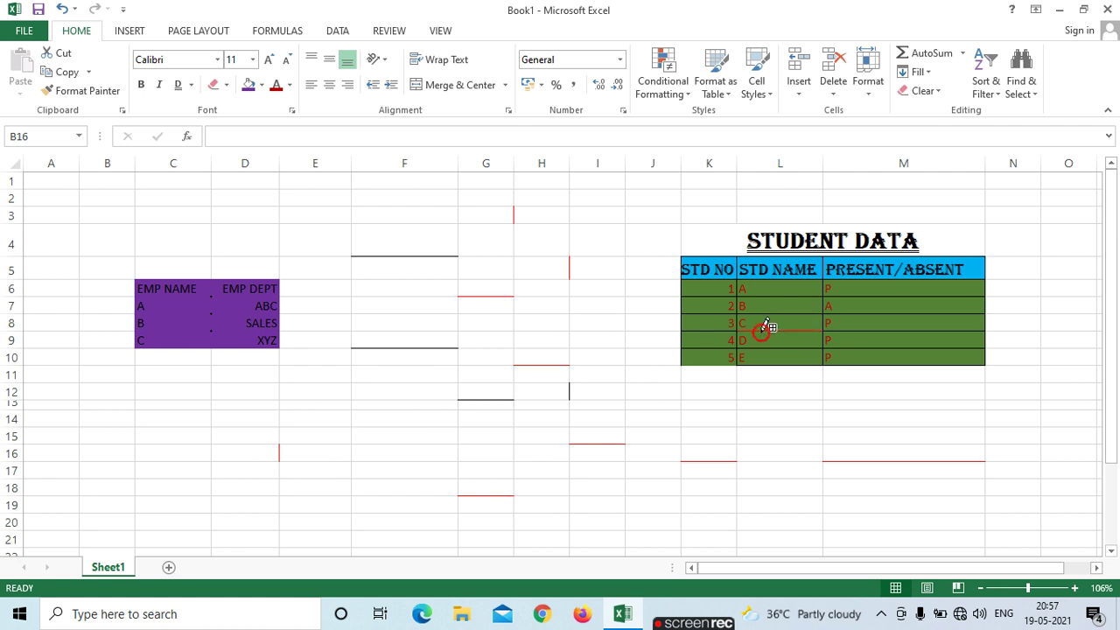
left_click(771, 313)
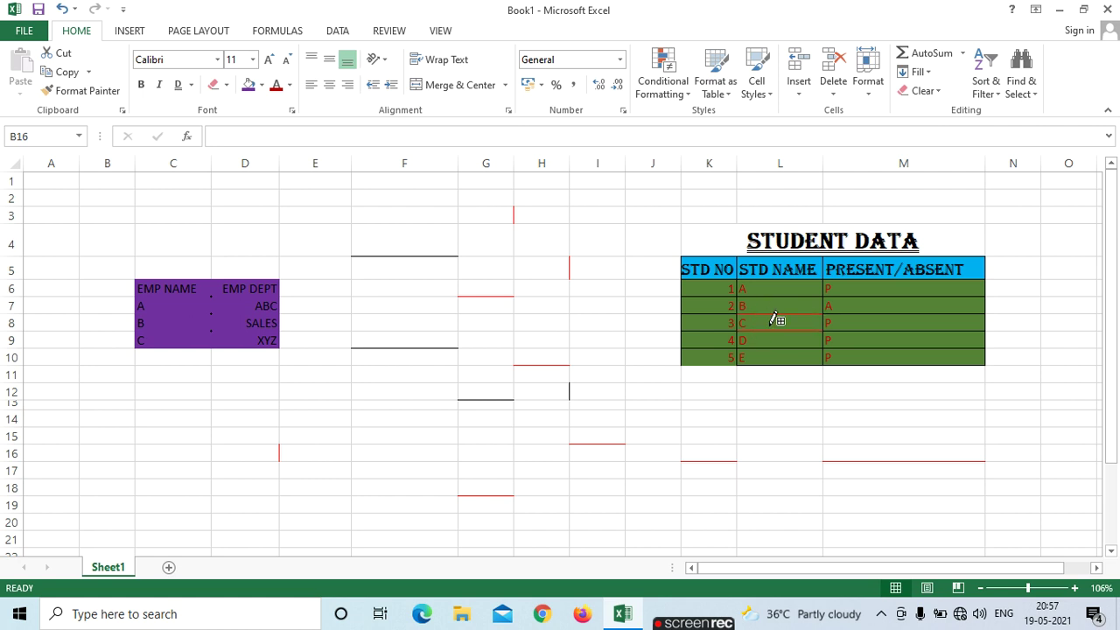
left_click(824, 320)
Switch to a dotted line style and draw dotted edges on L8, L16, F16, C16, C13 and E19.
left_click(226, 85)
mouse_move(290, 483)
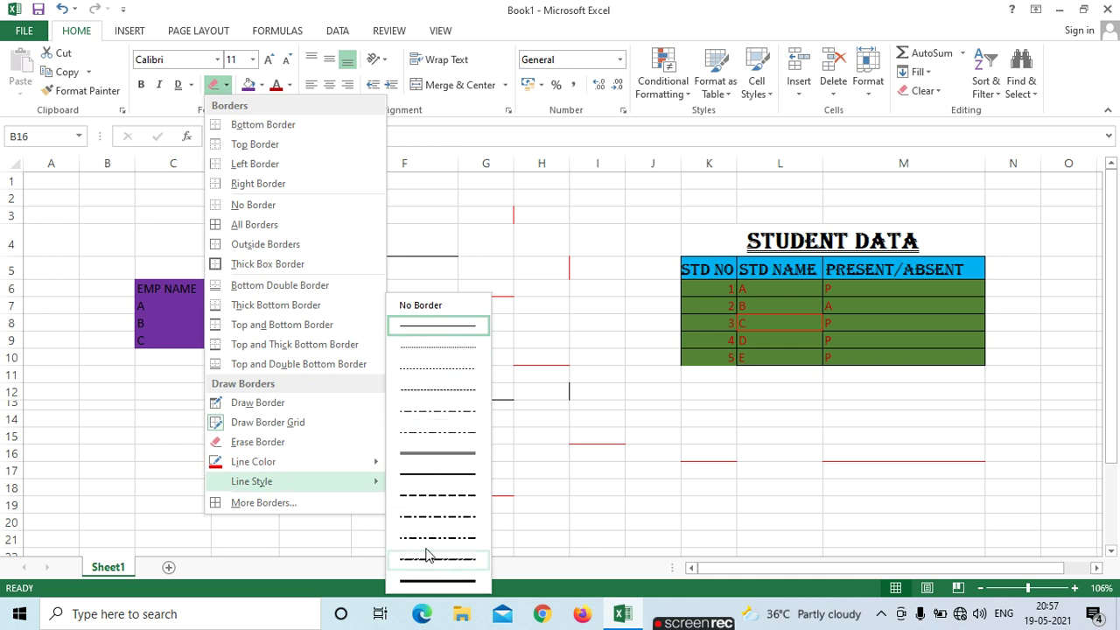
left_click(434, 346)
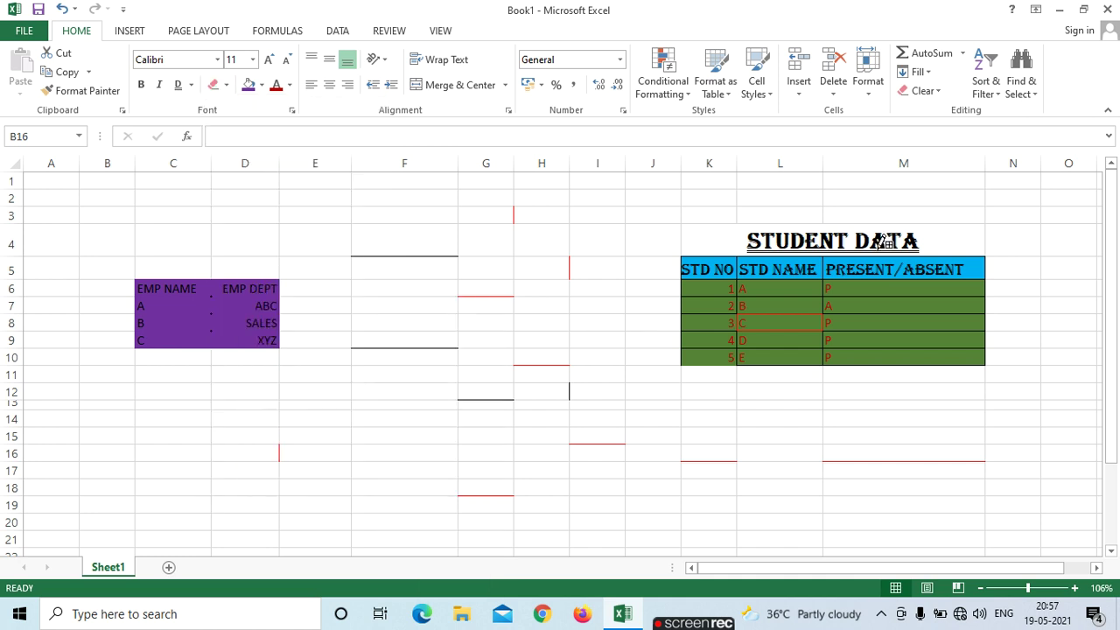
left_click(795, 315)
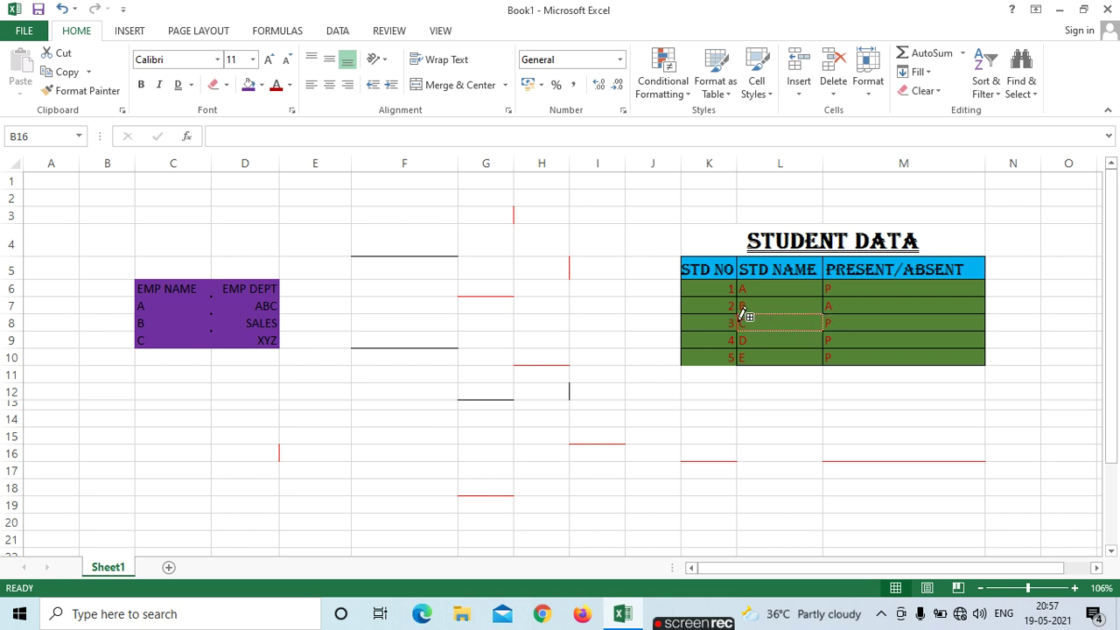
left_click(791, 461)
left_click(359, 444)
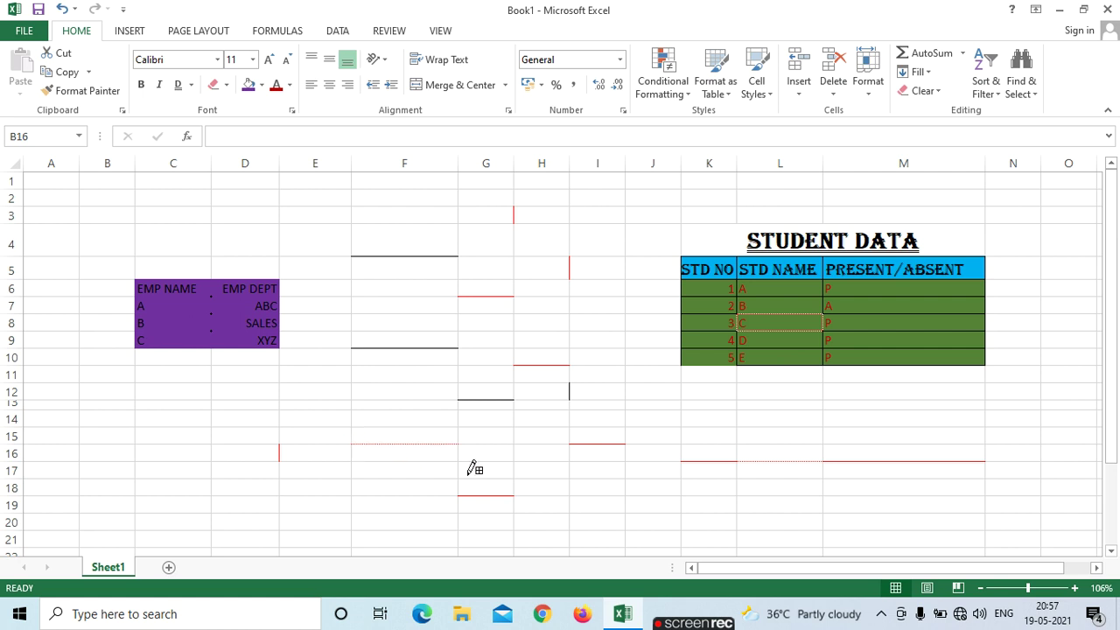
left_click(158, 443)
left_click(279, 403)
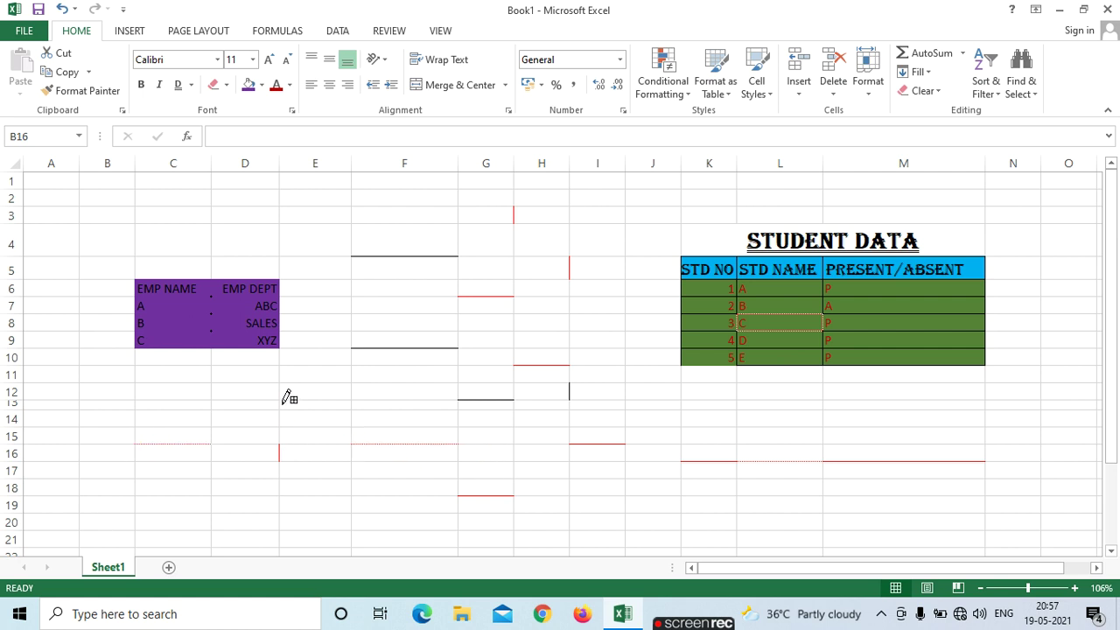
left_click(335, 512)
Draw a last dotted border under B4, stop drawing, and select B12.
left_click(99, 257)
key("Escape")
left_click(97, 382)
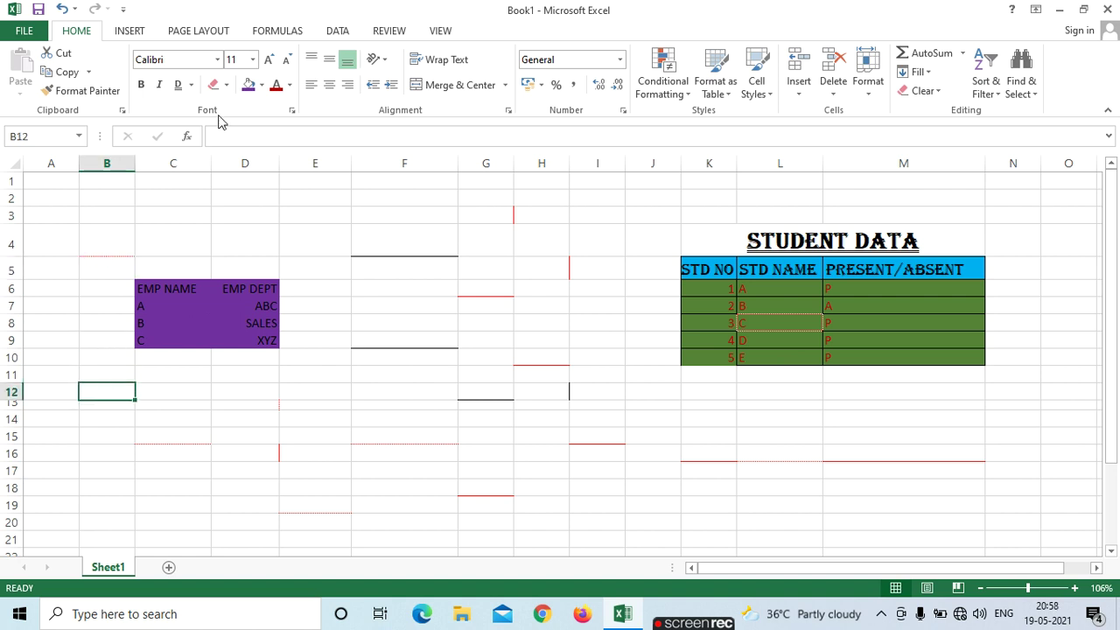
left_click(262, 86)
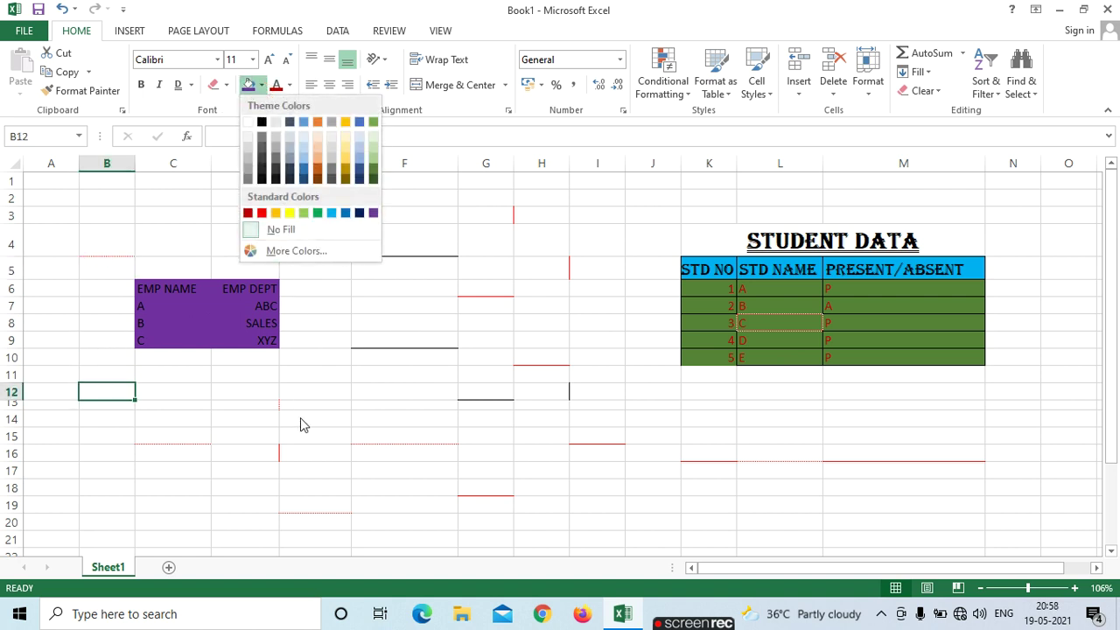
key("Escape")
Through More Borders, give B12 top, bottom and diagonal borders.
left_click(226, 85)
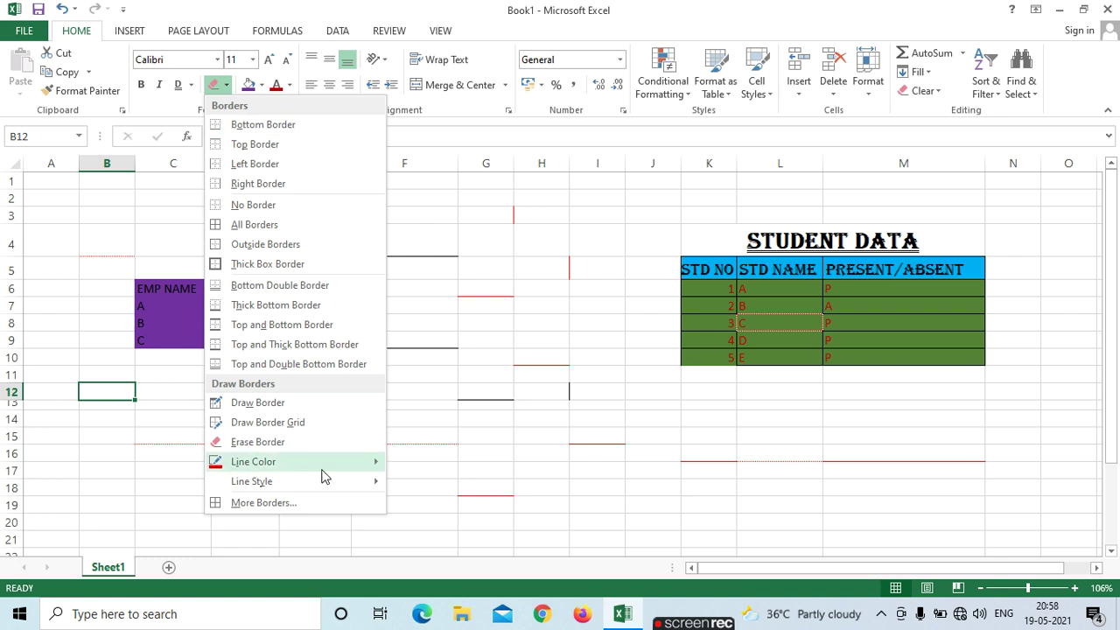
left_click(308, 507)
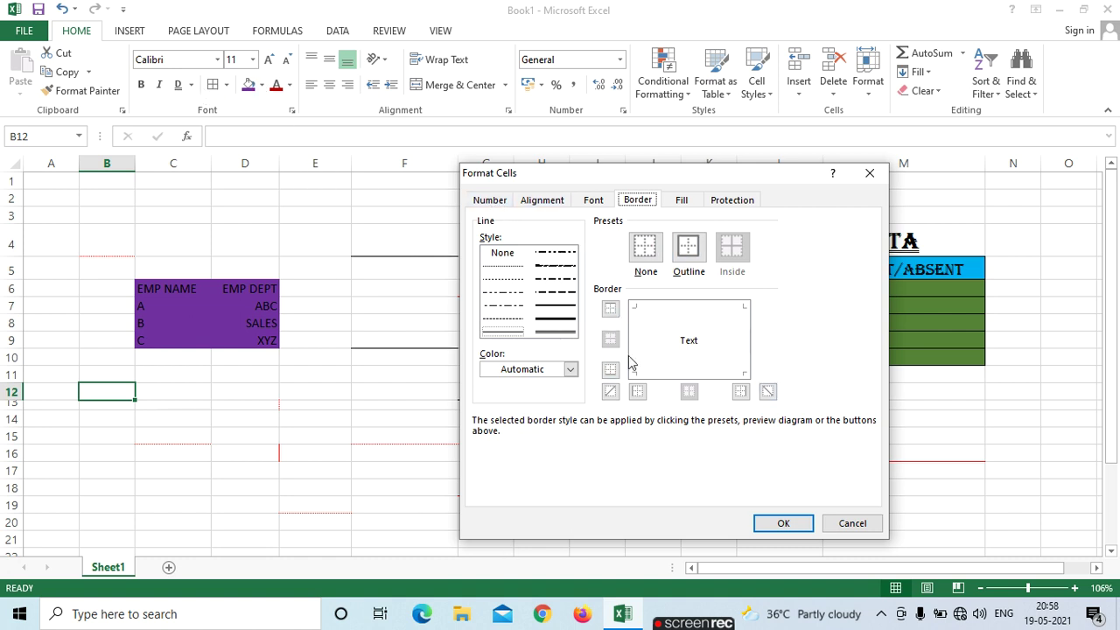
left_click(611, 308)
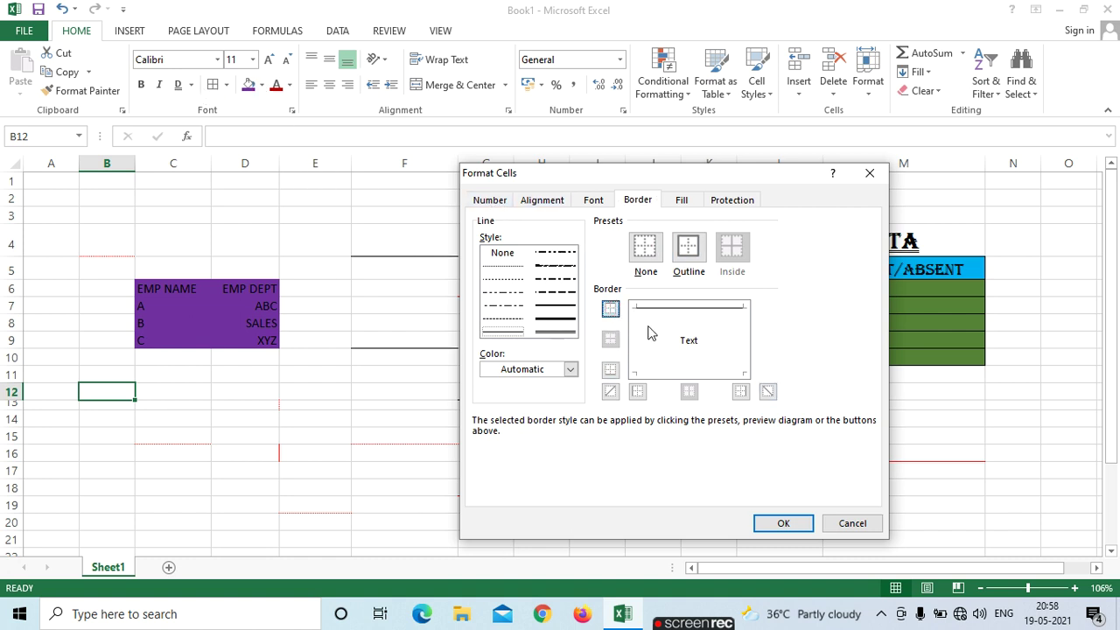
left_click(611, 369)
left_click(610, 391)
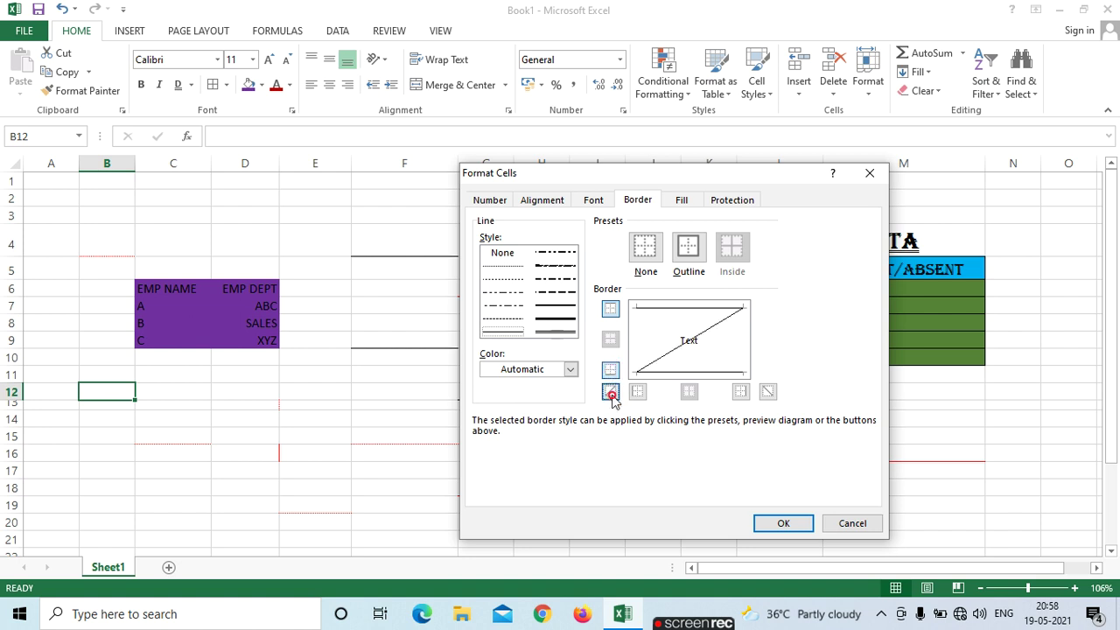
left_click(780, 525)
left_click(273, 427)
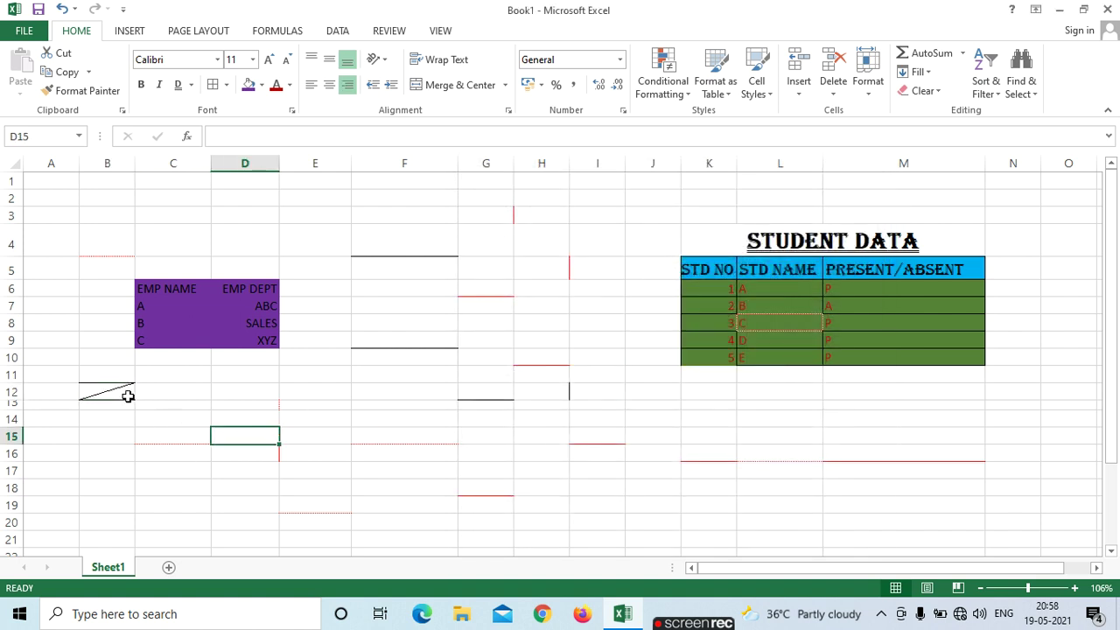
scroll(716, 450, "down", 4)
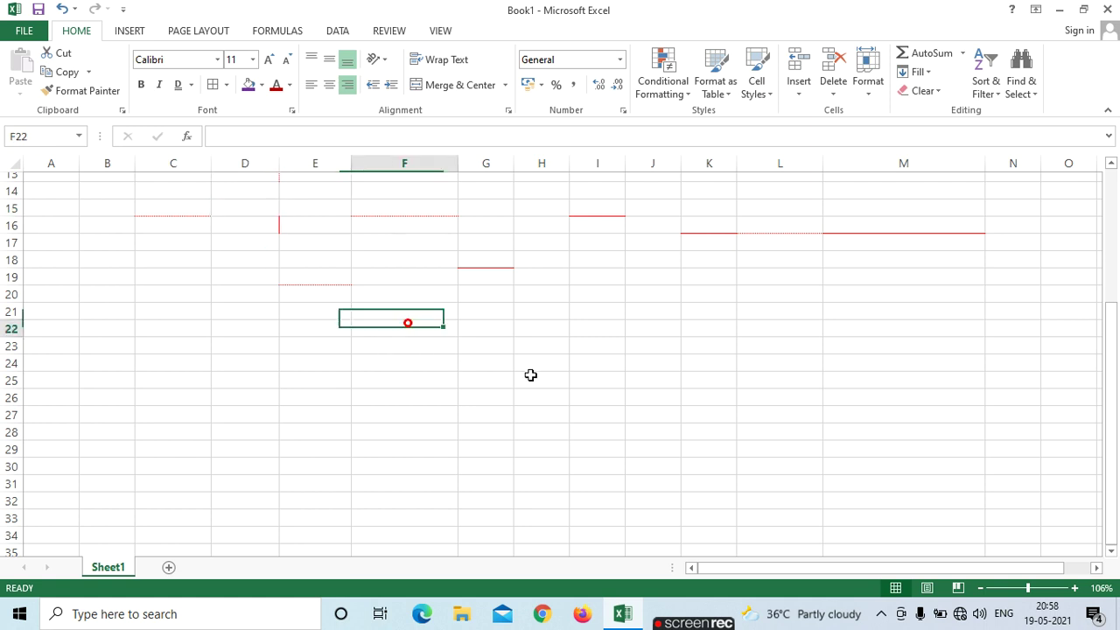
Give F22:I26 inner horizontal, right, and both up and down diagonal borders via Format Cells.
left_click_drag(394, 331, 612, 398)
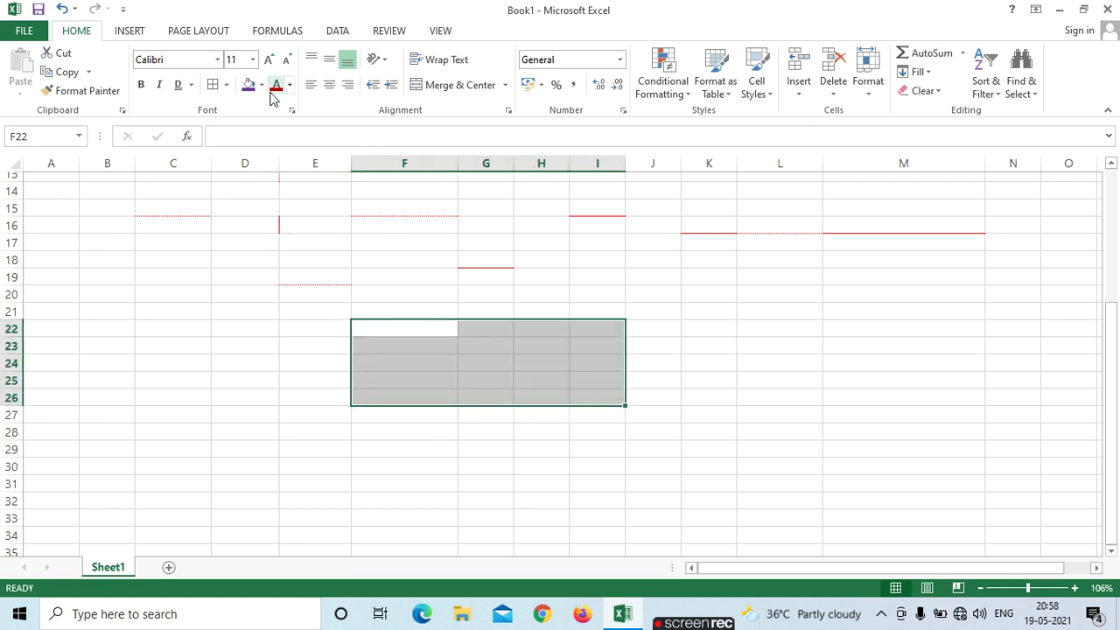
left_click(225, 85)
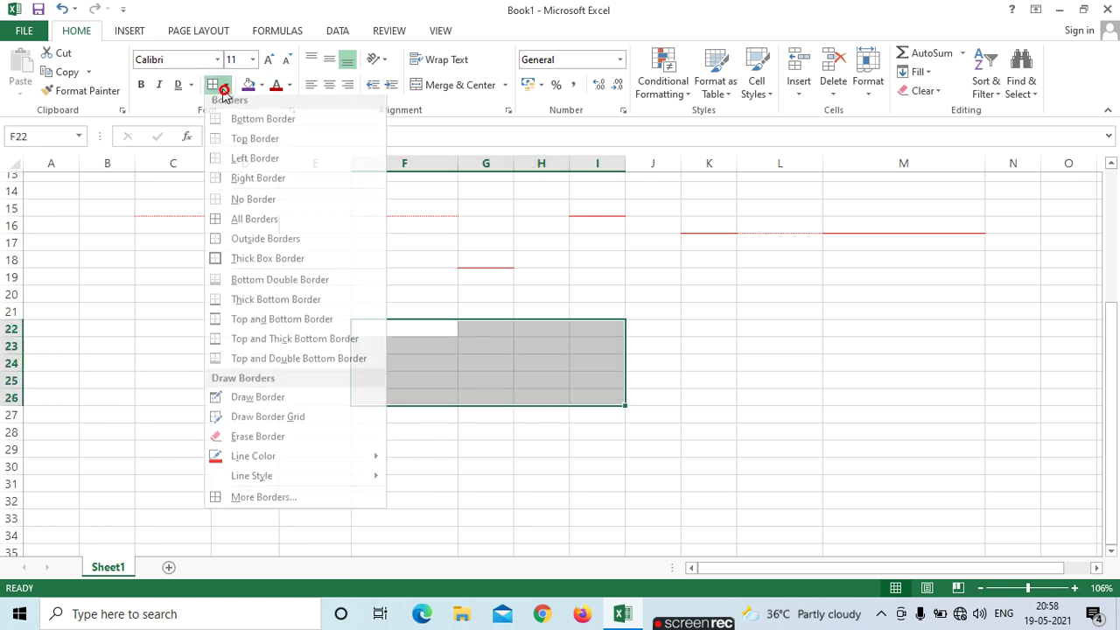
left_click(259, 504)
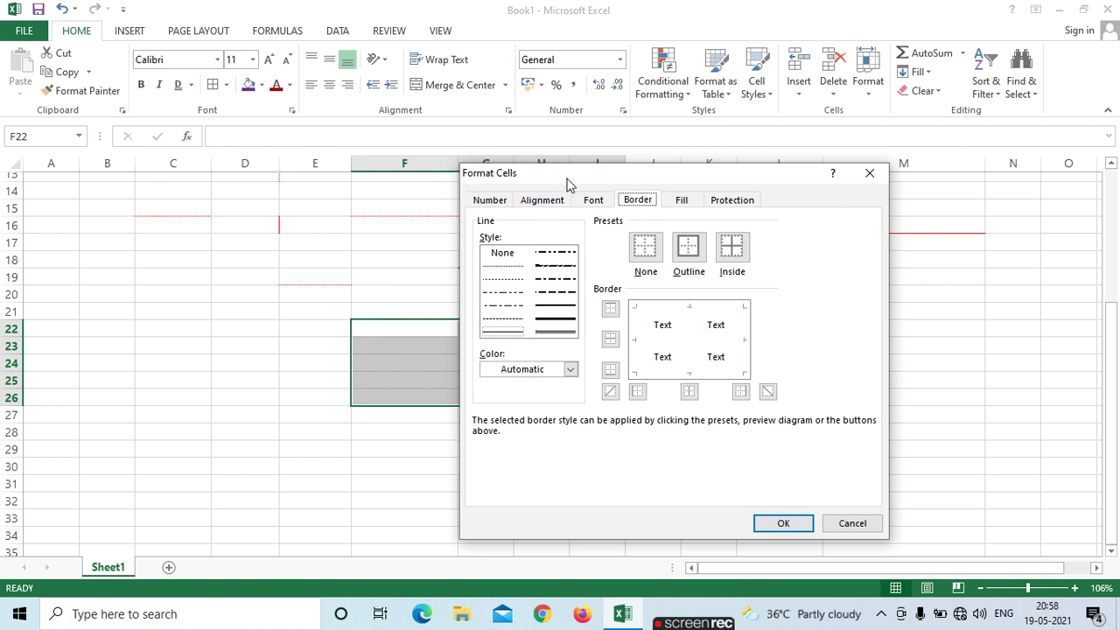
left_click_drag(566, 184, 114, 61)
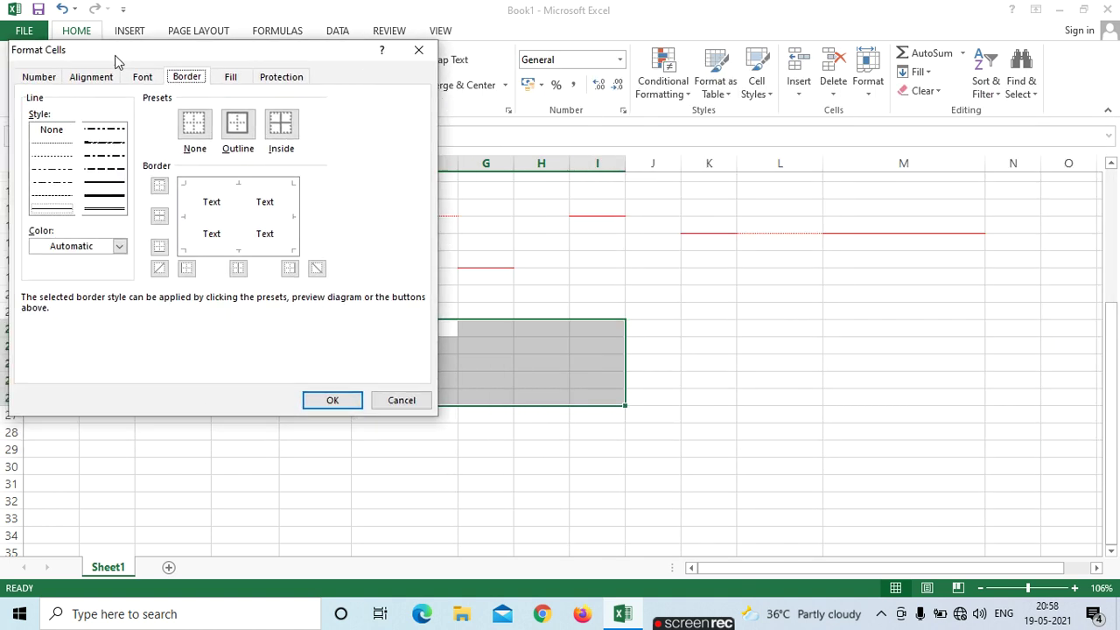
left_click(161, 217)
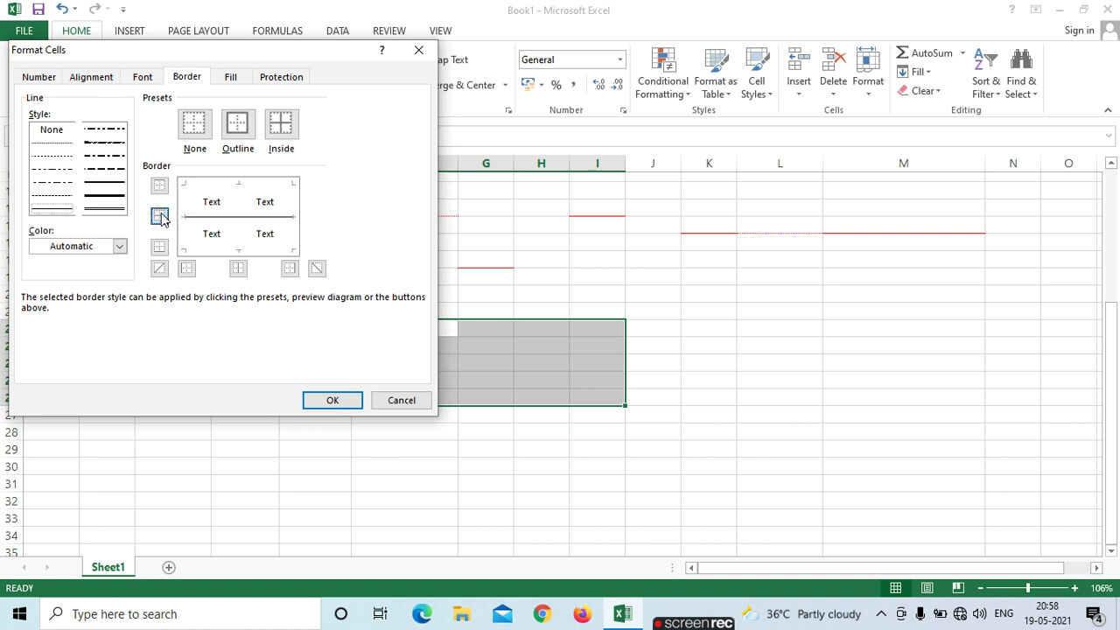
left_click(159, 269)
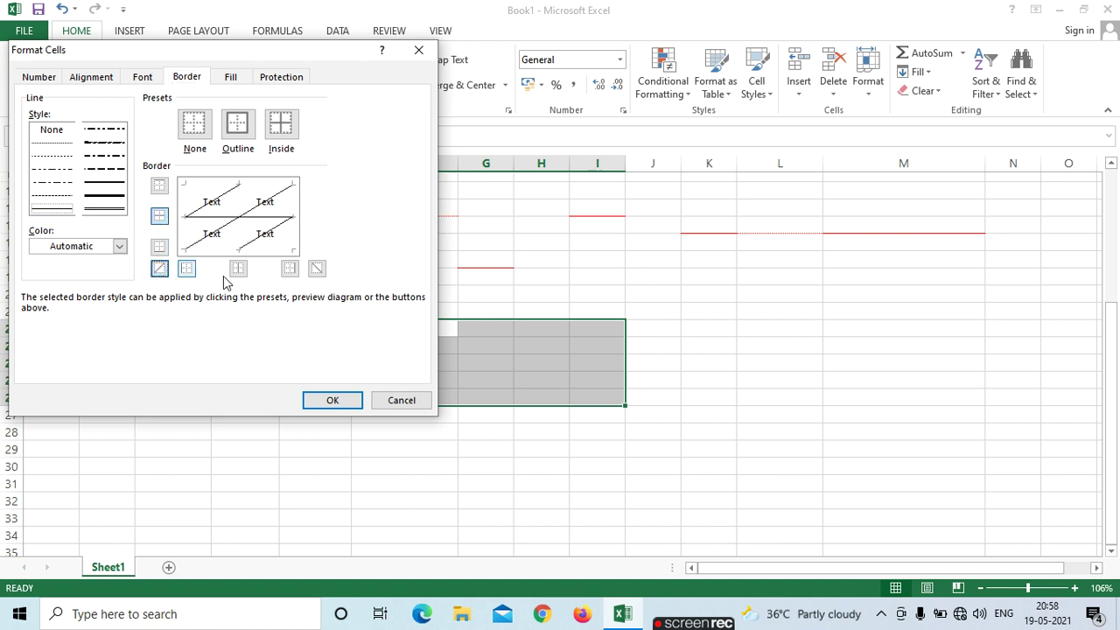
left_click(290, 269)
left_click(318, 269)
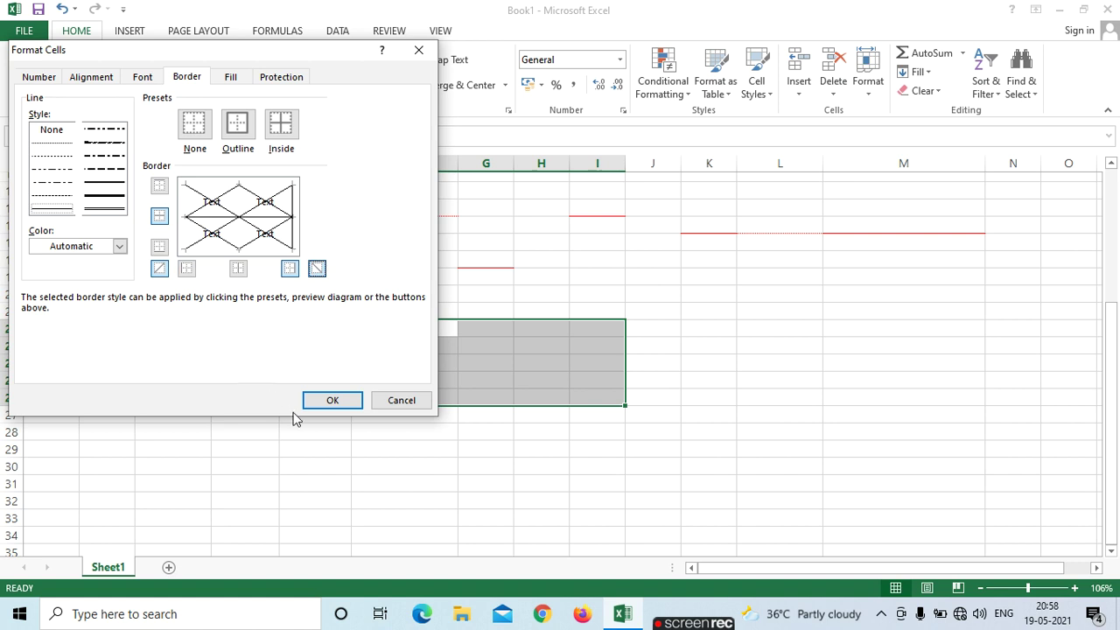
left_click(329, 403)
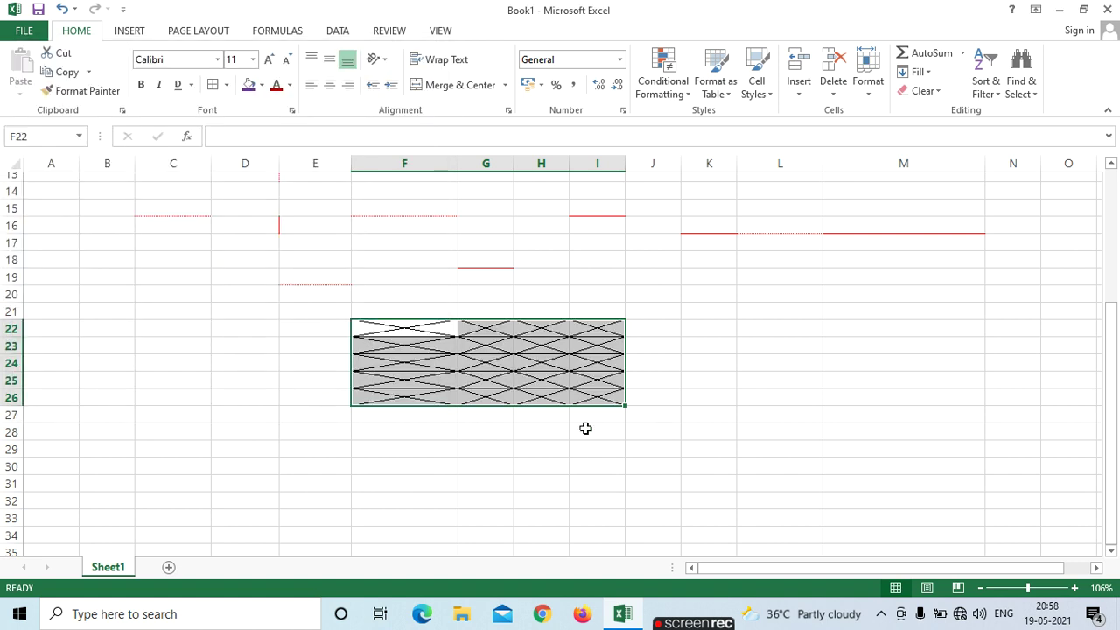
Reselect and click individual cells around F22:I26 to inspect the new diagonal borders.
left_click(730, 415)
left_click_drag(368, 323, 576, 412)
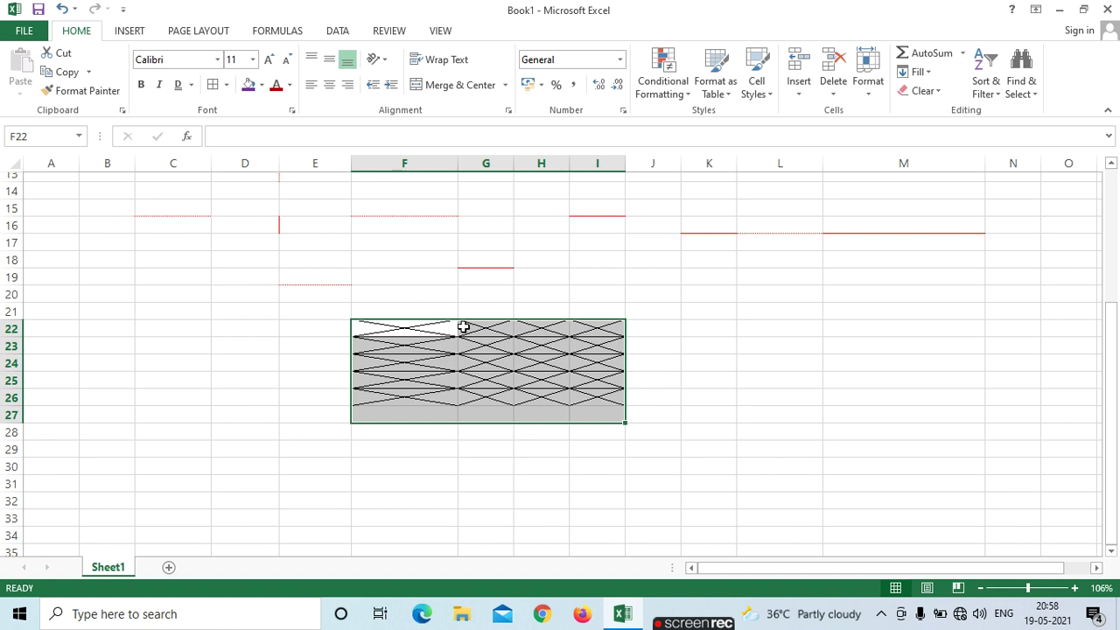
left_click(698, 352)
left_click(522, 371)
left_click(395, 343)
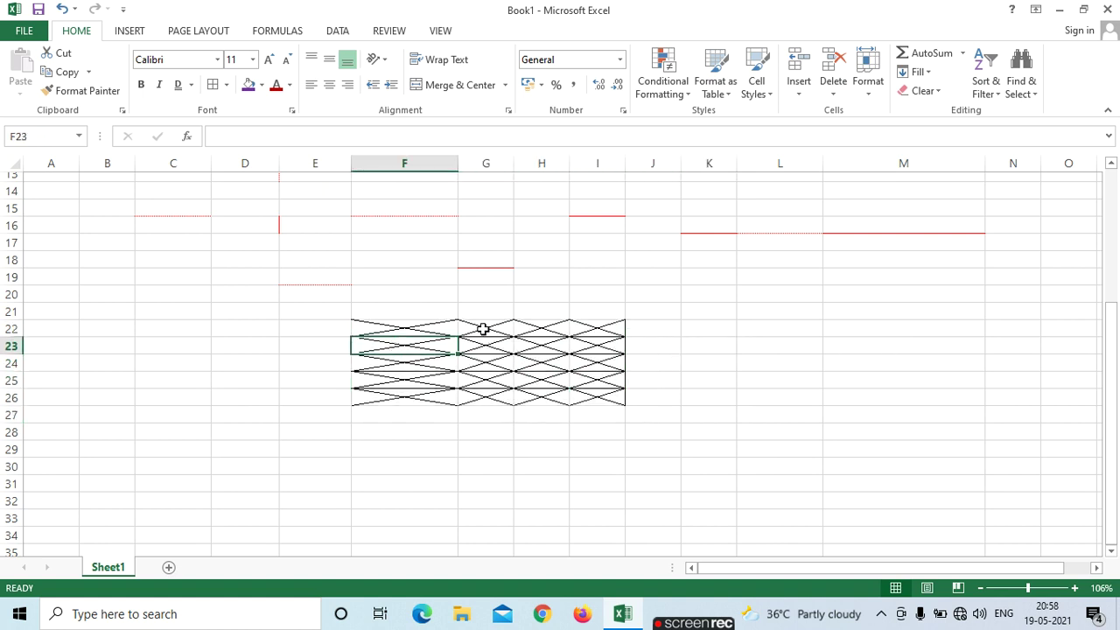
left_click(603, 368)
left_click(600, 395)
left_click(500, 397)
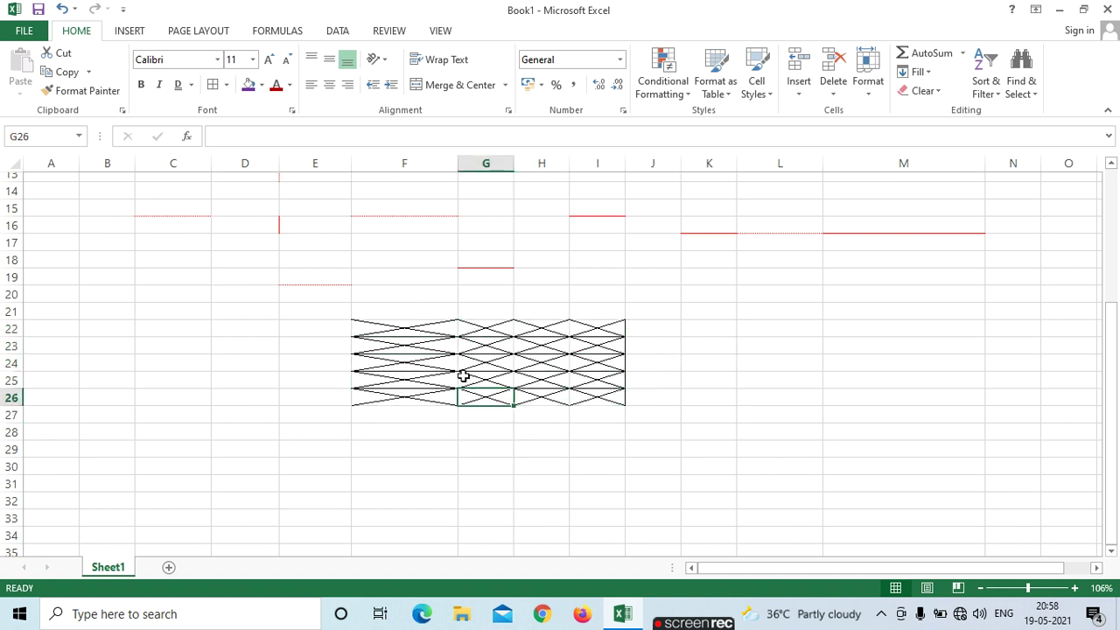
Browse the border and fill colour lists without changing anything.
scroll(840, 389, "up", 1)
scroll(840, 389, "up", 3)
left_click(228, 87)
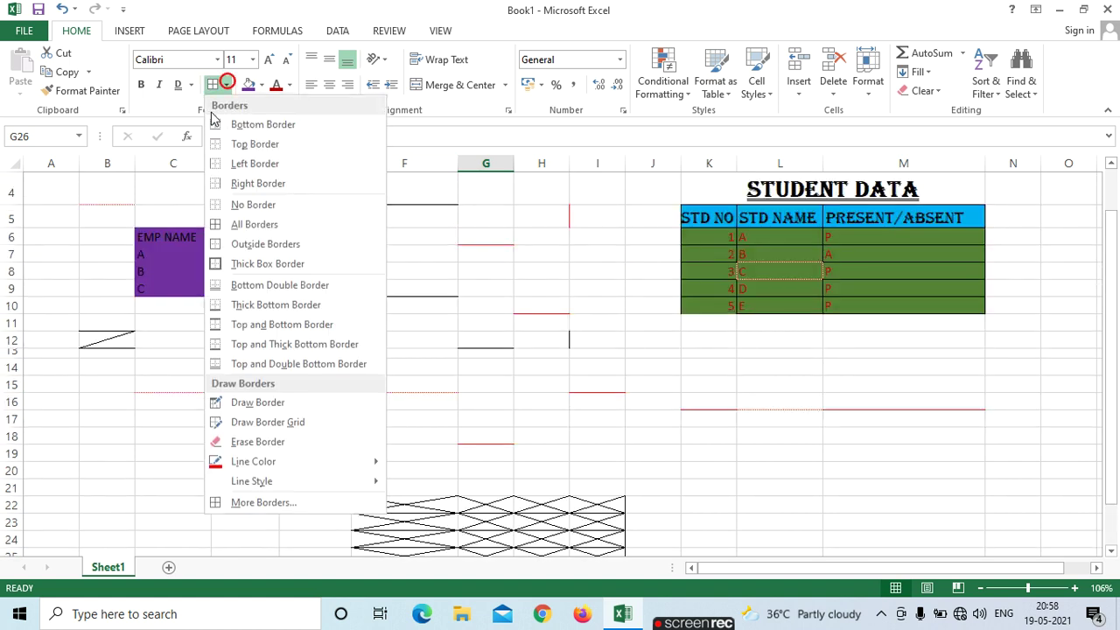
left_click(163, 99)
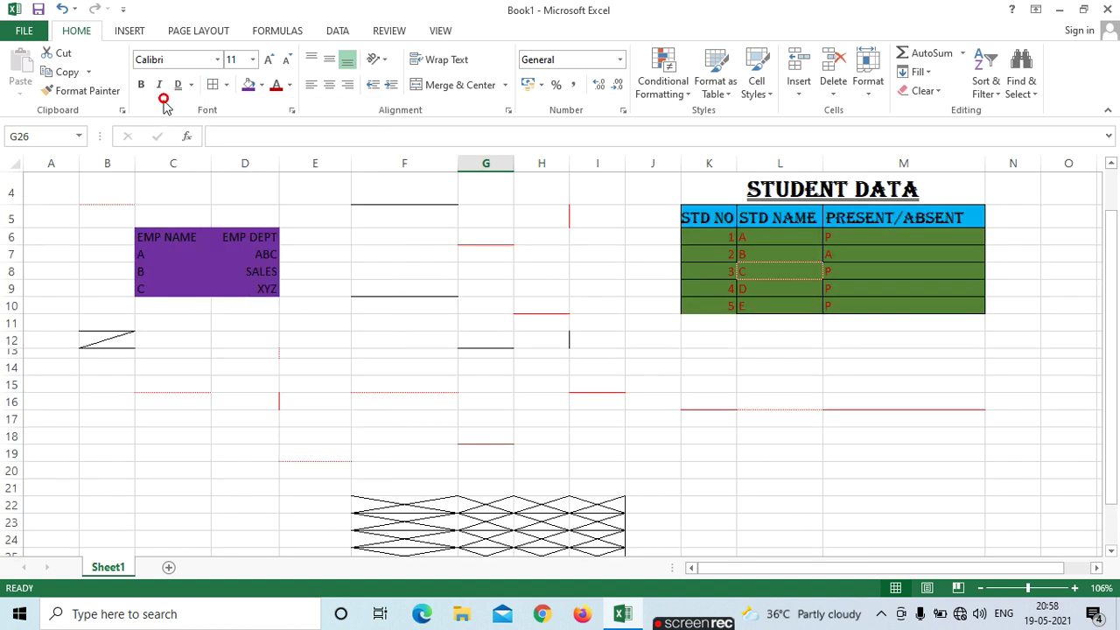
left_click(226, 85)
left_click(448, 410)
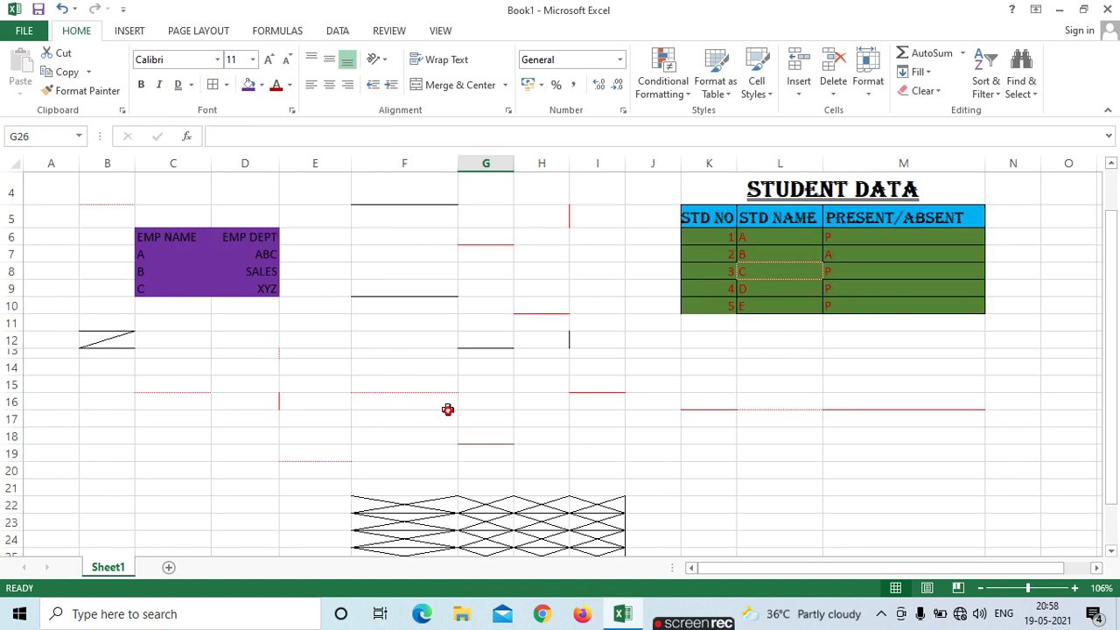
left_click(261, 85)
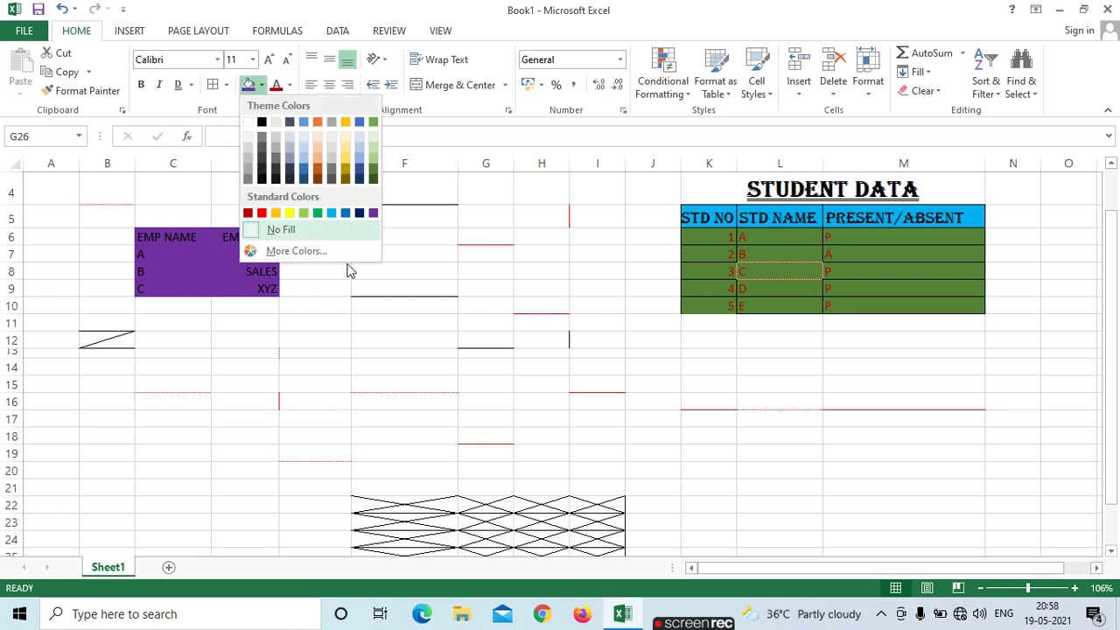
left_click(370, 408)
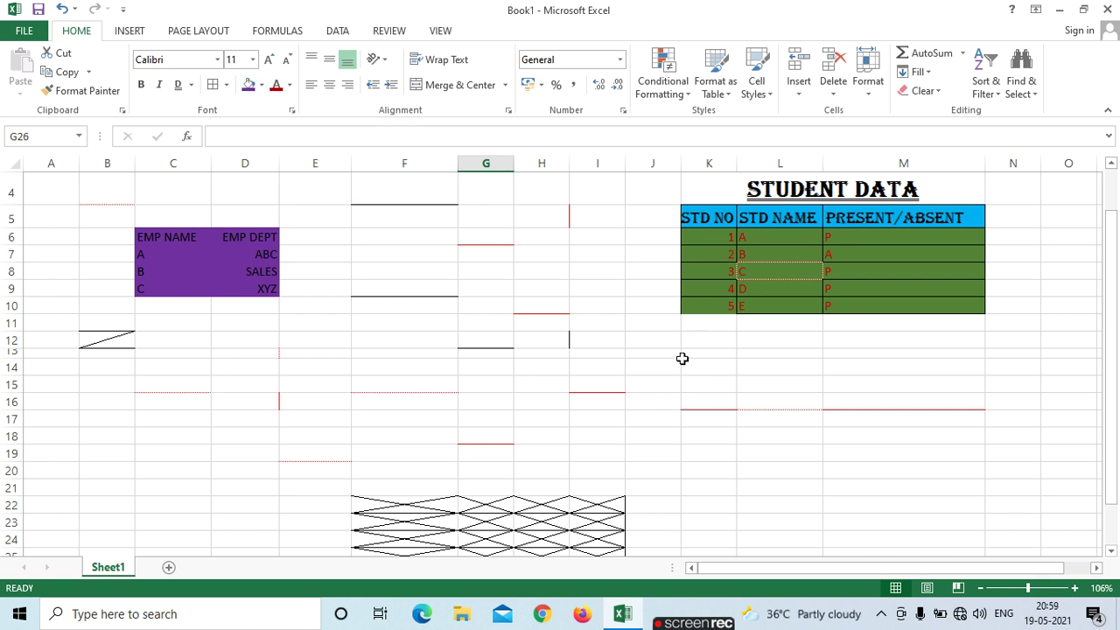
scroll(682, 358, "up", 1)
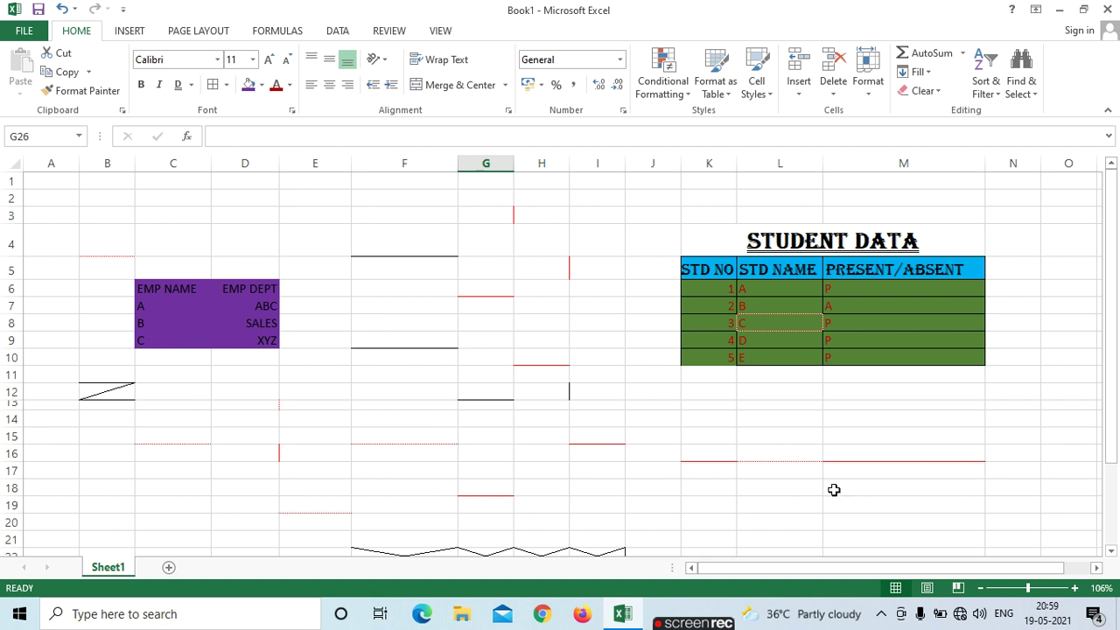
Switch to Erase Border and wipe the drawn lines across F4:H10 toward the STUDENT DATA table.
left_click(263, 84)
left_click(226, 86)
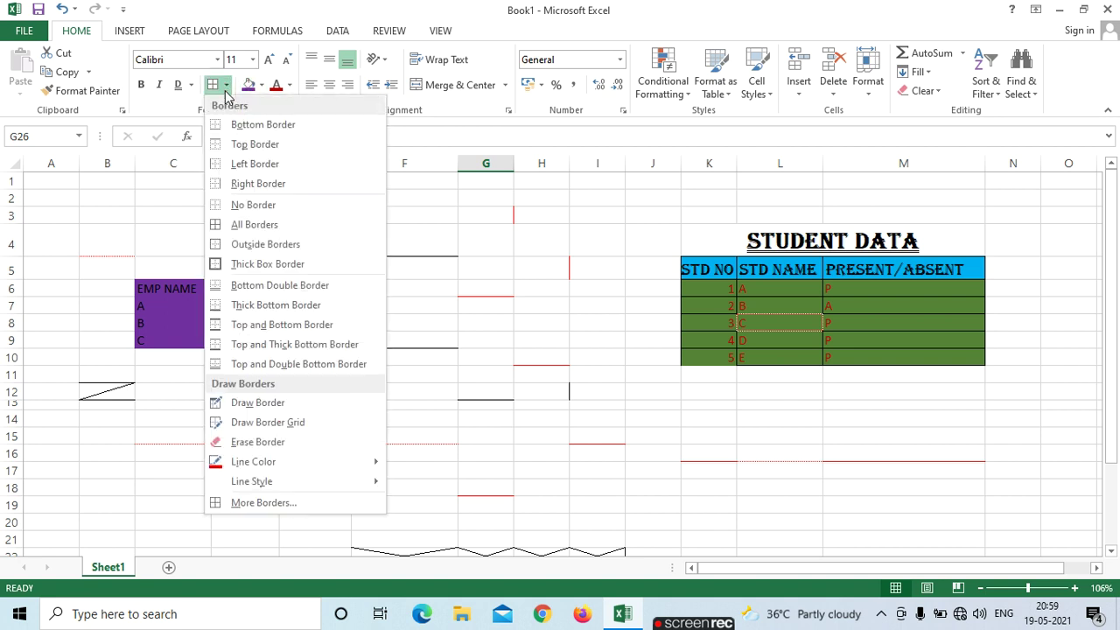
left_click(210, 440)
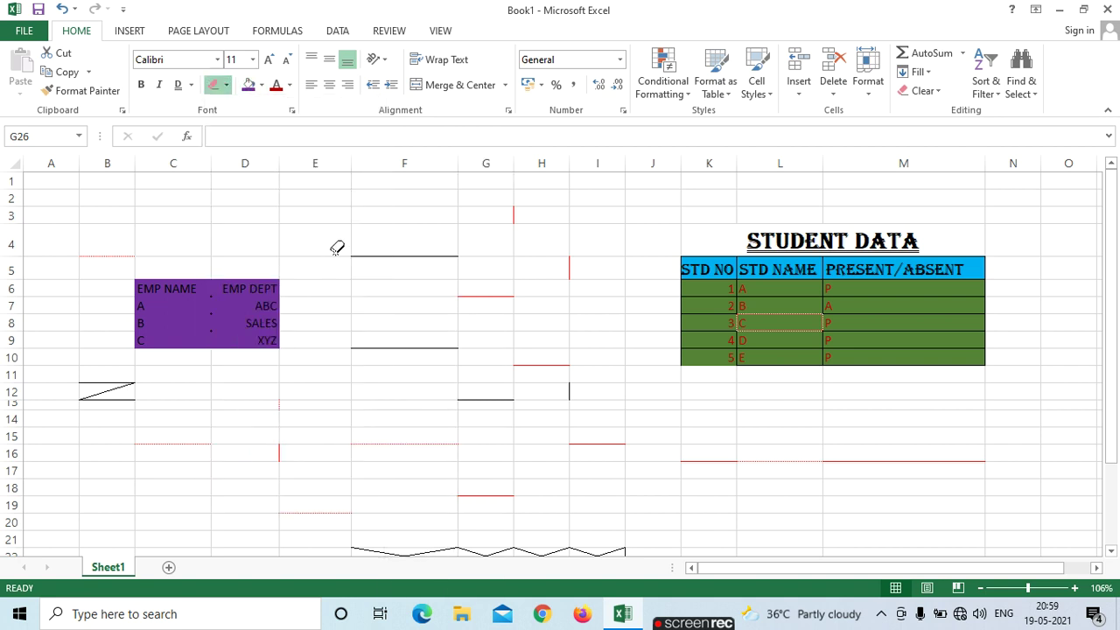
left_click_drag(352, 224, 542, 358)
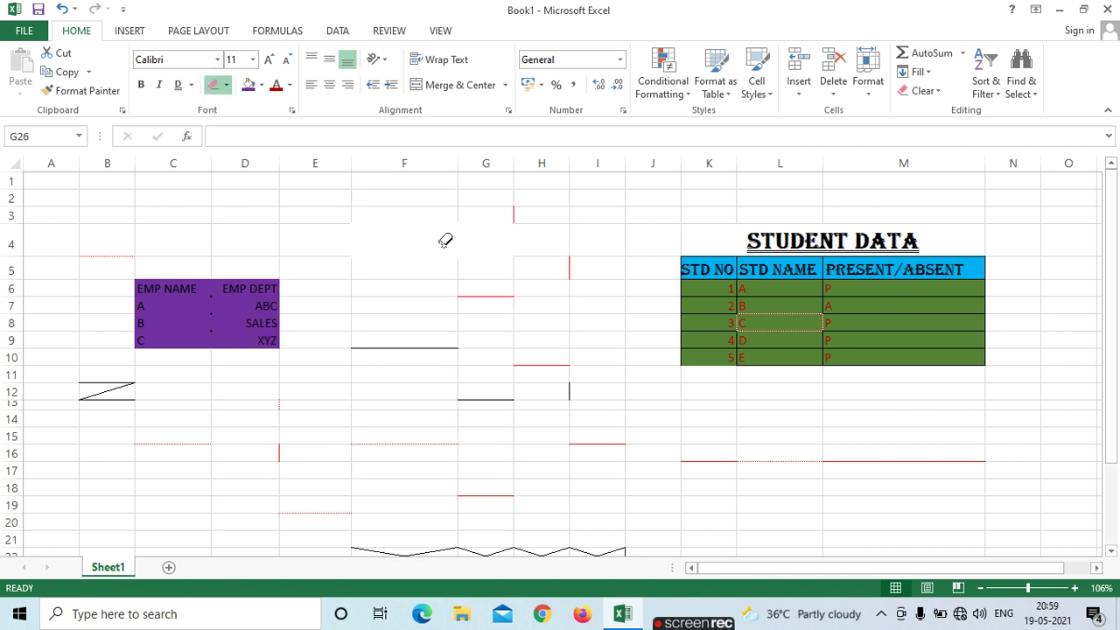
left_click_drag(558, 301, 903, 502)
left_click_drag(815, 490, 403, 473)
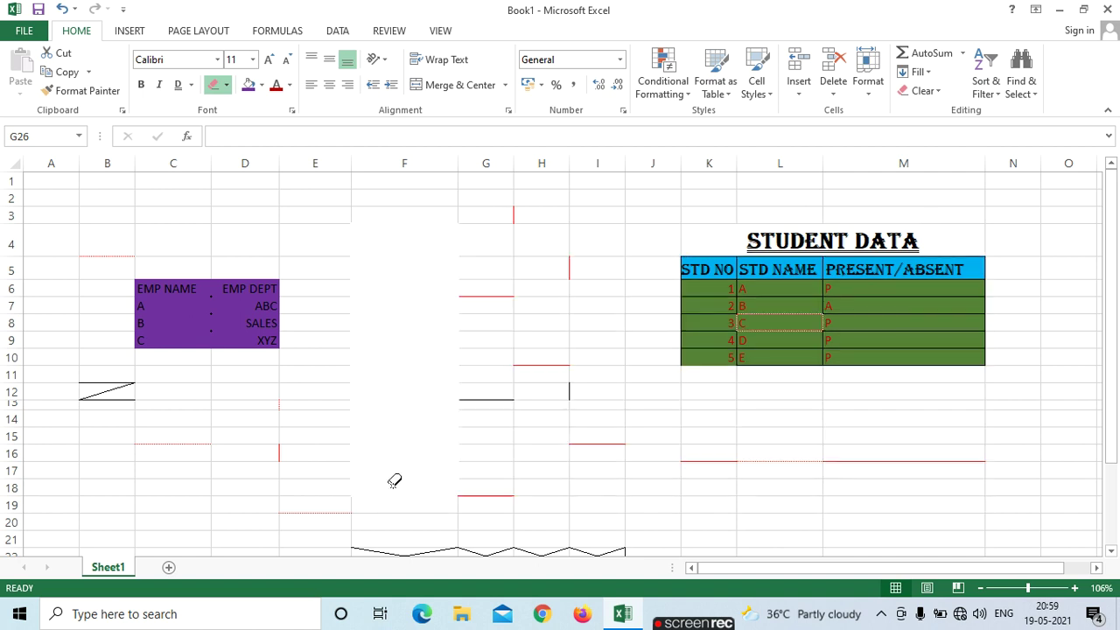
Erase the diagonal block and stray red lines in B11:E17, around G12/I12, H14:M17 and column L.
scroll(410, 465, "down", 3)
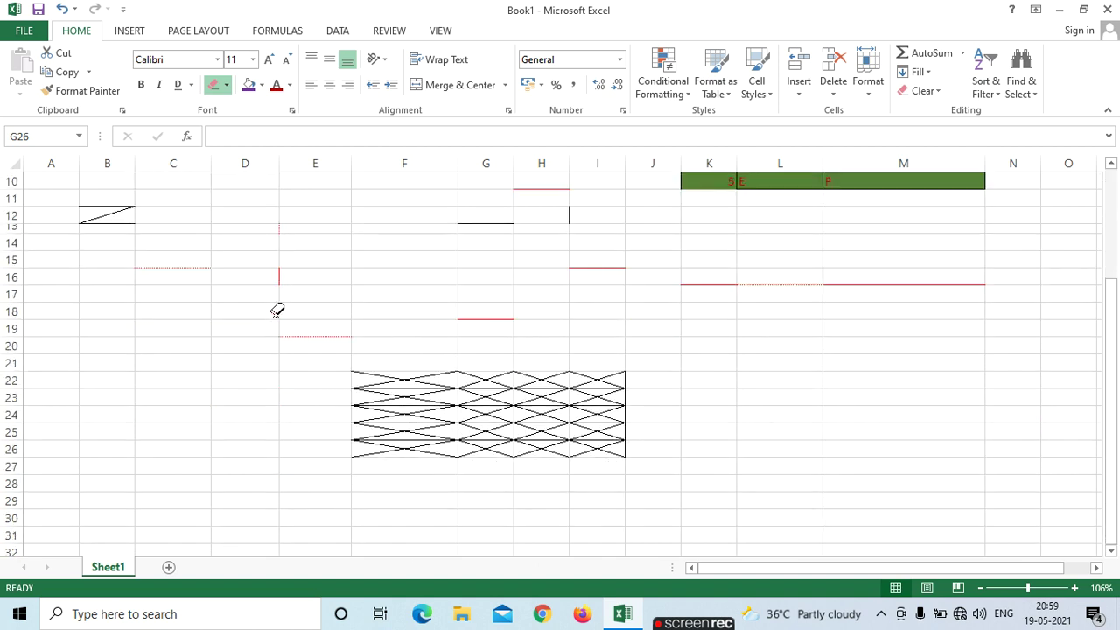
left_click_drag(276, 311, 670, 450)
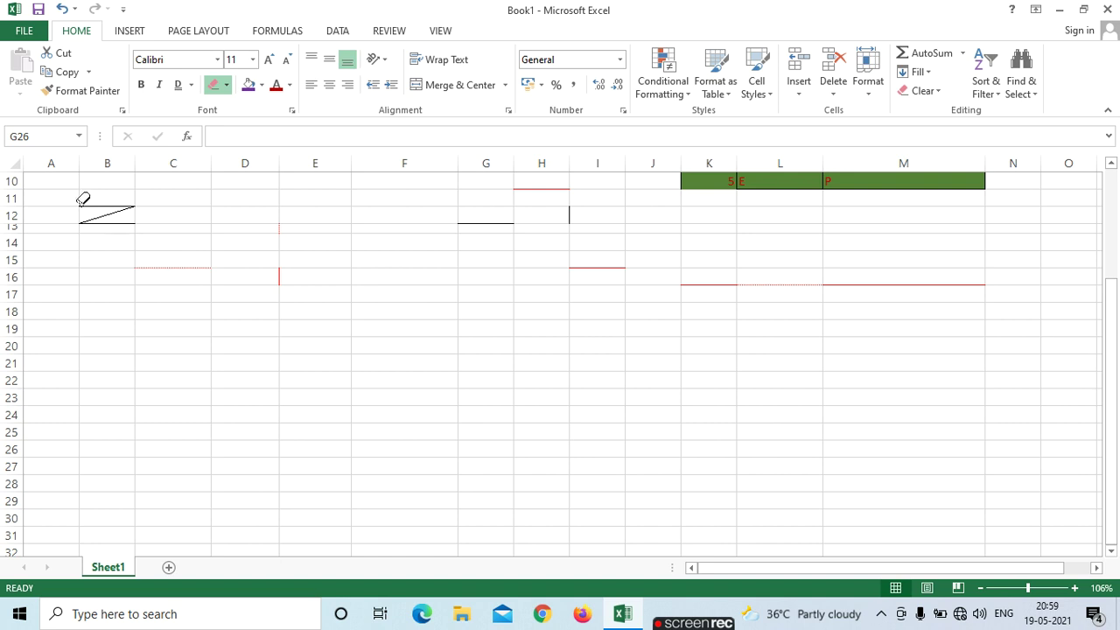
left_click_drag(83, 200, 310, 298)
left_click_drag(458, 215, 617, 252)
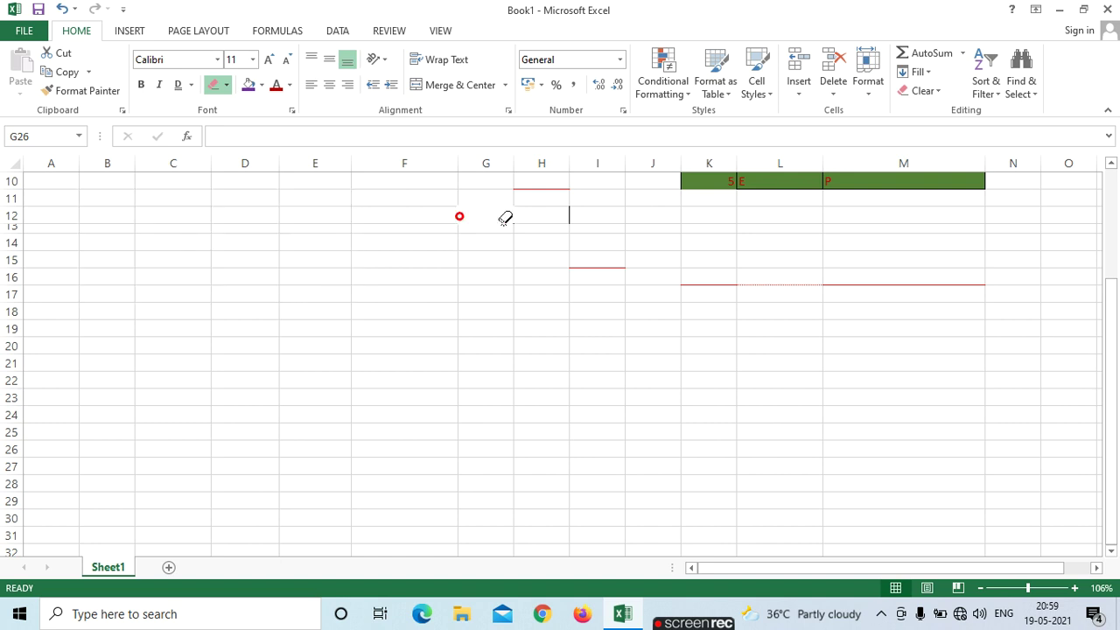
left_click_drag(545, 251, 937, 291)
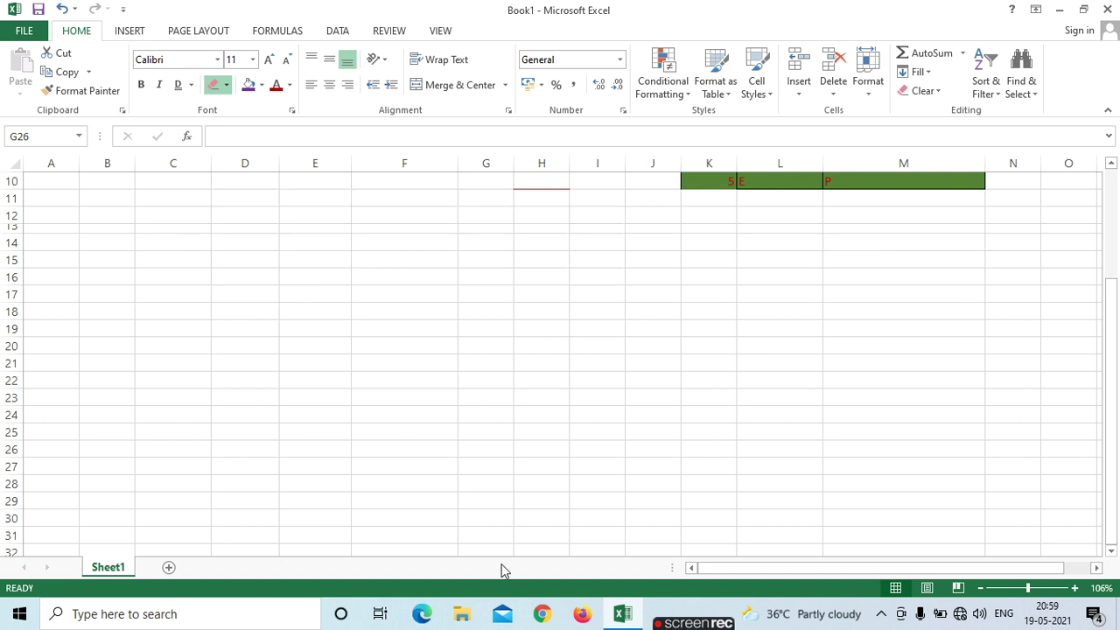
scroll(290, 547, "up", 3)
mouse_move(466, 194)
left_mouse_down()
mouse_move(533, 240)
mouse_move(440, 300)
mouse_move(362, 412)
left_mouse_up()
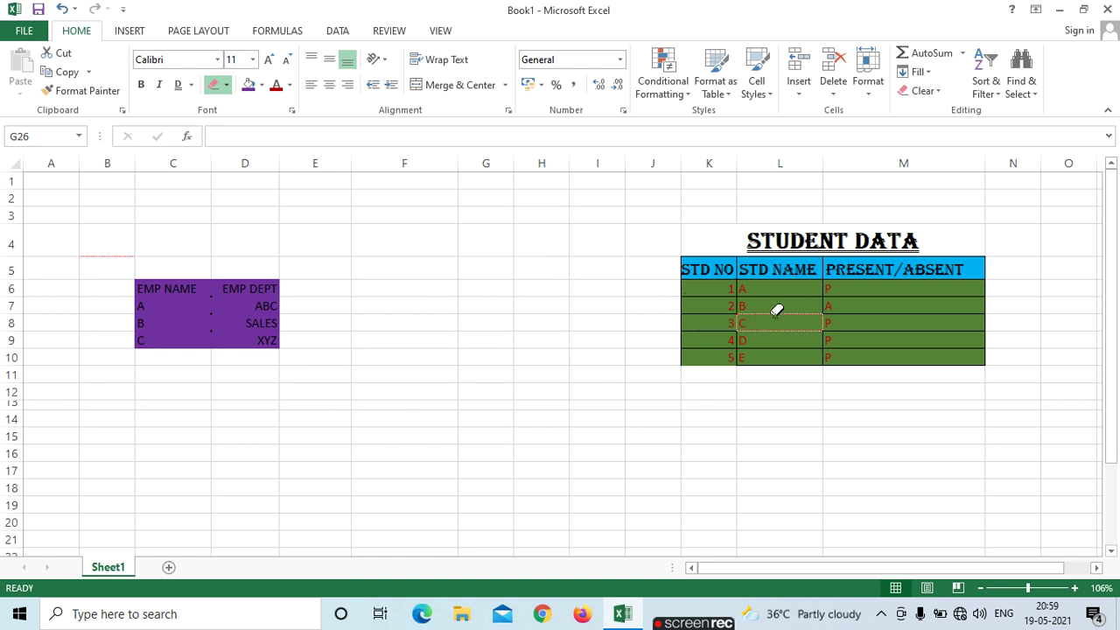
left_click_drag(776, 310, 789, 348)
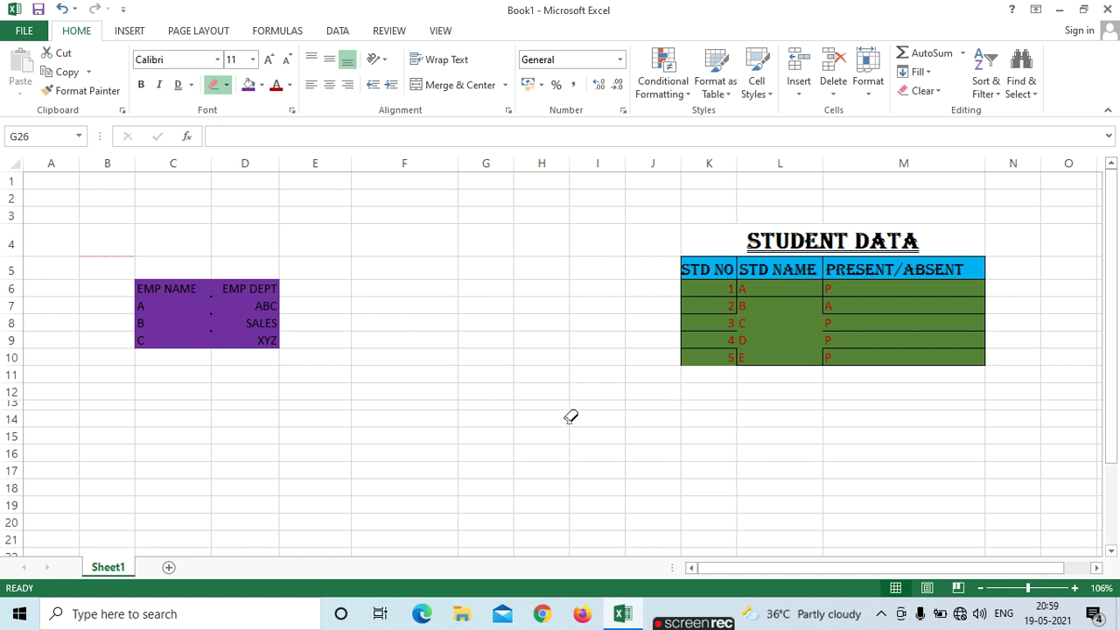
Turn off the border eraser, leaving the border options unchanged.
scroll(571, 407, "down", 5)
scroll(573, 401, "up", 5)
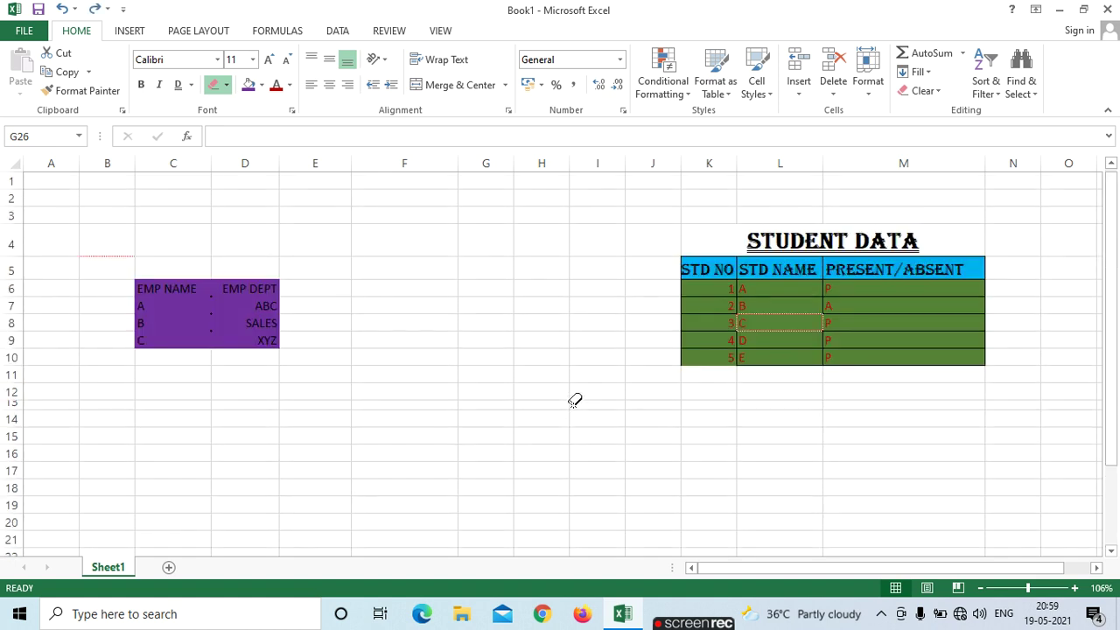
left_click(226, 84)
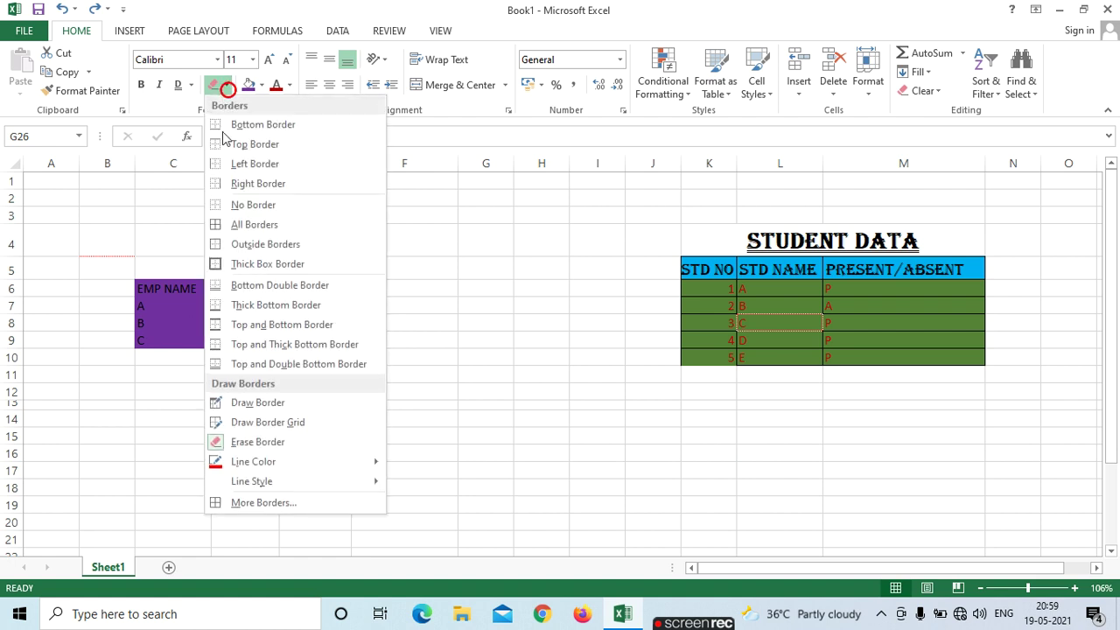
left_click(487, 246)
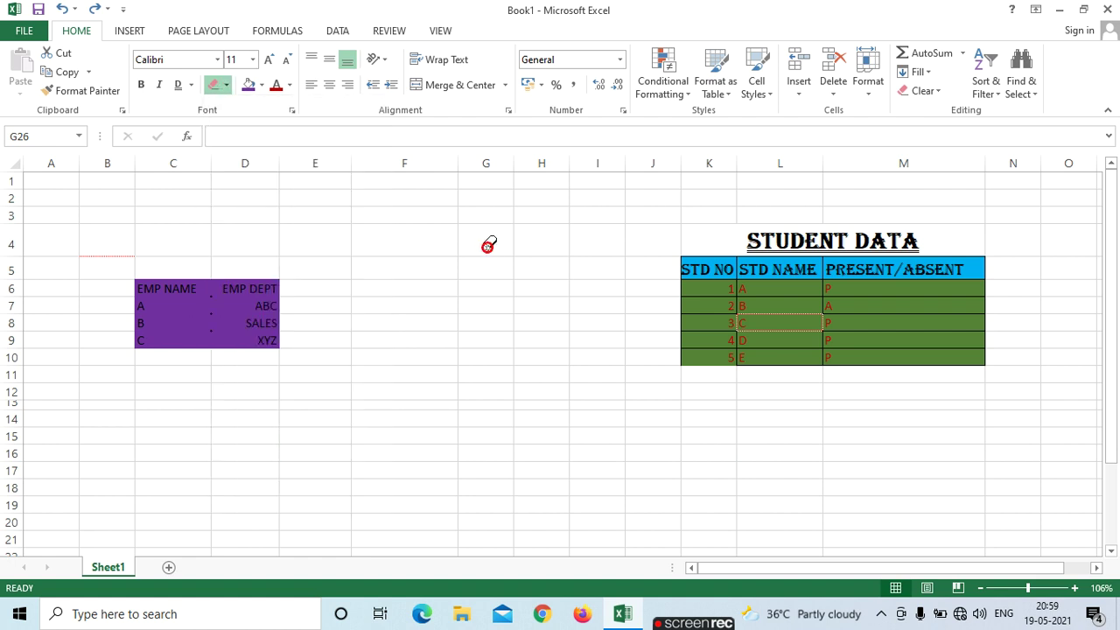
left_click(248, 85)
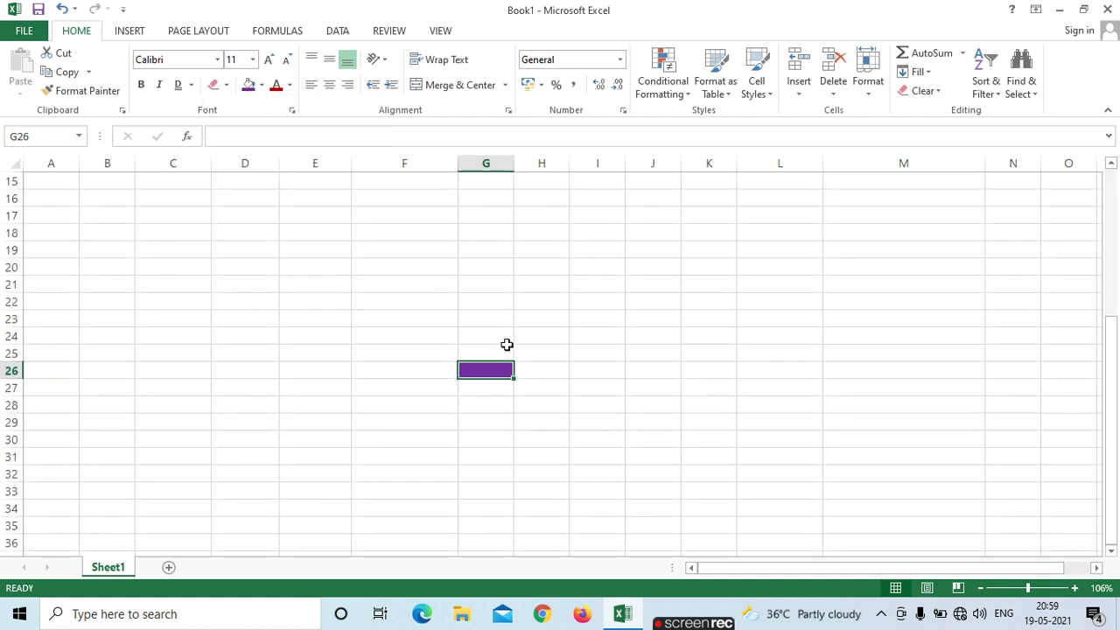
scroll(512, 394, "up", 5)
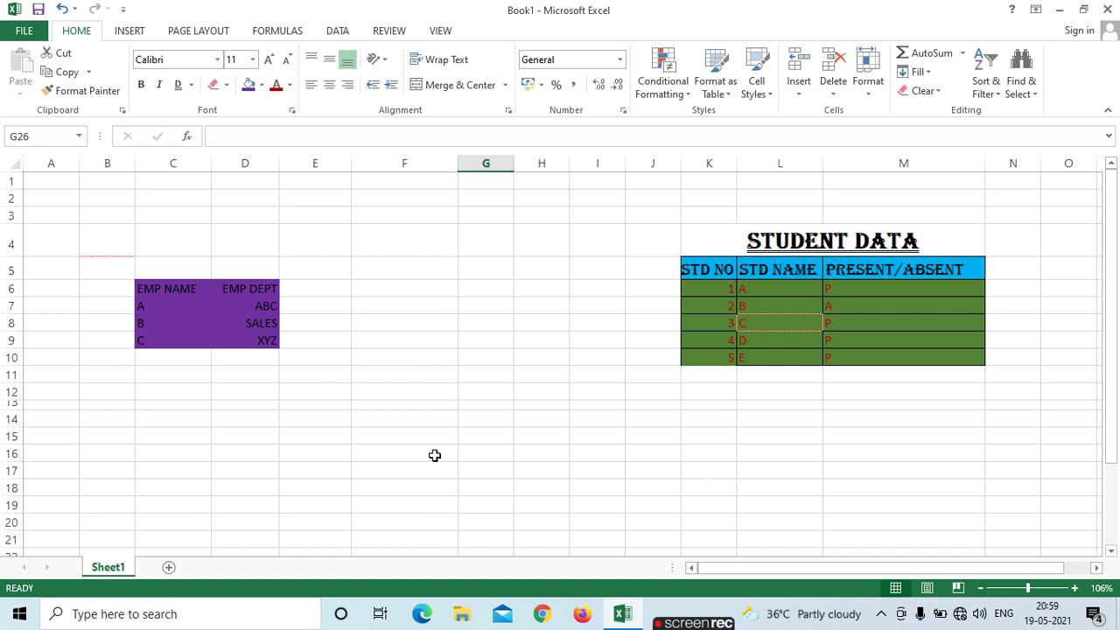
Fill STUDENT DATA rows K6:M10 with a custom blue-purple and make their text red.
scroll(434, 442, "down", 1)
scroll(431, 332, "down", 1)
scroll(484, 285, "up", 2)
left_click_drag(704, 289, 915, 354)
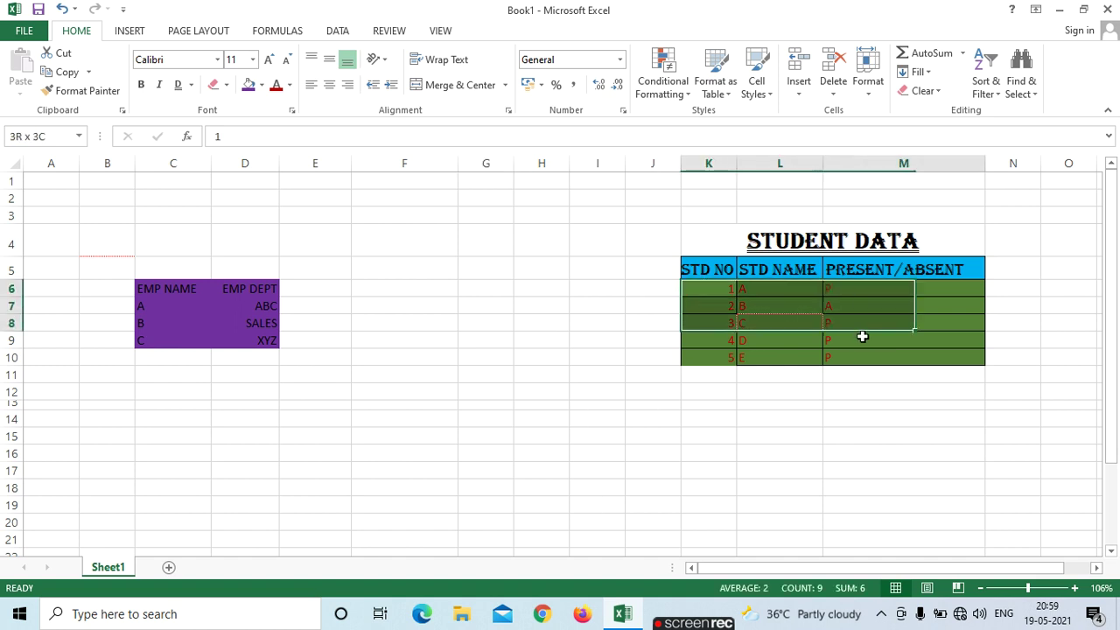
left_click(262, 85)
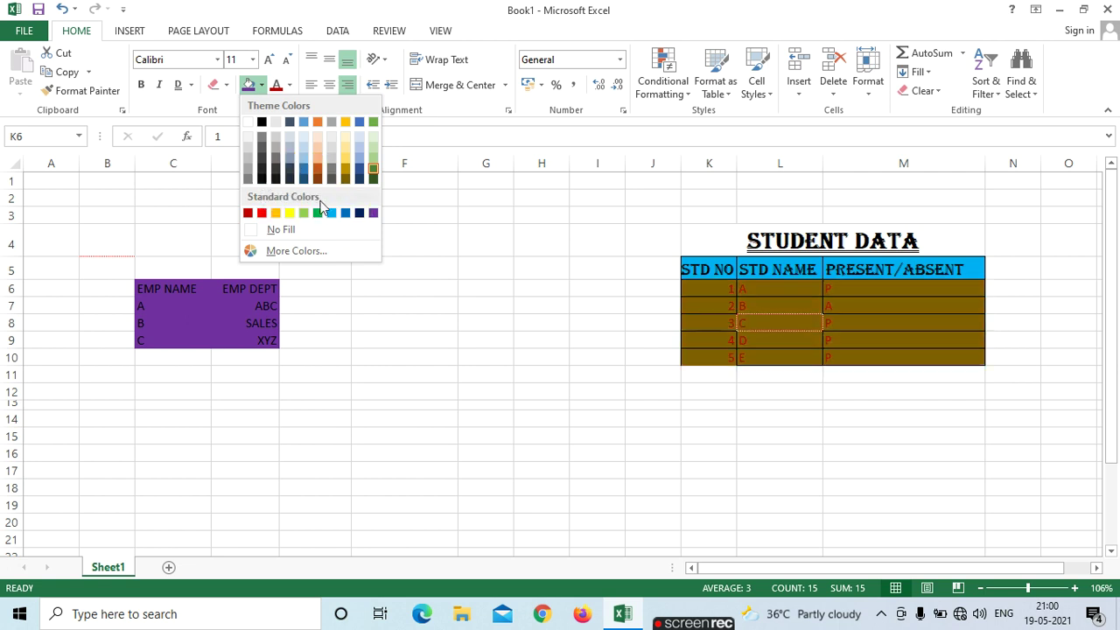
left_click(270, 251)
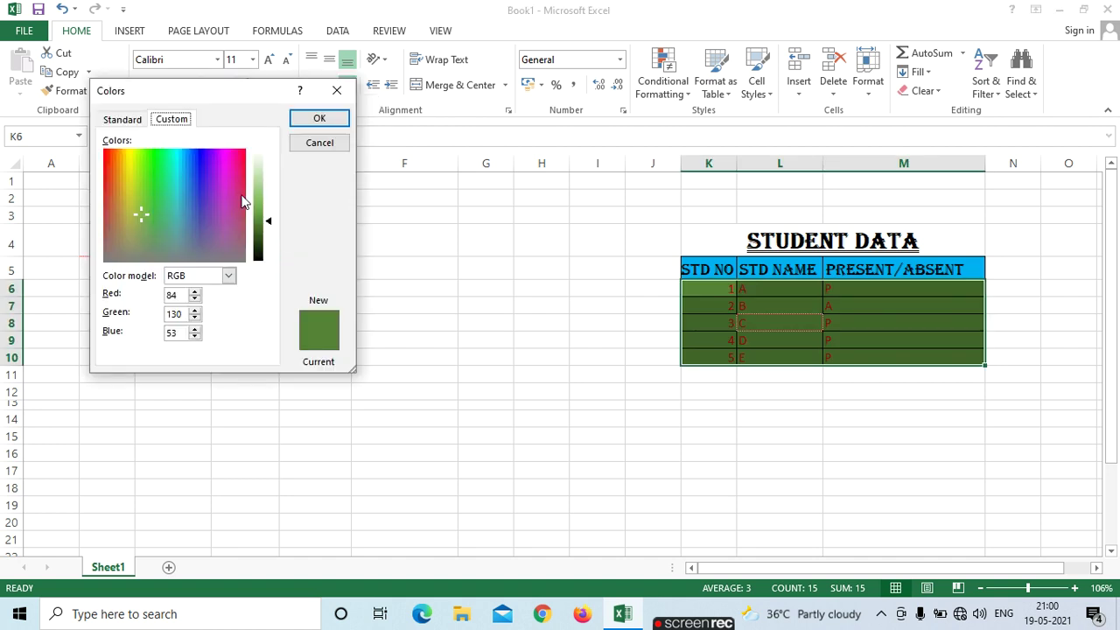
left_click_drag(199, 172, 201, 189)
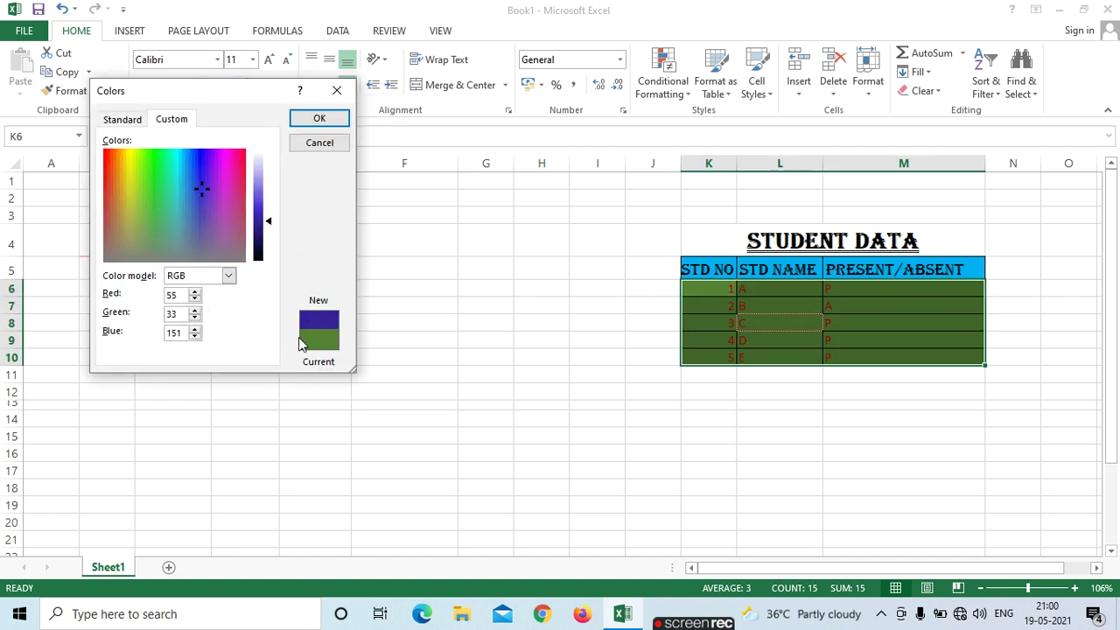
left_click(320, 118)
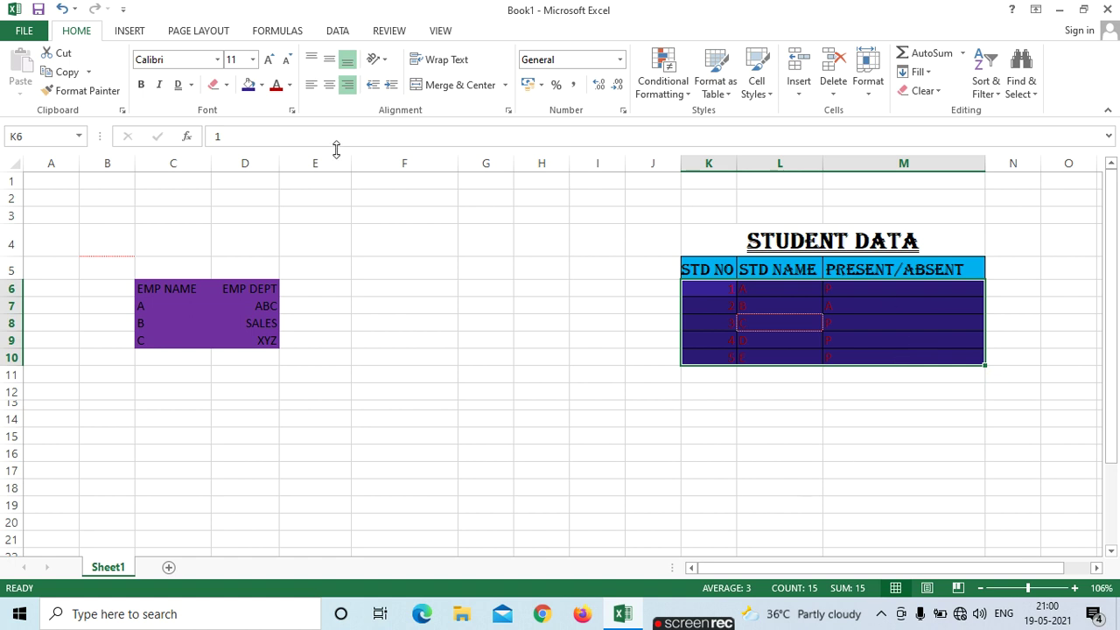
left_click(289, 85)
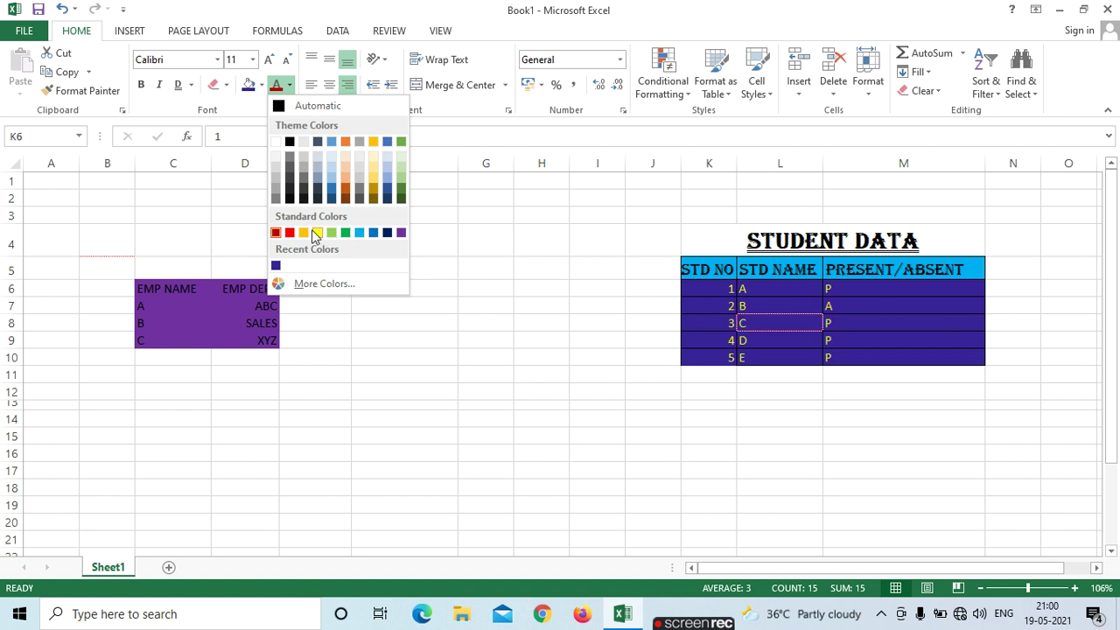
left_click(283, 288)
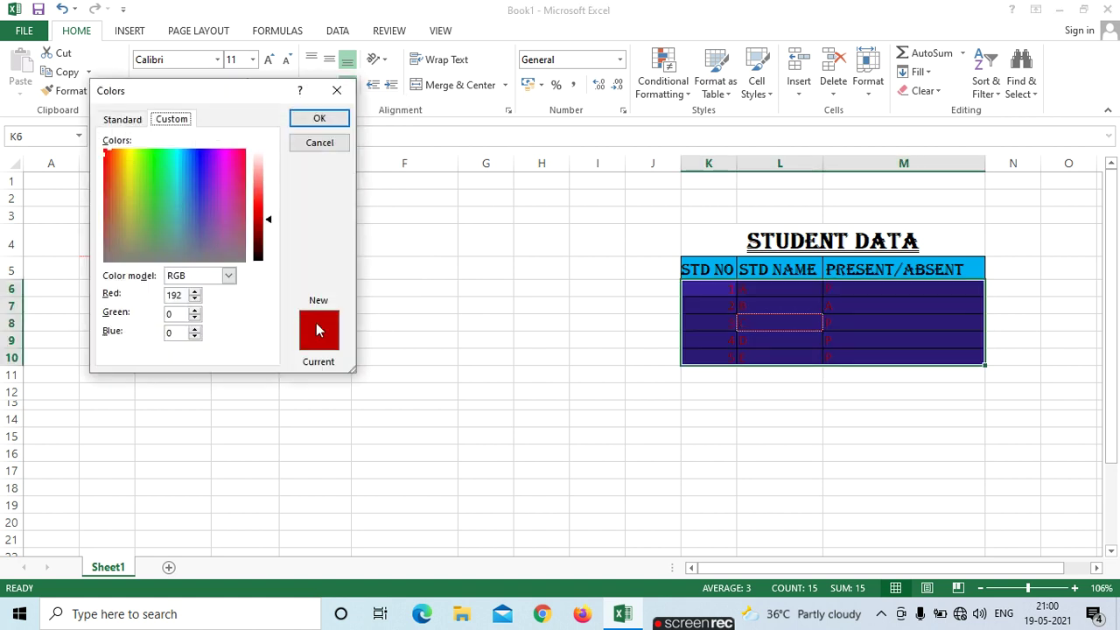
left_click(321, 121)
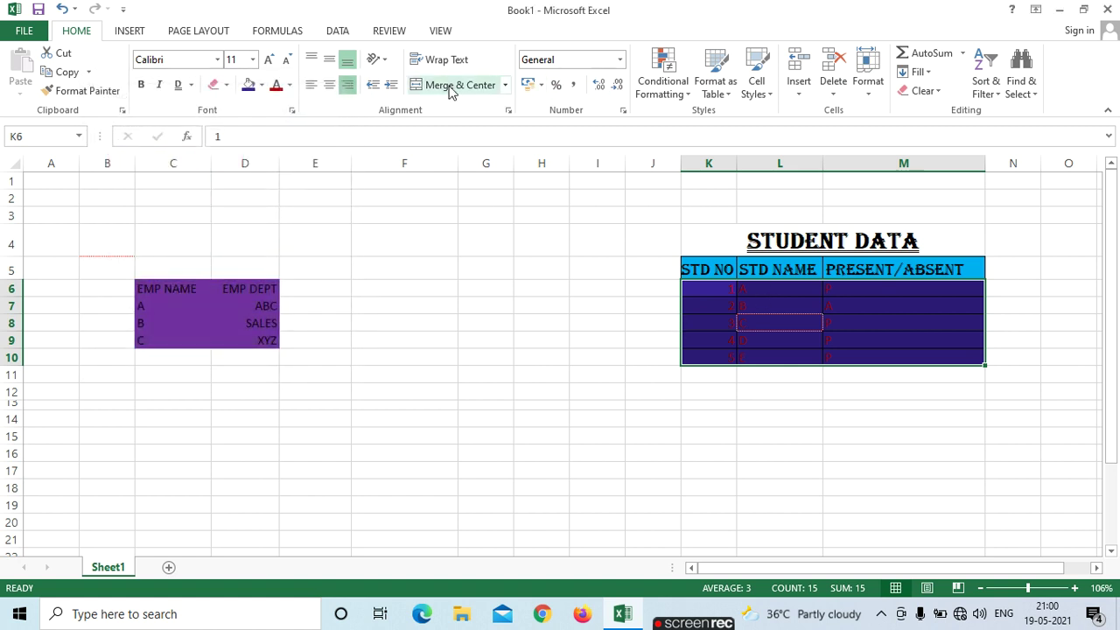
Change the fill of K6:M10 to yellow, keeping the red text.
left_click_drag(702, 295, 898, 356)
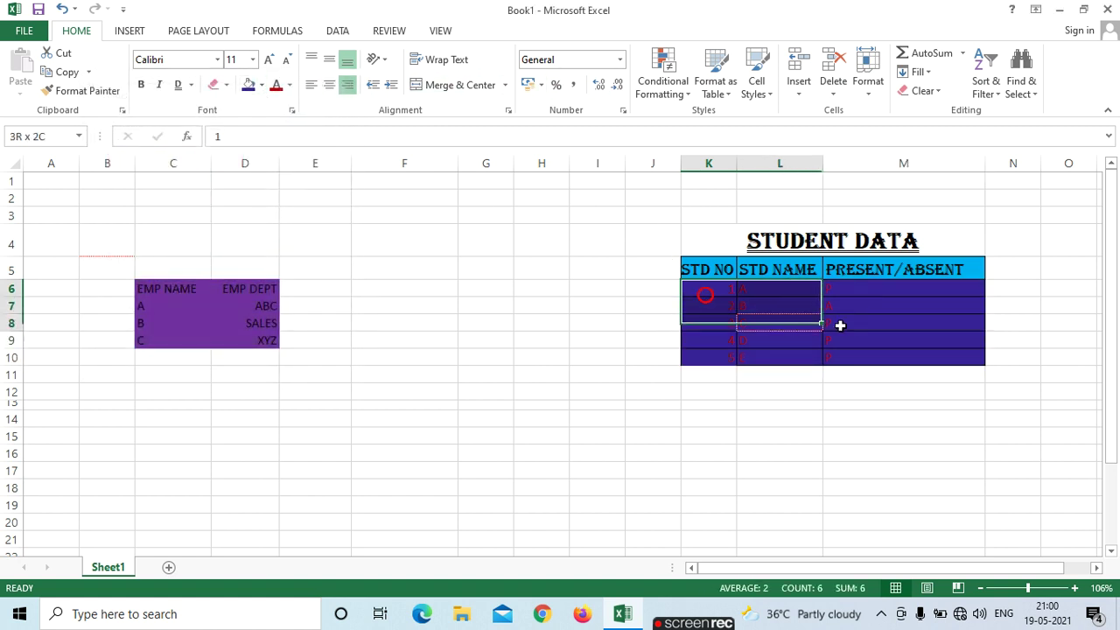
left_click(262, 85)
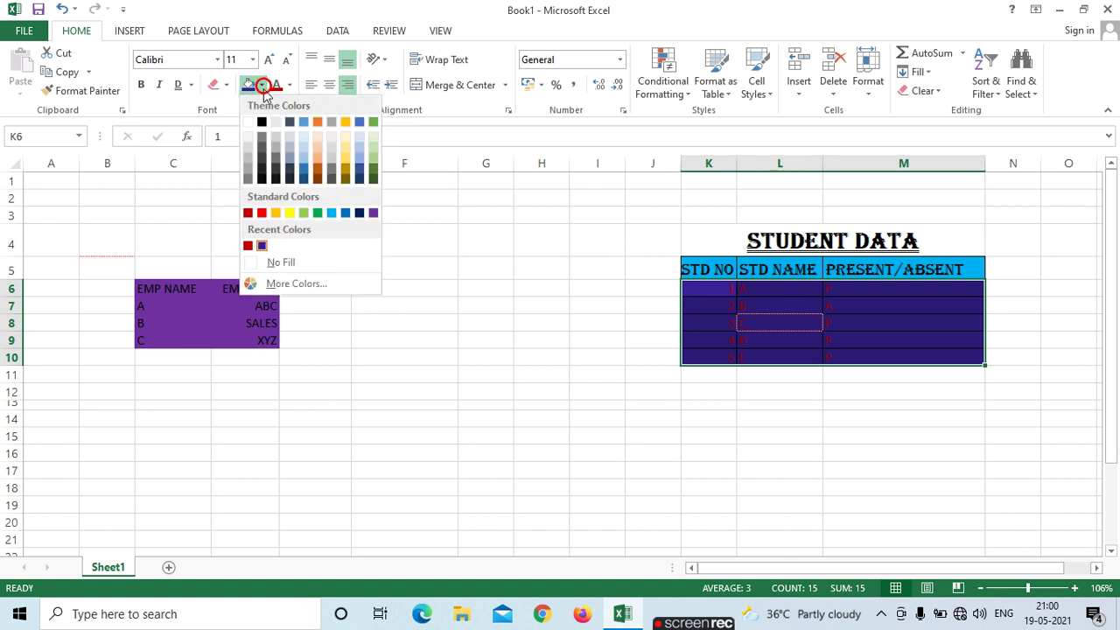
left_click(288, 214)
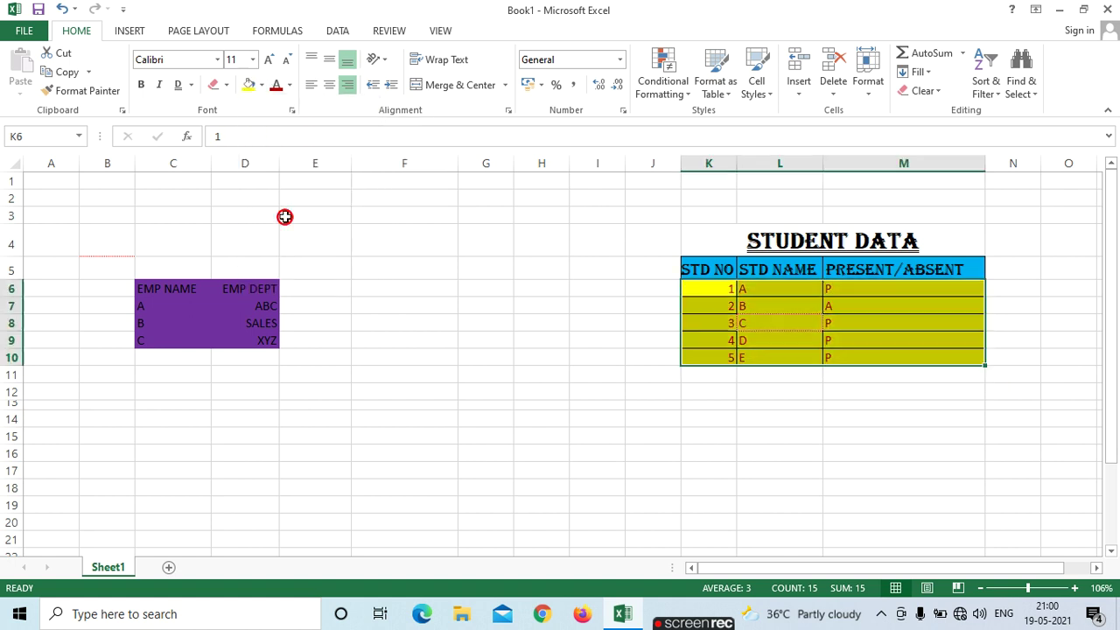
left_click(289, 85)
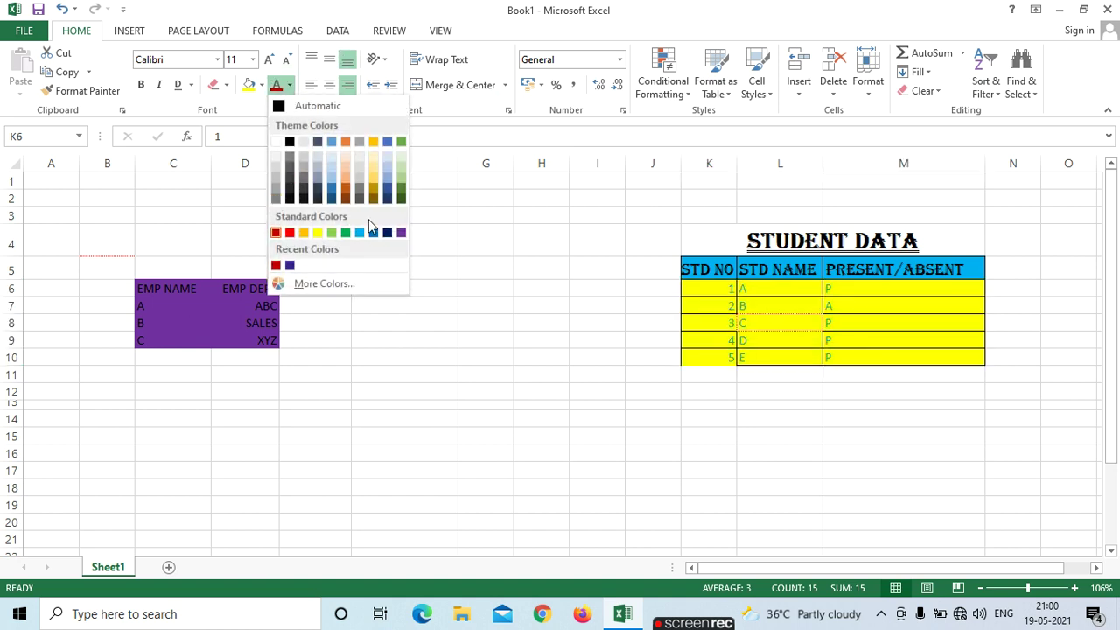
left_click(732, 293)
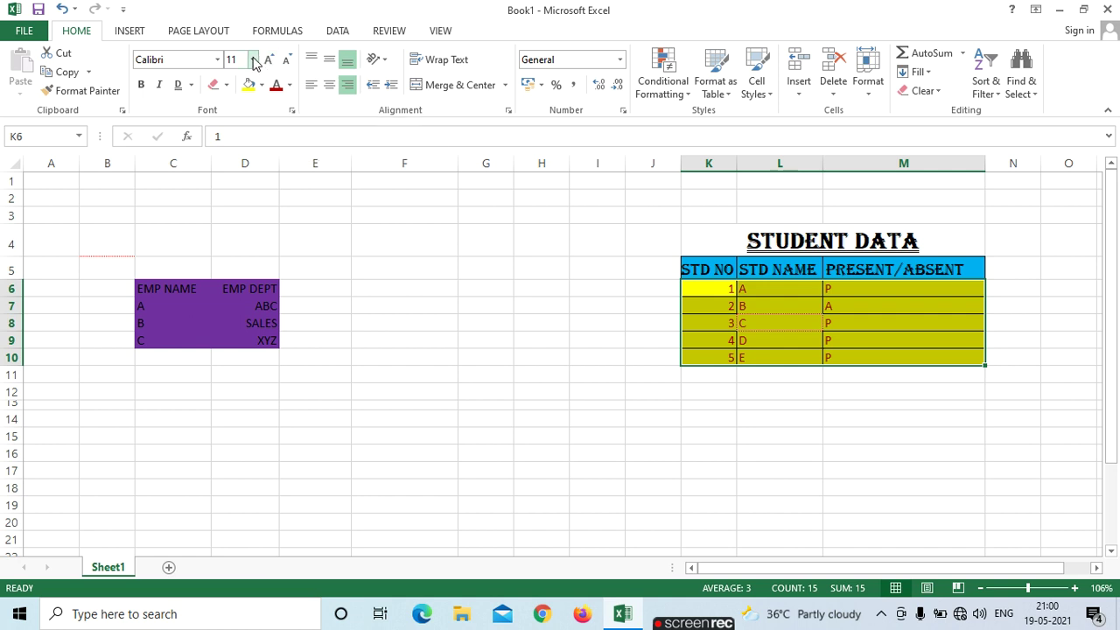
Enlarge the K6:M10 text step by step through 18, 24 and 28 up to 72.
left_click(252, 59)
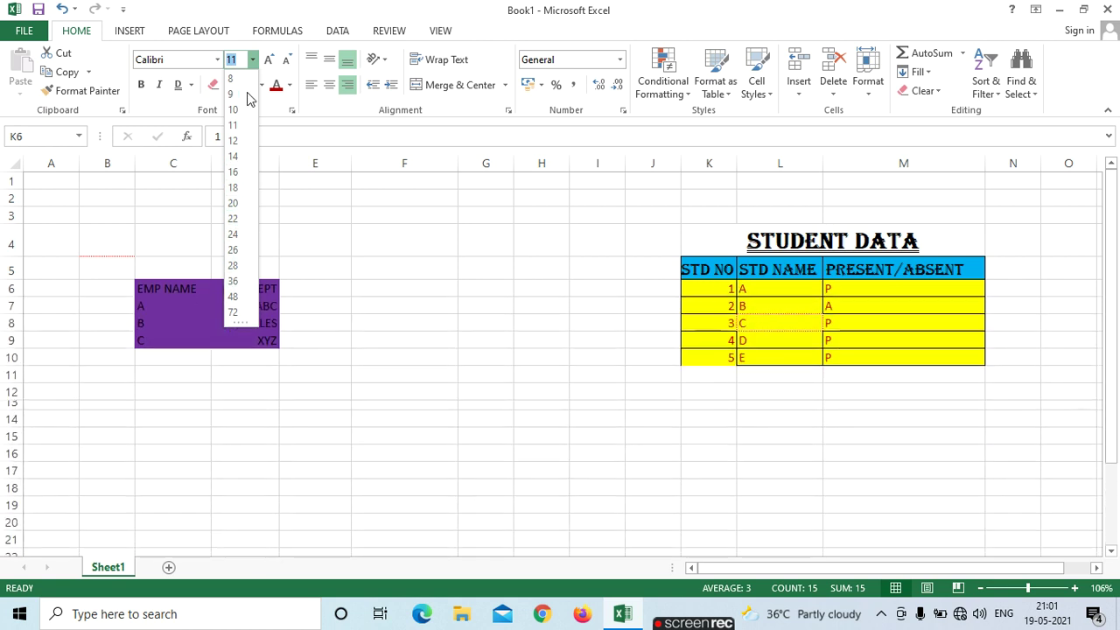
left_click(369, 255)
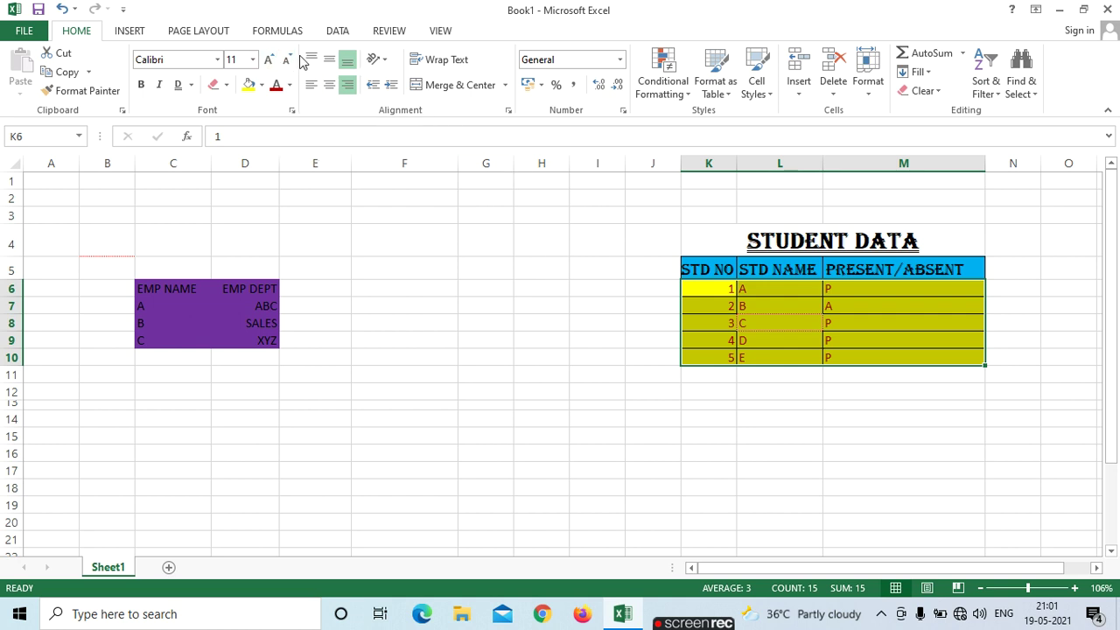
left_click(271, 60)
left_click(271, 60)
left_click(271, 60)
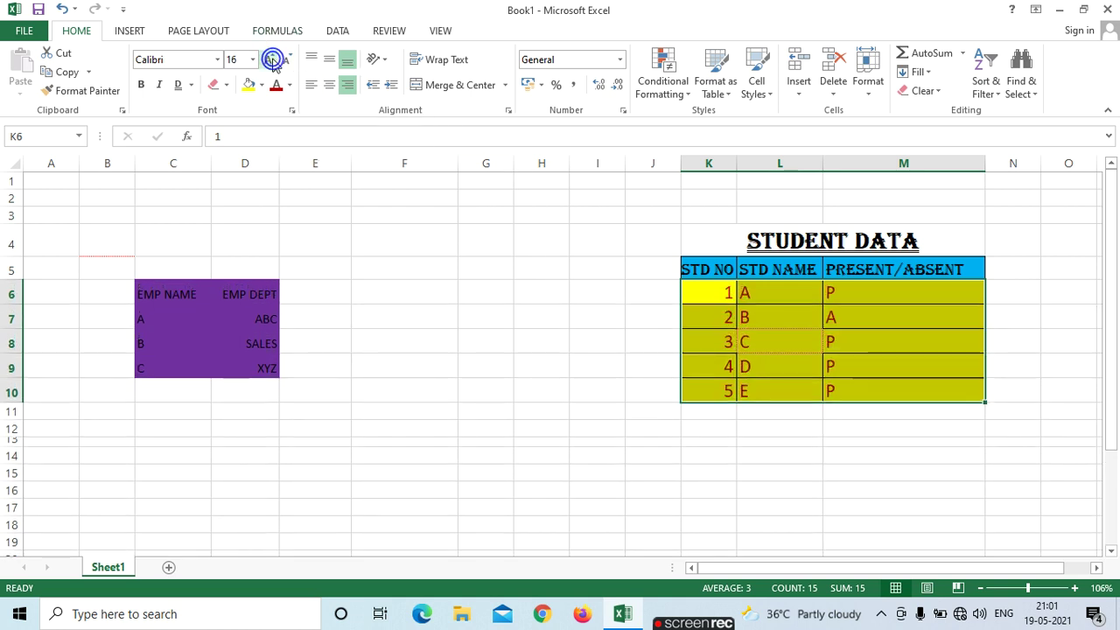
left_click(272, 59)
left_click(272, 59)
left_click(272, 60)
left_click(272, 59)
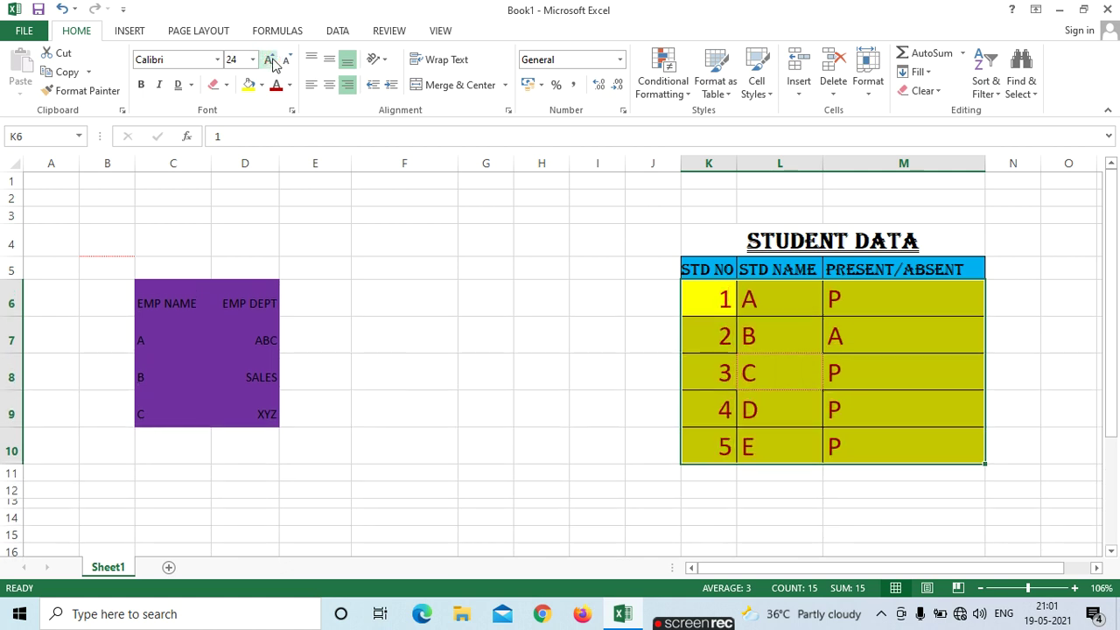
left_click(260, 63)
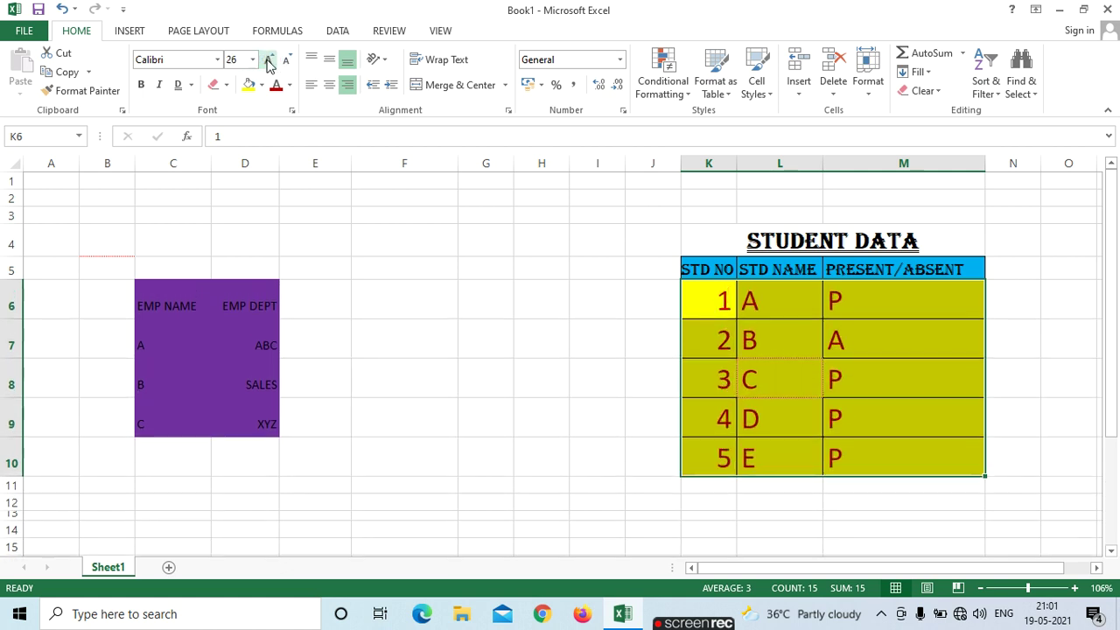
left_click(258, 63)
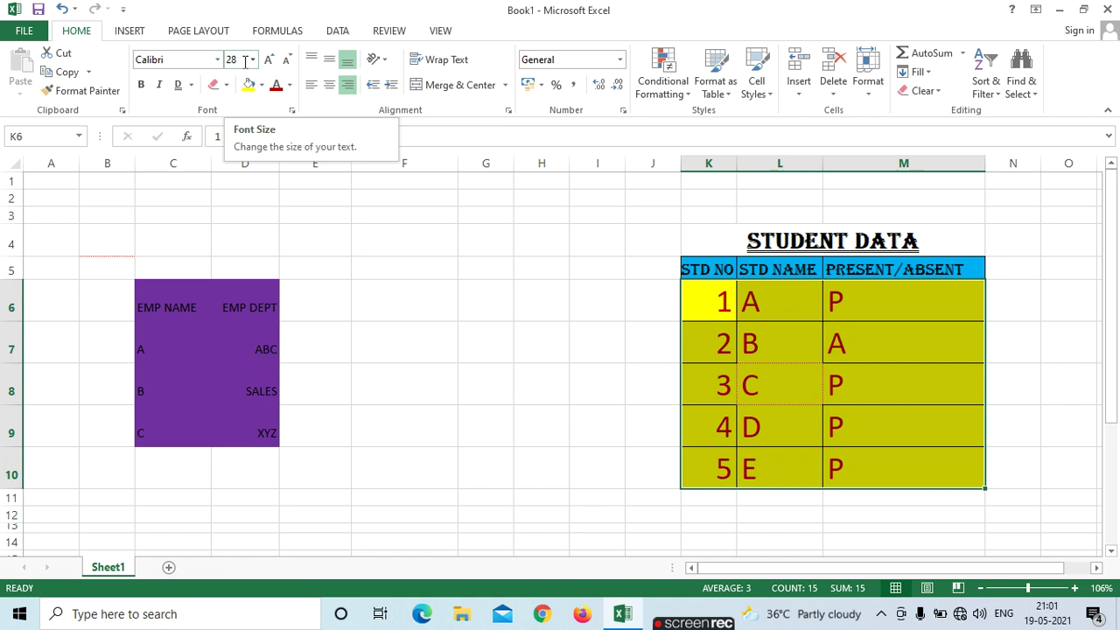
left_click(268, 61)
left_click(267, 62)
left_click(268, 61)
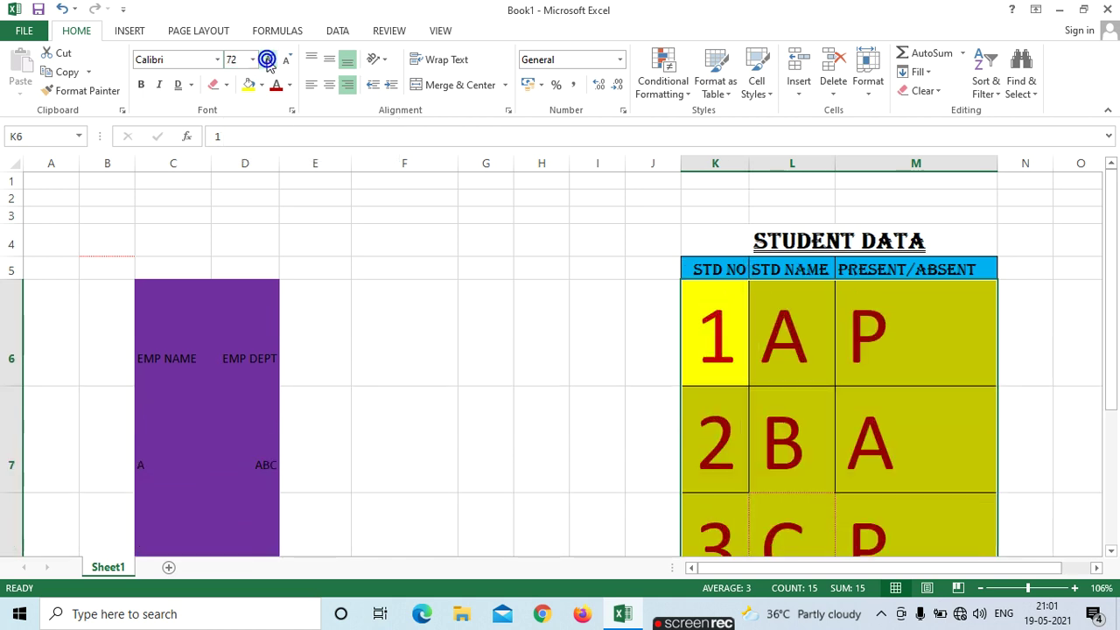
Shrink the table text back down through 22 and 12 to 11.
left_click(289, 61)
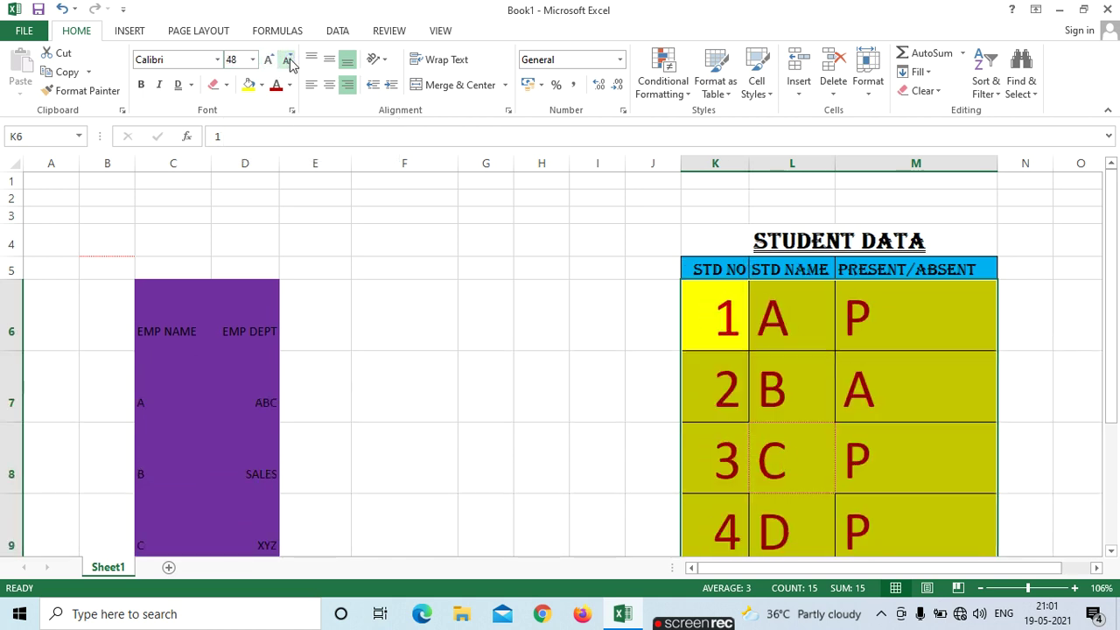
left_click(289, 61)
left_click(289, 61)
left_click(288, 62)
left_click(289, 61)
left_click(289, 62)
left_click(288, 59)
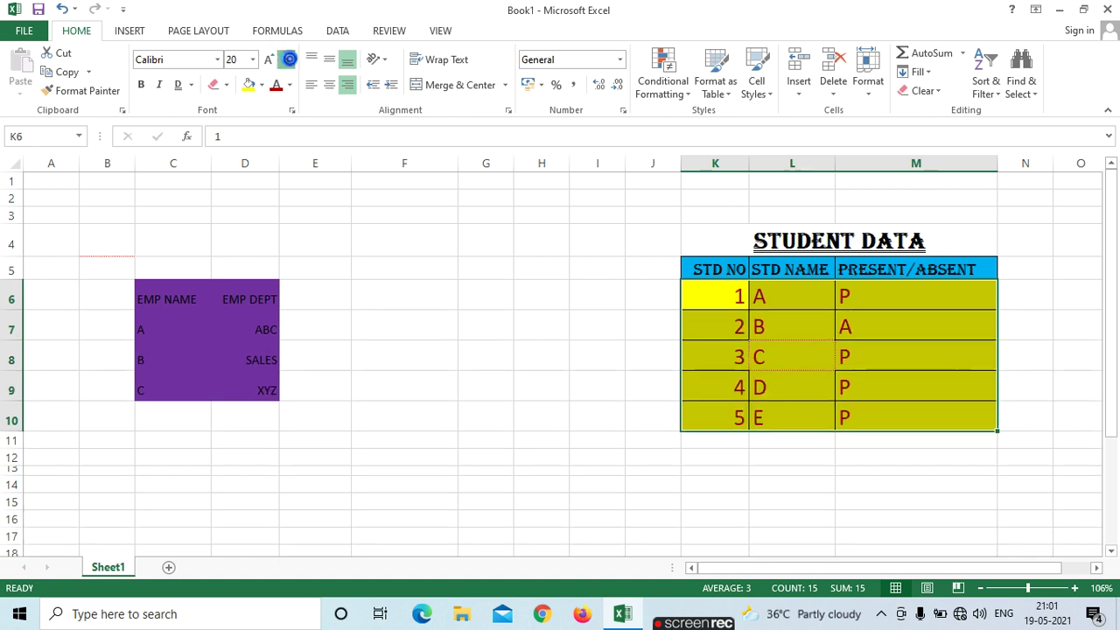
left_click(288, 59)
left_click(288, 59)
left_click(289, 59)
left_click(289, 60)
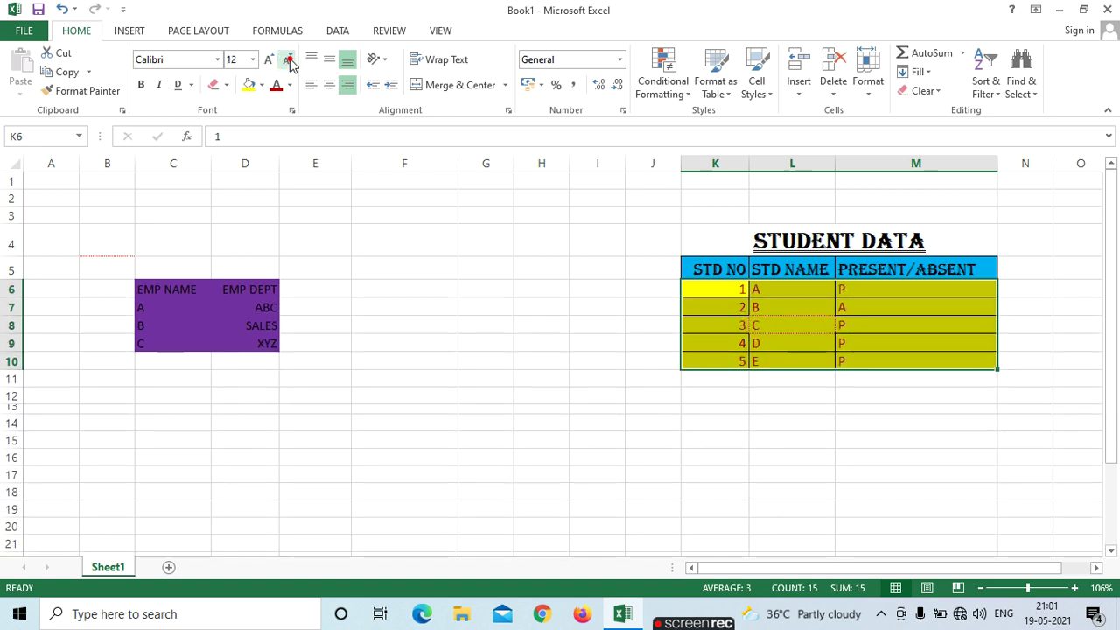
left_click(289, 61)
Try 16 and 11, settle the table text at 12, then select G5 to deselect.
left_click(269, 59)
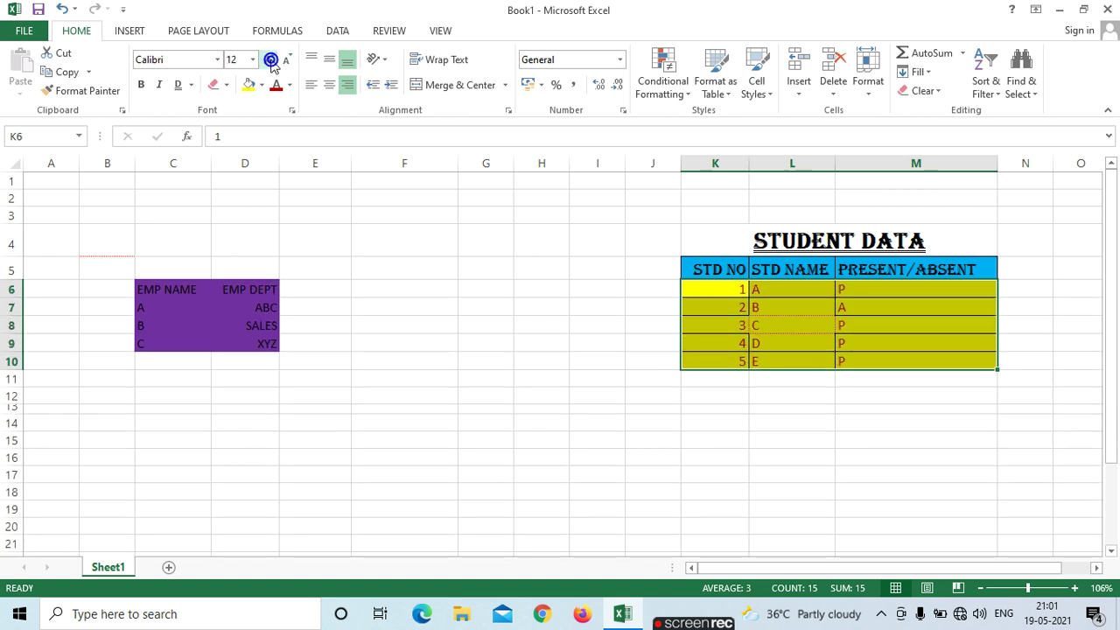
left_click(269, 60)
left_click(269, 59)
left_click(289, 63)
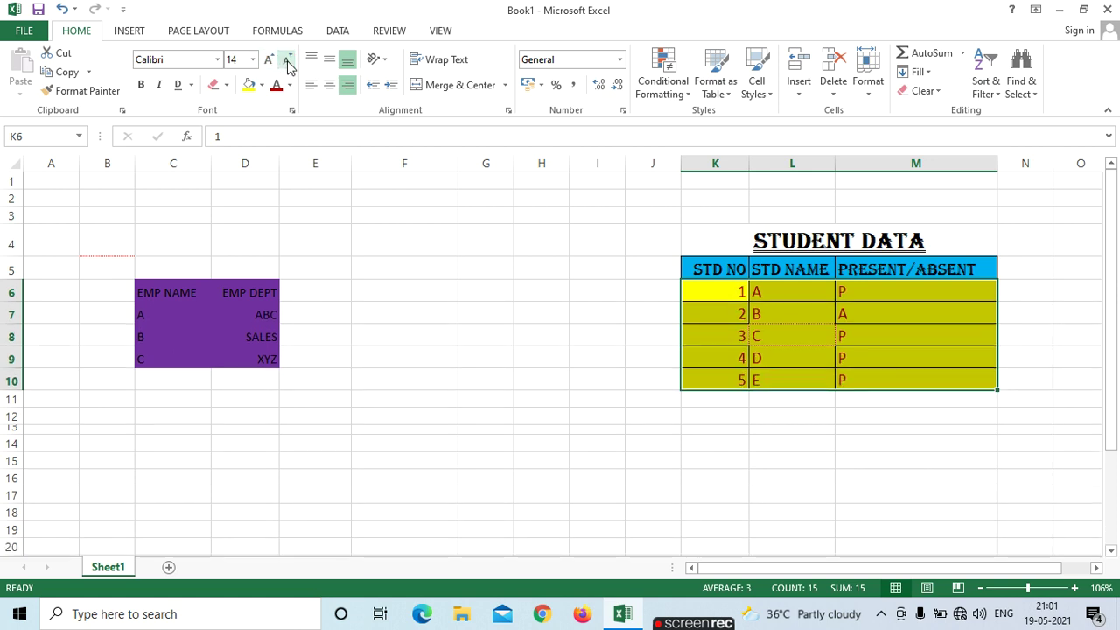
left_click(289, 63)
left_click(289, 63)
left_click(268, 63)
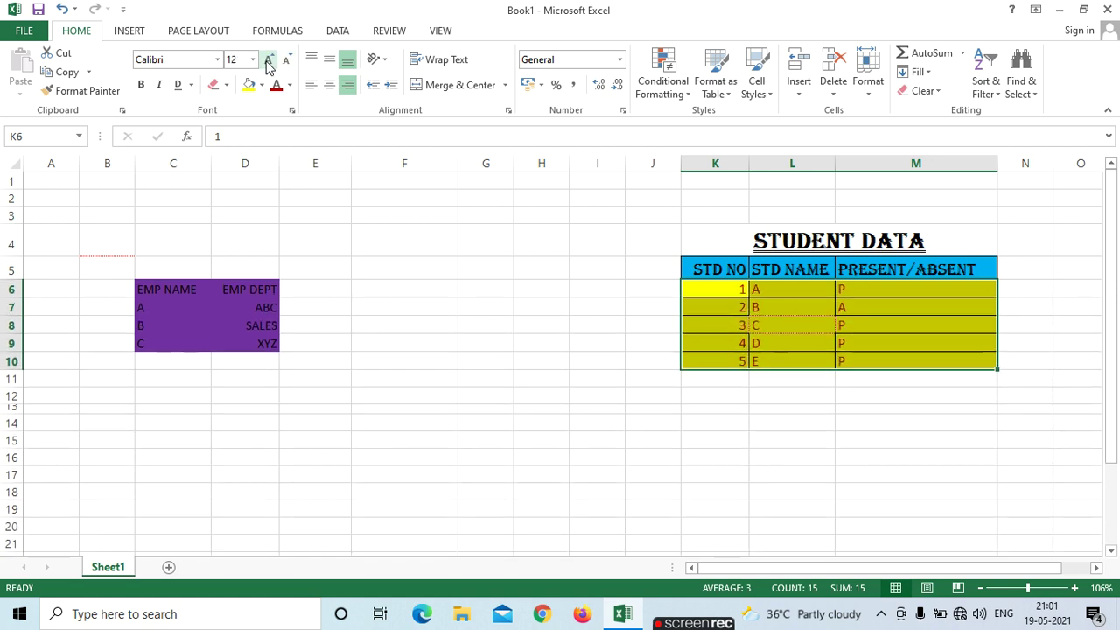
left_click(287, 61)
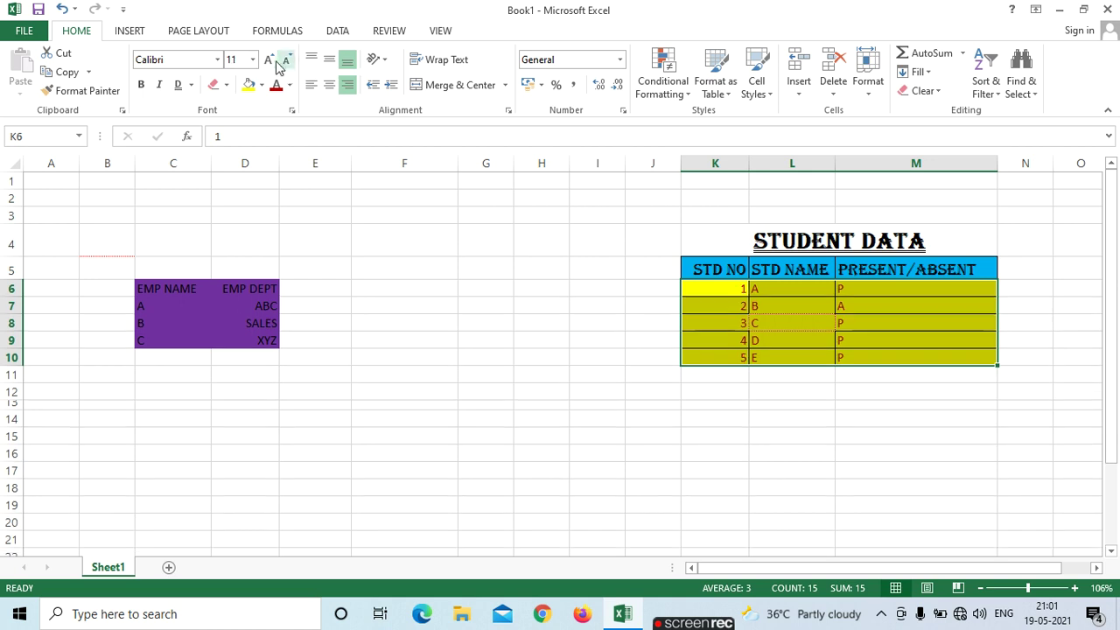
left_click(267, 60)
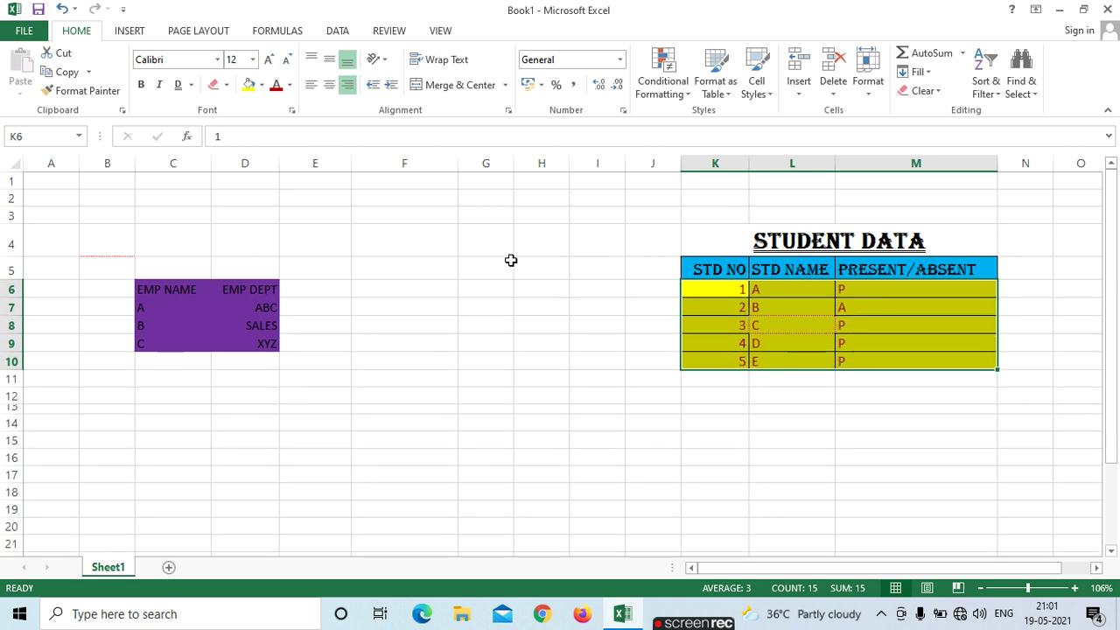
left_click(511, 264)
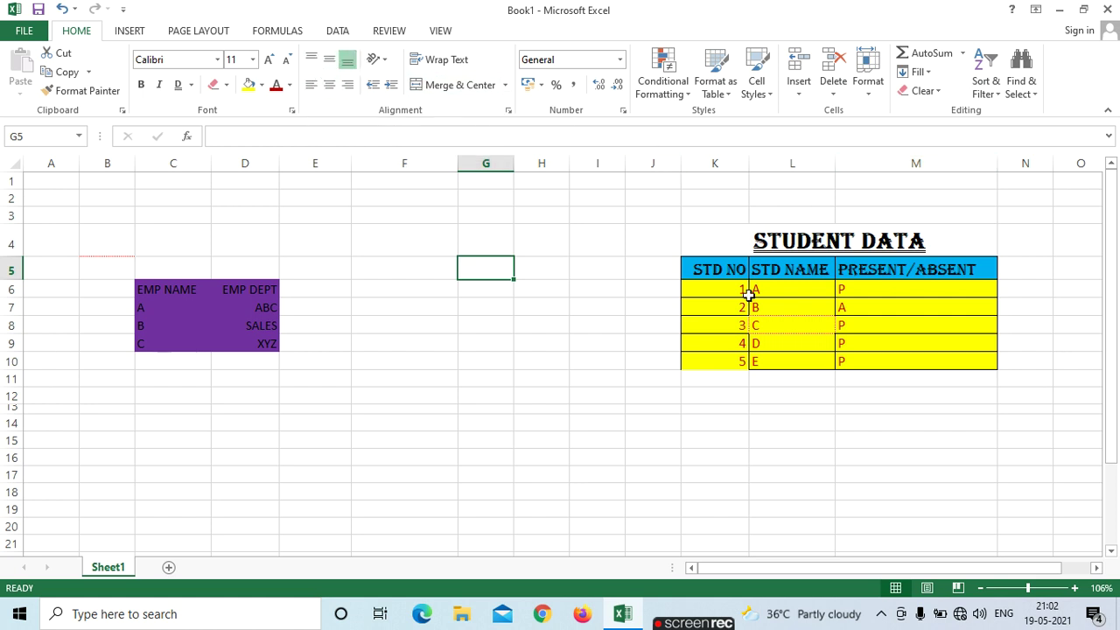
Centre the STD NO numbers 1–5 in K6:K10 both vertically and horizontally.
left_click_drag(732, 293, 729, 355)
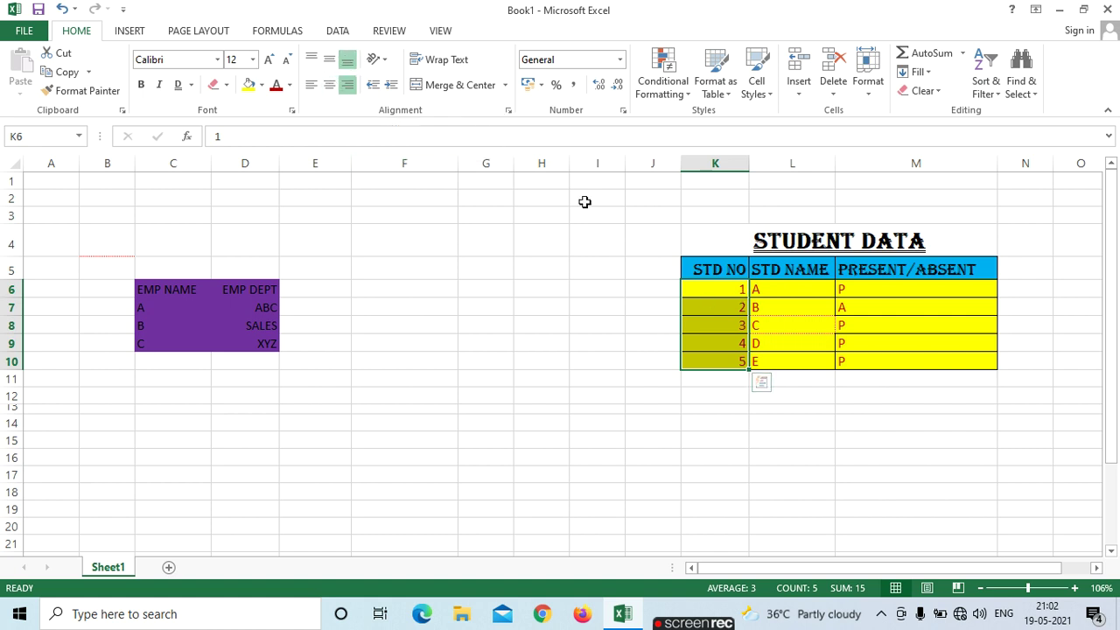
left_click(329, 59)
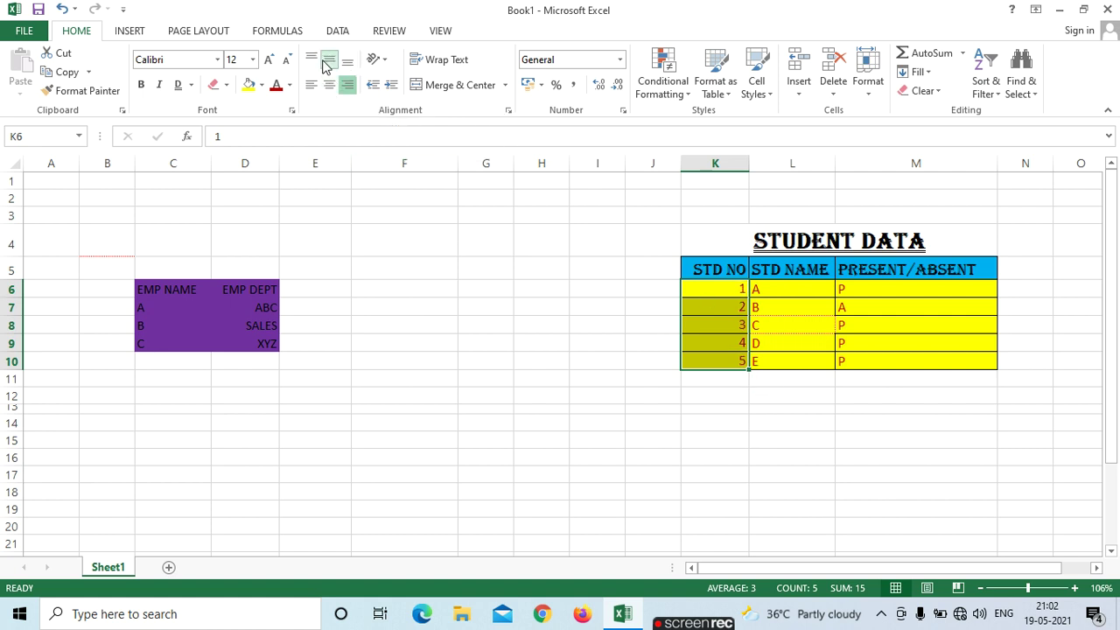
left_click(333, 89)
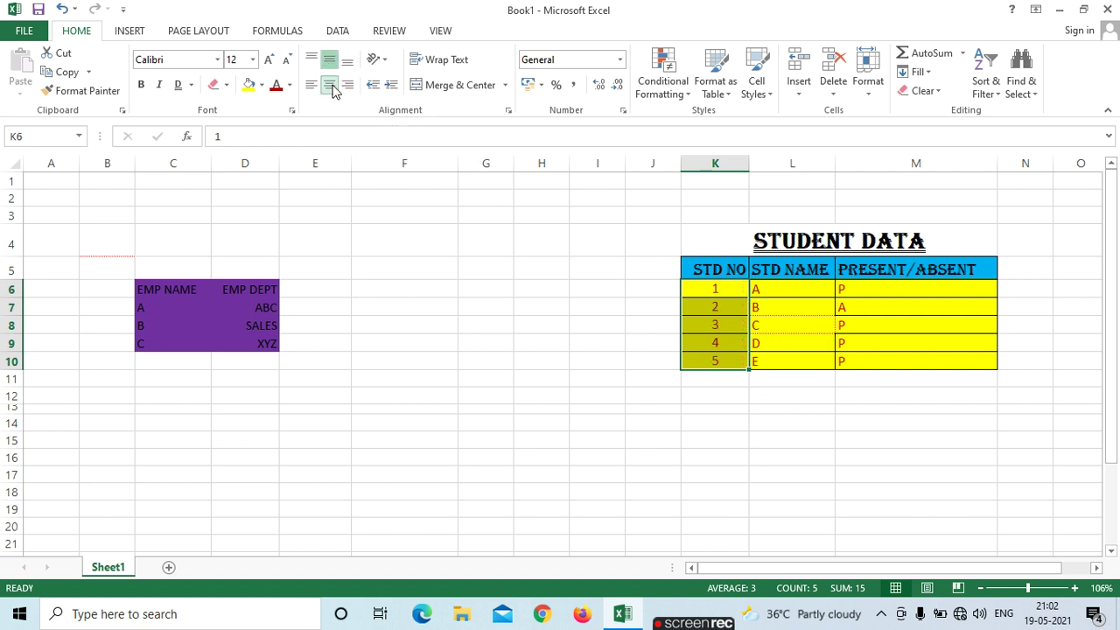
left_click(827, 246)
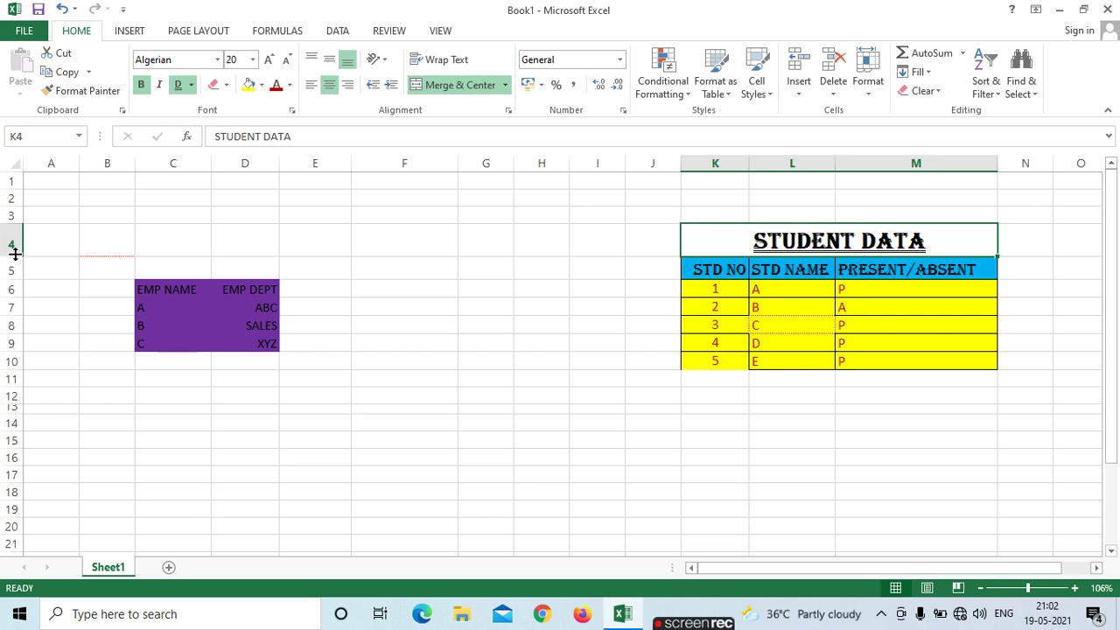
Heighten row 4 to about 49.5 and top-align the STUDENT DATA title after trying each vertical option.
left_click_drag(15, 255, 31, 278)
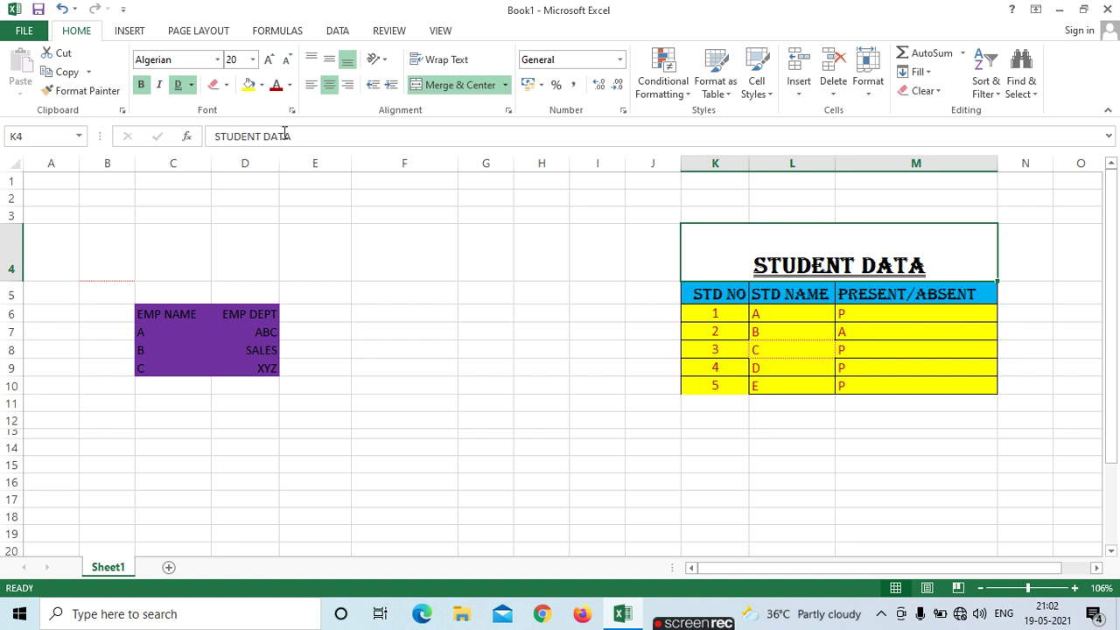
left_click(313, 61)
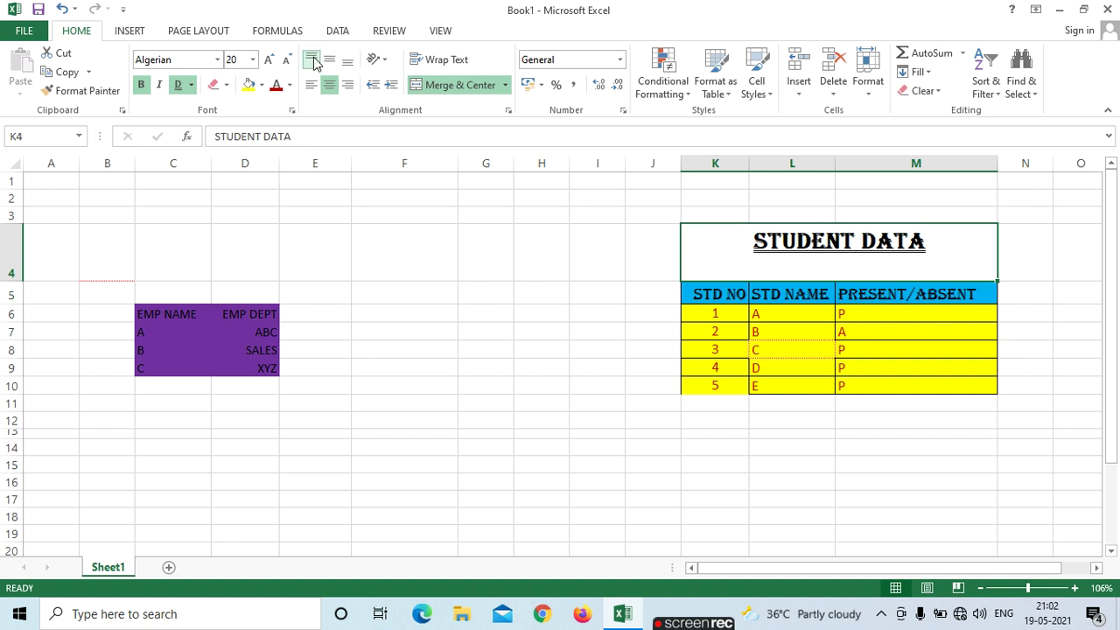
left_click(329, 60)
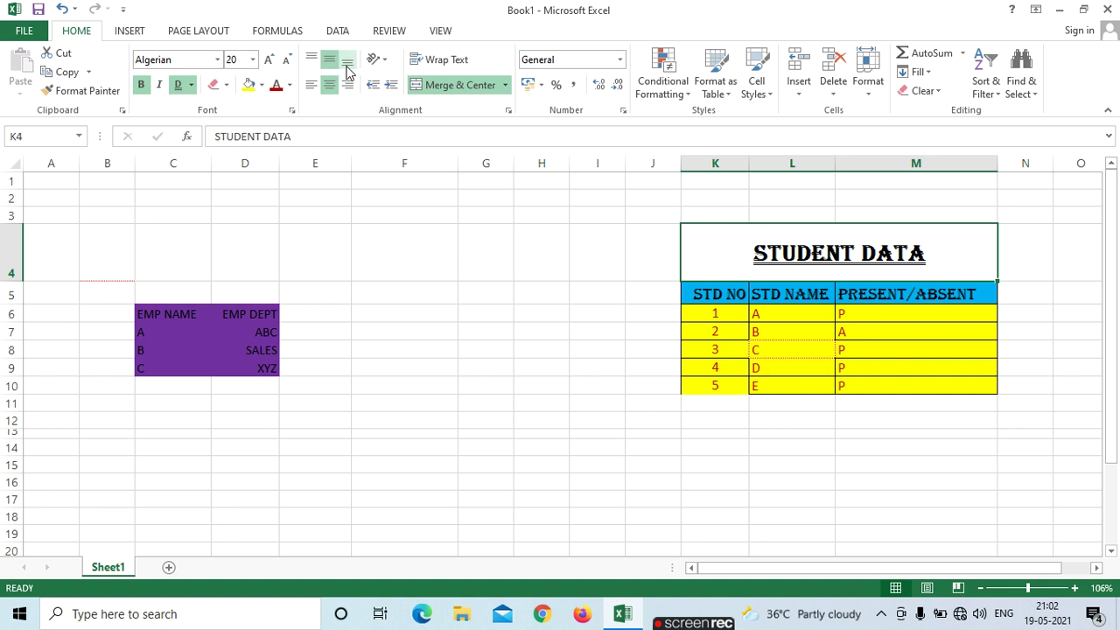
left_click(348, 61)
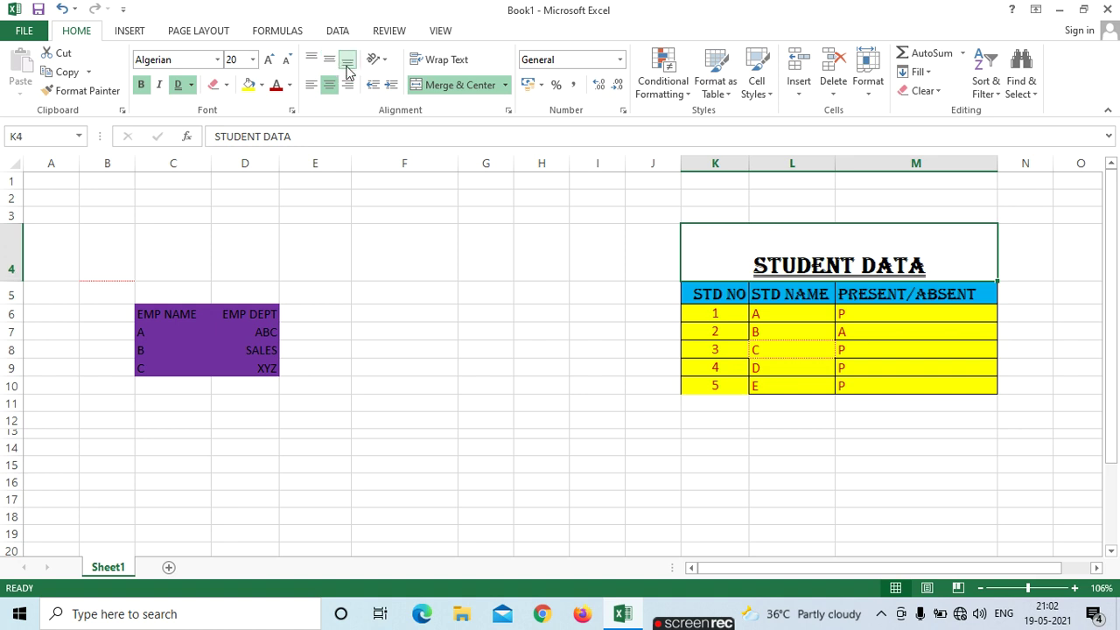
left_click(313, 61)
left_click(329, 59)
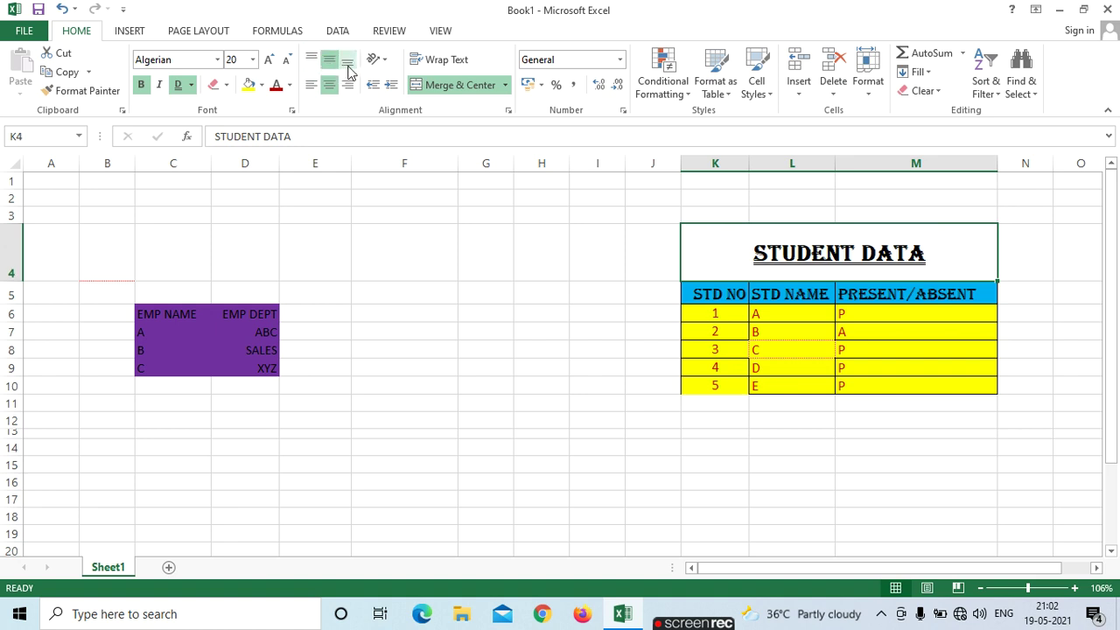
left_click(347, 61)
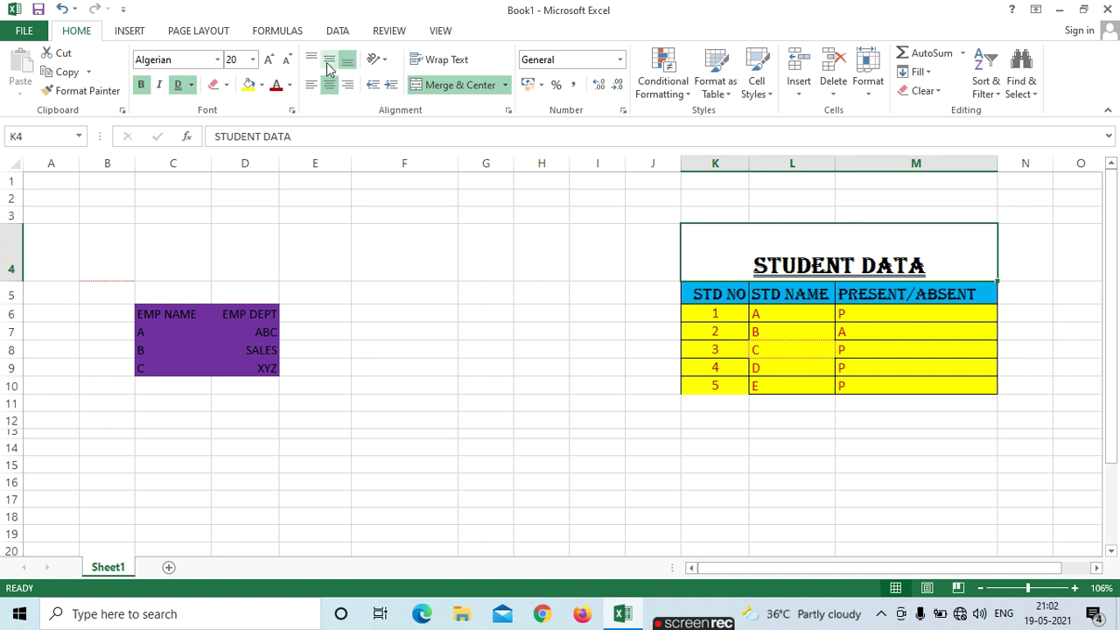
left_click(312, 61)
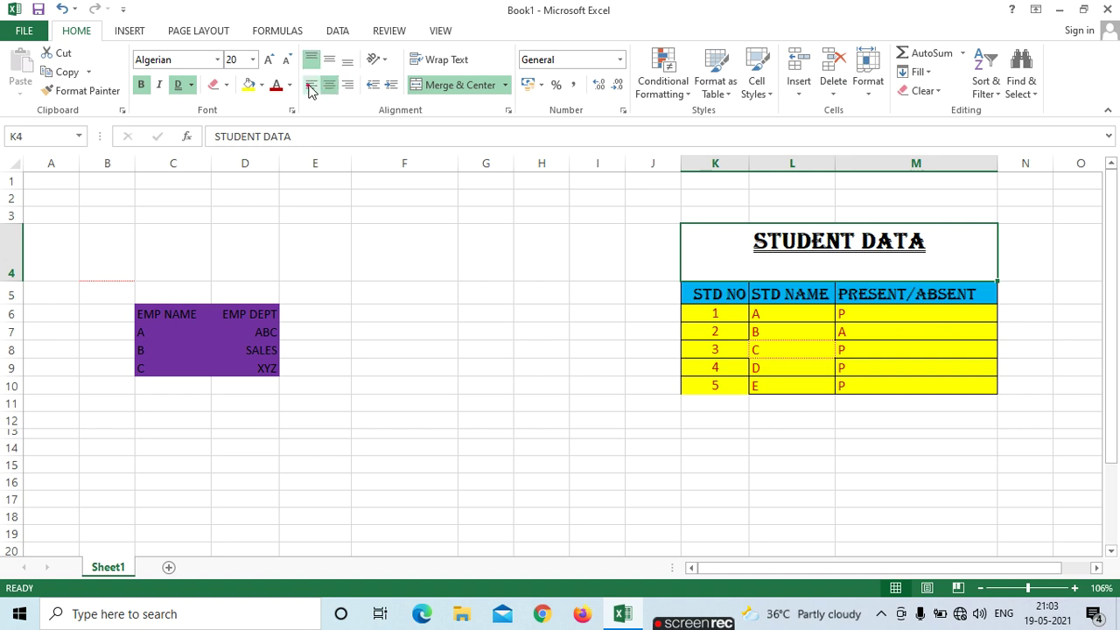
Try left, centre and right horizontal alignment on the STUDENT DATA title, including with middle vertical alignment.
left_click(309, 86)
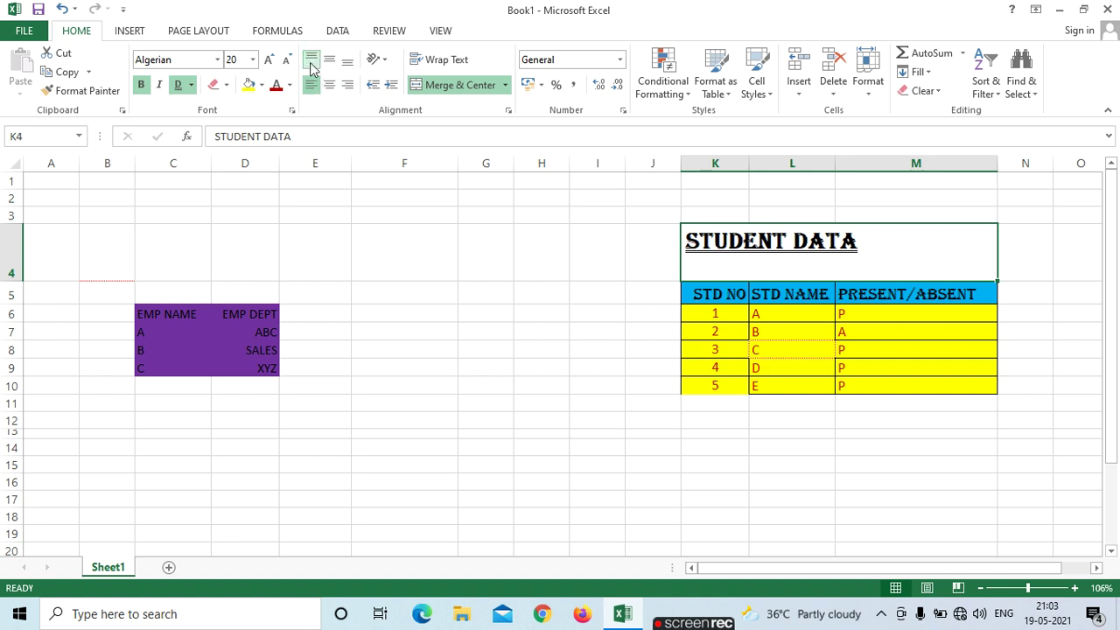
left_click(330, 85)
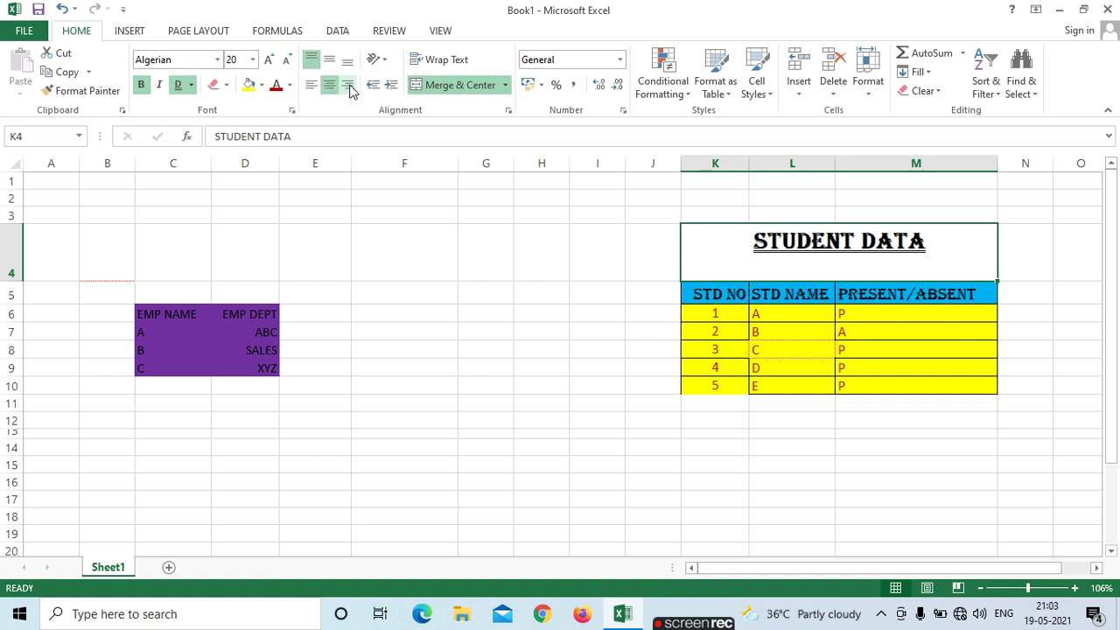
left_click(349, 88)
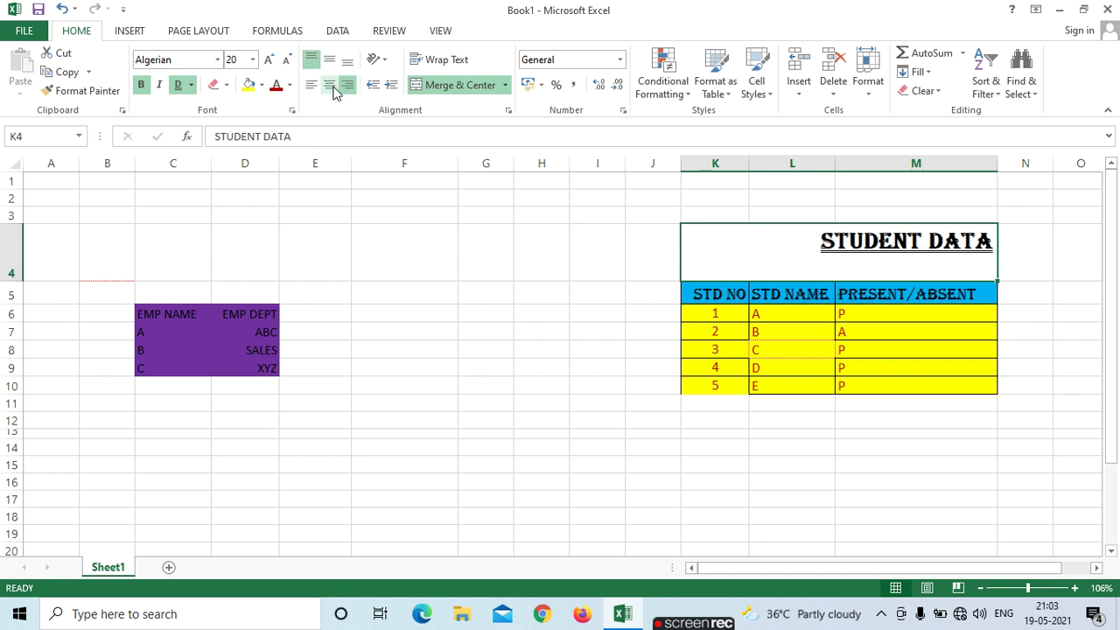
left_click(311, 85)
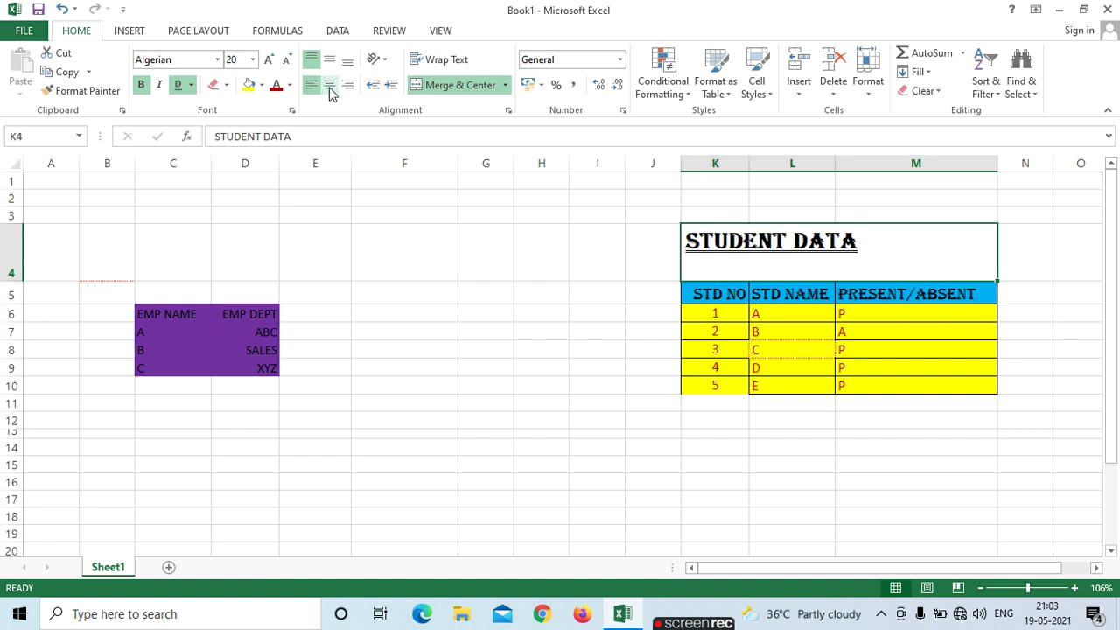
left_click(329, 85)
left_click(347, 86)
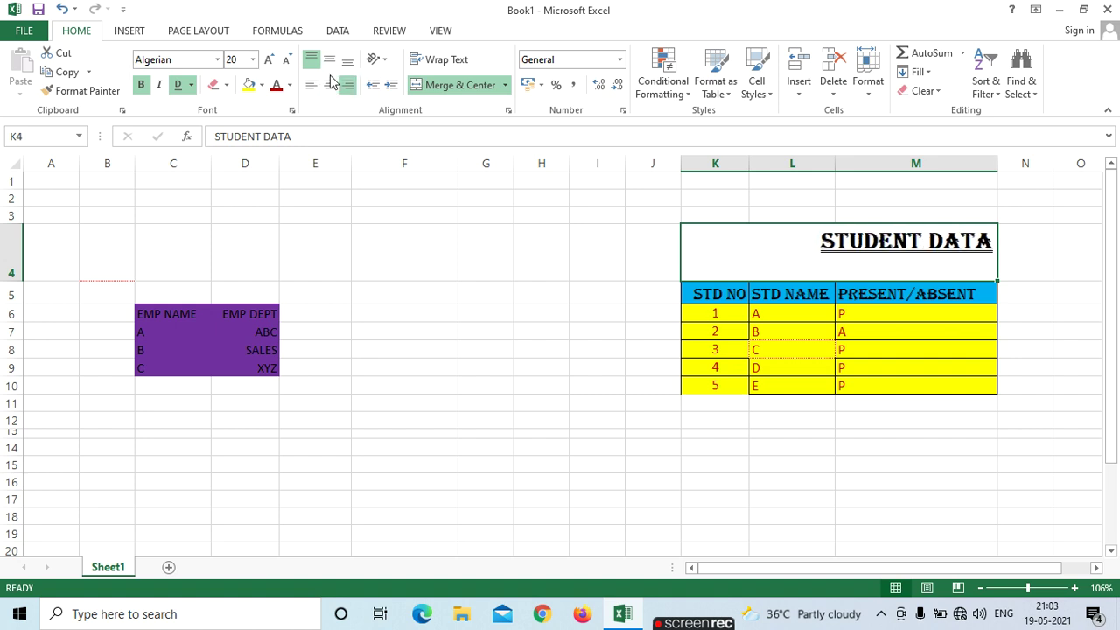
left_click(329, 61)
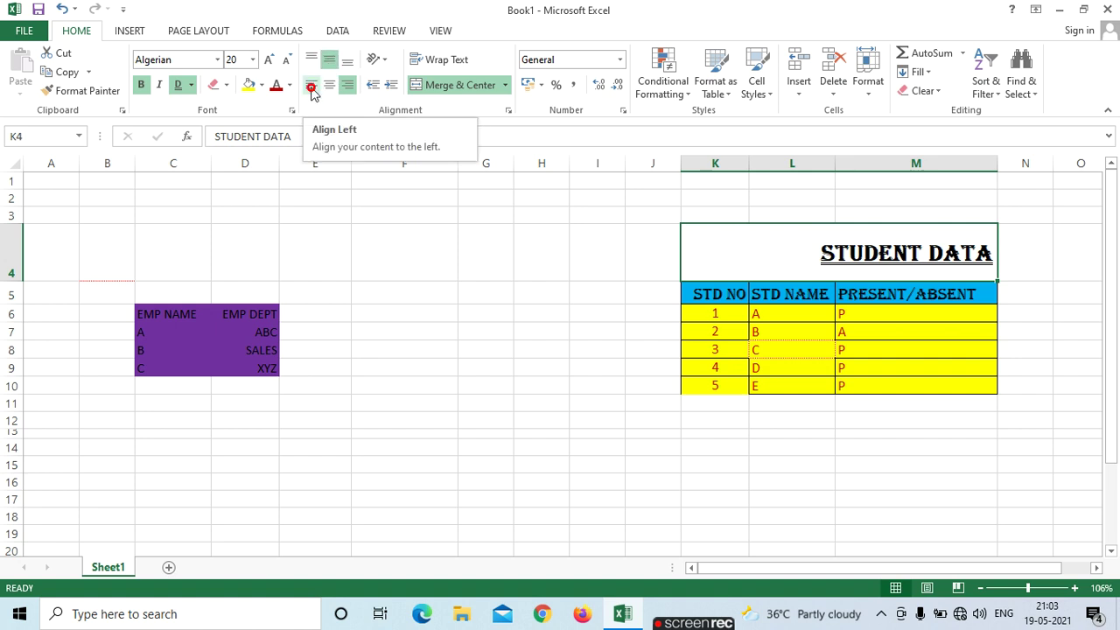
left_click(312, 90)
left_click(330, 87)
left_click(347, 90)
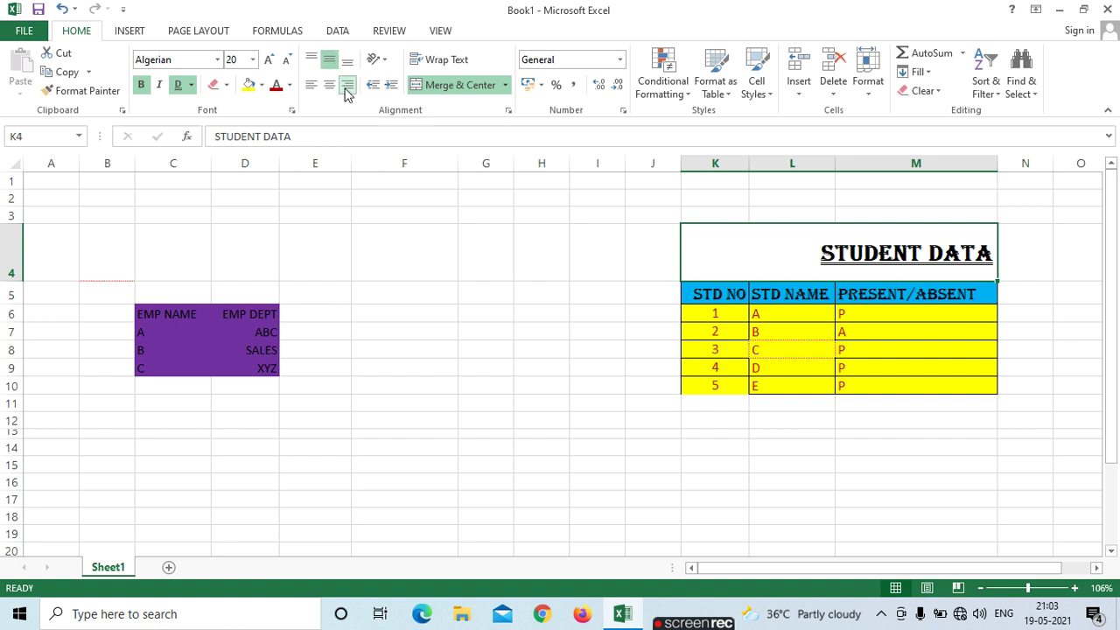
left_click(312, 85)
left_click(330, 87)
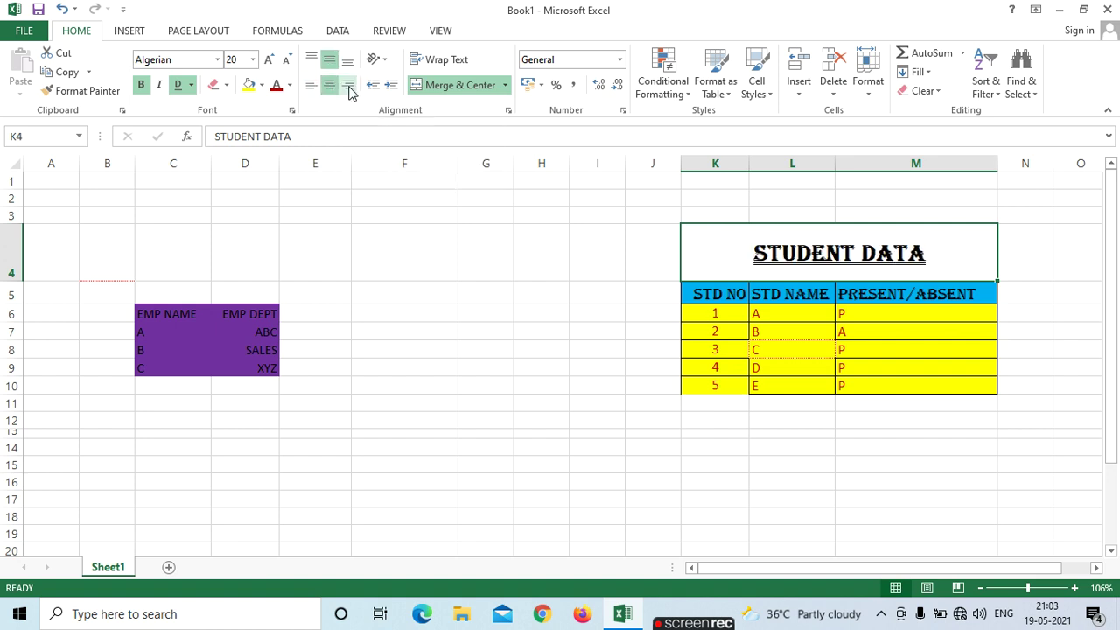
left_click(347, 87)
Compare bottom, top and middle positions with each horizontal option, ending on Middle Align and Center.
left_click(346, 63)
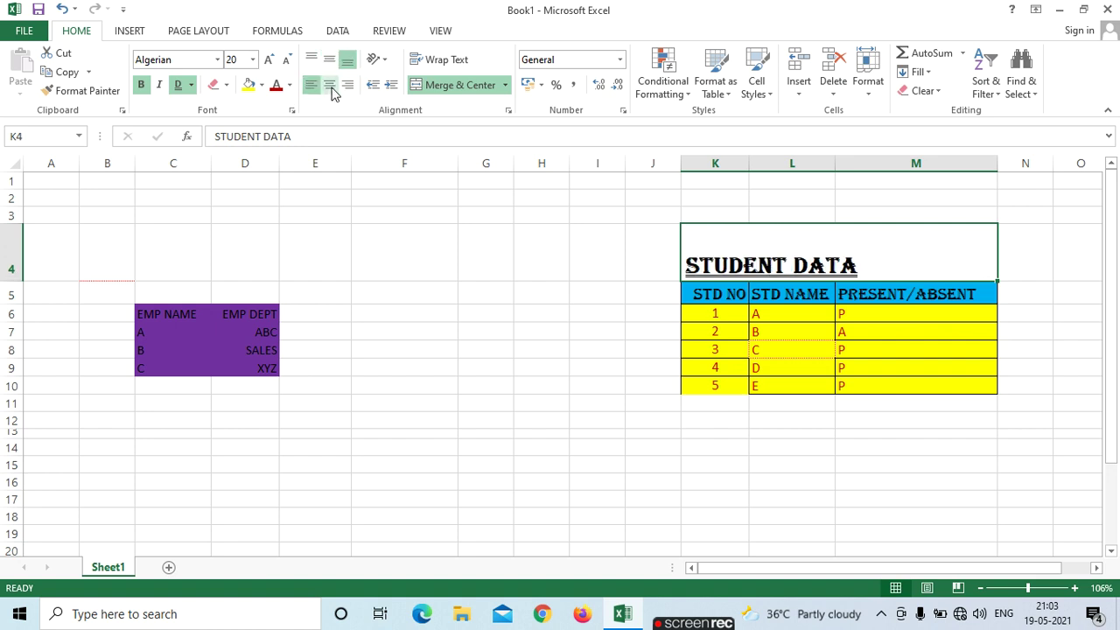
left_click(330, 85)
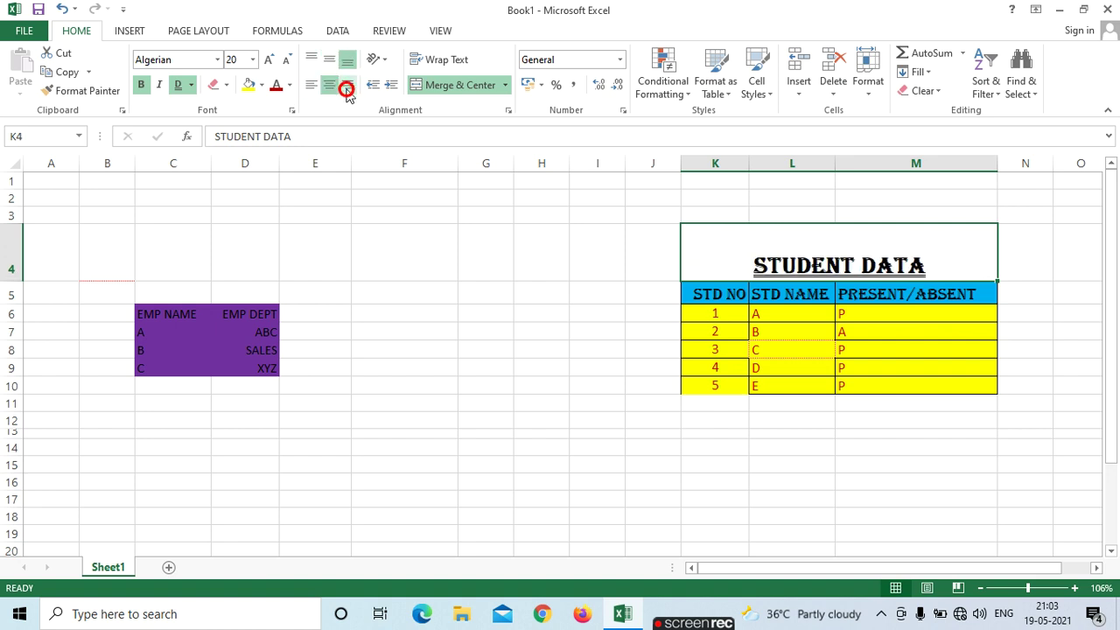
left_click(346, 88)
left_click(311, 59)
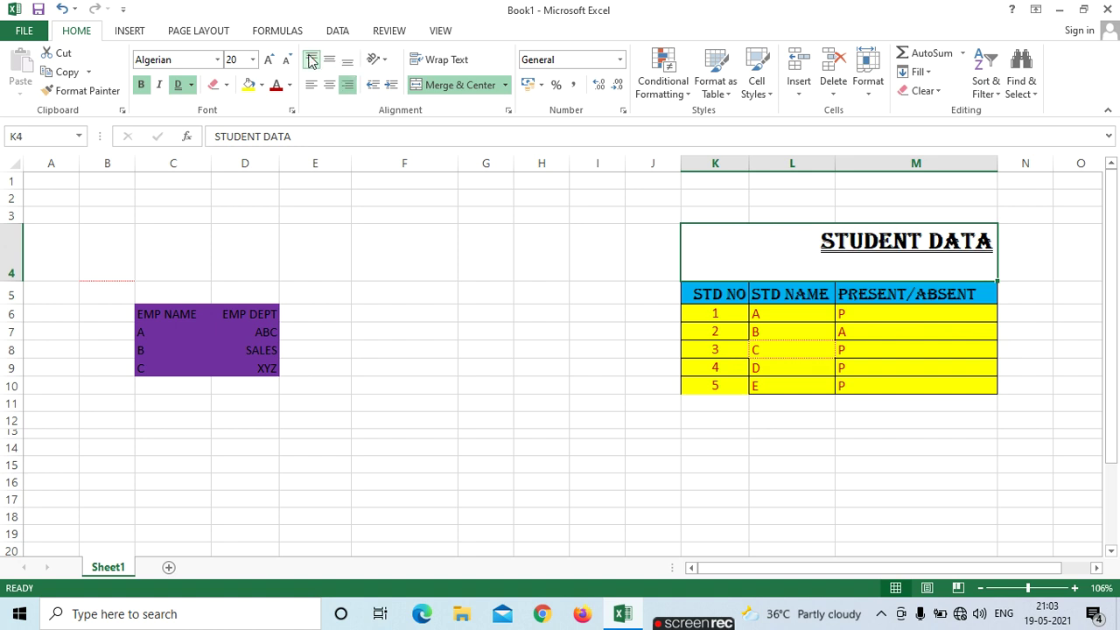
left_click(311, 85)
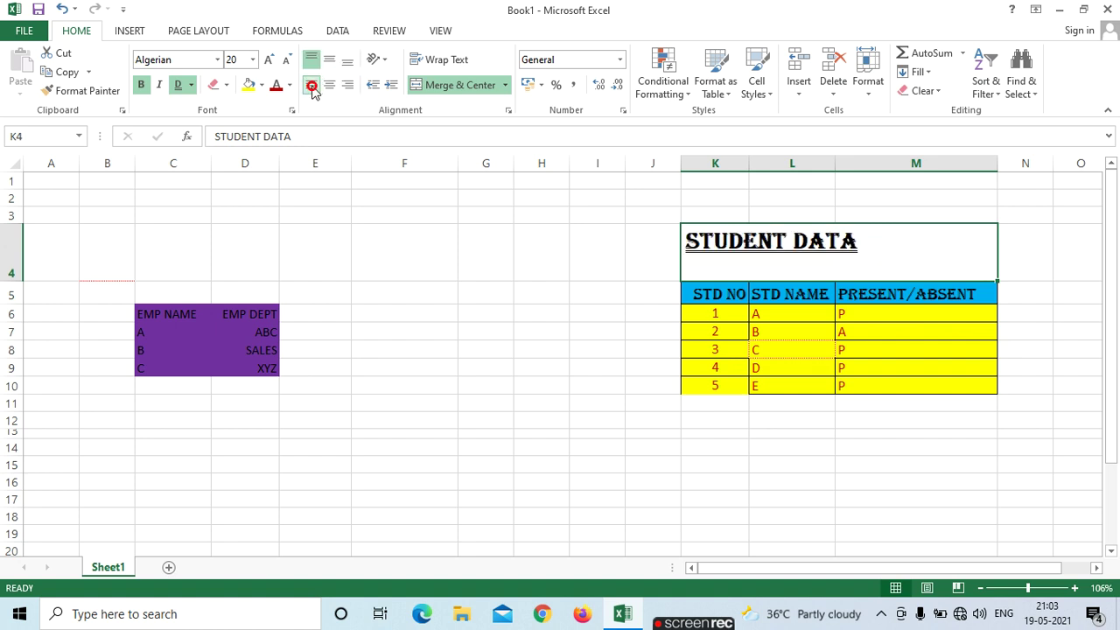
left_click(330, 85)
left_click(346, 88)
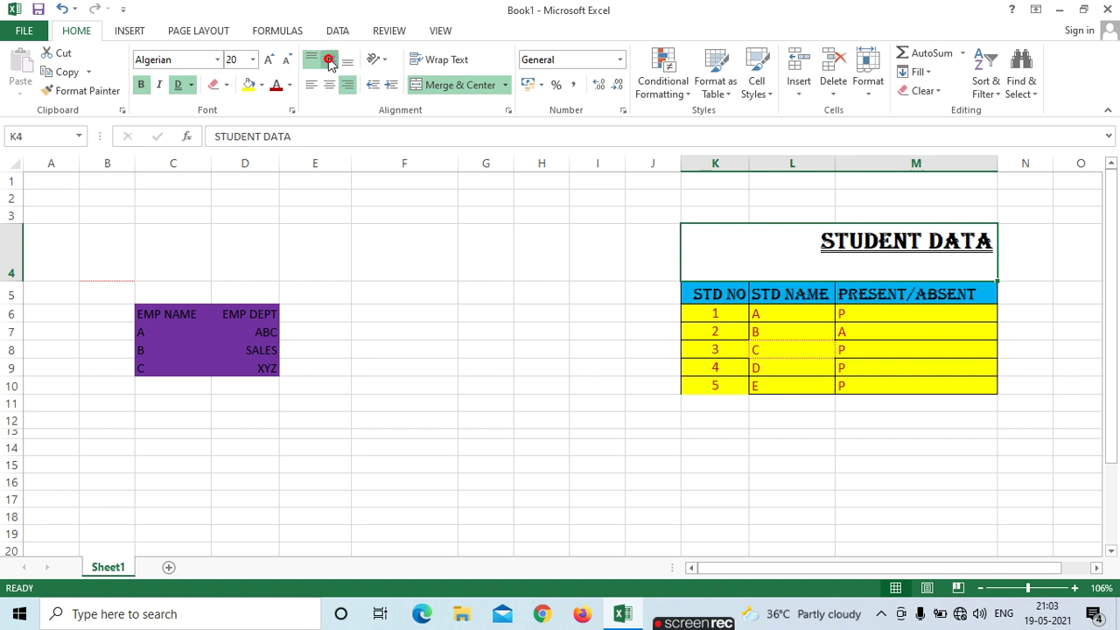
left_click(329, 60)
left_click(311, 84)
left_click(330, 85)
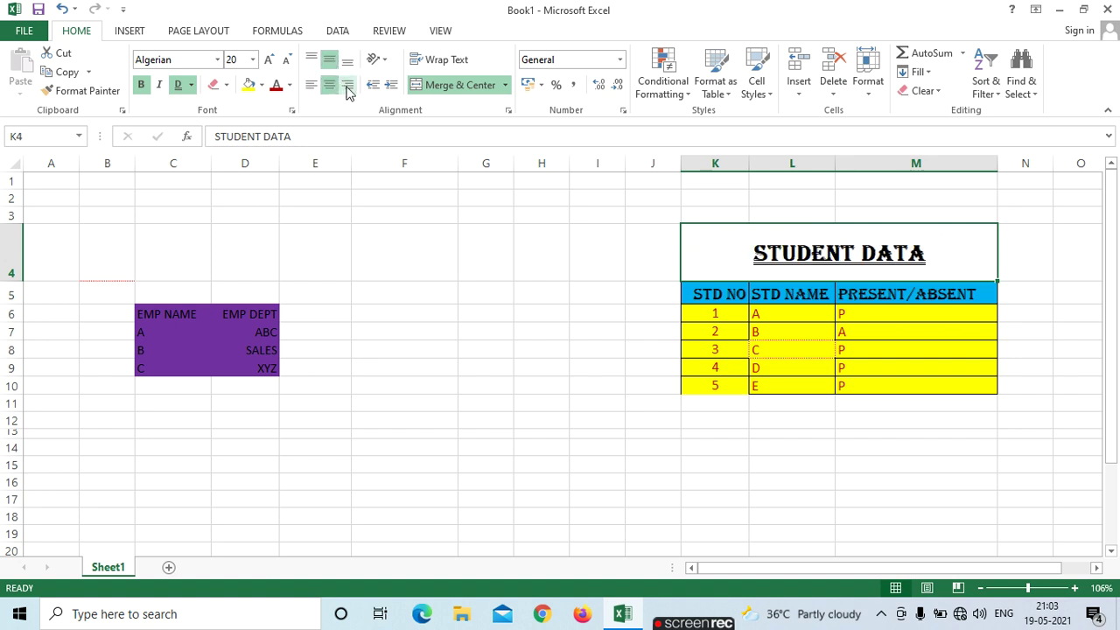
left_click(346, 85)
left_click(347, 61)
left_click(310, 85)
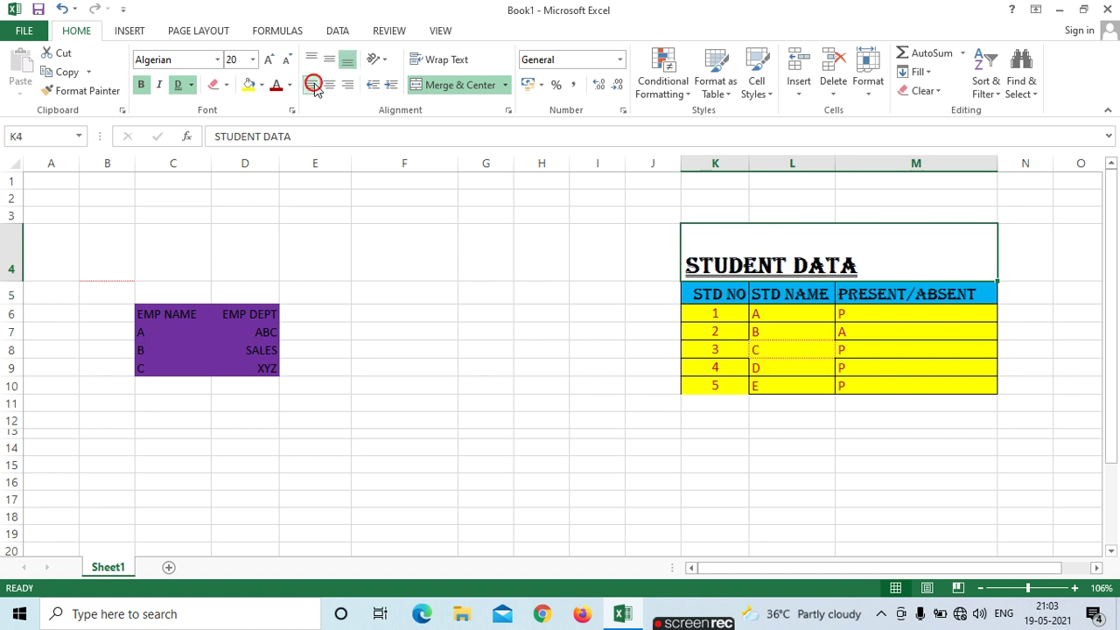
left_click(330, 85)
left_click(347, 85)
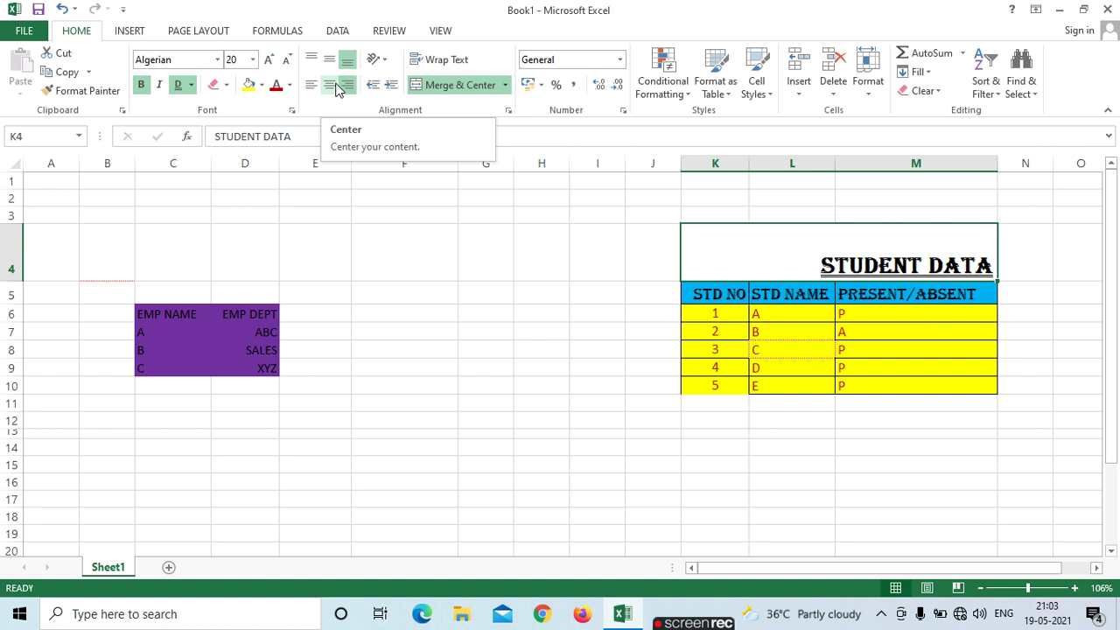
left_click(330, 62)
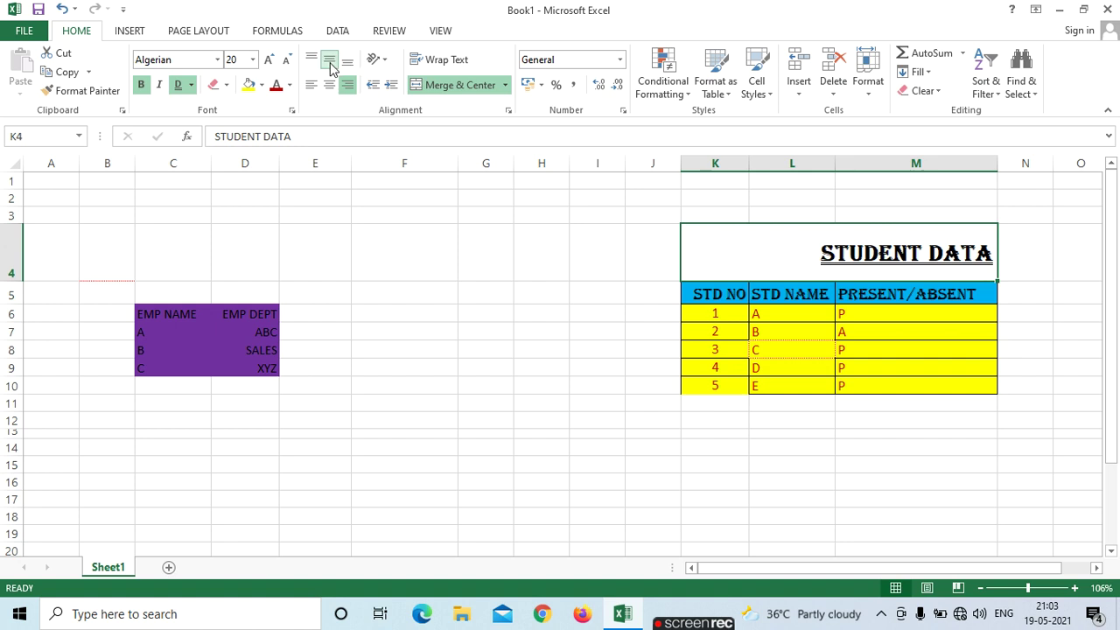
left_click(327, 88)
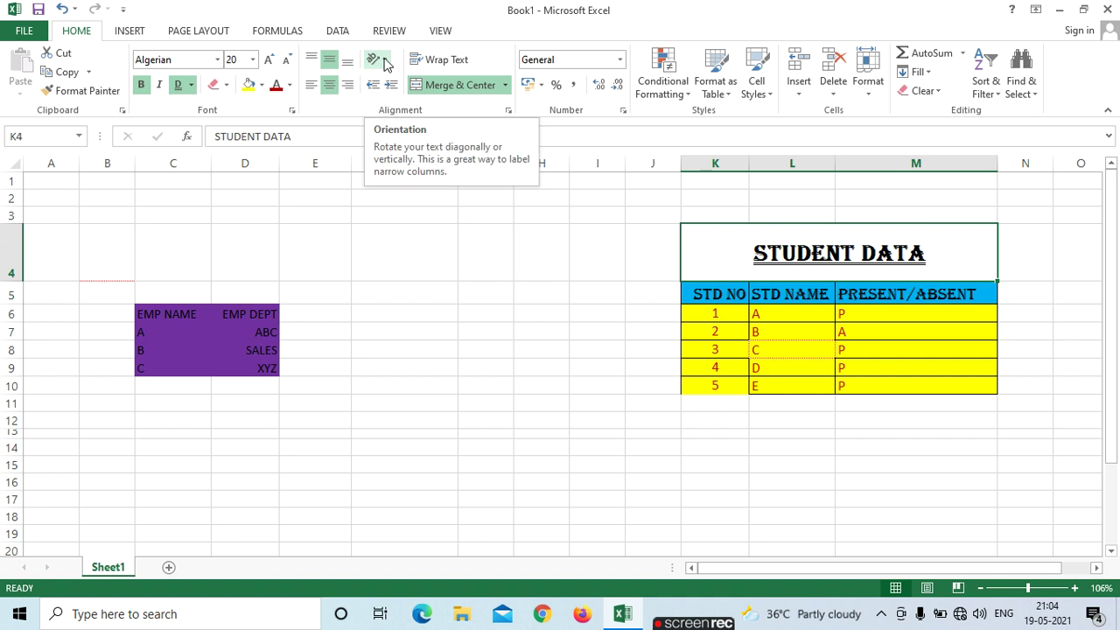
Angle the STUDENT DATA title counterclockwise, shrinking the rows above and making row 4 taller.
left_click(385, 62)
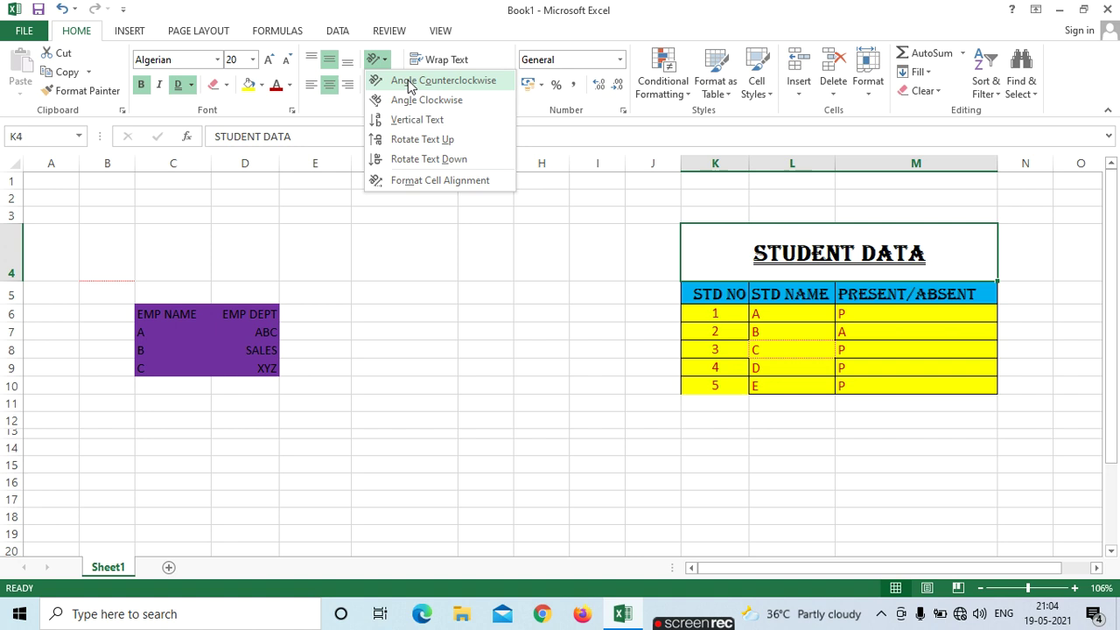
left_click(409, 83)
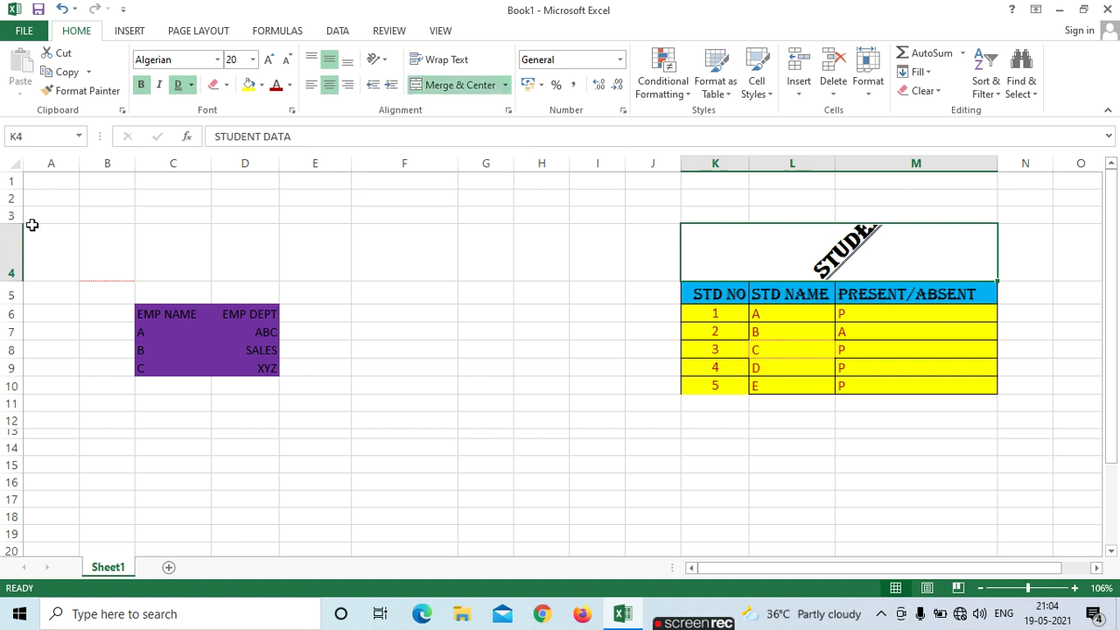
left_click_drag(22, 222, 26, 187)
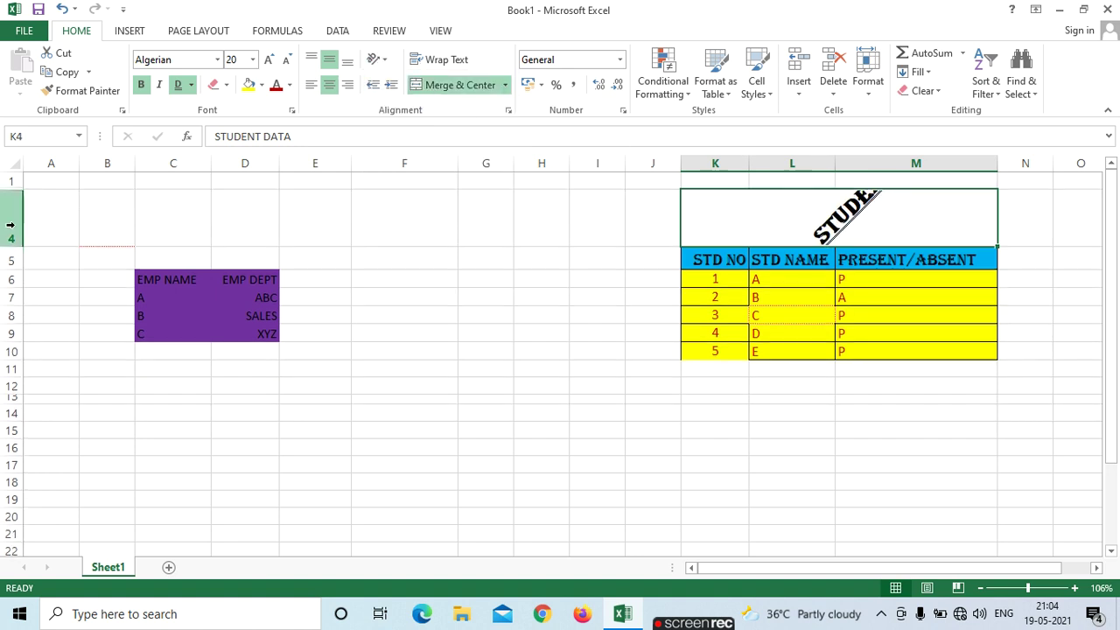
left_click_drag(22, 246, 22, 315)
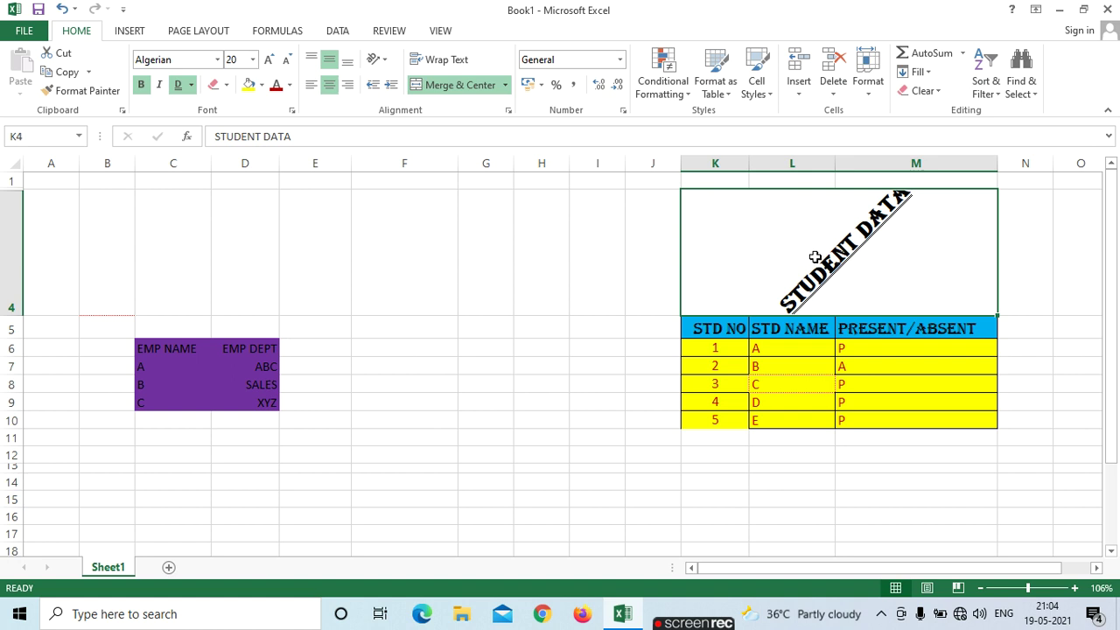
Try Angle Clockwise, Vertical Text and Rotate Text Up, settling on Rotate Text Down in Format Cells.
left_click(383, 61)
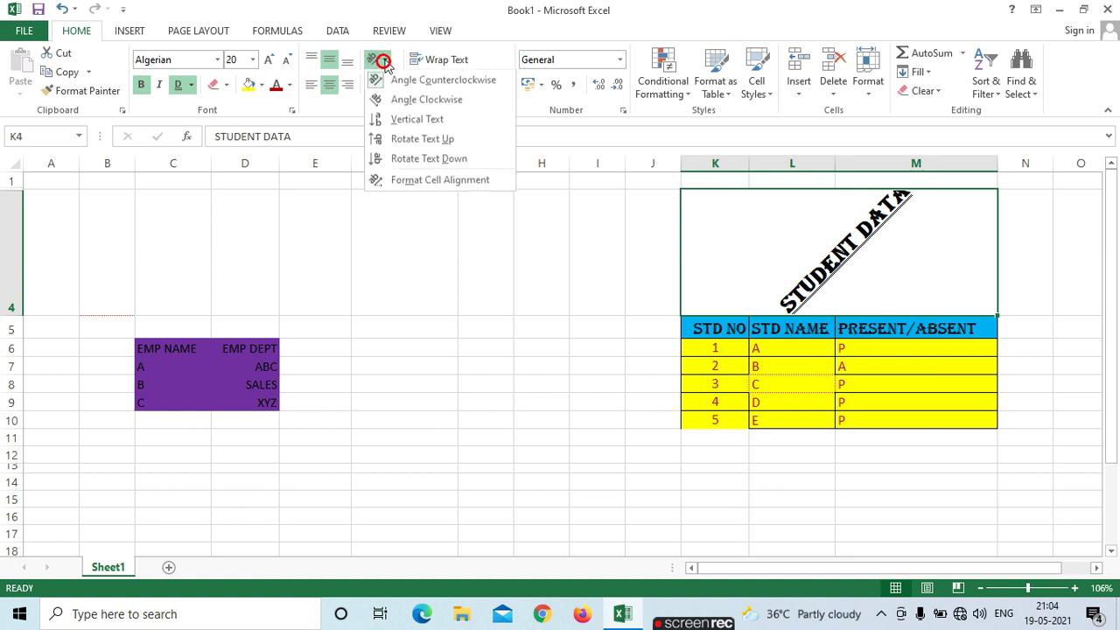
left_click(407, 100)
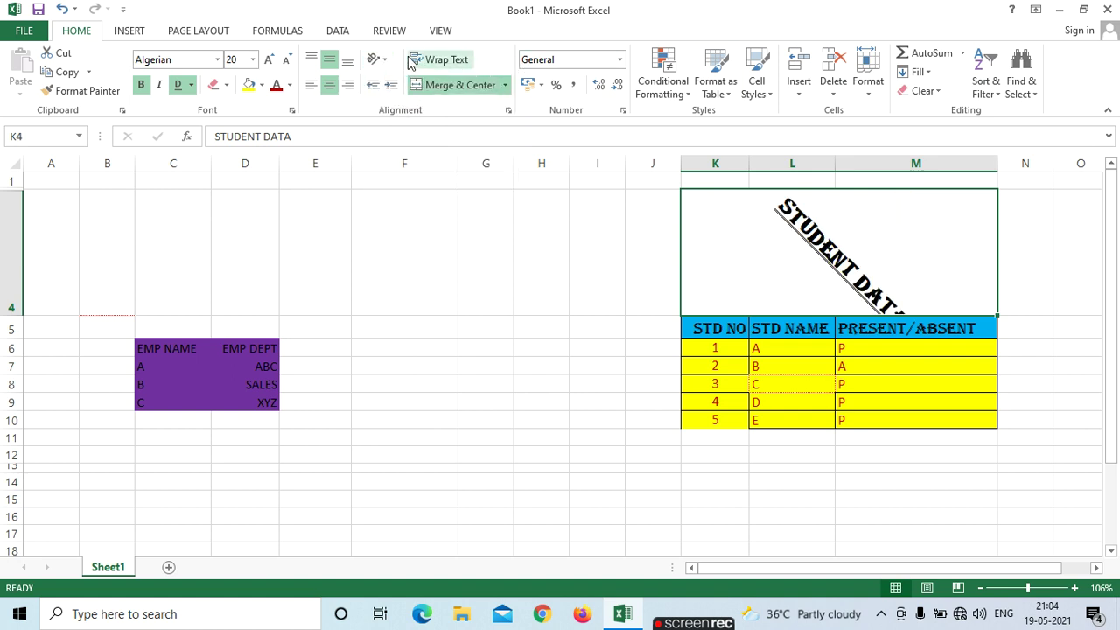
left_click(379, 58)
left_click(389, 123)
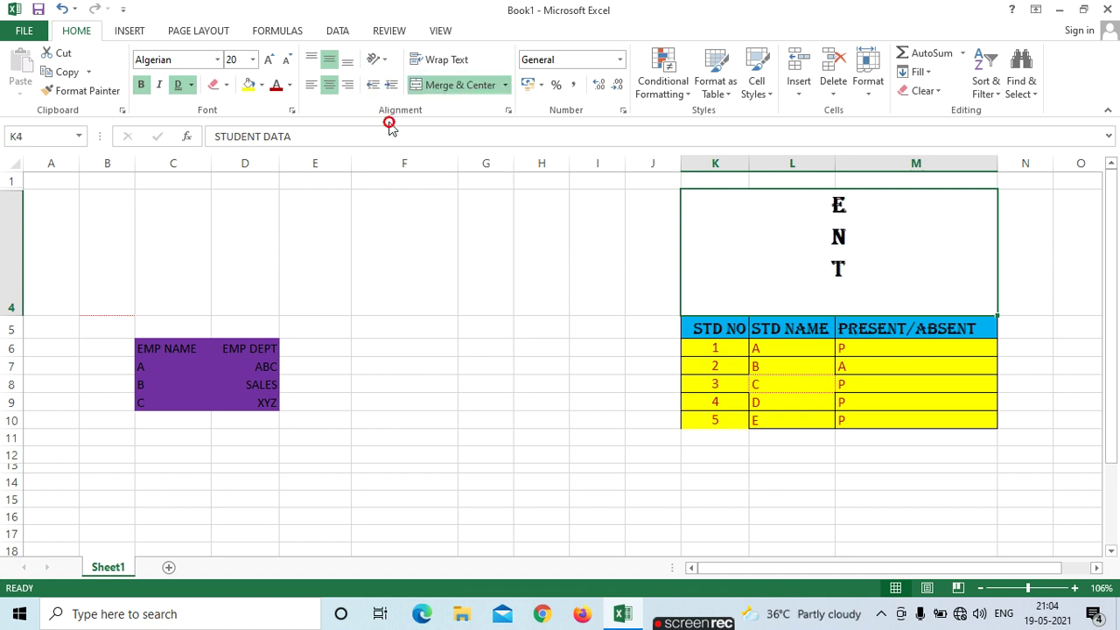
left_click(381, 60)
left_click(393, 139)
left_click(379, 59)
left_click(405, 157)
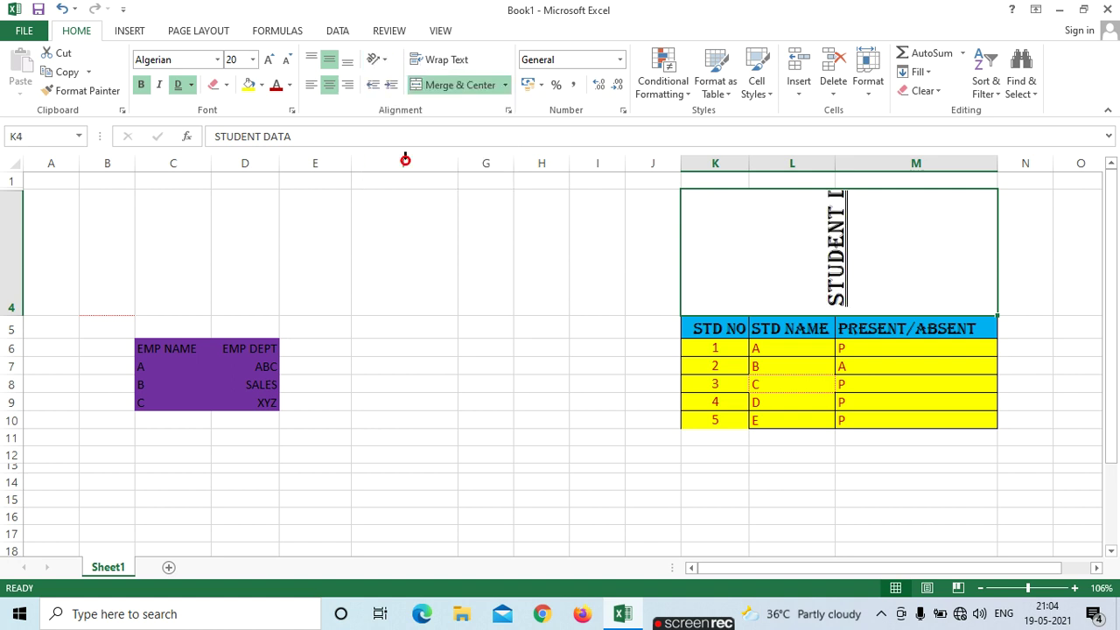
left_click(381, 59)
left_click(402, 182)
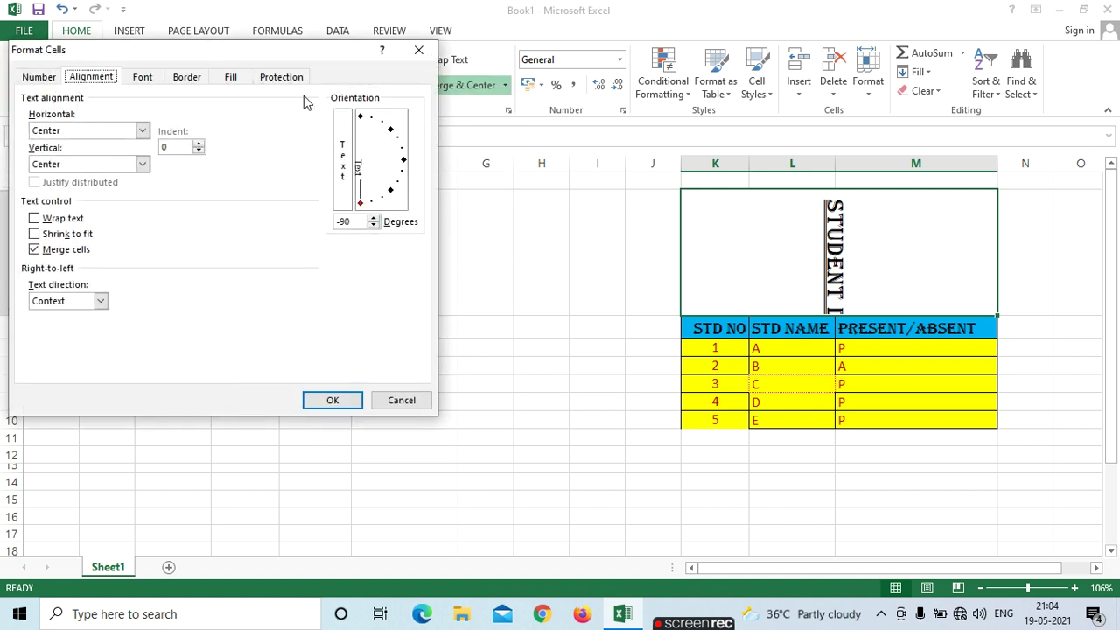
Set the title's orientation back to 0 degrees in Format Cells and confirm.
left_click(362, 203)
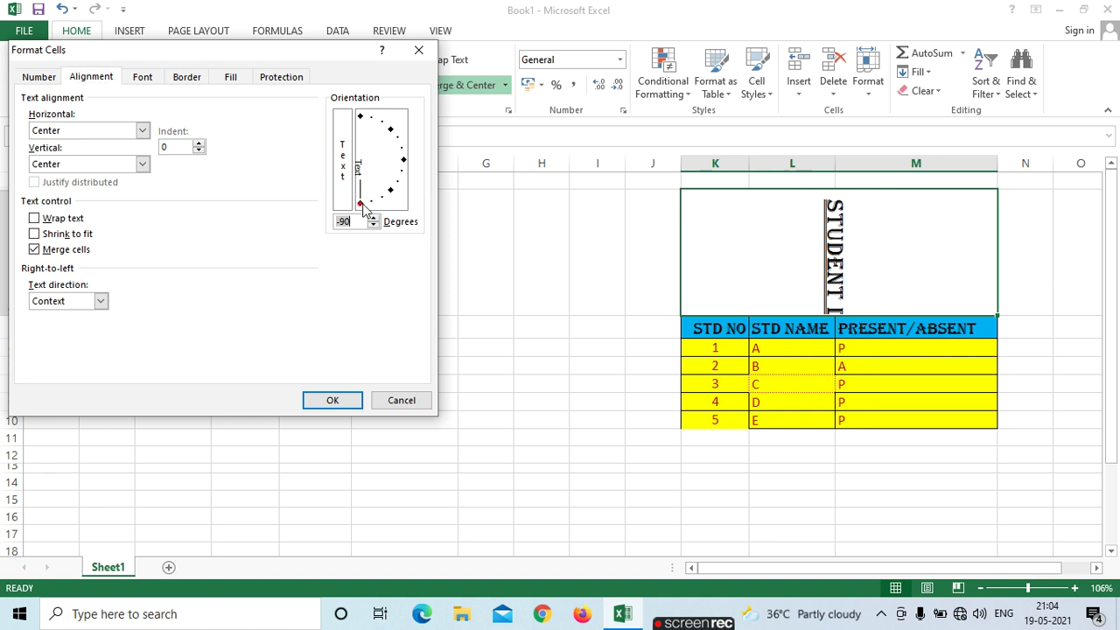
left_click_drag(364, 208, 403, 159)
left_click(333, 400)
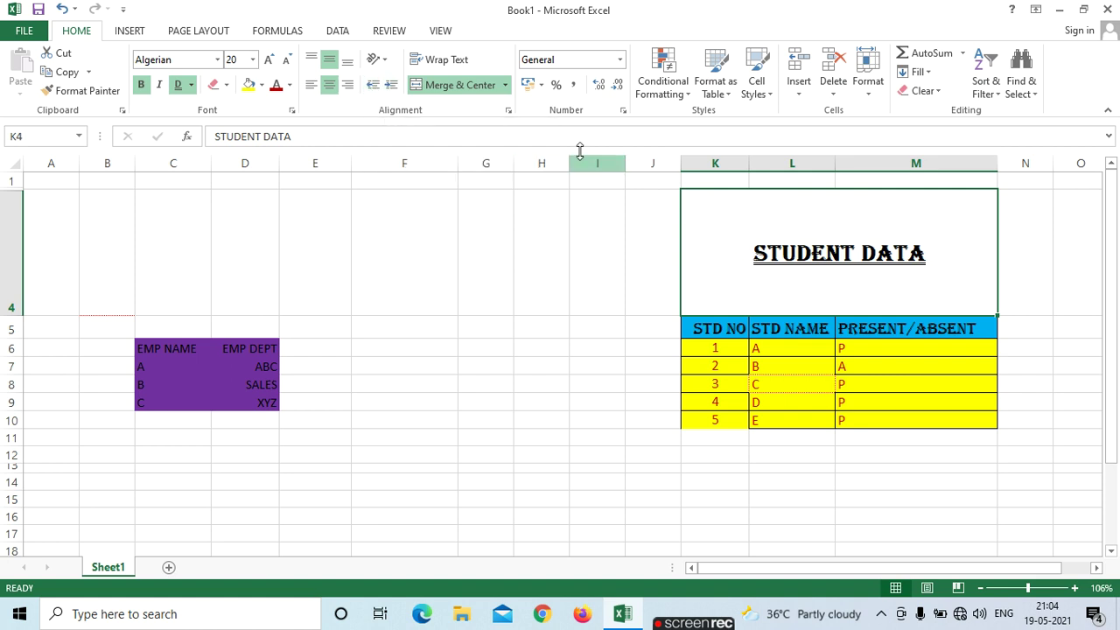
Left-align the STUDENT DATA title and indent it repeatedly to the right.
left_click(373, 86)
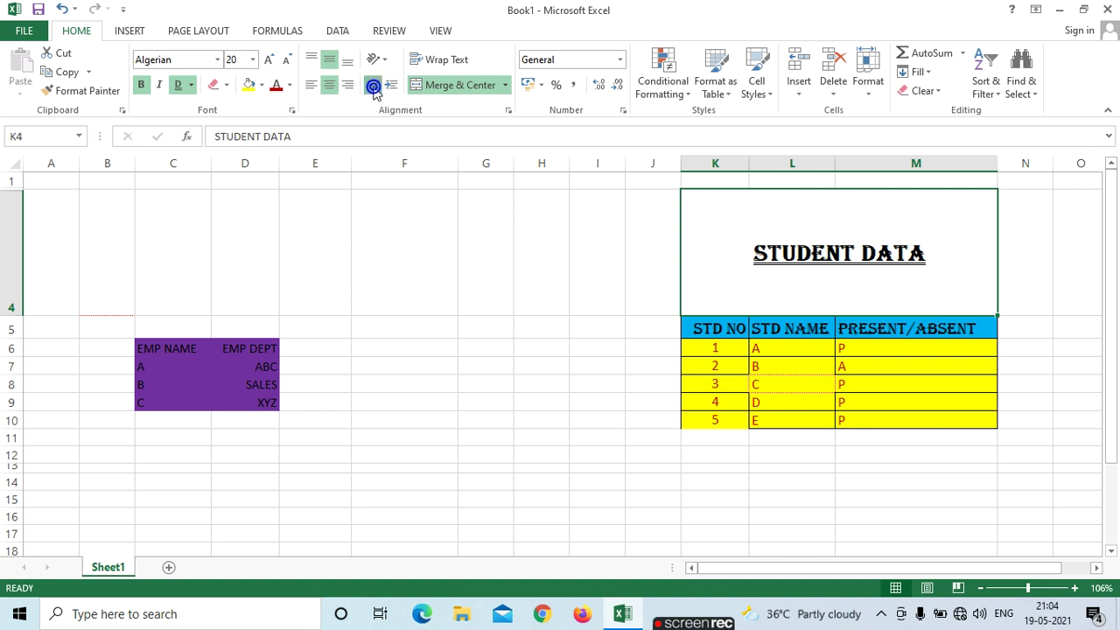
left_click(392, 85)
left_click(392, 86)
left_click(392, 86)
left_click(392, 86)
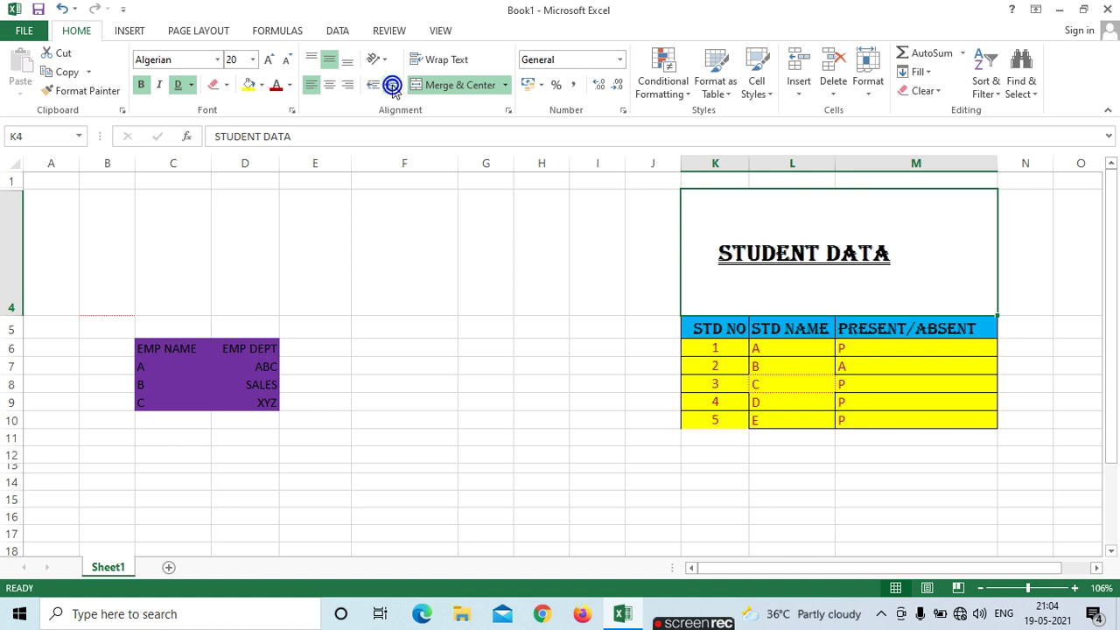
left_click(392, 86)
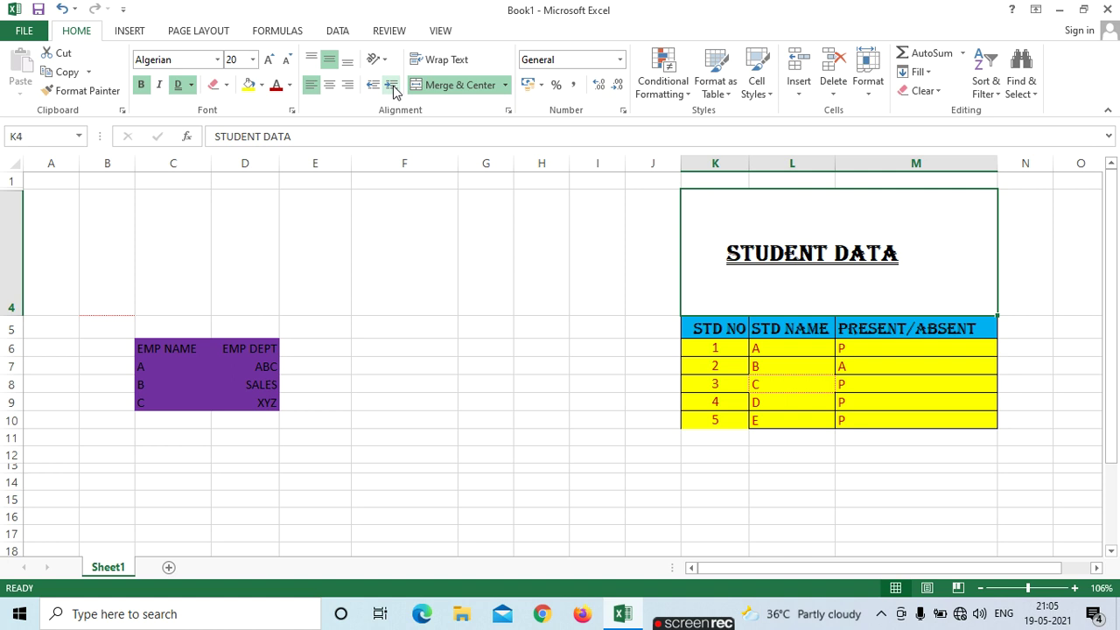
left_click(392, 85)
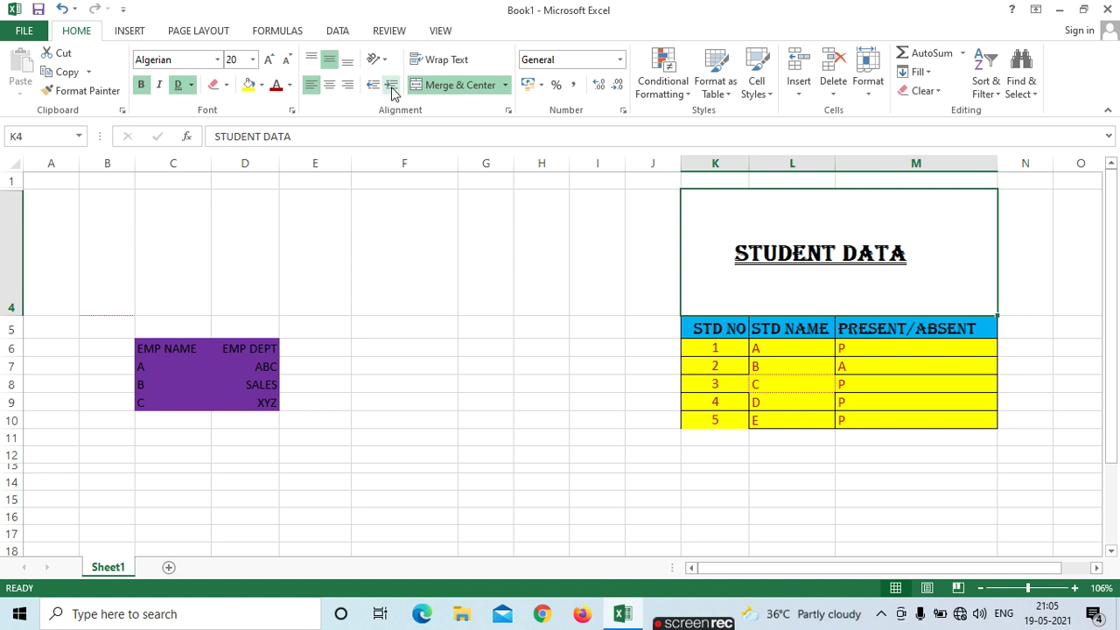
left_click(392, 86)
left_click(392, 85)
left_click(392, 85)
left_click(392, 85)
left_click(392, 86)
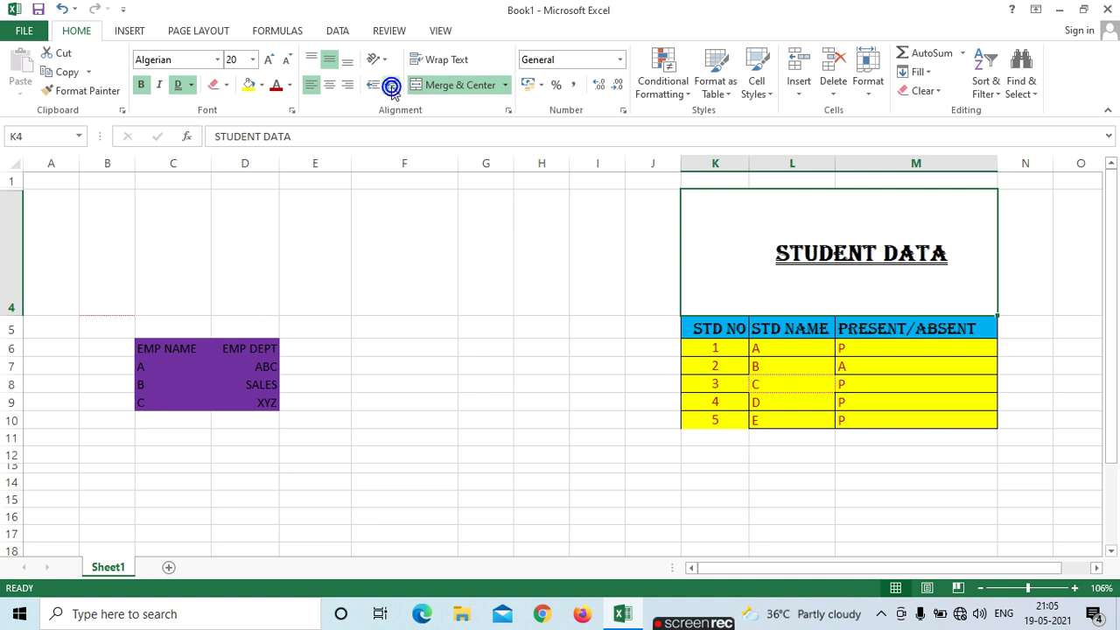
left_click(392, 85)
left_click(392, 85)
left_click(392, 86)
left_click(392, 86)
left_click(392, 86)
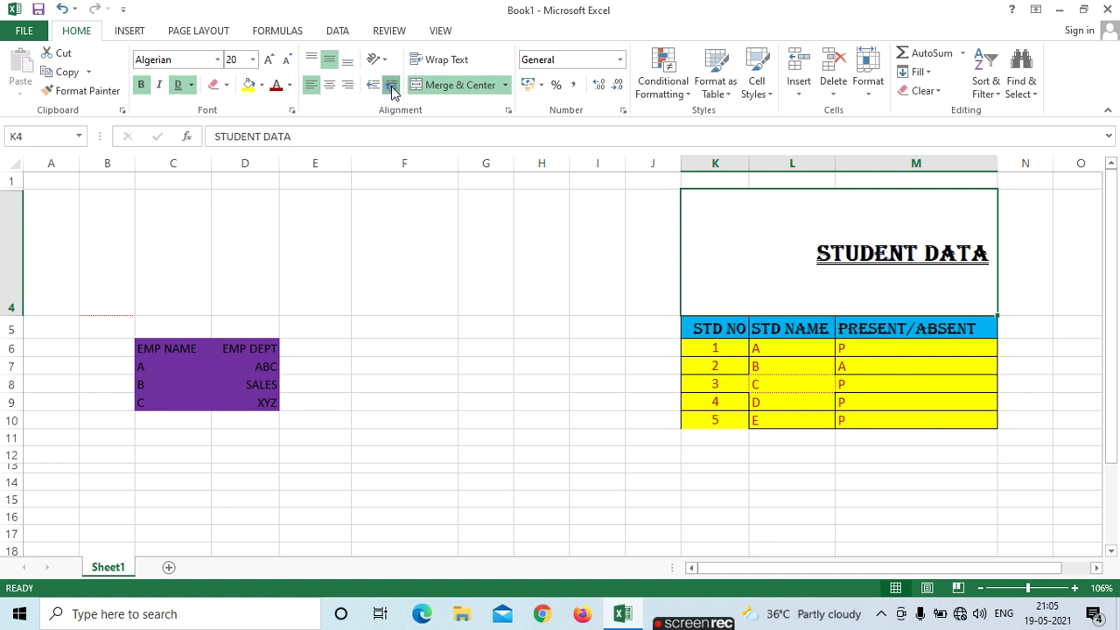
left_click(392, 86)
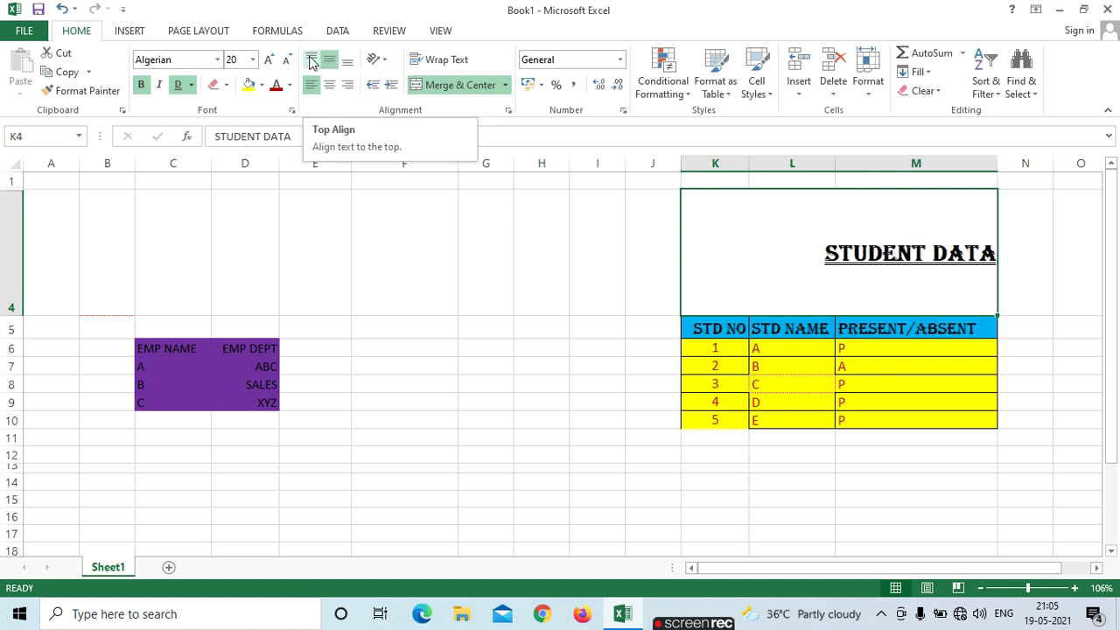
Bottom-align the title after trying top and middle, then reduce its indent several steps.
left_click(313, 57)
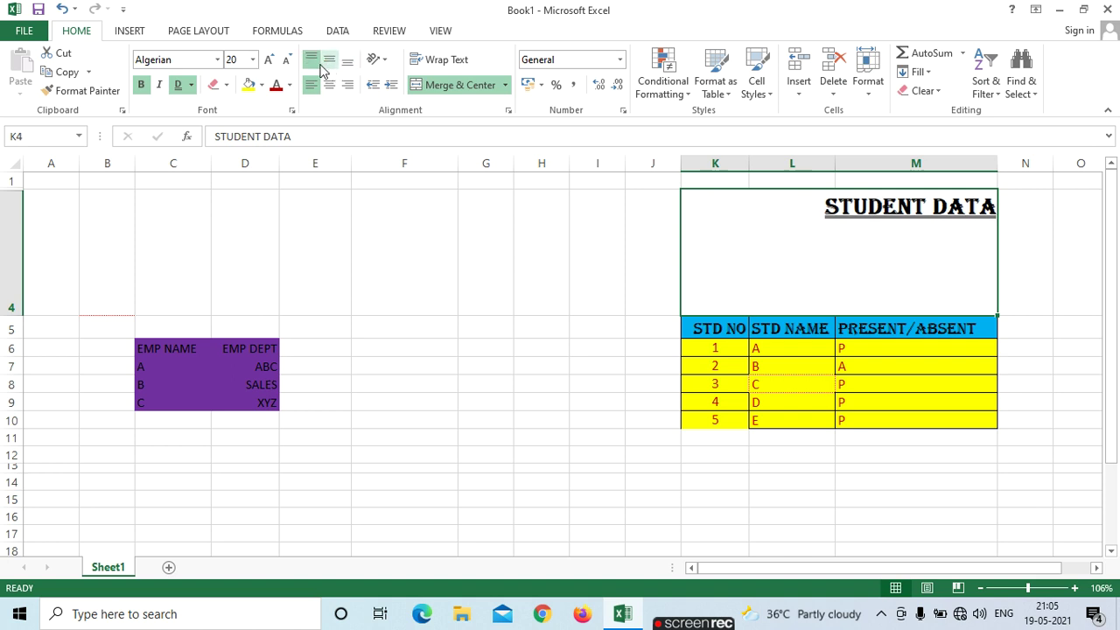
left_click(328, 69)
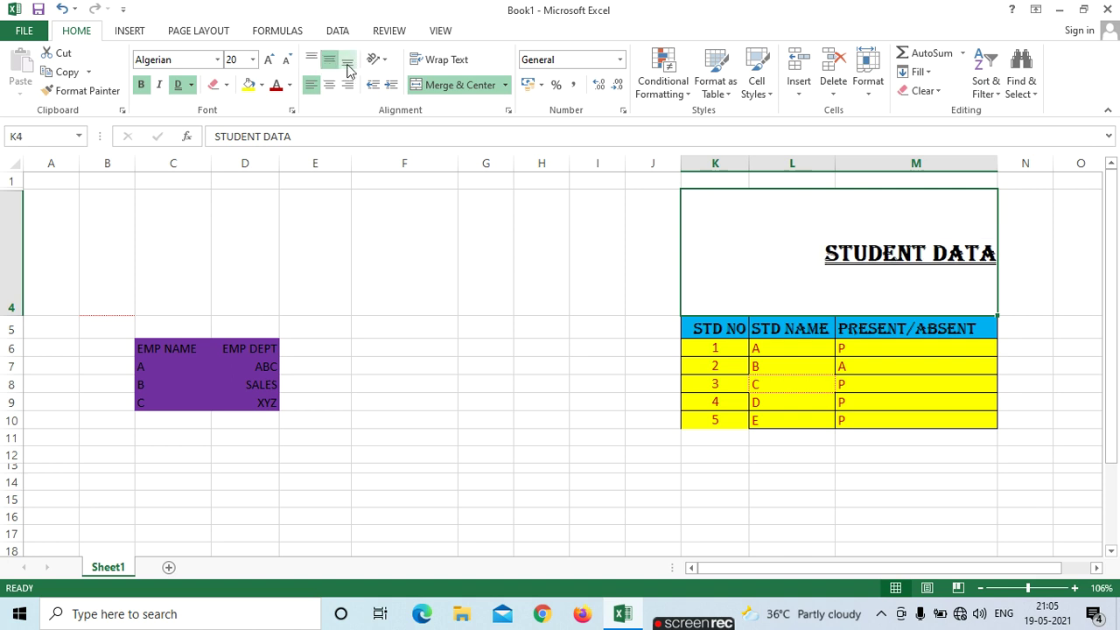
left_click(347, 63)
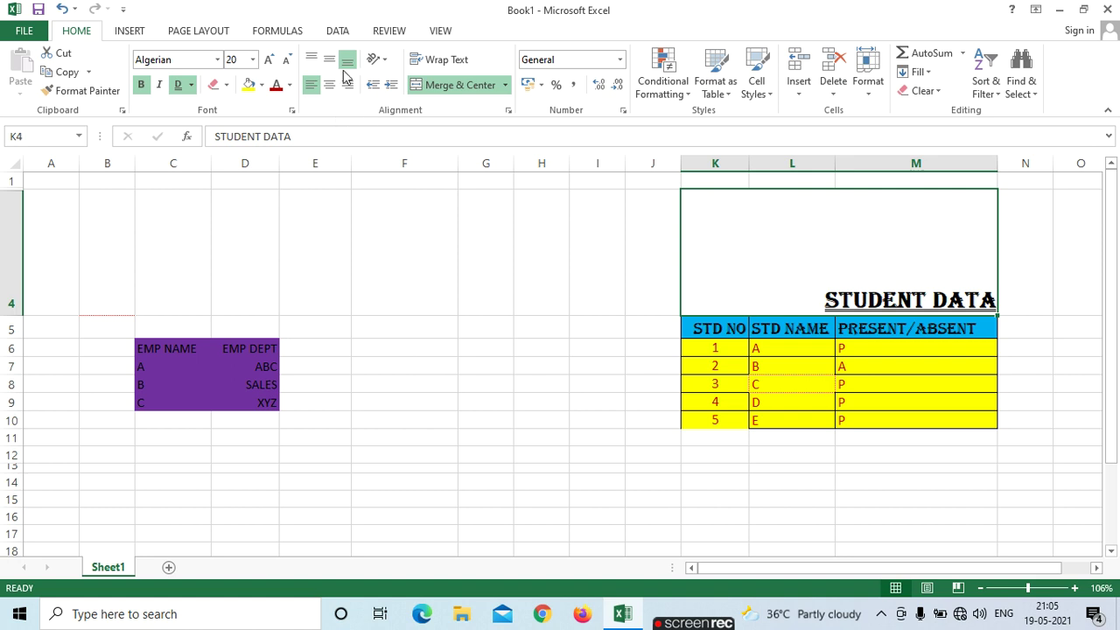
left_click(389, 92)
left_click(389, 91)
left_click(373, 91)
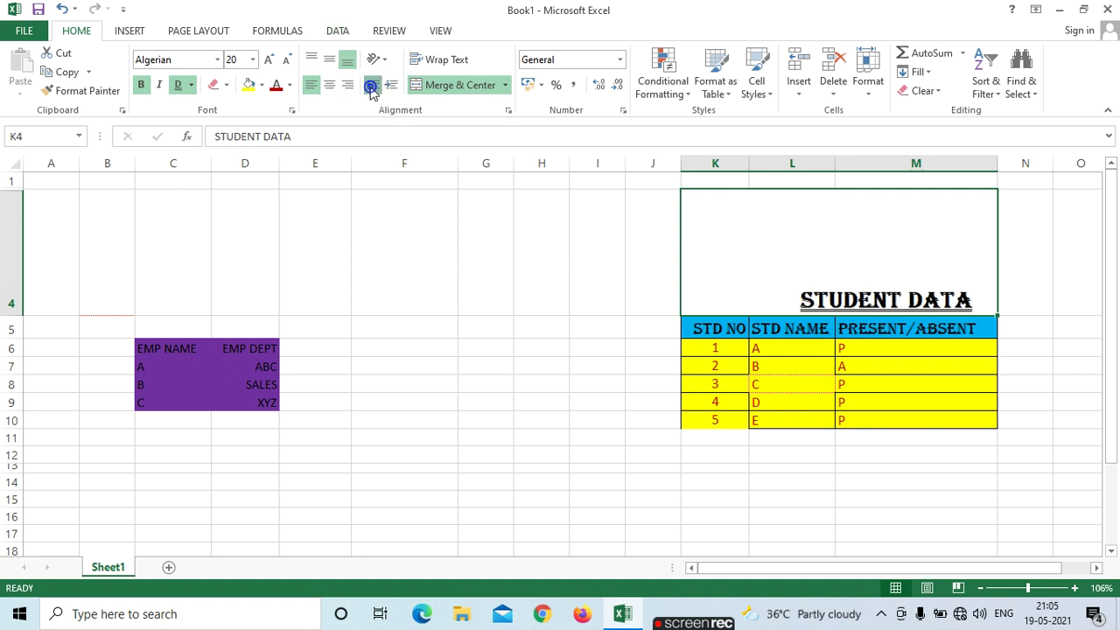
left_click(372, 91)
left_click(372, 91)
left_click(371, 91)
left_click(371, 91)
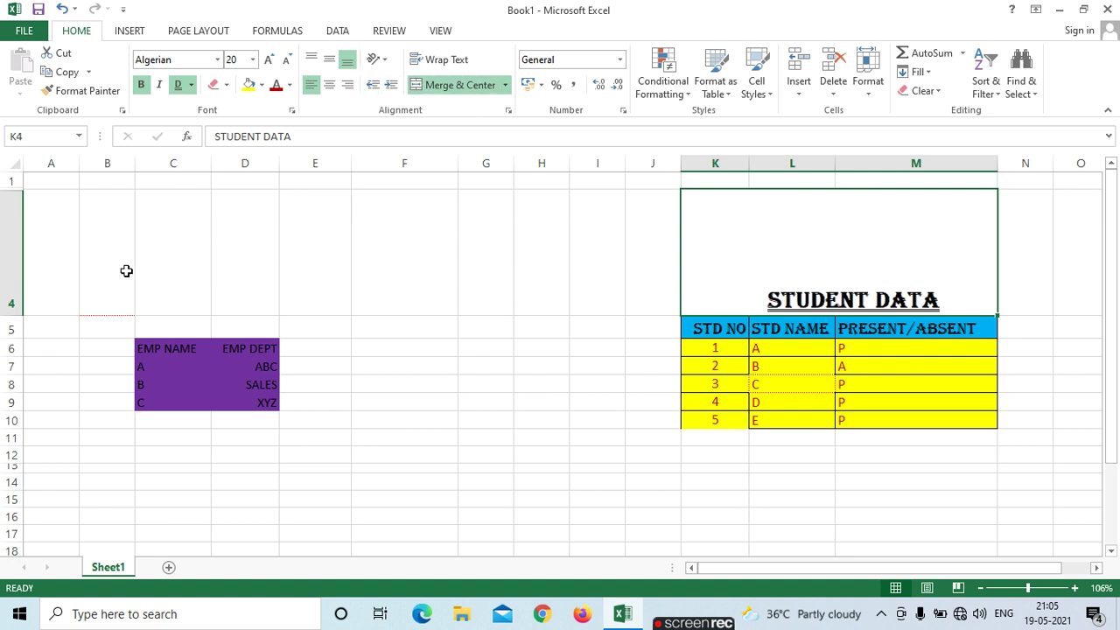
Reopen row 3 to about 77 px and shorten row 4 to fit the title snugly.
left_click_drag(21, 192, 22, 257)
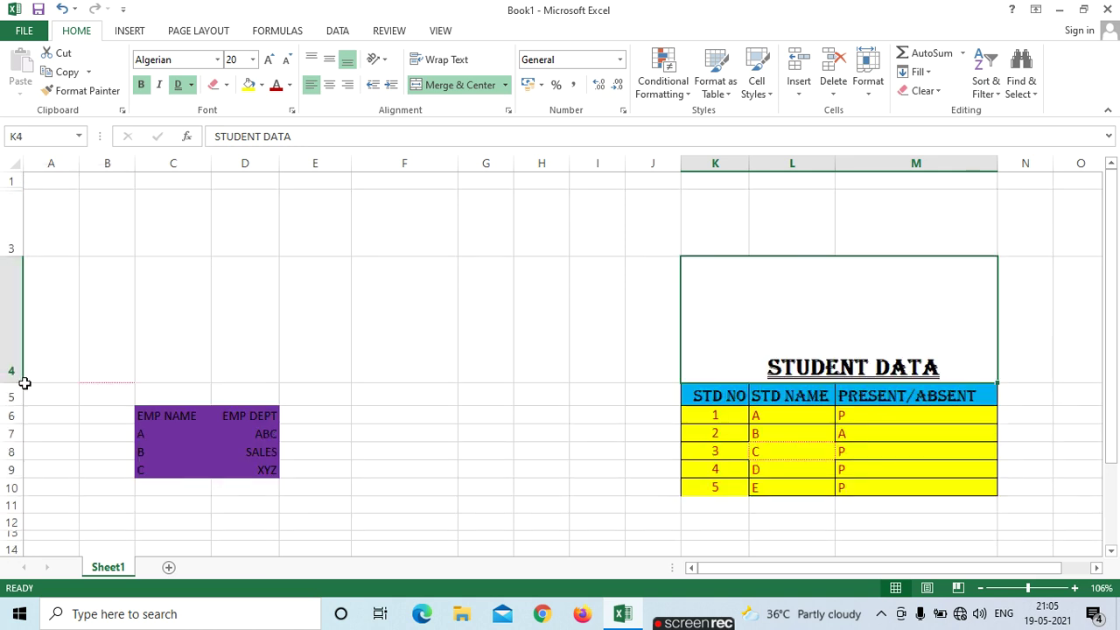
left_click_drag(25, 383, 21, 299)
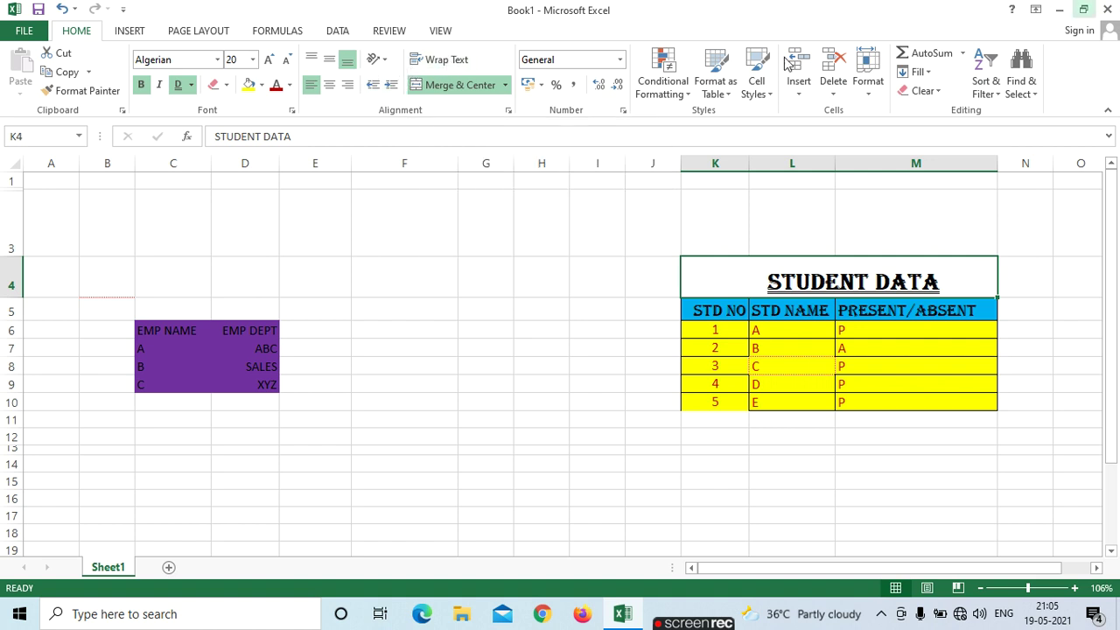
scroll(543, 429, "down", 4)
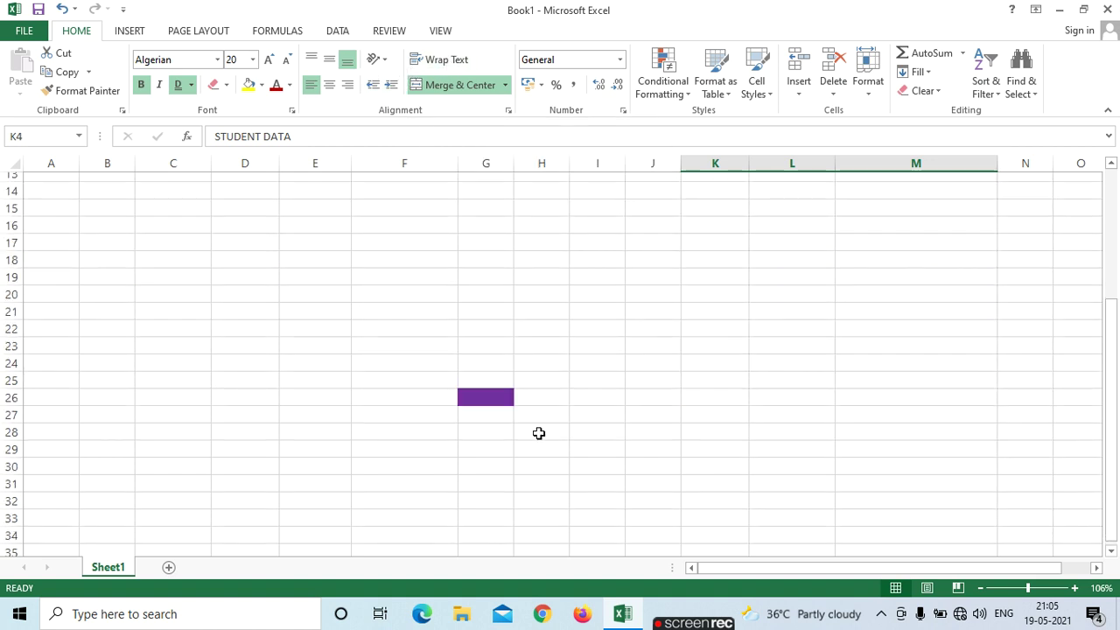
Enter 'EMPLOYEE SHEET IS IN EXCEL' in cell G21.
left_click(480, 314)
type("EM")
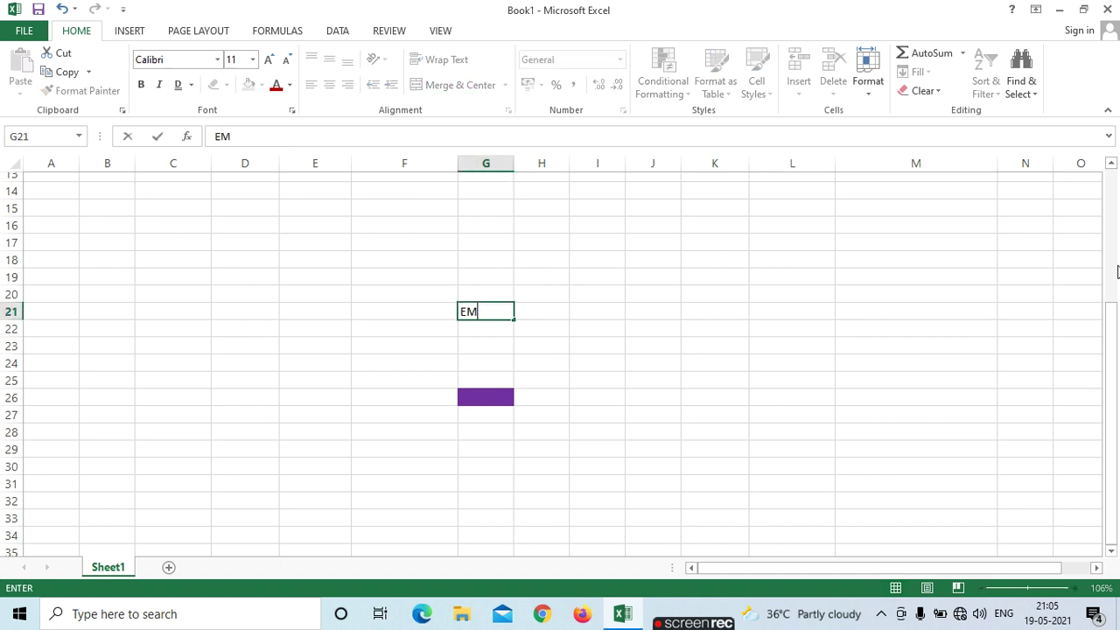
type("PLOYEE SH")
type("EET IS IN EXCEL")
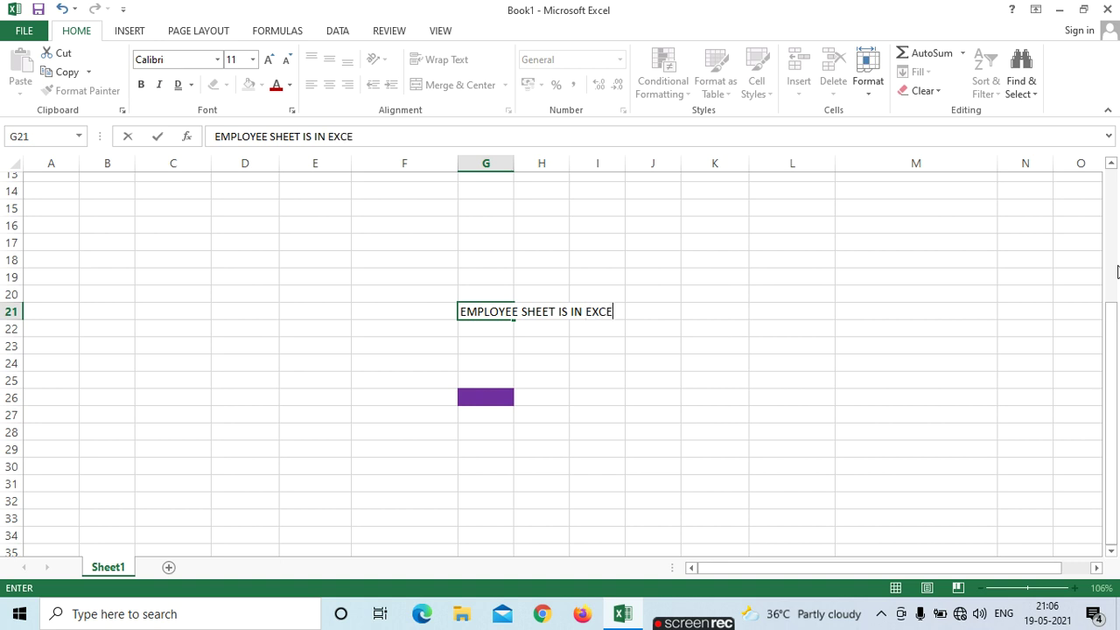
left_click(772, 310)
Append ', N STUDENT DATA' to G21's text through the formula bar.
left_click(481, 309)
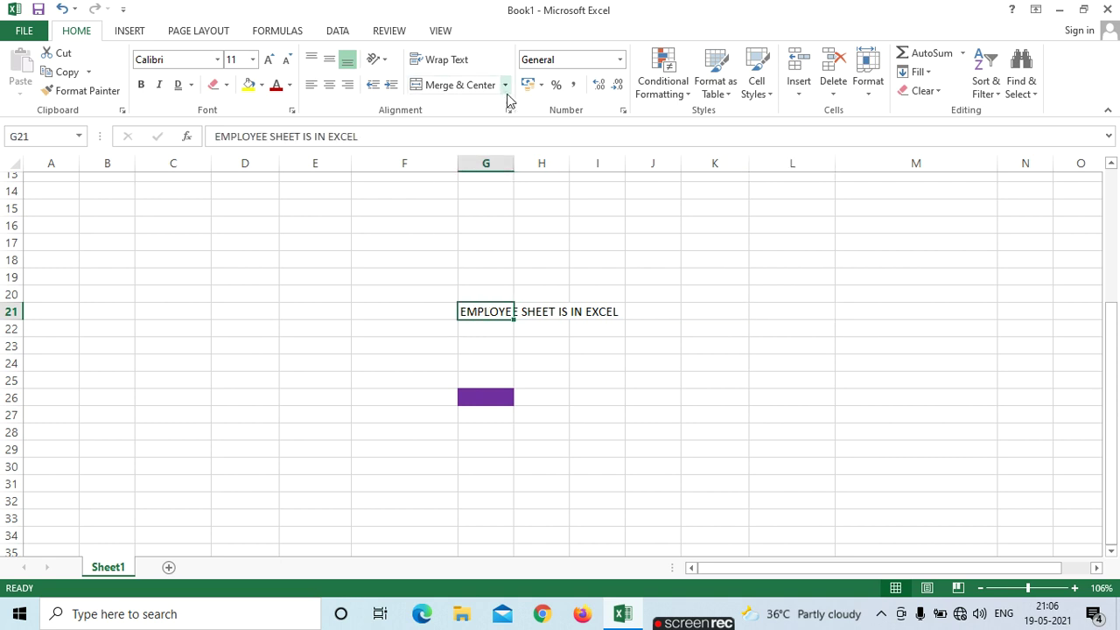
left_click(379, 135)
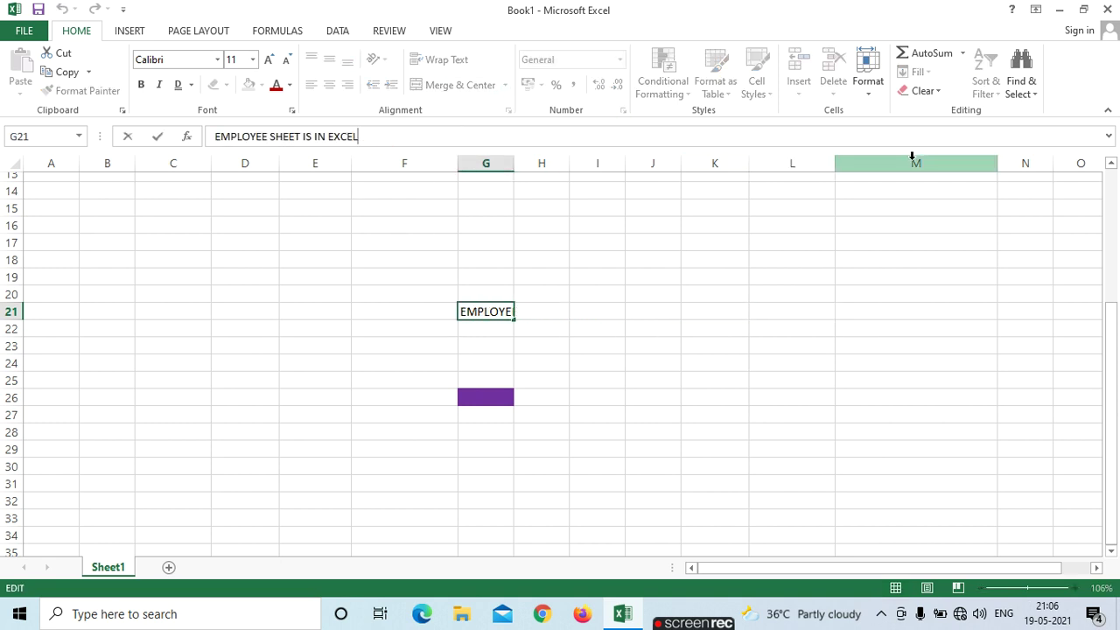
type(", ")
type("N STUDE")
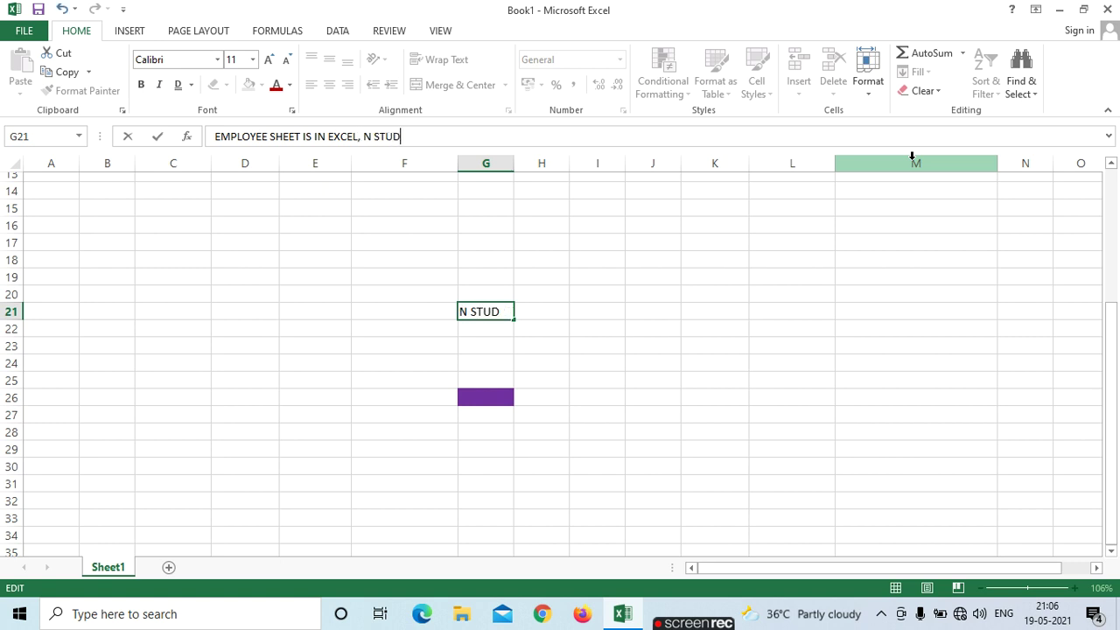
type("NT DAT")
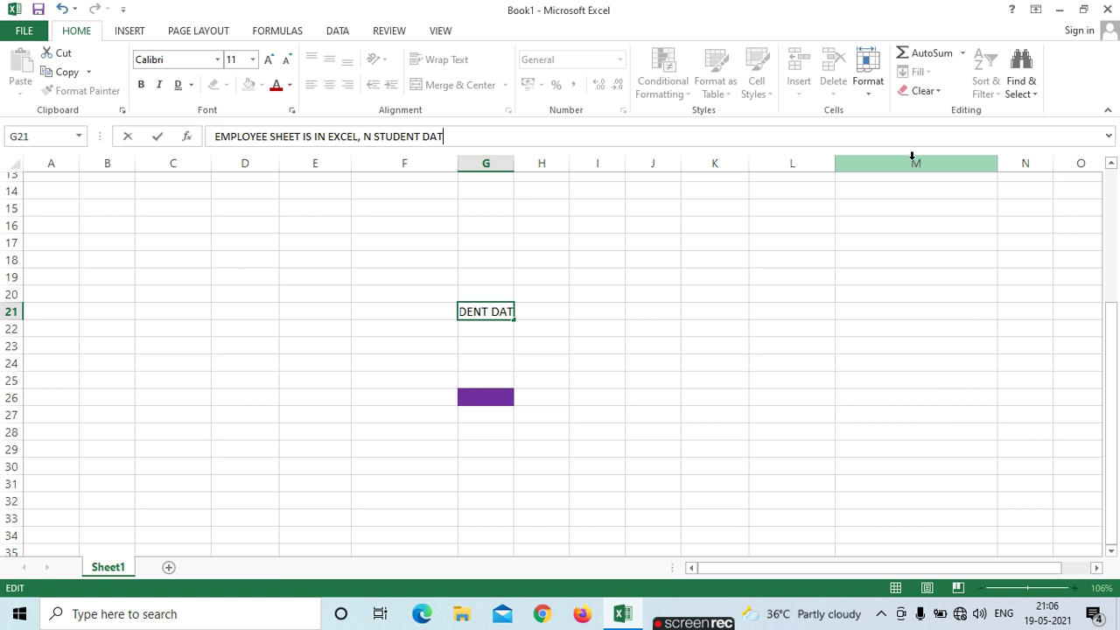
type("A")
left_click(905, 444)
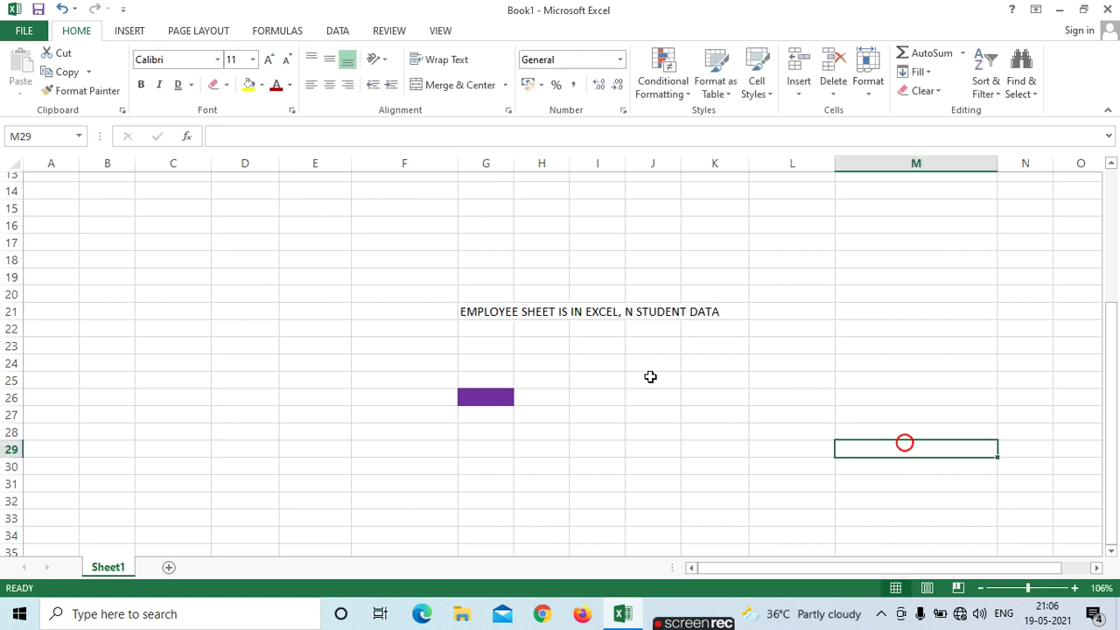
left_click(494, 310)
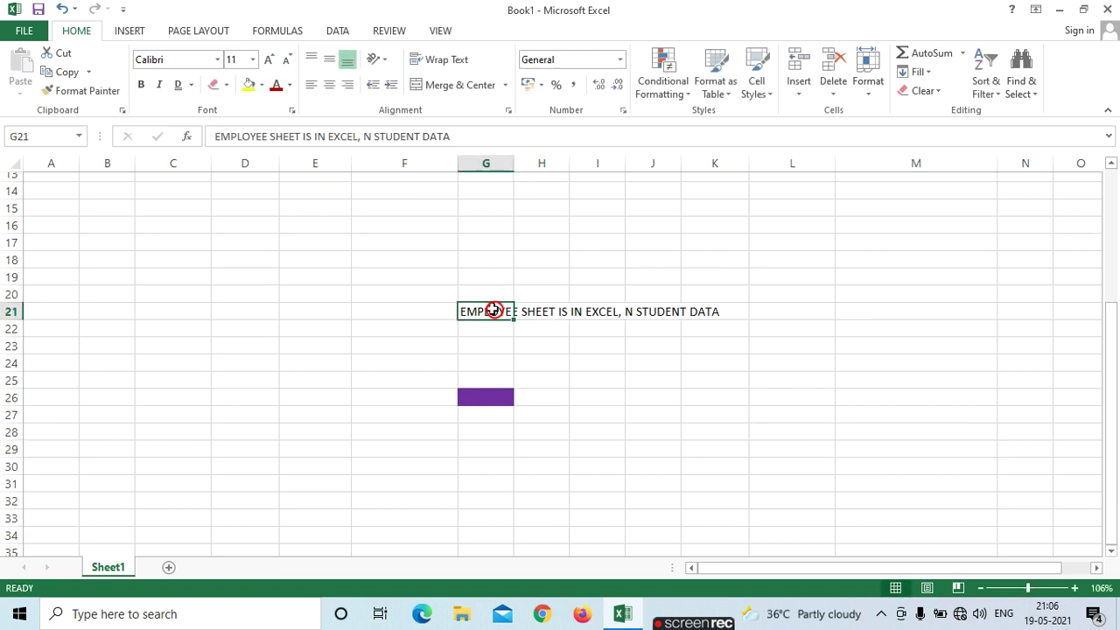
left_click(445, 60)
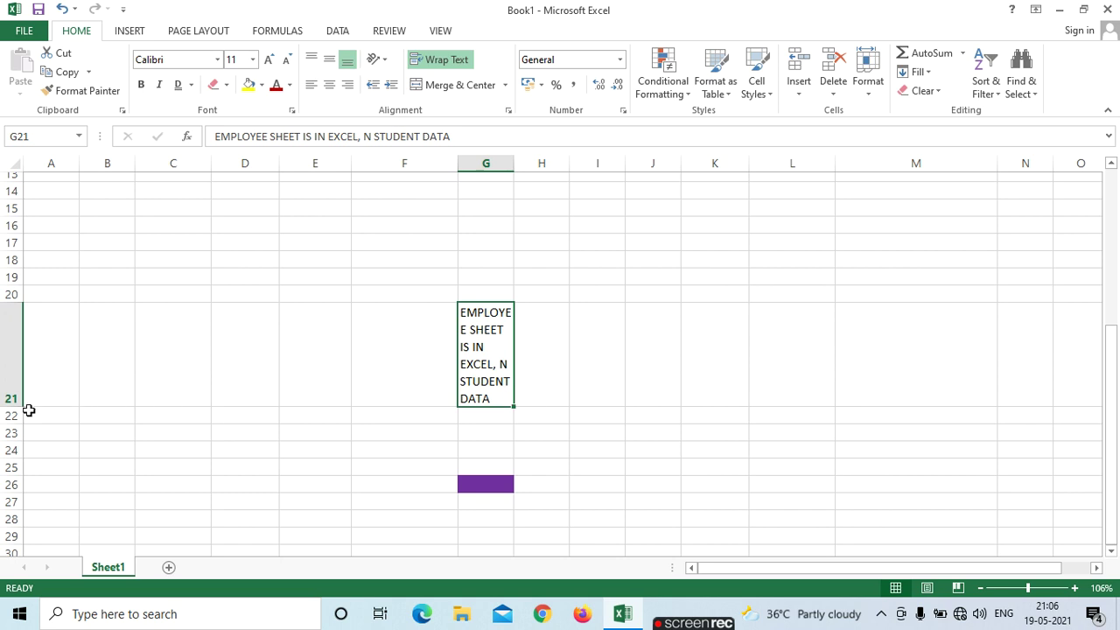
left_click(707, 350)
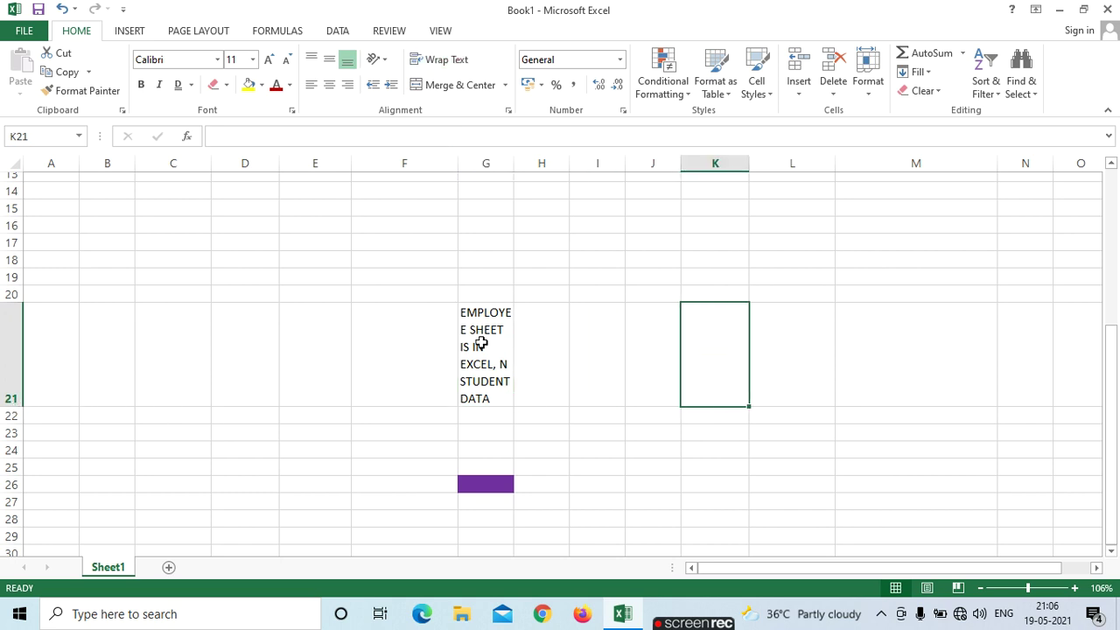
left_click(482, 343)
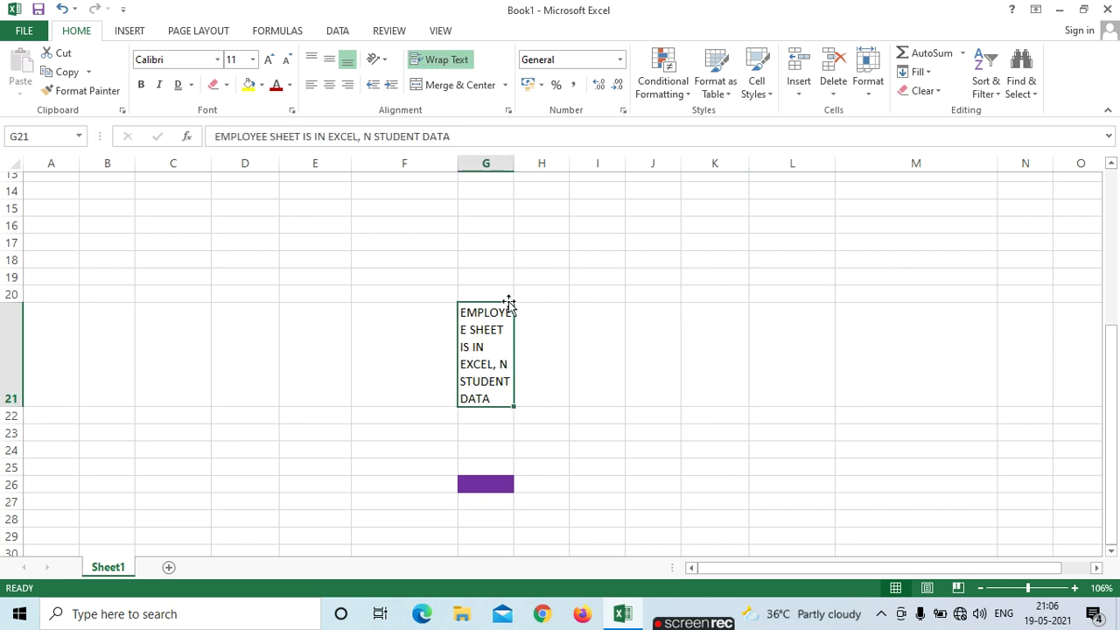
left_click(445, 59)
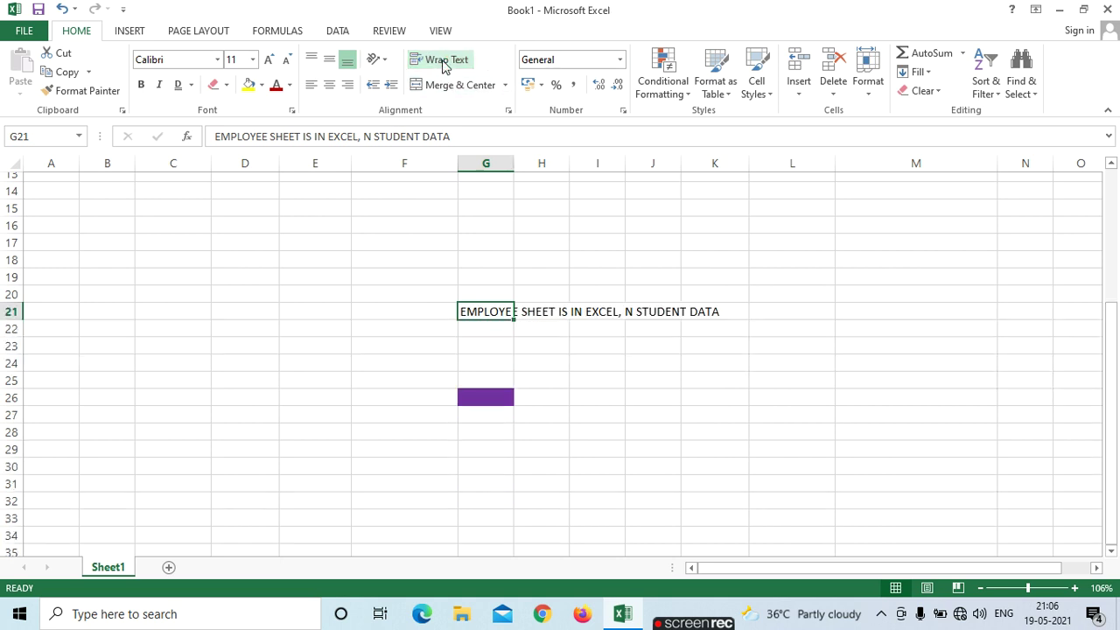
left_click(446, 59)
left_click(444, 60)
left_click(445, 60)
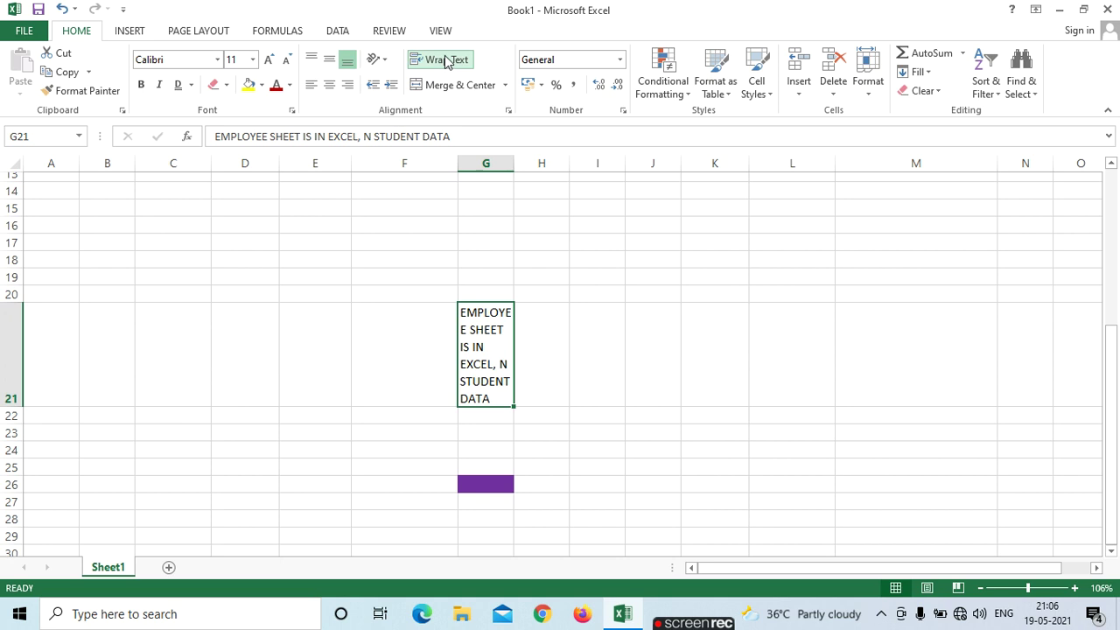
left_click(444, 59)
left_click(445, 59)
left_click(447, 58)
left_click(449, 57)
left_click(449, 58)
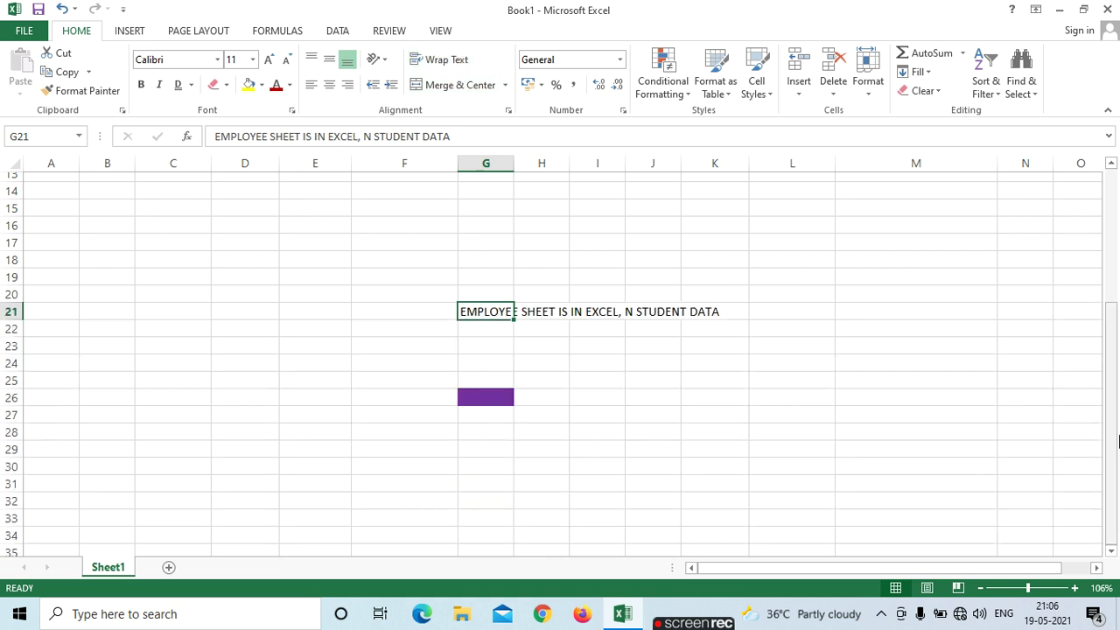
scroll(1118, 442, "up", 4)
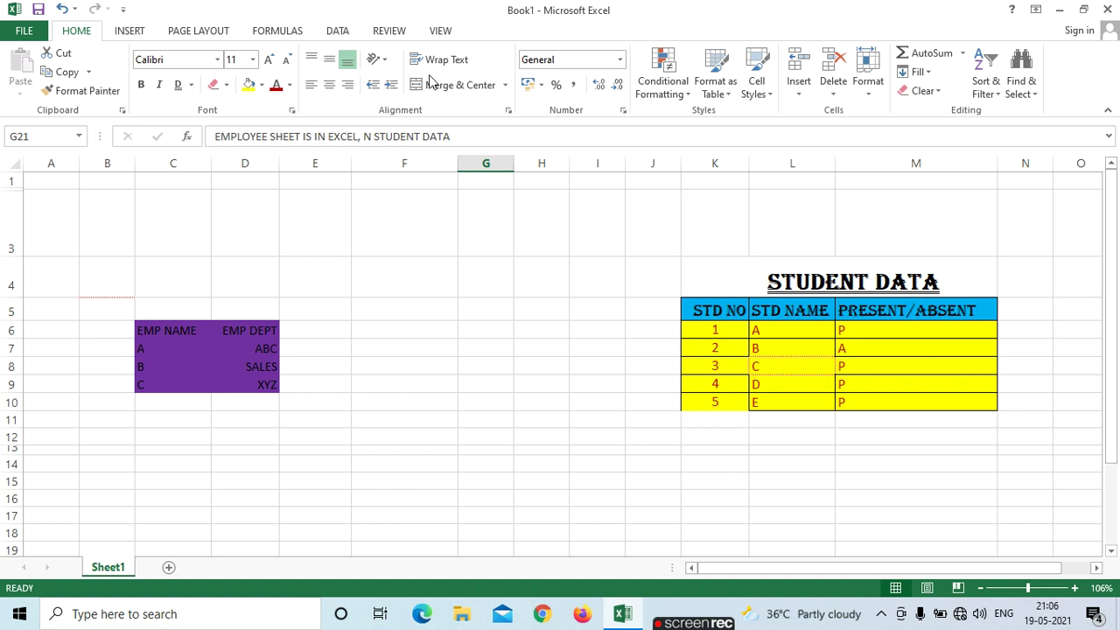
Merge & Center G21's sentence, then select the merged STUDENT DATA title.
left_click(505, 85)
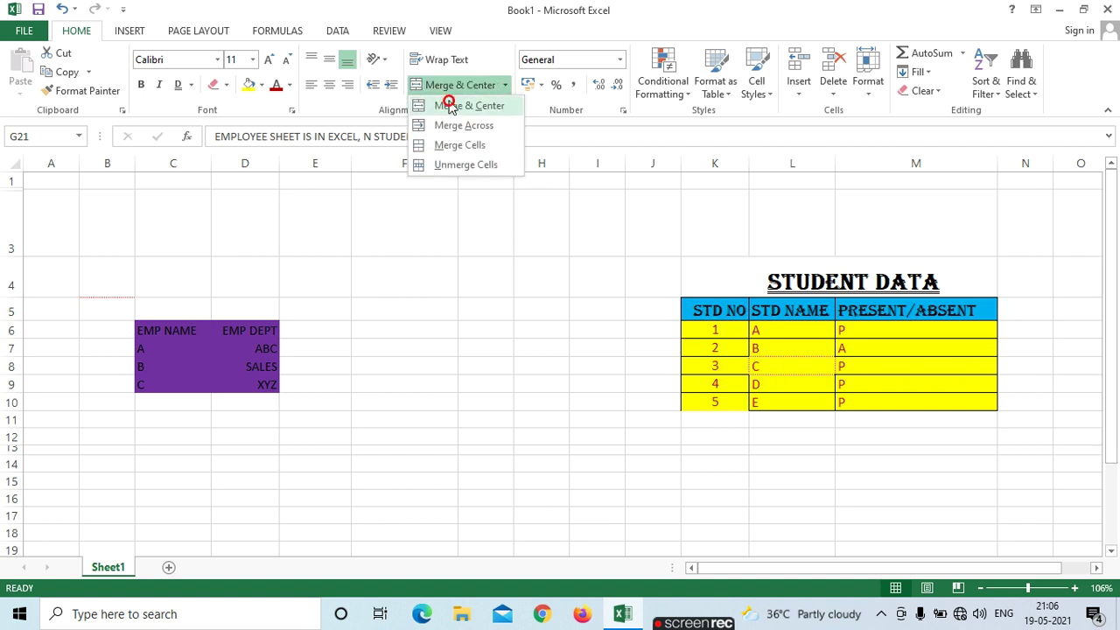
left_click(449, 105)
scroll(892, 368, "up", 3)
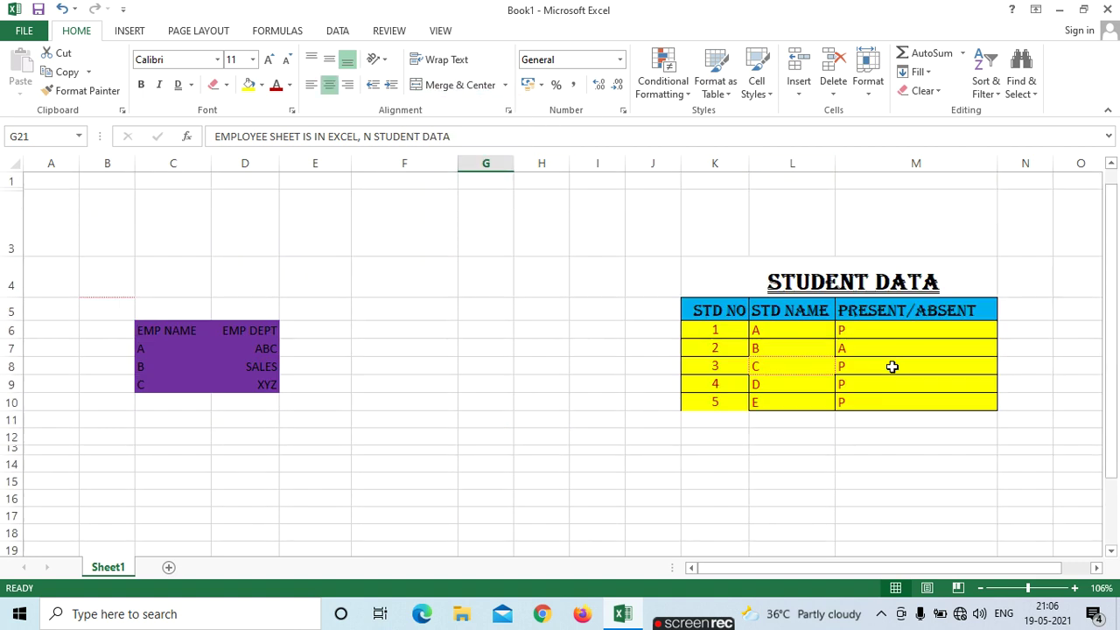
left_click(812, 280)
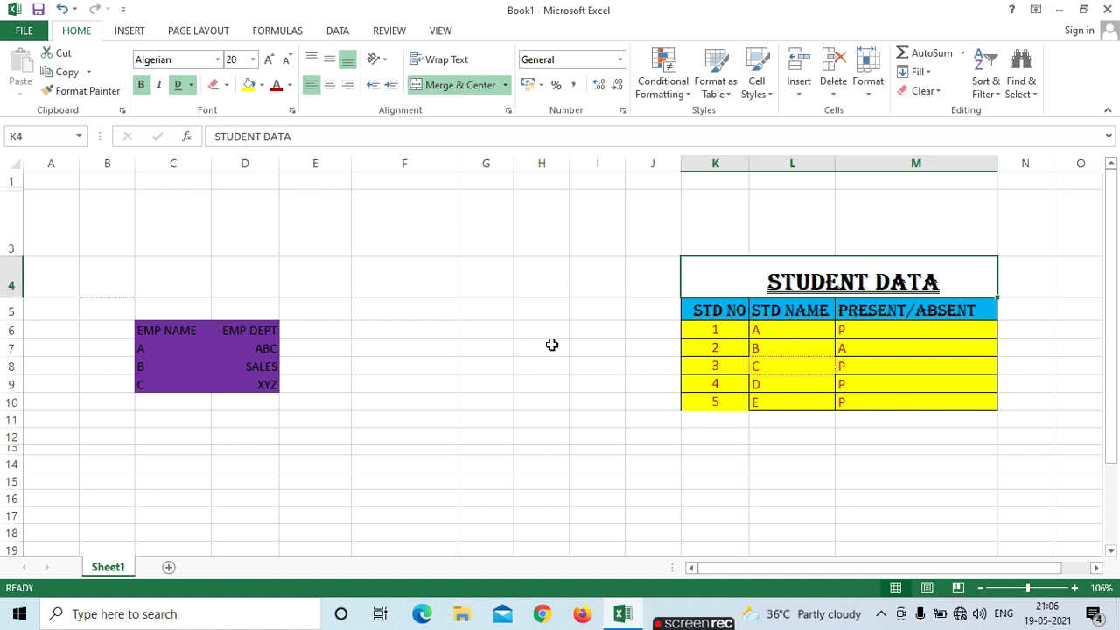
left_click(470, 460)
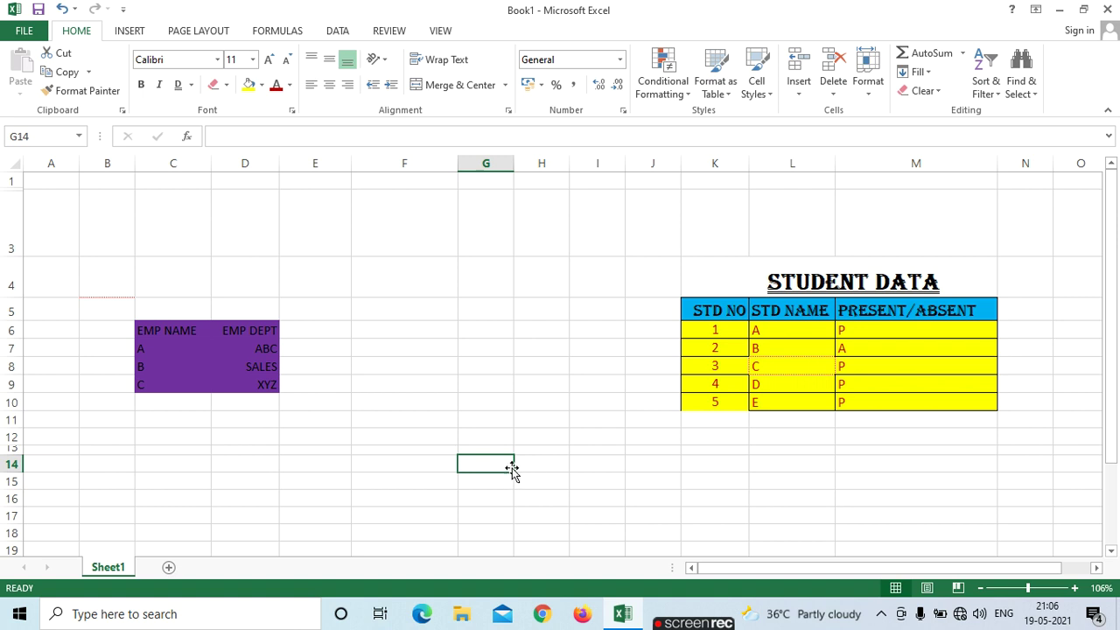
left_click(734, 281)
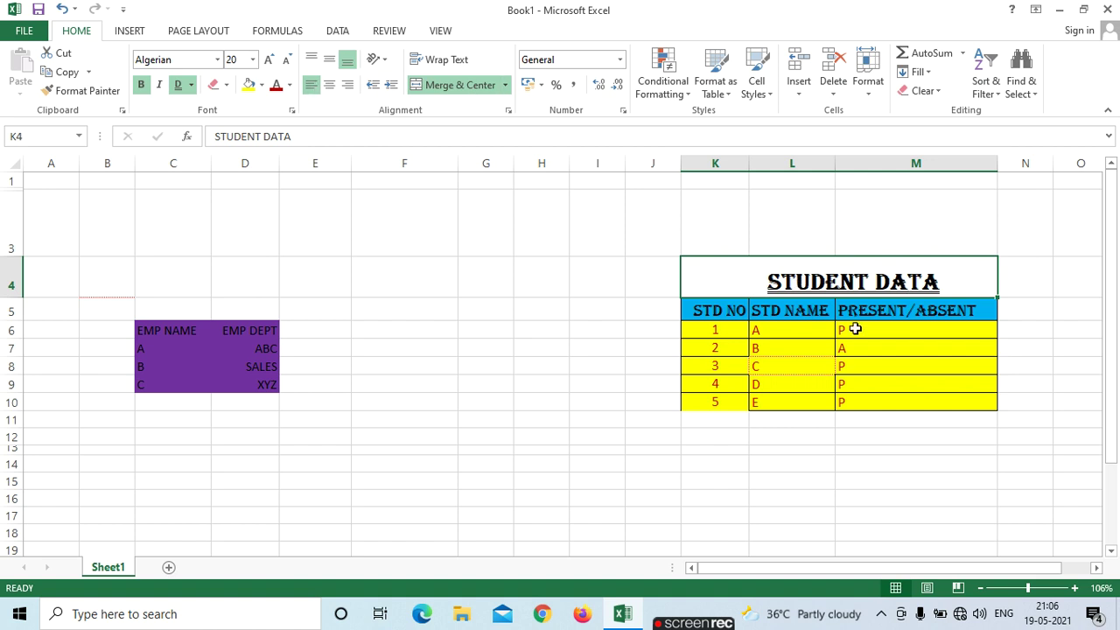
scroll(814, 302, "down", 2)
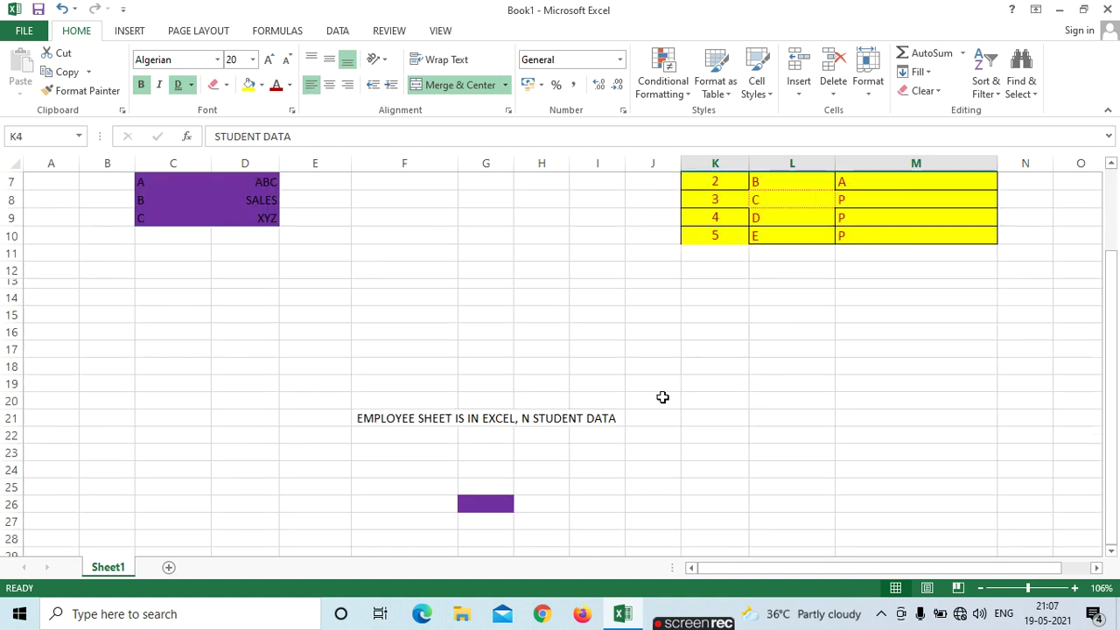
left_click(733, 350)
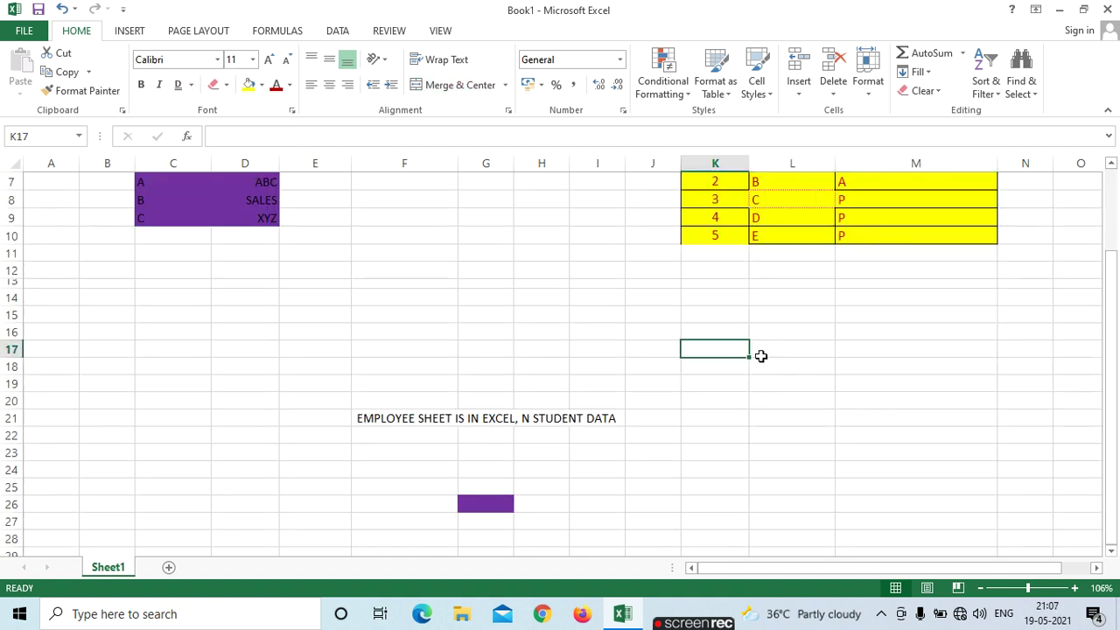
left_click(791, 306)
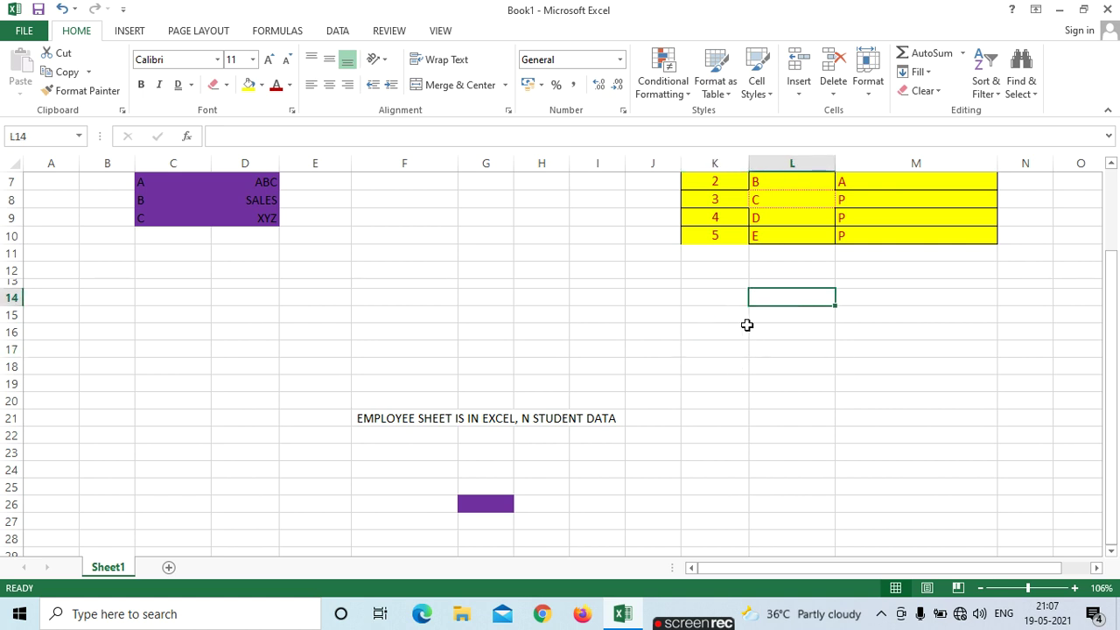
left_click_drag(713, 317, 766, 315)
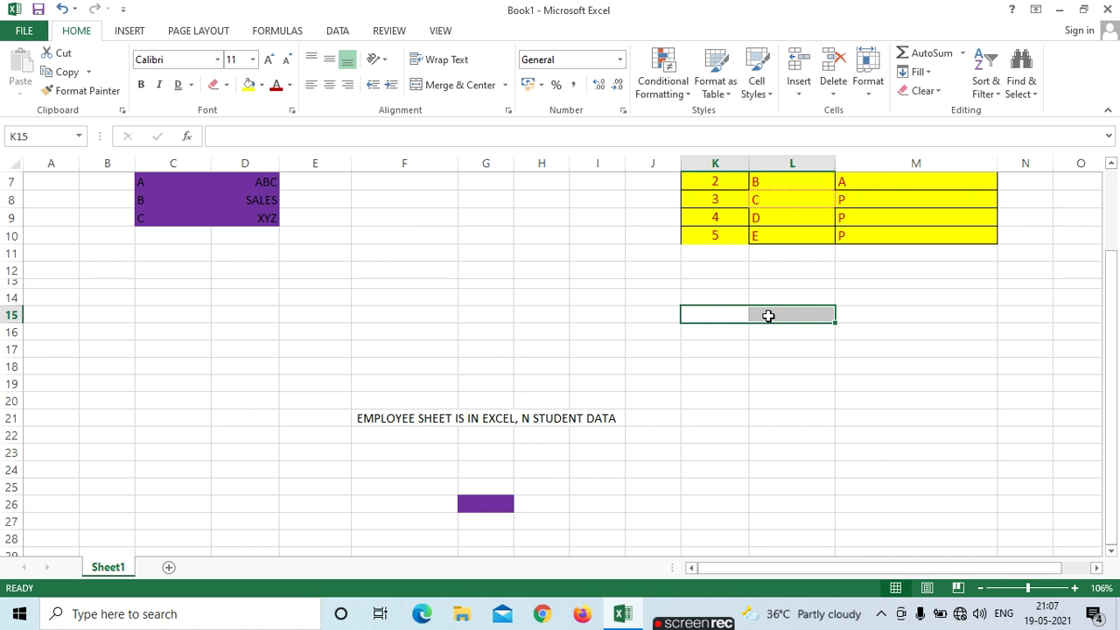
left_click(756, 381)
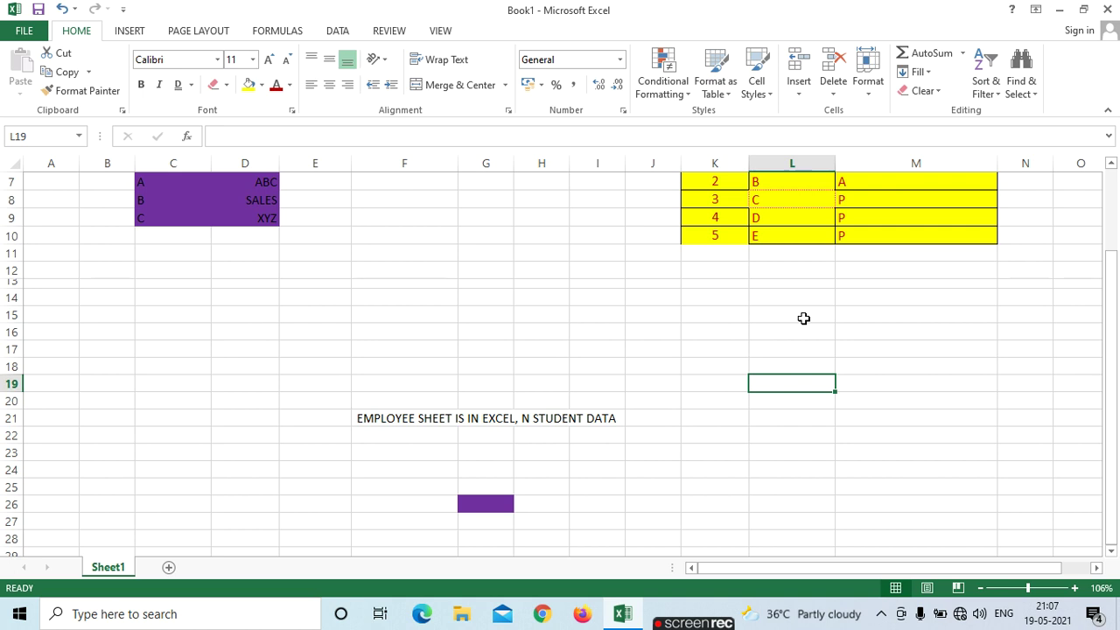
scroll(698, 387, "down", 1)
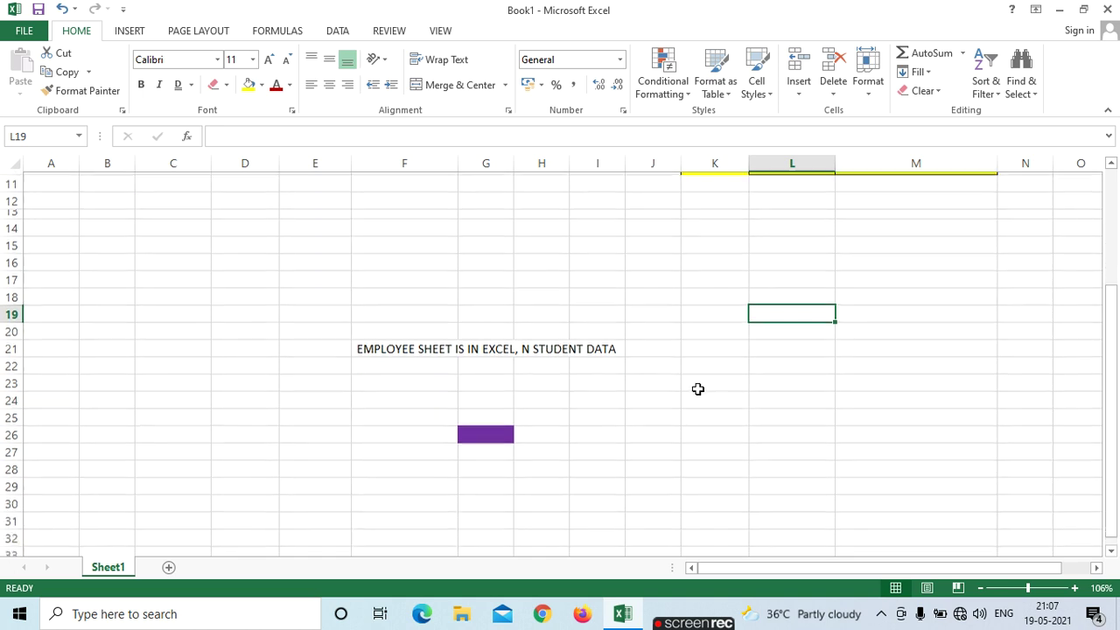
scroll(703, 388, "down", 1)
left_click_drag(665, 433, 695, 432)
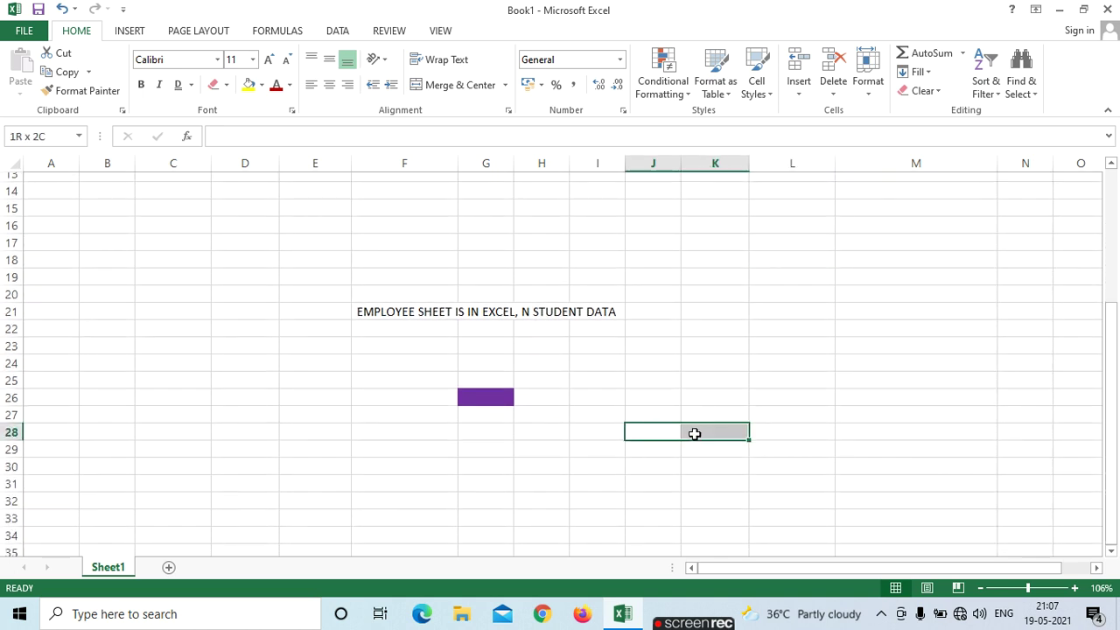
left_click(487, 85)
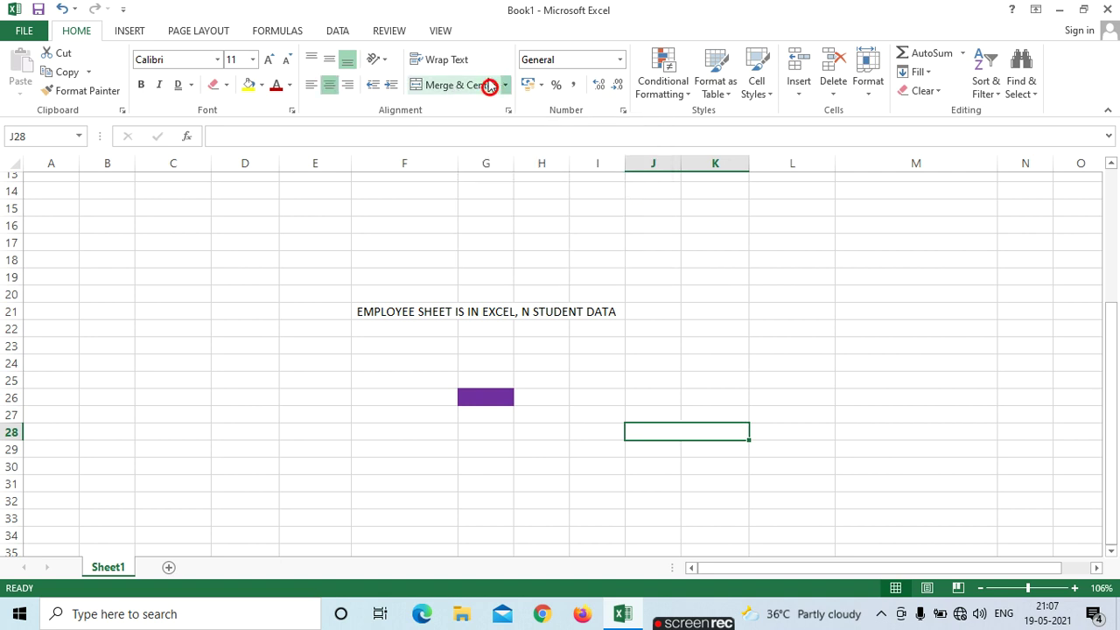
left_click(821, 441)
left_click(694, 432)
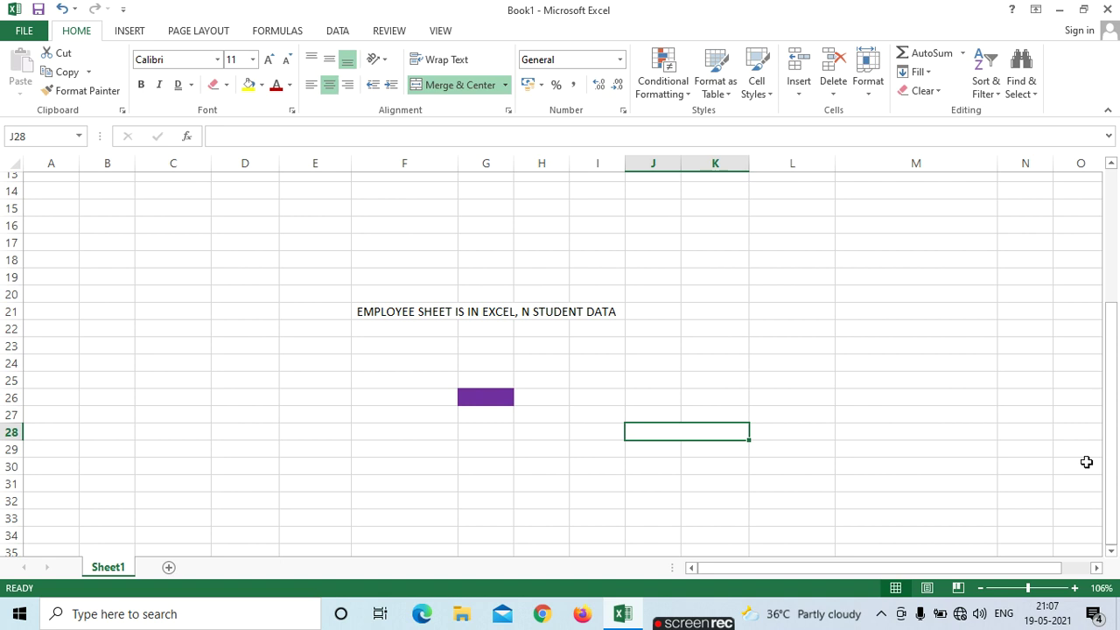
left_click(504, 84)
left_click(484, 112)
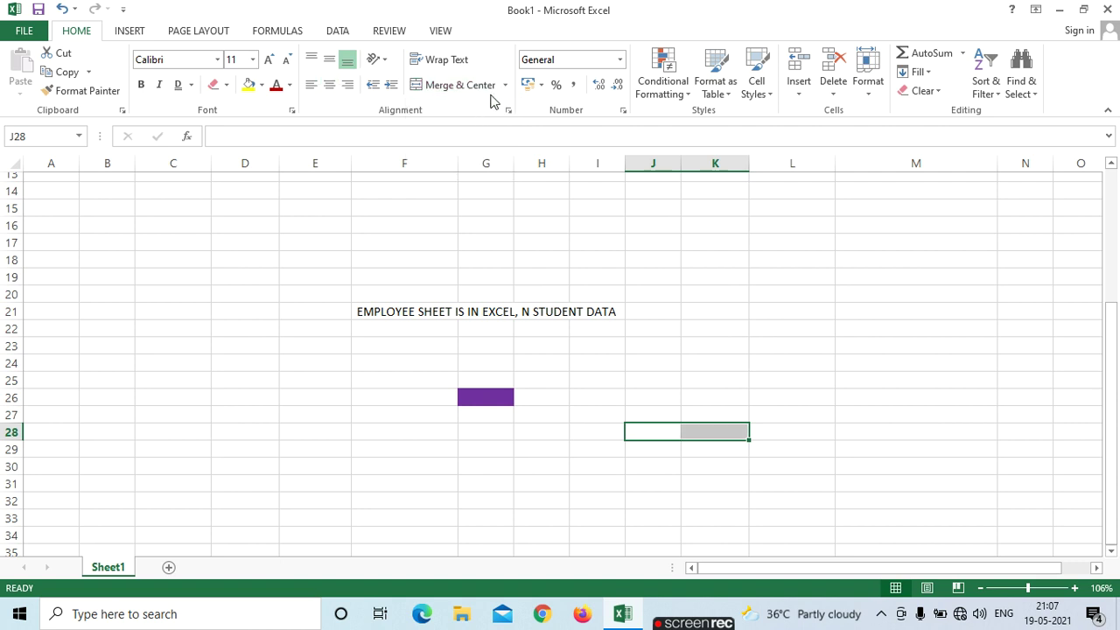
left_click(475, 85)
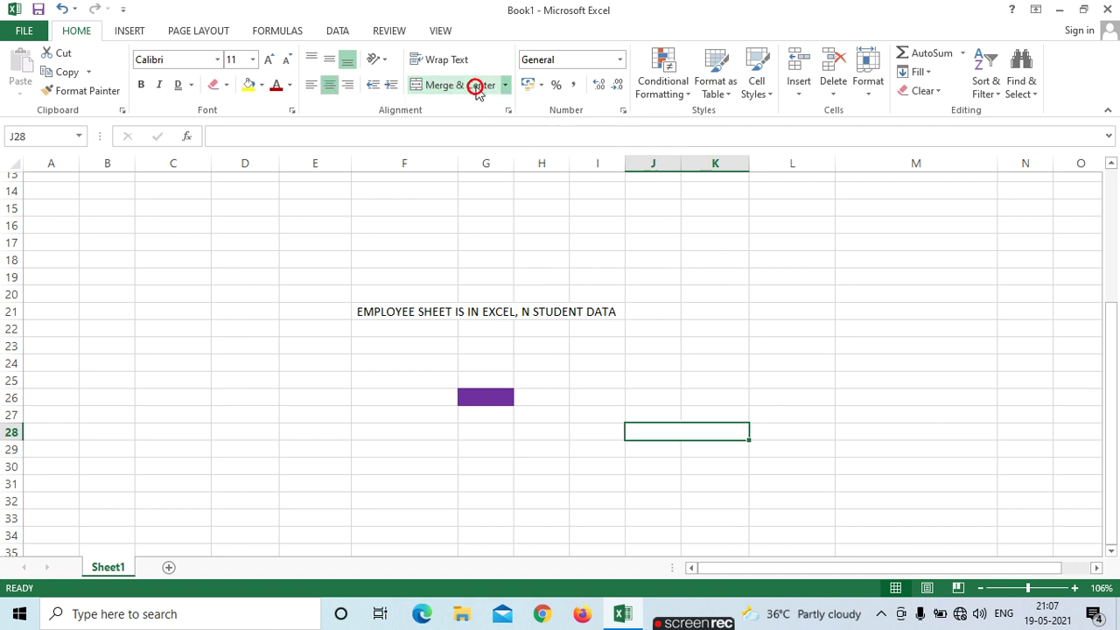
left_click(504, 85)
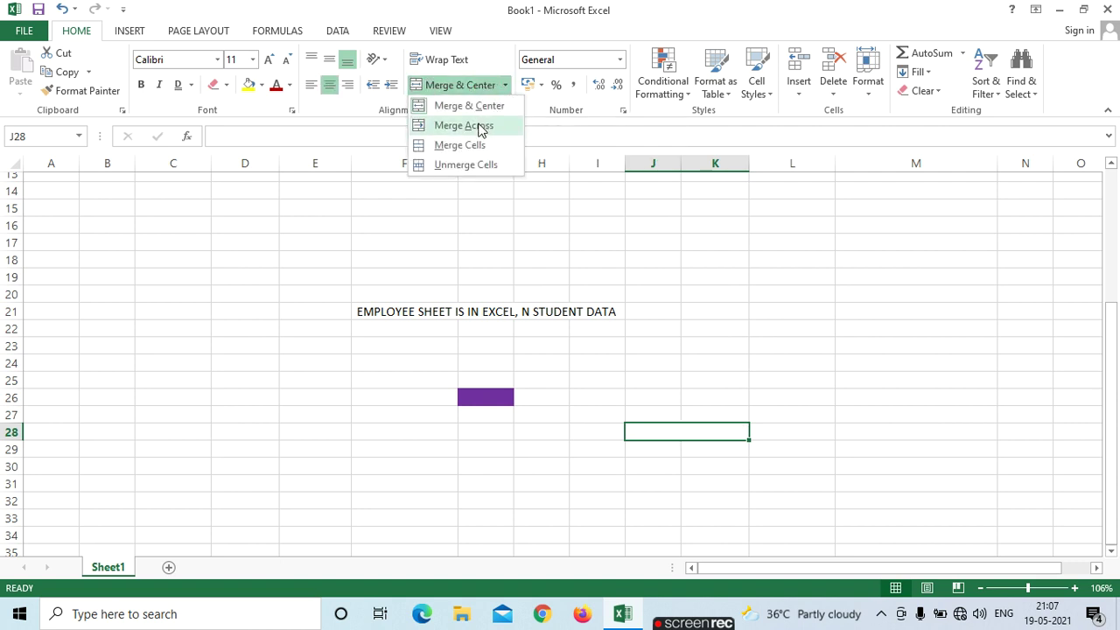
left_click(478, 126)
left_click(505, 85)
left_click(499, 127)
left_click(705, 484)
left_click(685, 435)
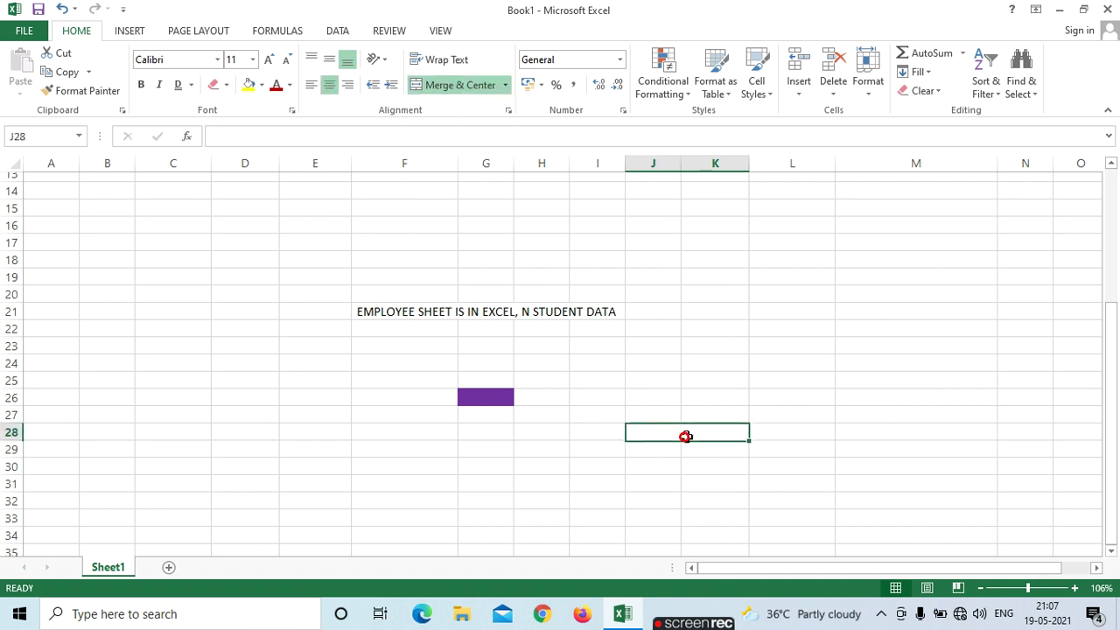
left_click(483, 88)
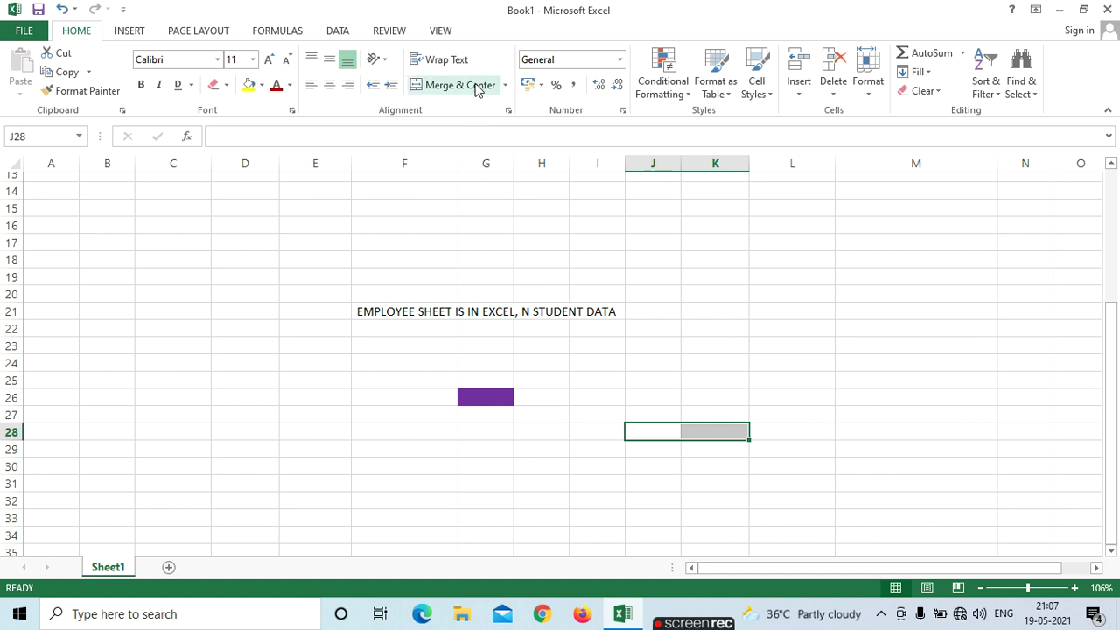
left_click(505, 89)
left_click(484, 124)
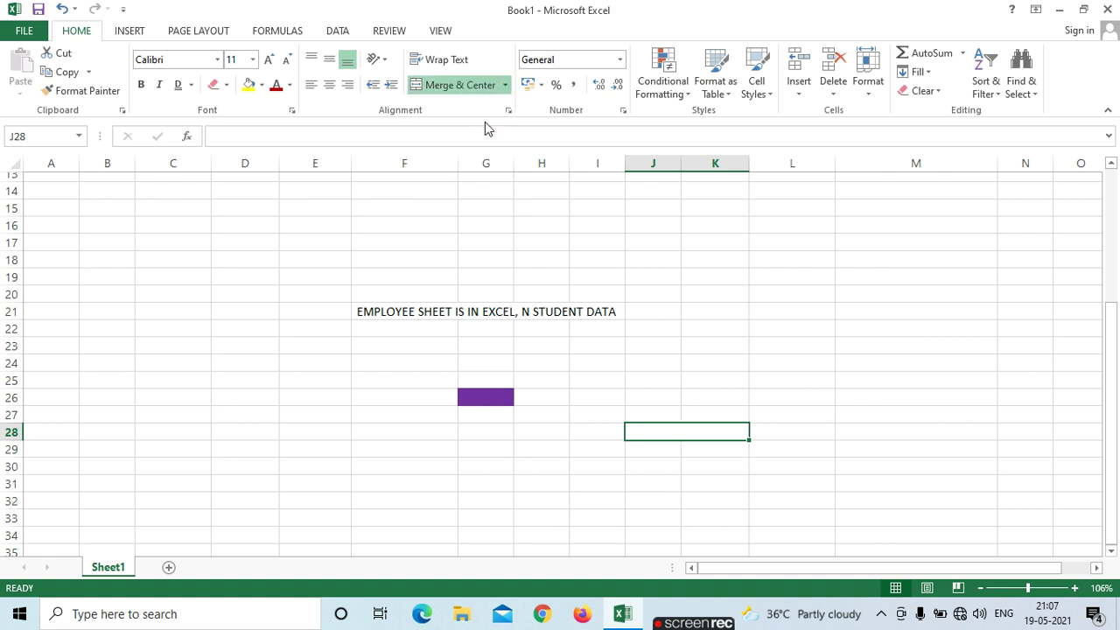
left_click(506, 90)
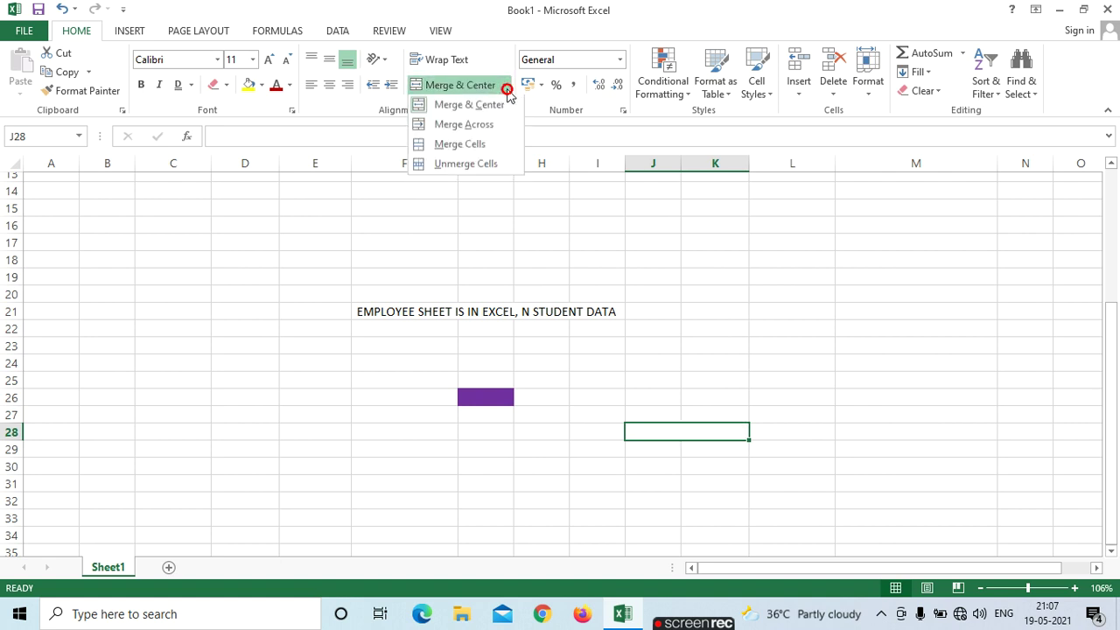
left_click(486, 147)
left_click(507, 85)
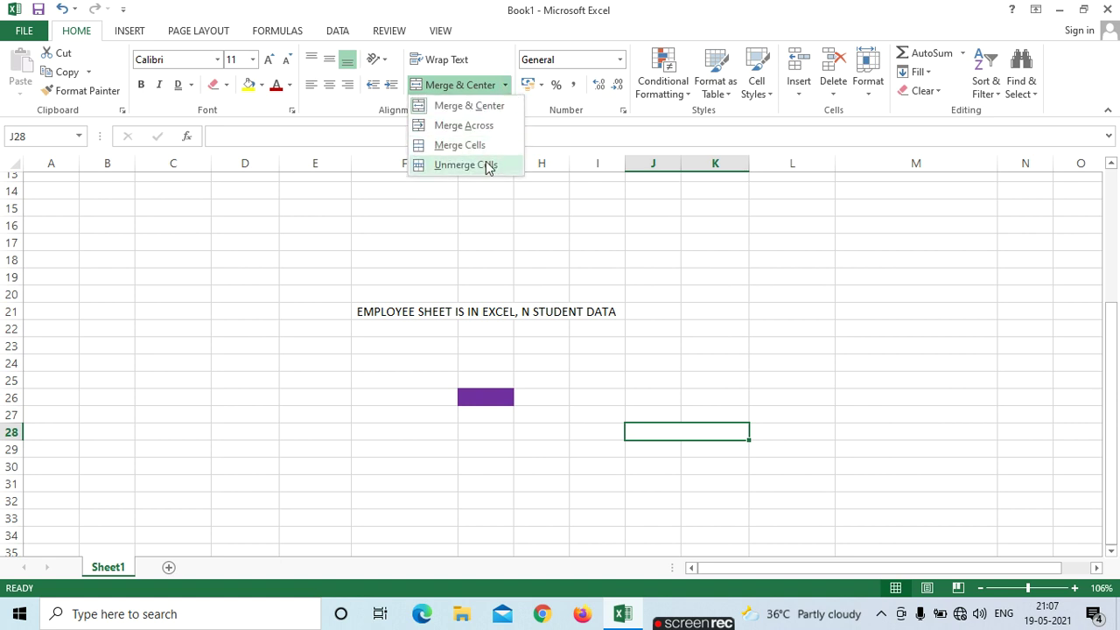
left_click(486, 165)
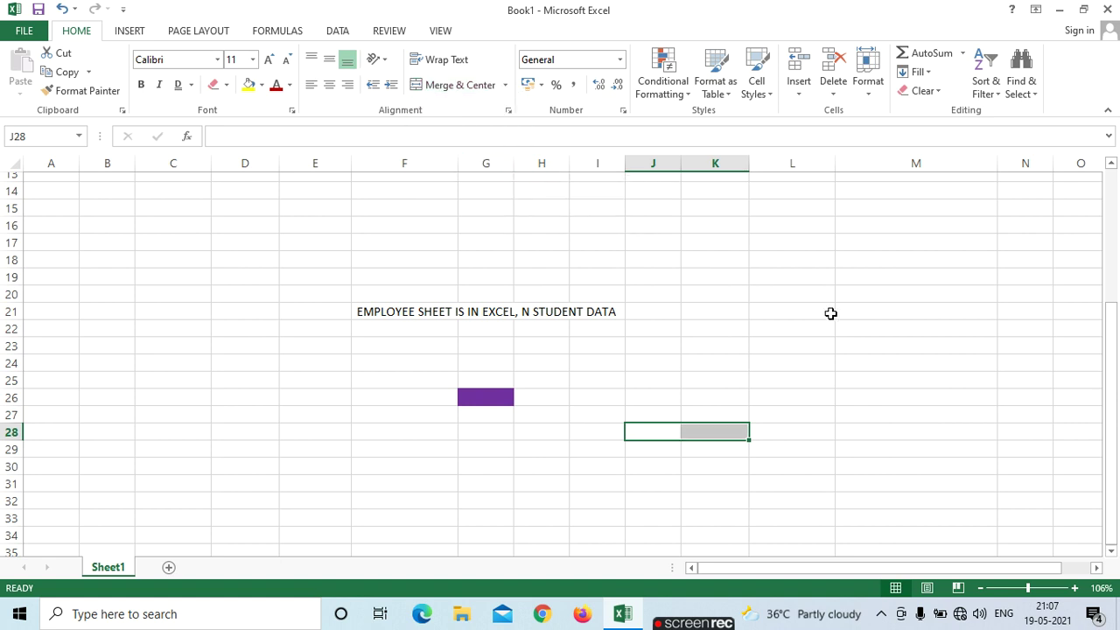
left_click(838, 312)
left_click(674, 430)
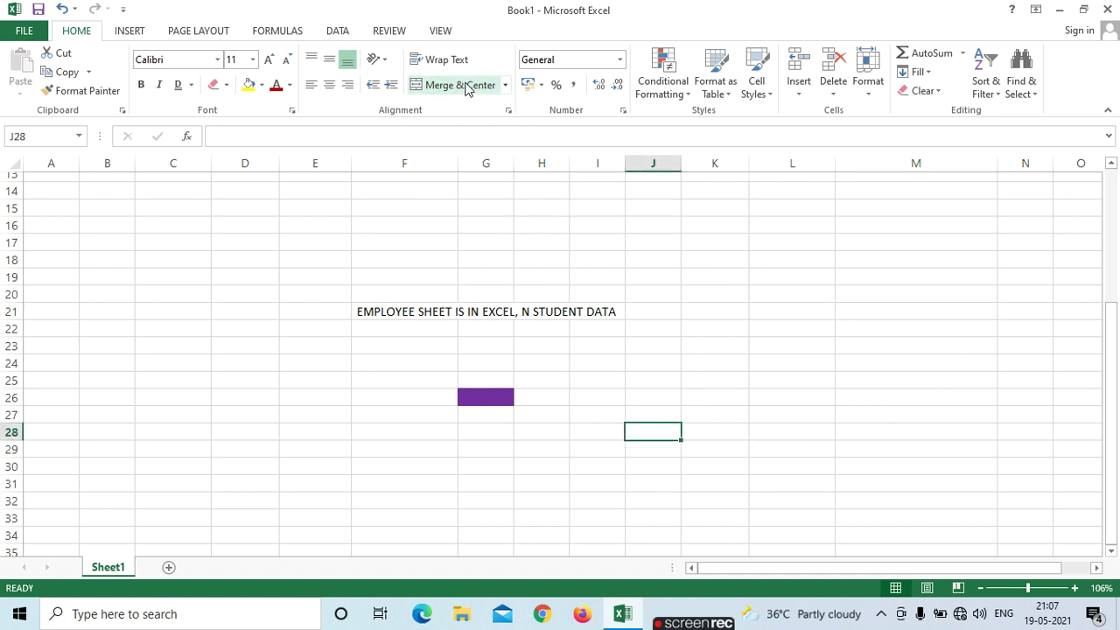
left_click(887, 343)
Enter 1 and 2 in E34:E35 and fill the series down to 7 in E40.
scroll(889, 340, "up", 4)
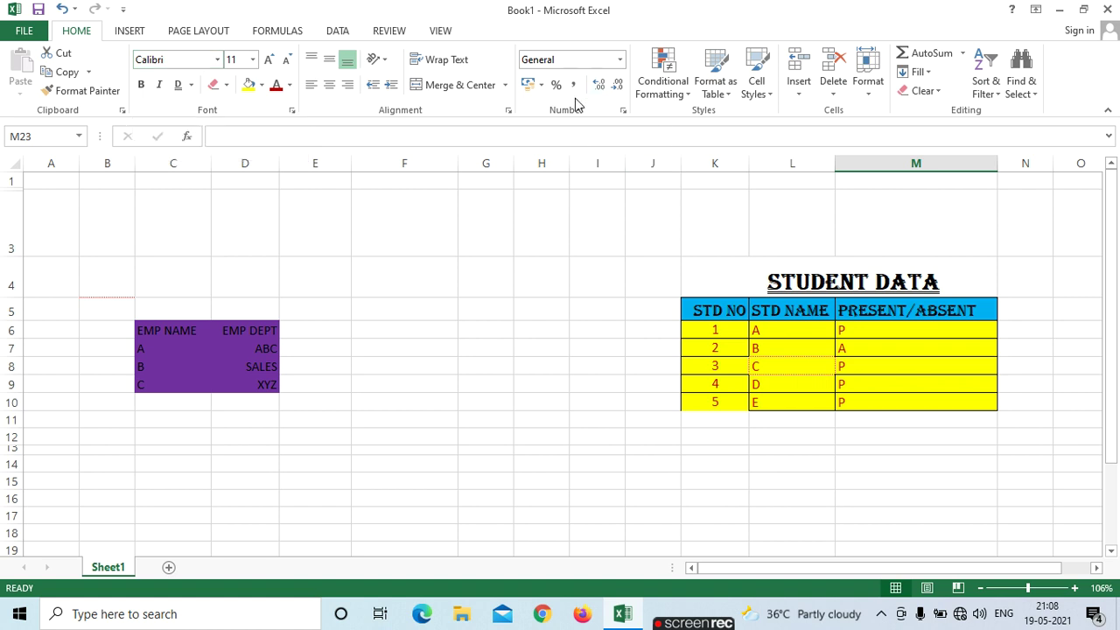
scroll(950, 254, "down", 2)
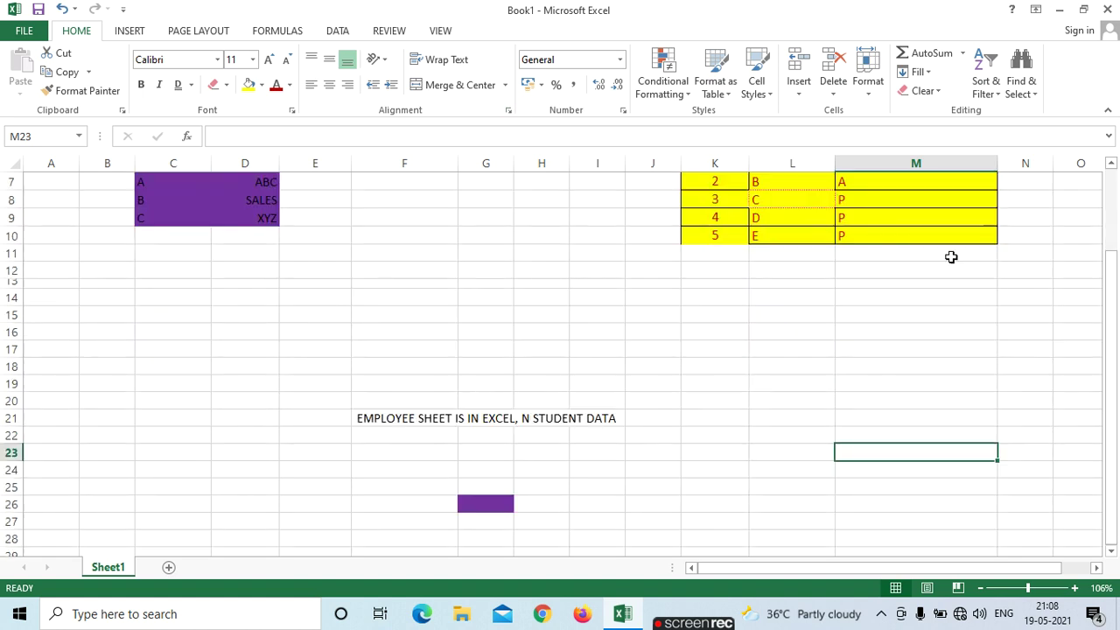
scroll(970, 274, "down", 2)
scroll(976, 267, "down", 2)
scroll(657, 308, "down", 1)
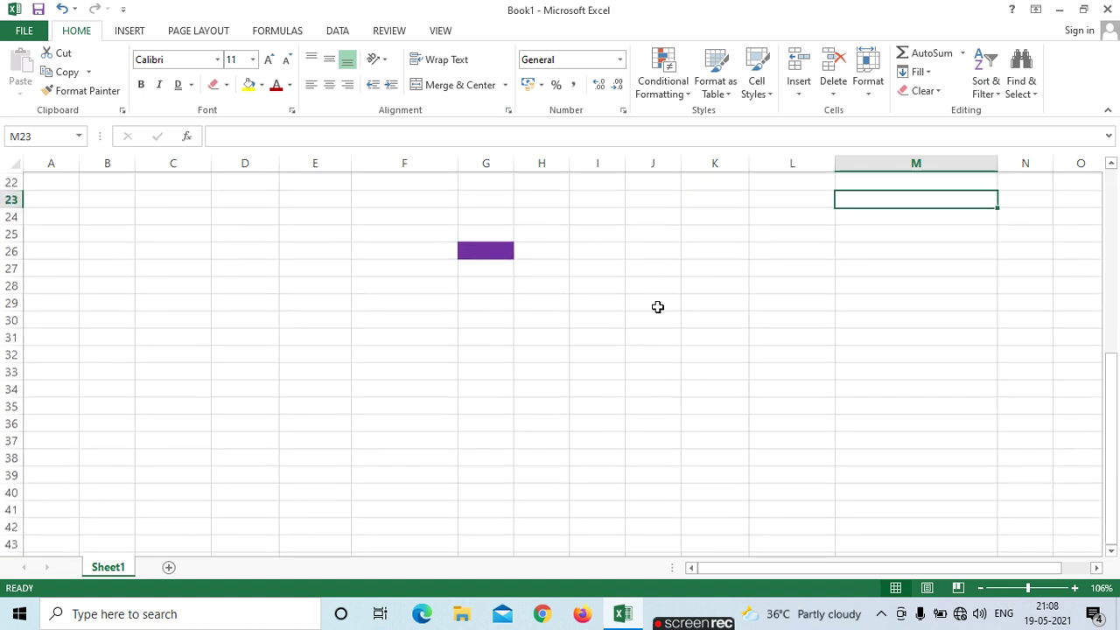
scroll(657, 307, "down", 1)
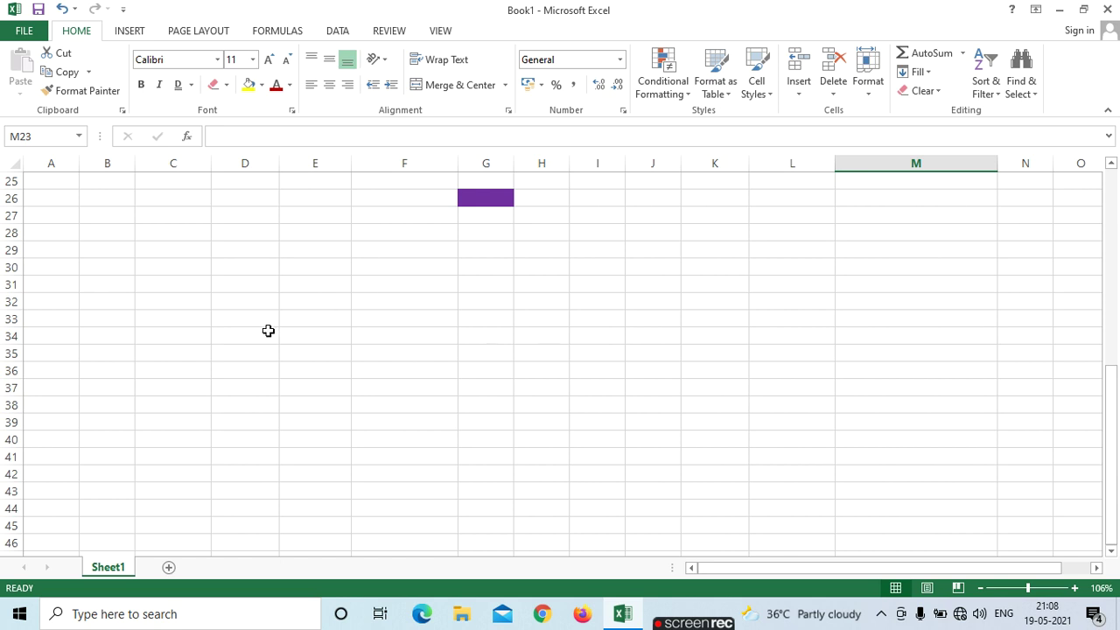
left_click(315, 338)
type("1")
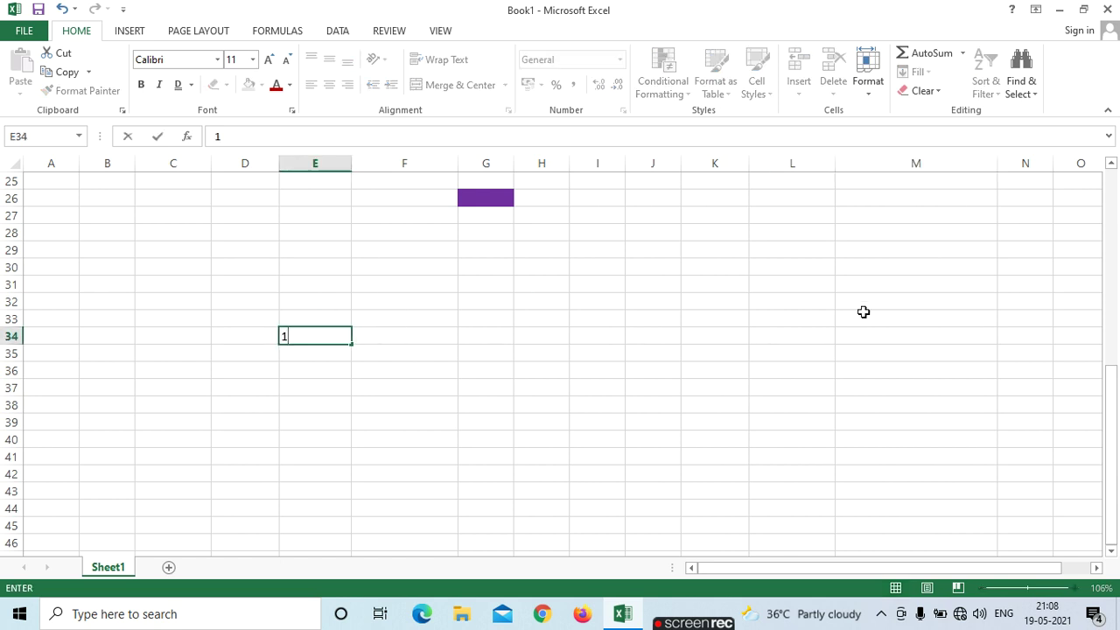
key("Return")
type("2")
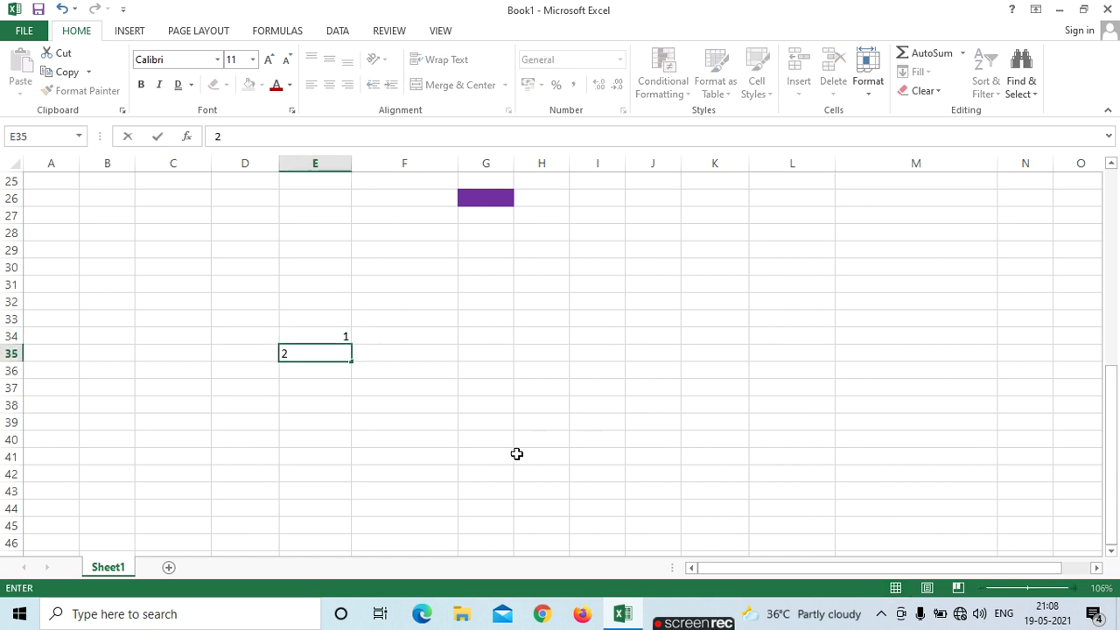
left_click_drag(377, 455, 377, 437)
left_click_drag(338, 333, 347, 450)
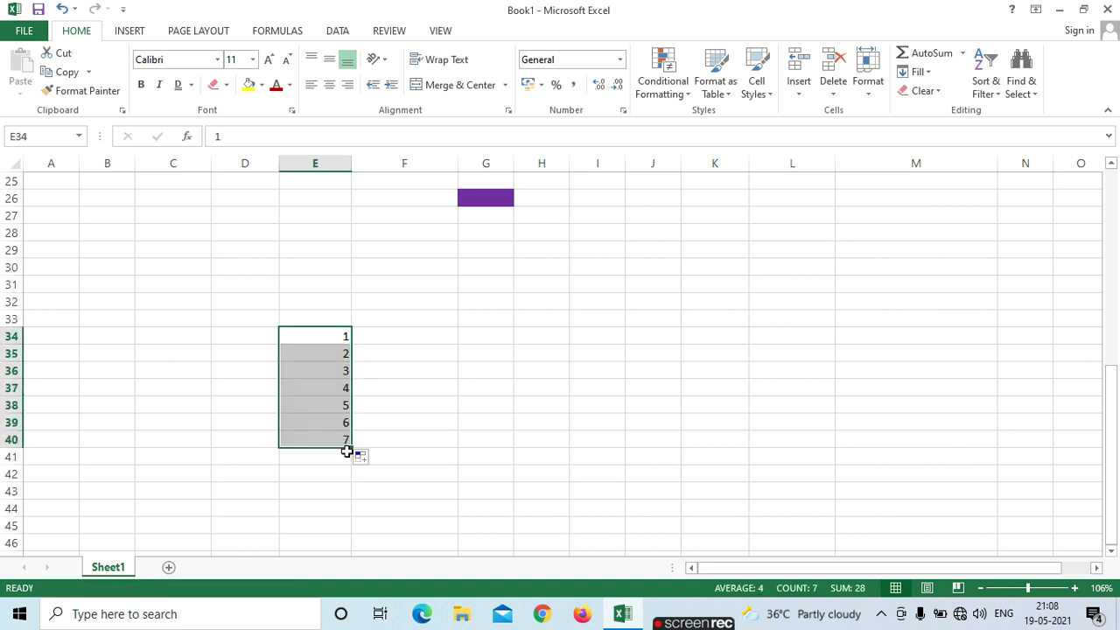
left_click(619, 59)
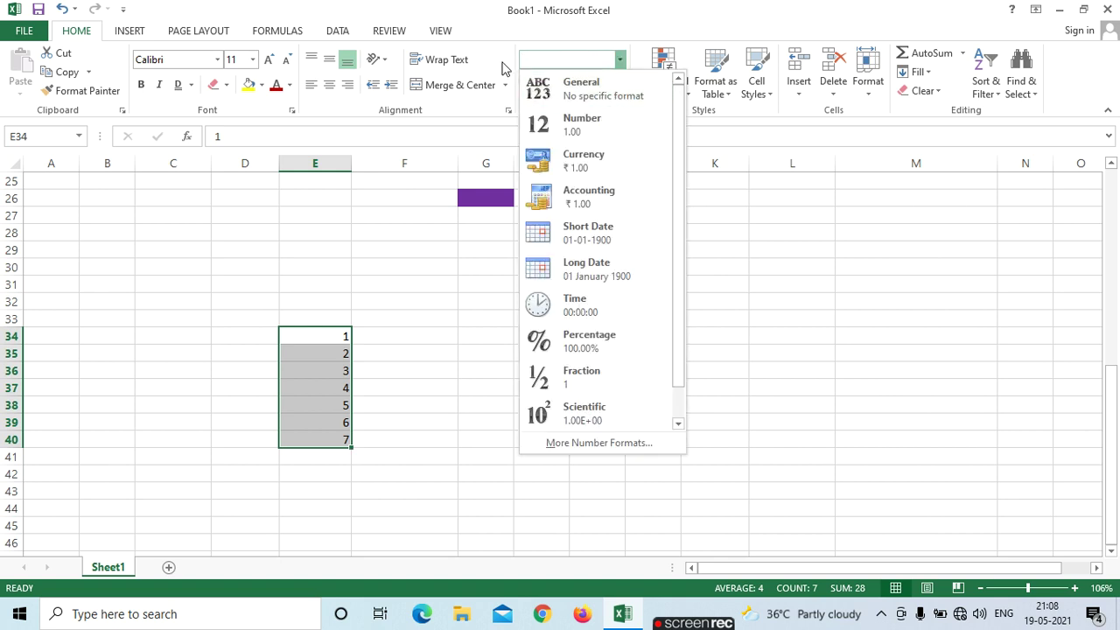
left_click(592, 125)
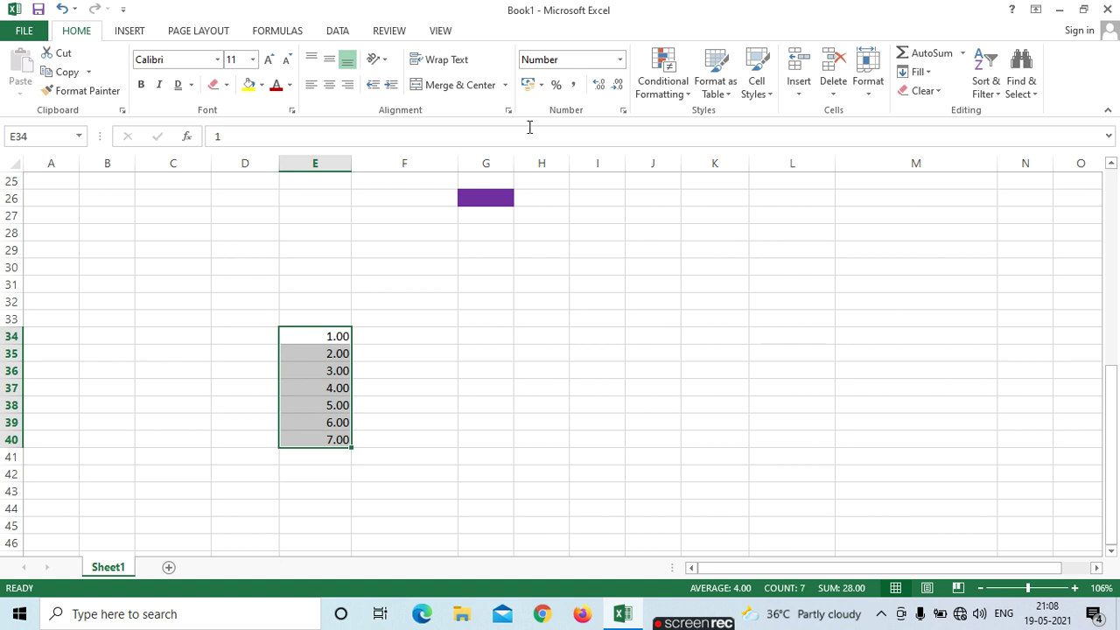
left_click(619, 59)
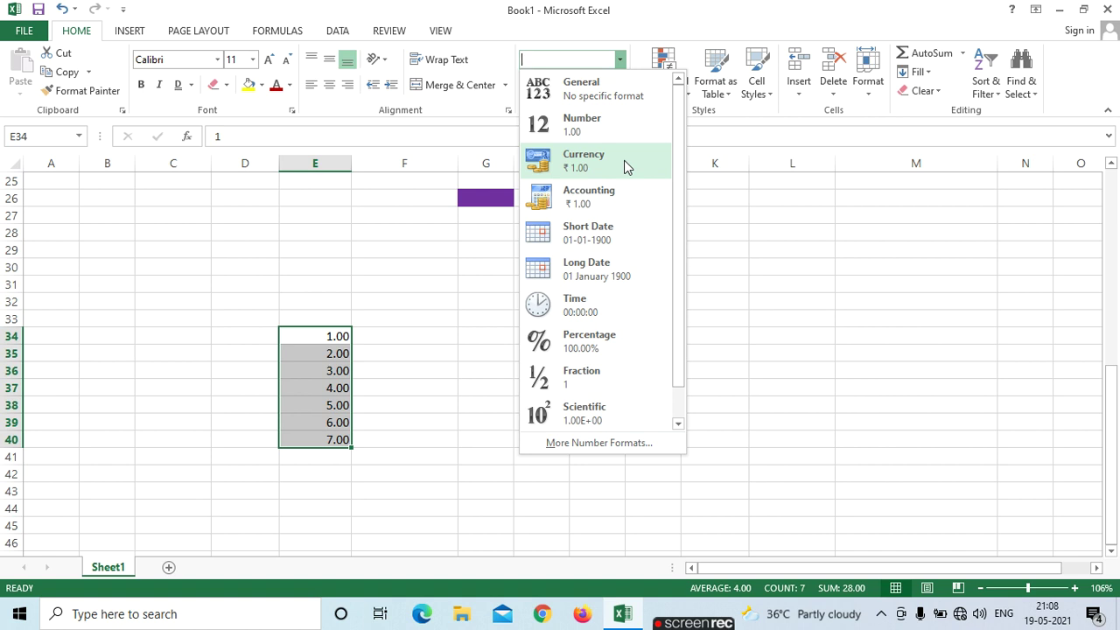
left_click(620, 171)
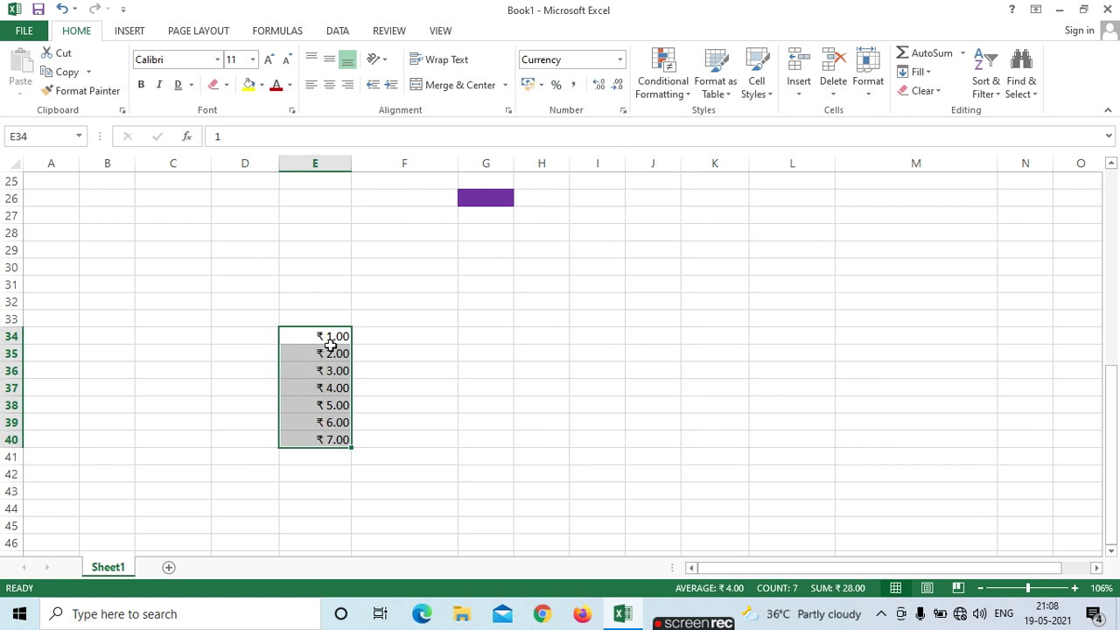
left_click(620, 59)
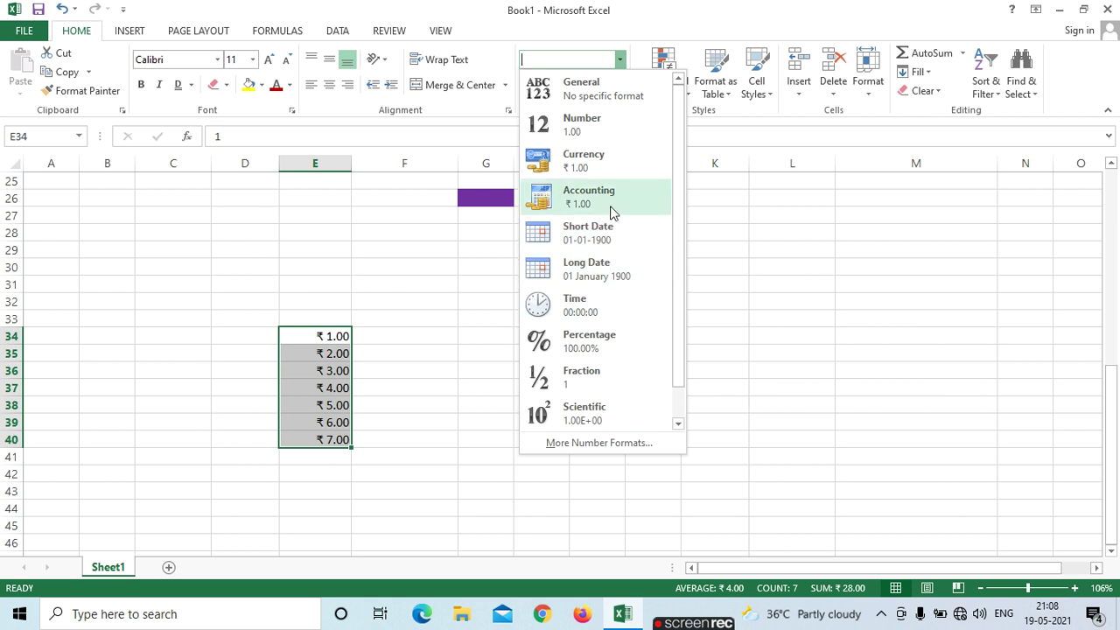
left_click(618, 341)
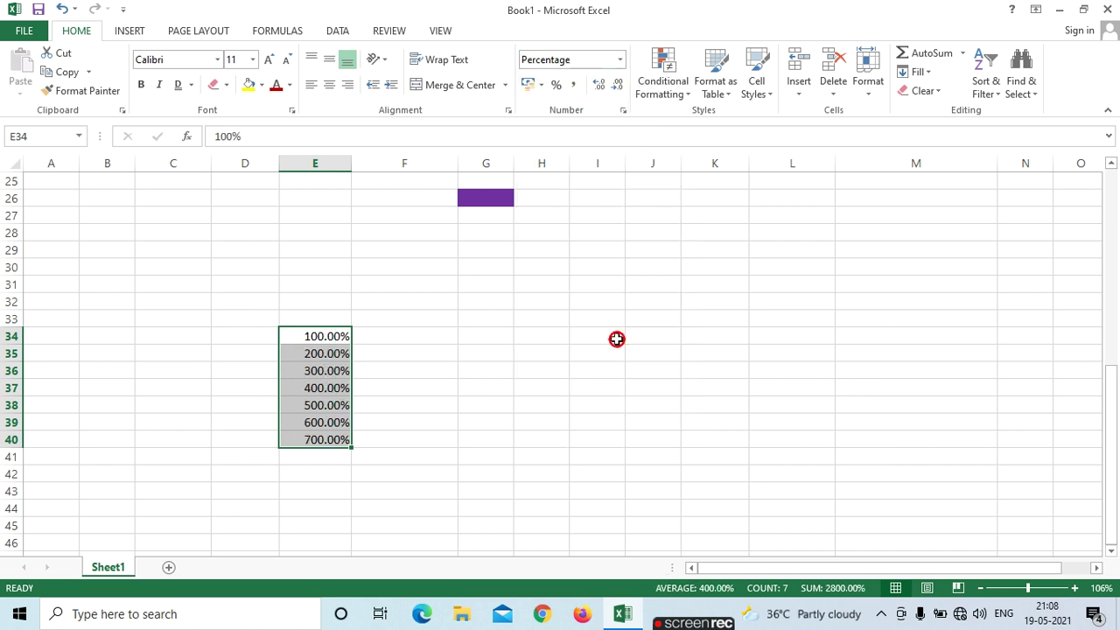
left_click(620, 60)
left_click(617, 374)
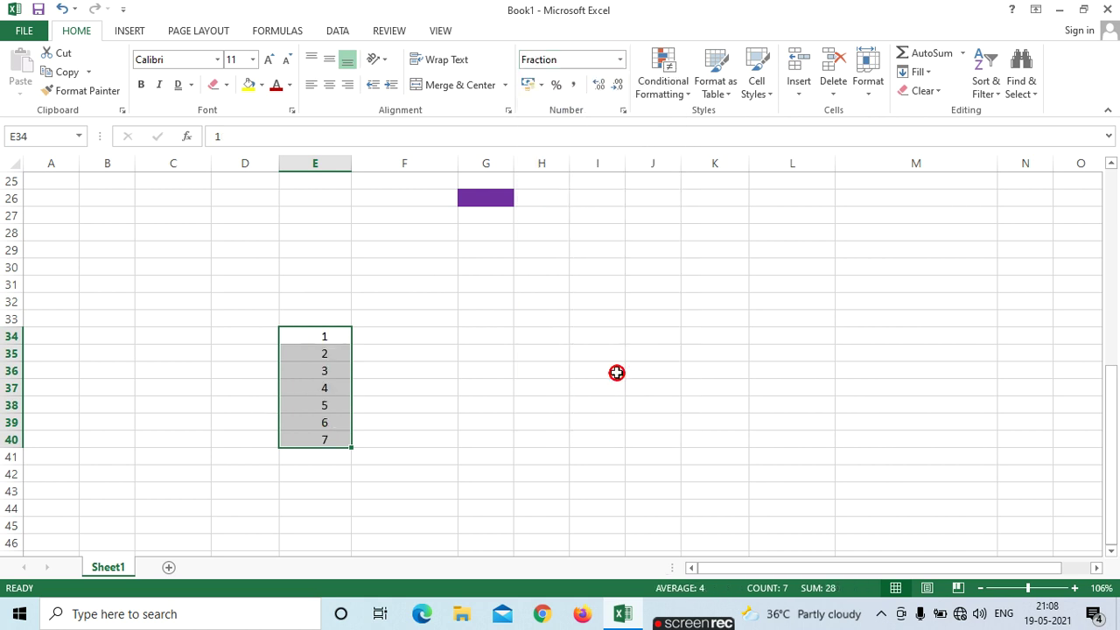
left_click(619, 60)
left_click(625, 404)
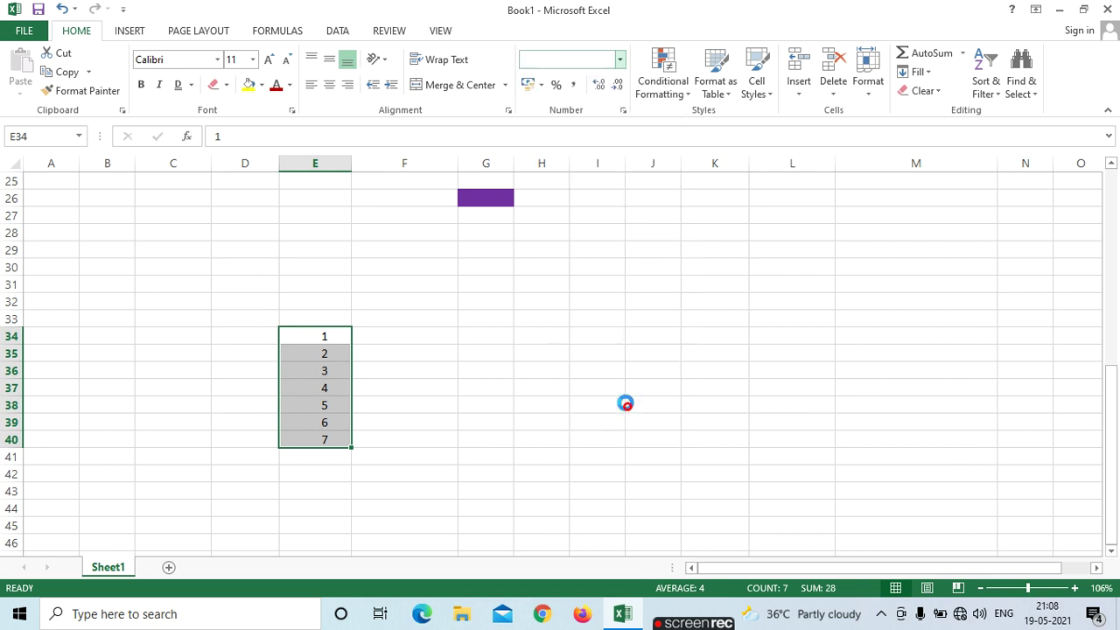
left_click(619, 60)
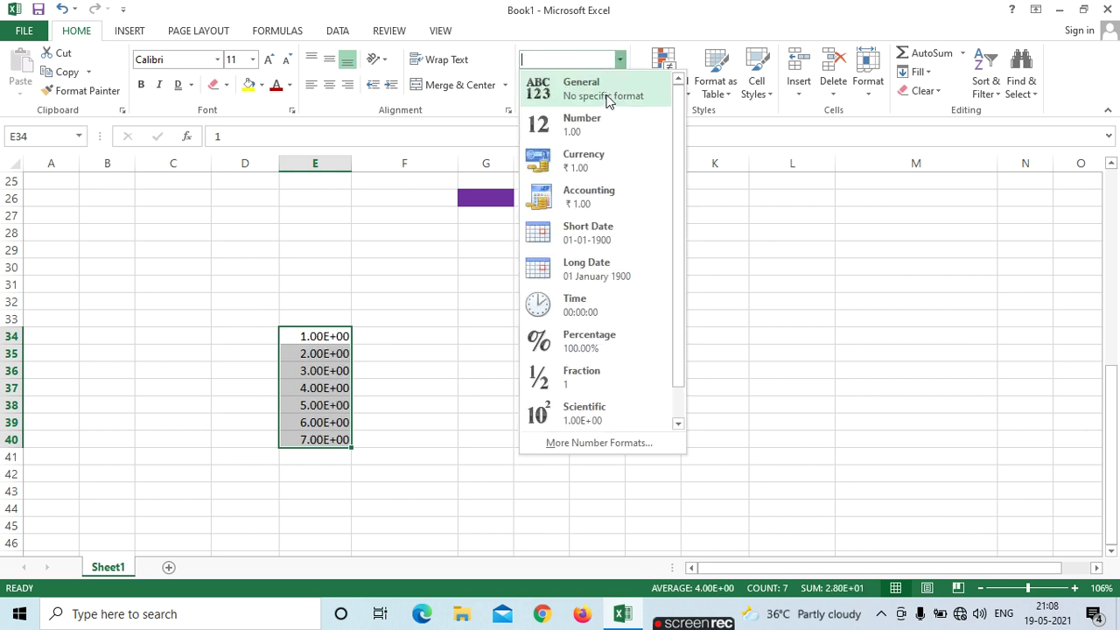
left_click(609, 101)
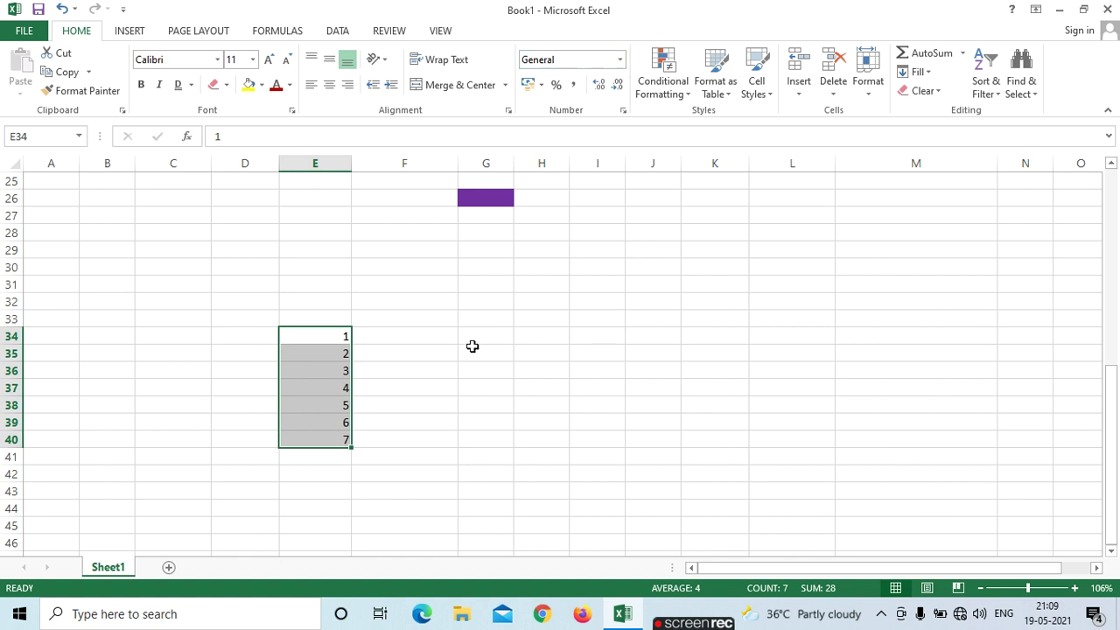
Add several decimal places to E34:E40 and widen column E to fit them.
left_click(600, 87)
left_click(600, 87)
left_click(600, 87)
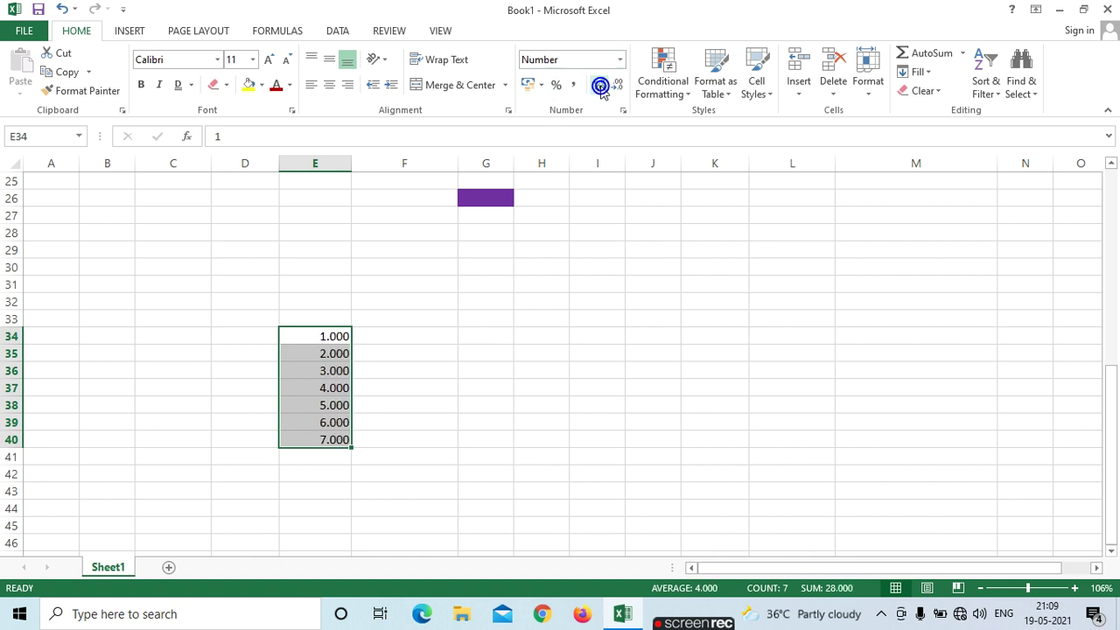
left_click(600, 88)
left_click(600, 87)
left_click(601, 88)
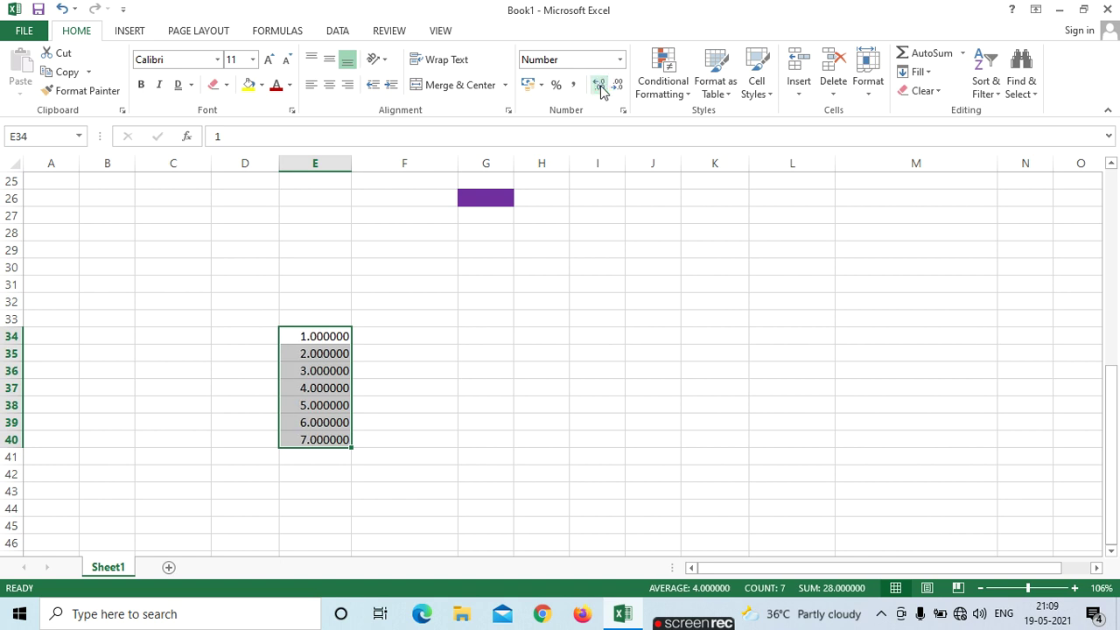
left_click(600, 87)
left_click(600, 88)
left_click(600, 87)
left_click(600, 88)
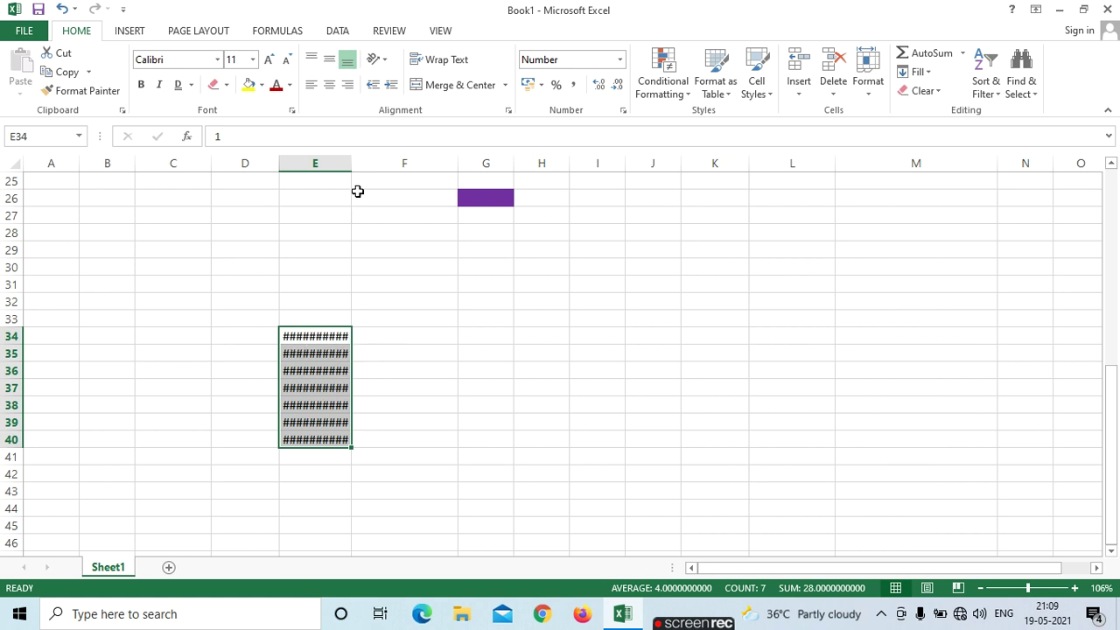
left_click_drag(351, 167, 380, 166)
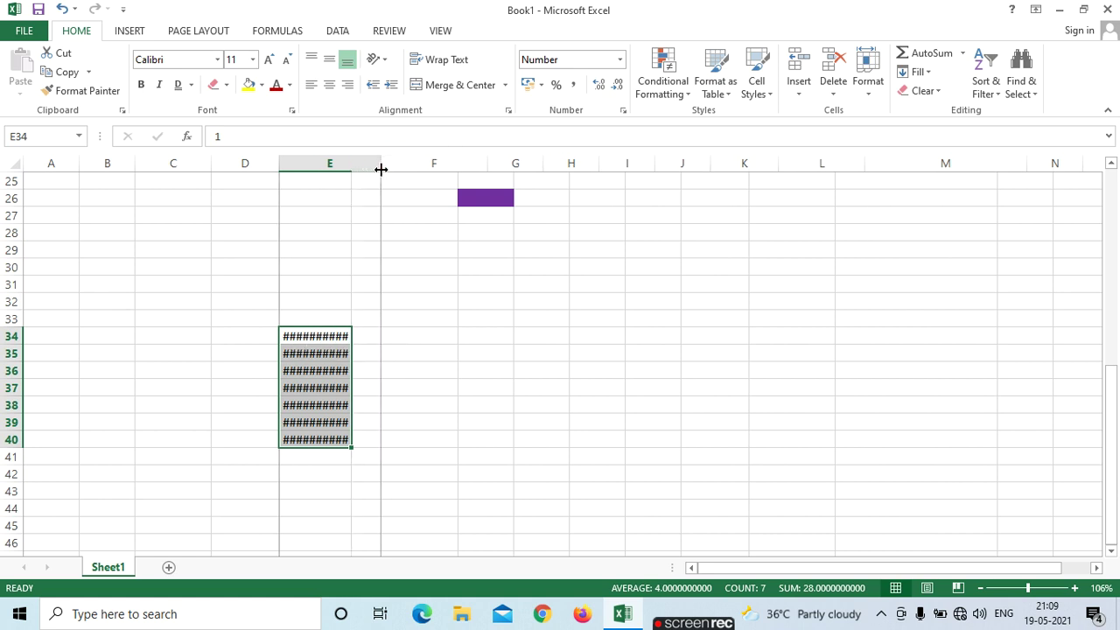
Reduce E34:E40's decimal places back down, leaving the number format unchanged.
left_click(617, 87)
left_click(618, 86)
left_click(617, 87)
left_click(618, 87)
left_click(618, 86)
left_click(618, 87)
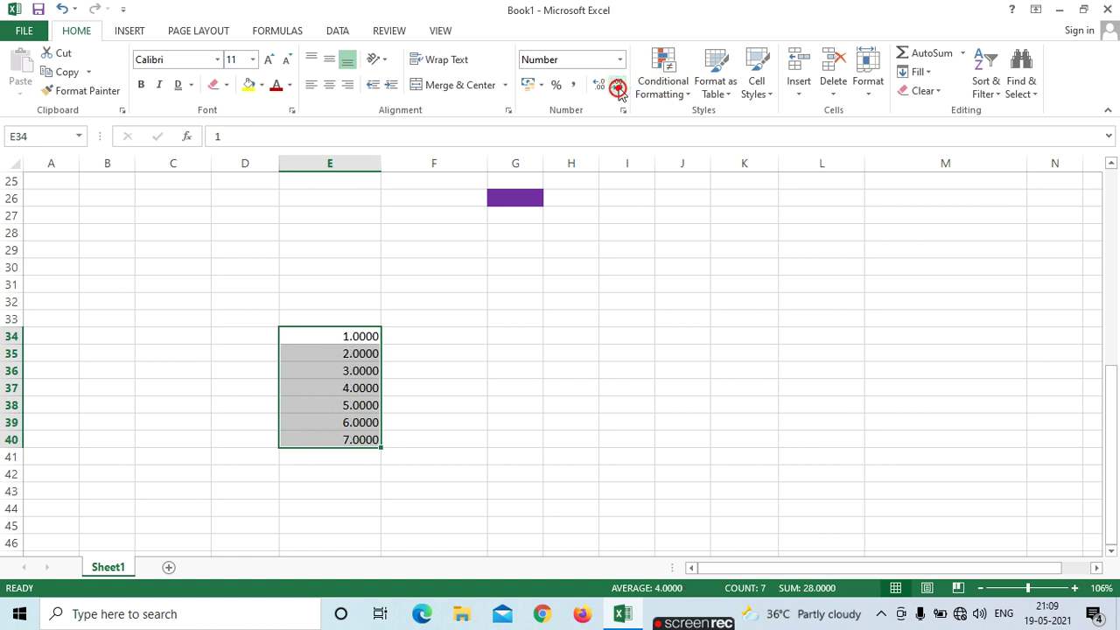
left_click(618, 87)
left_click(617, 86)
left_click(618, 87)
left_click(617, 87)
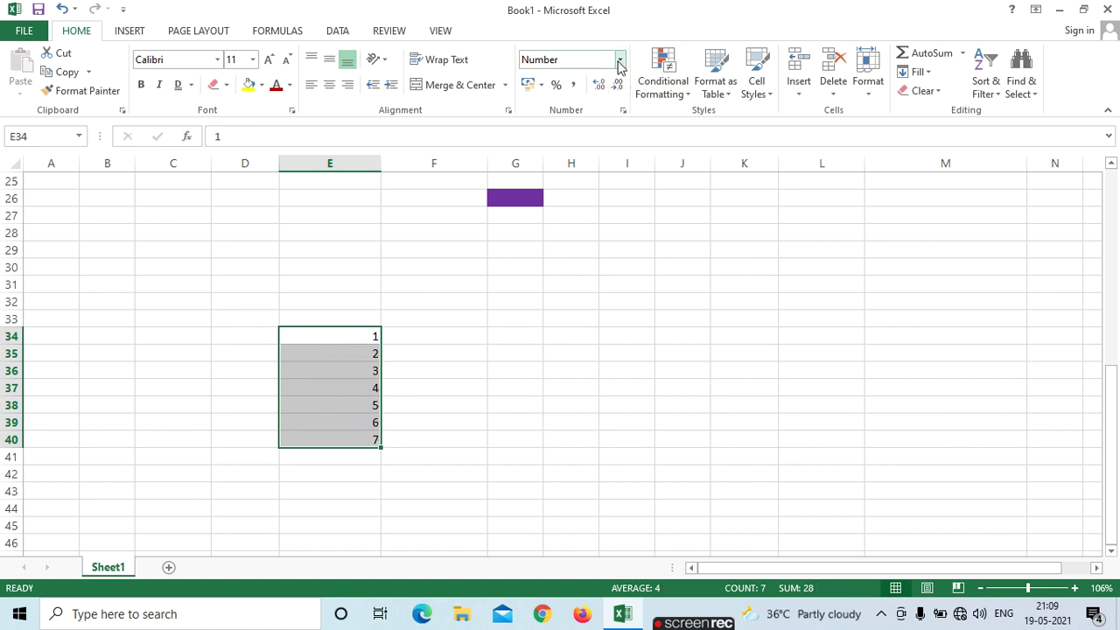
left_click(620, 58)
left_click(827, 288)
Try Comma Style, Percent Style, then pound sterling and Indian rupee Accounting formats on E34:E40.
left_click(574, 87)
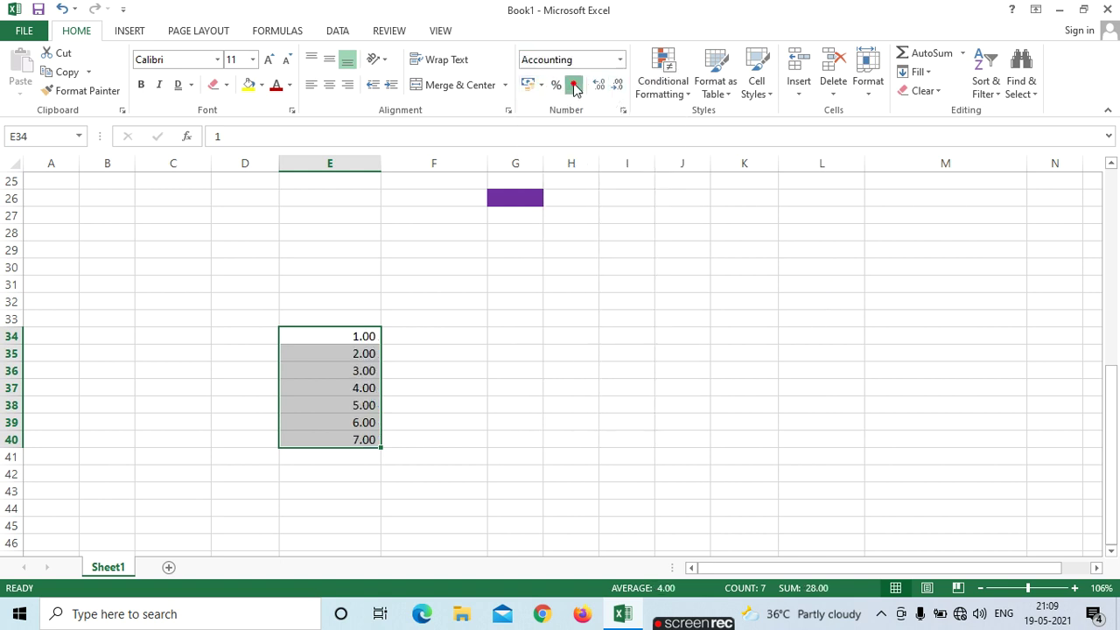
left_click(555, 84)
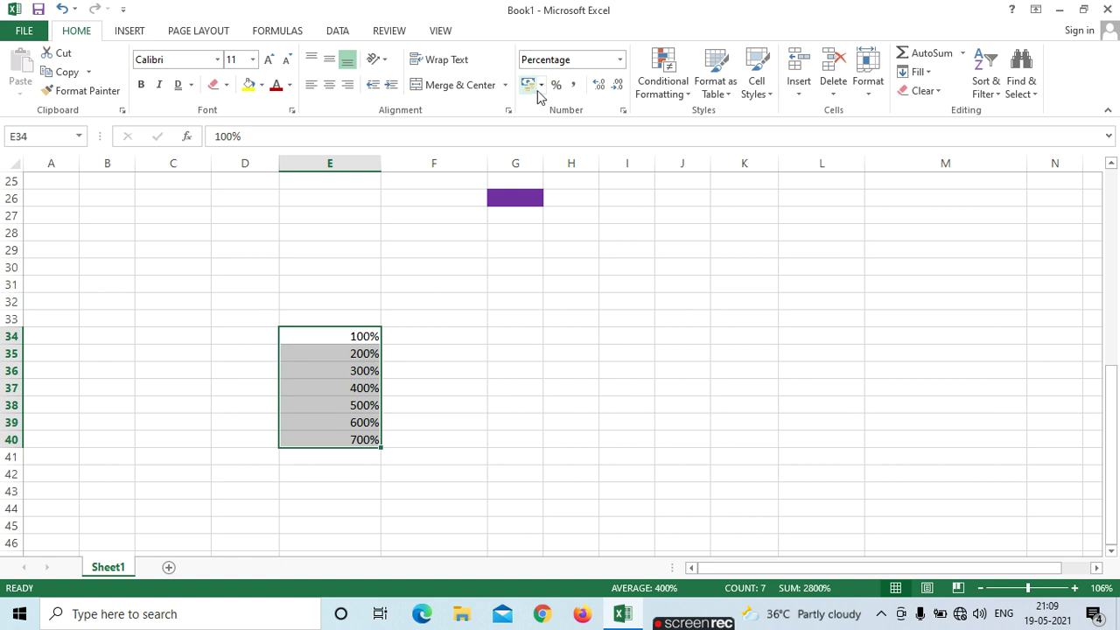
left_click(541, 85)
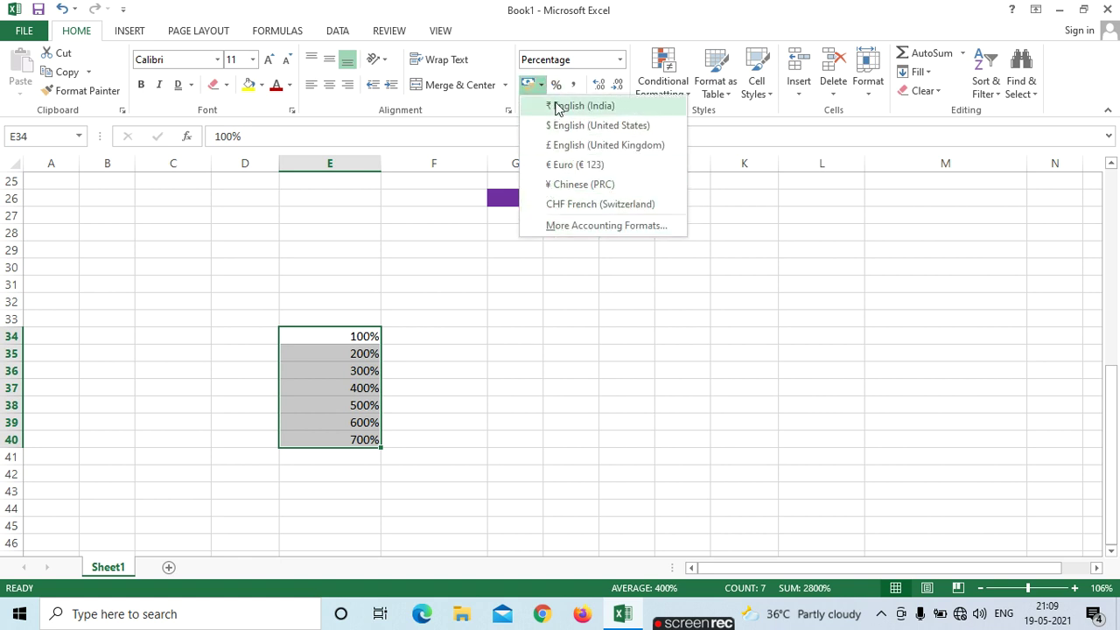
left_click(575, 147)
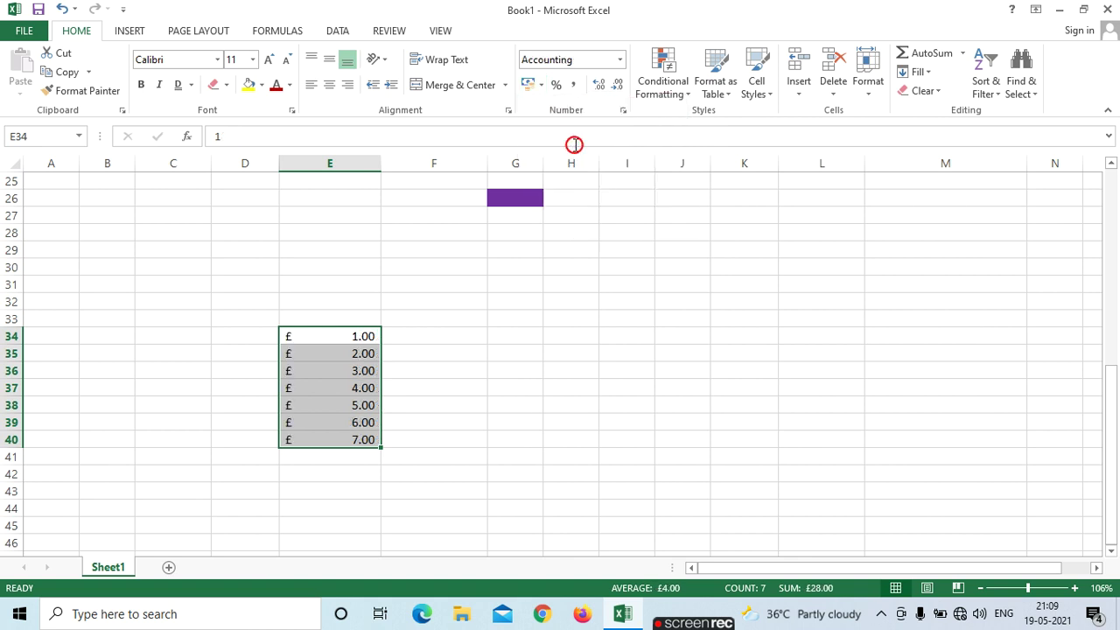
left_click(542, 84)
left_click(565, 112)
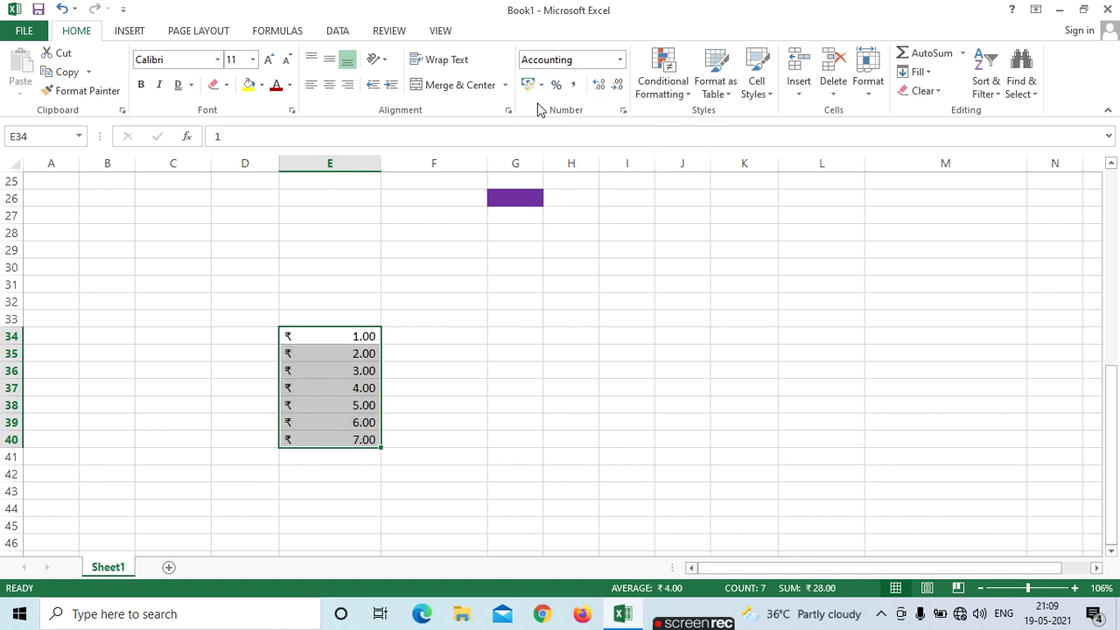
Switch the E34:E40 accounting currency to US dollars, Chinese yuan, then back to Indian rupees.
left_click(540, 84)
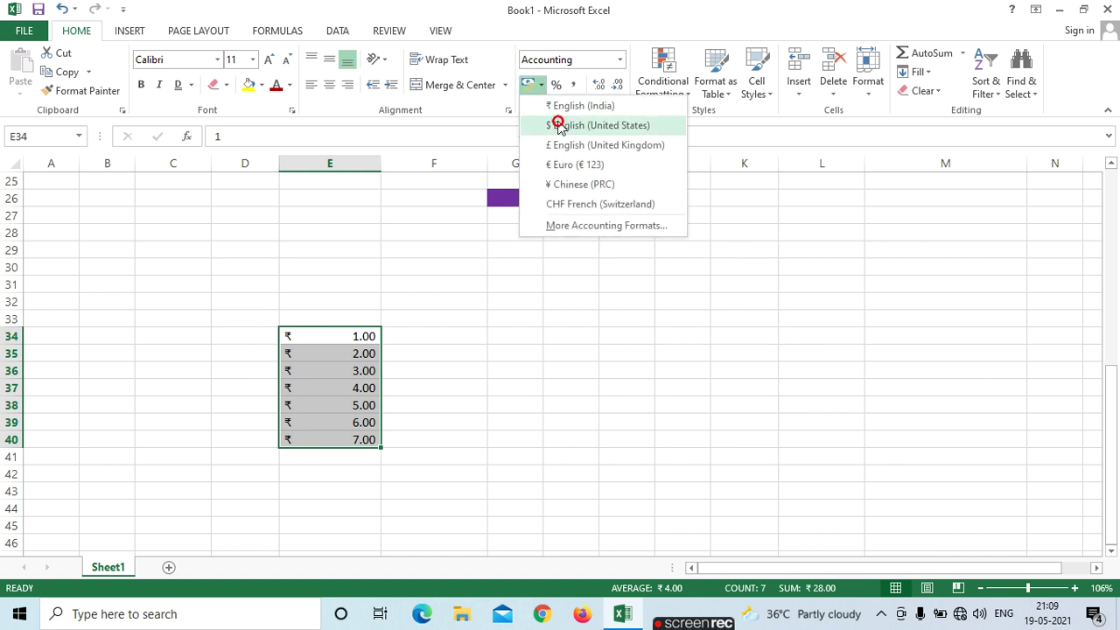
left_click(558, 125)
left_click(541, 84)
left_click(571, 180)
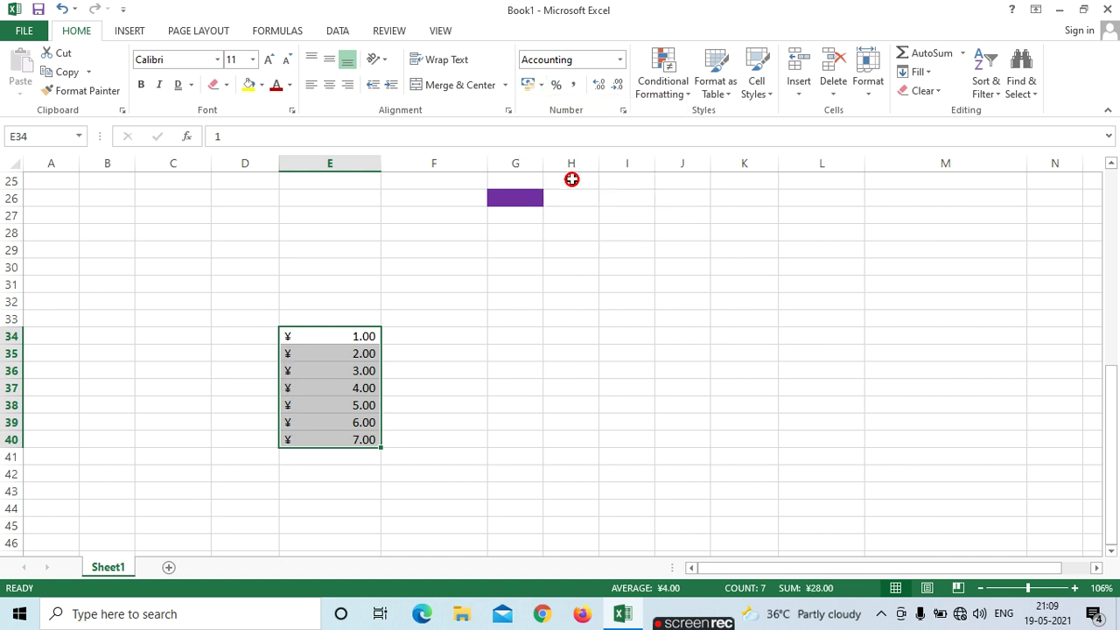
left_click(542, 86)
left_click(551, 112)
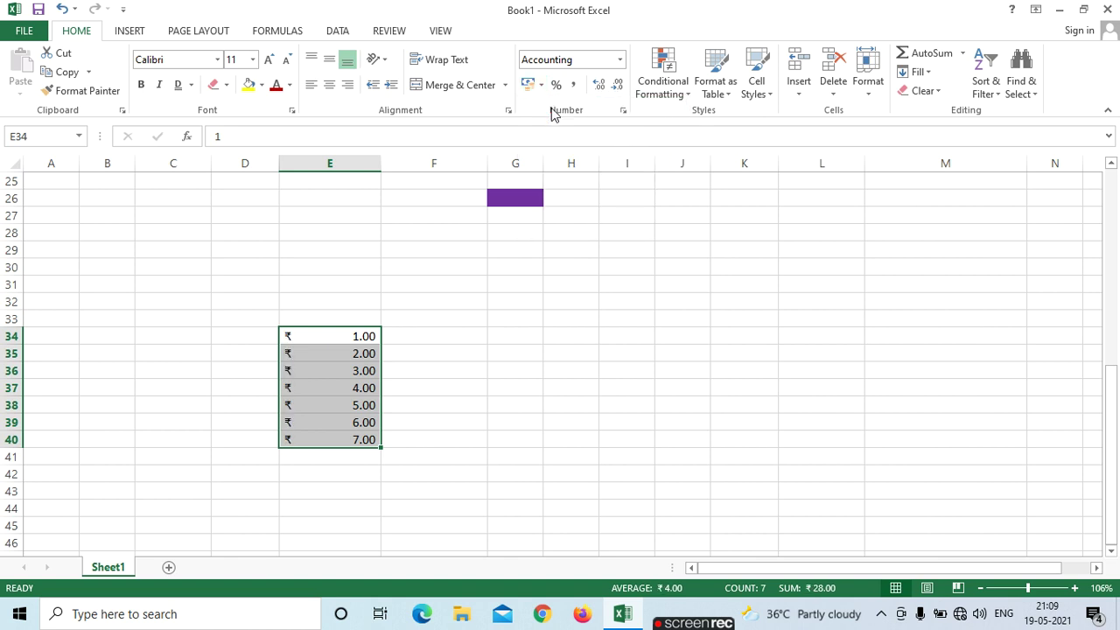
Return E34:E40 to the General format, then select the empty cell H32.
left_click(618, 60)
left_click(602, 96)
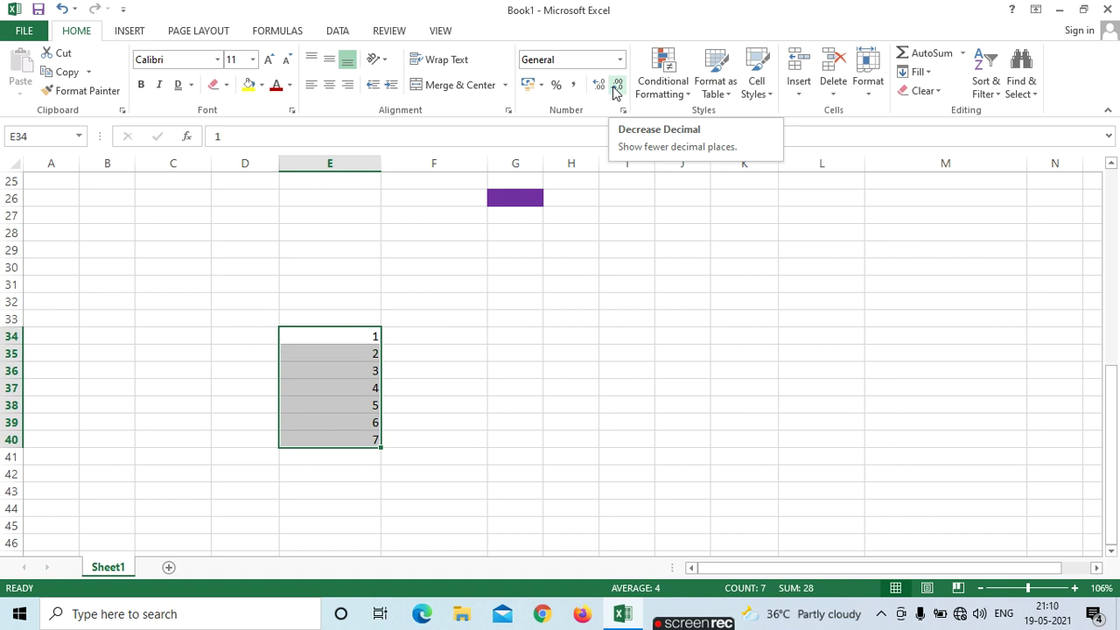
left_click(578, 301)
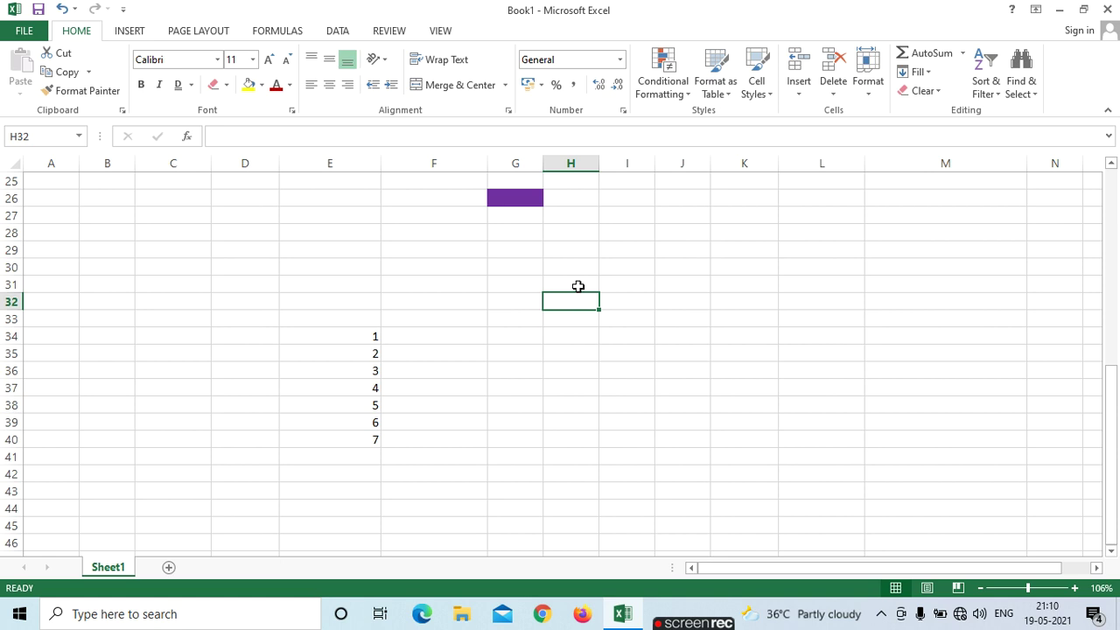
Give cell H32 the Date number format through More Number Formats.
left_click(620, 59)
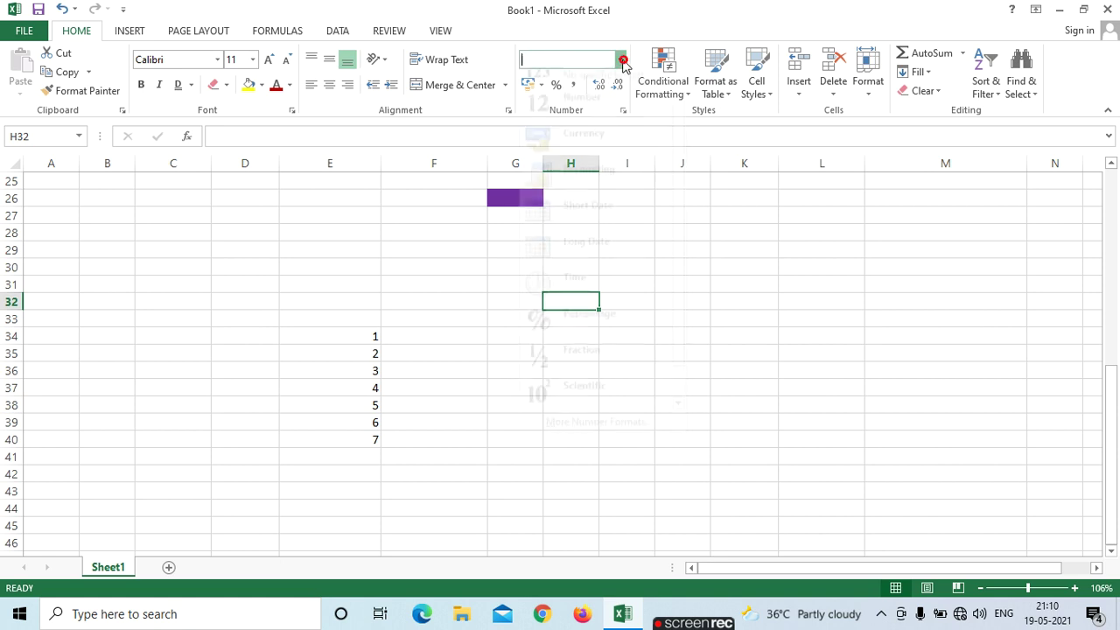
left_click(573, 443)
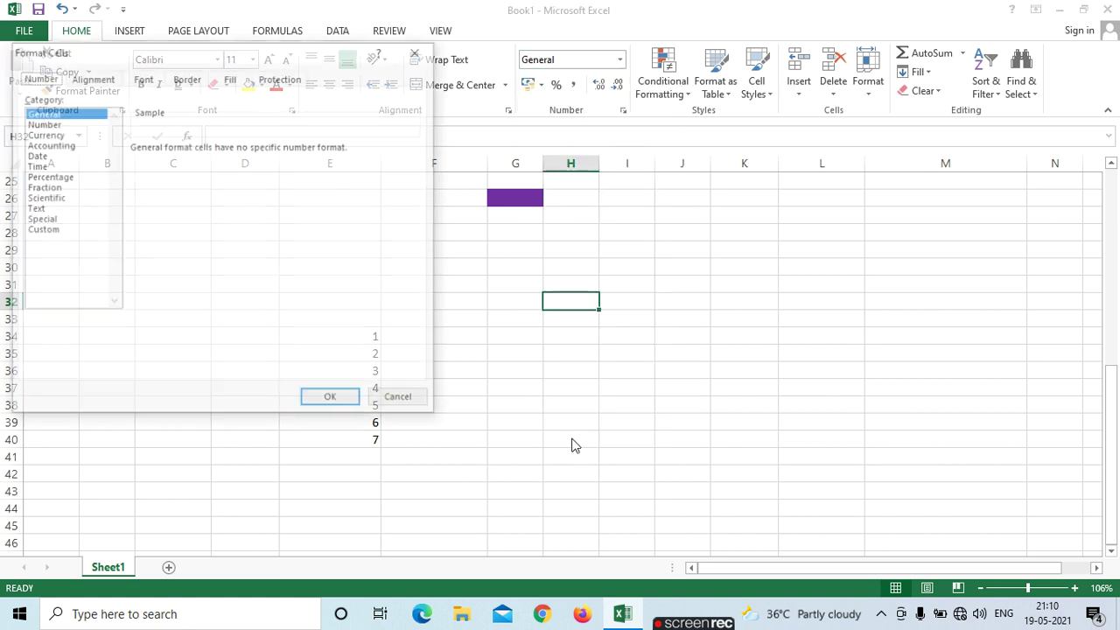
left_click_drag(156, 53, 766, 127)
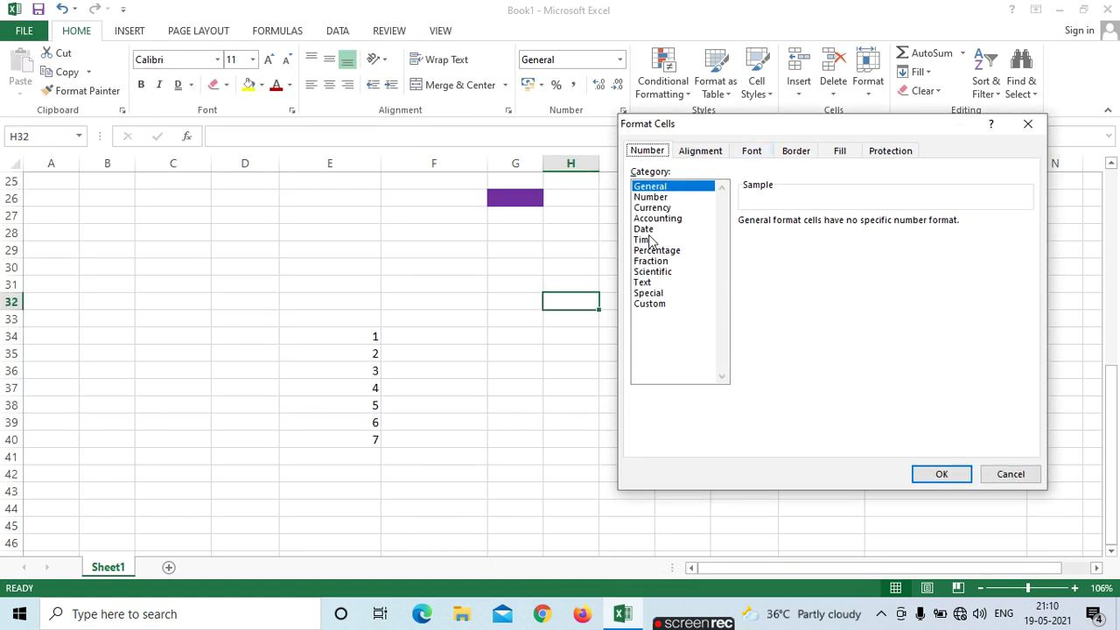
left_click(647, 229)
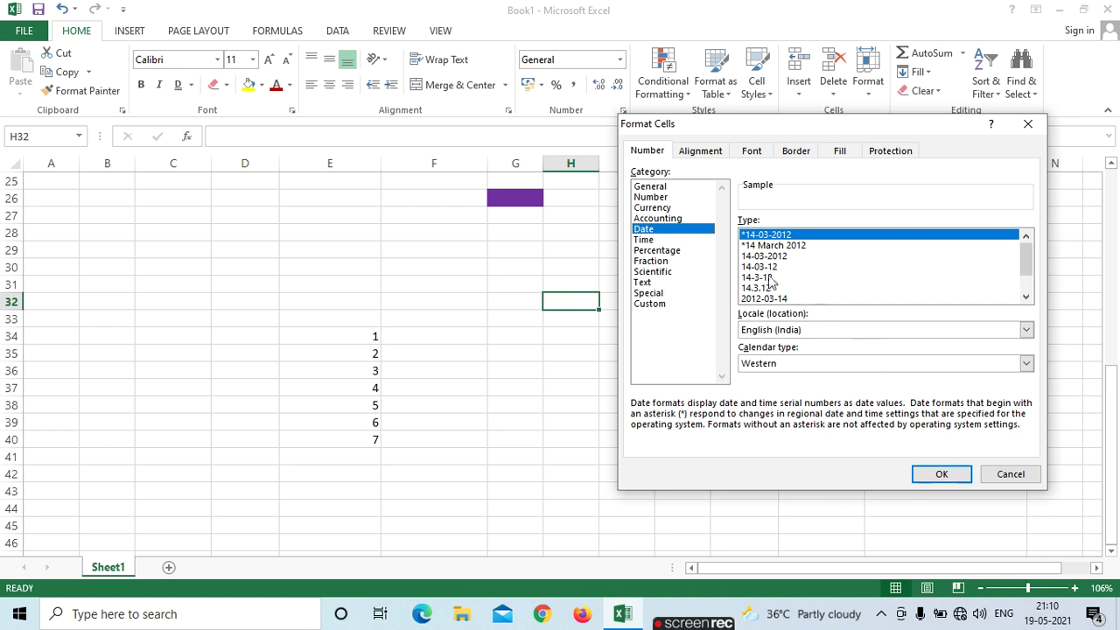
left_click(929, 477)
left_click(625, 403)
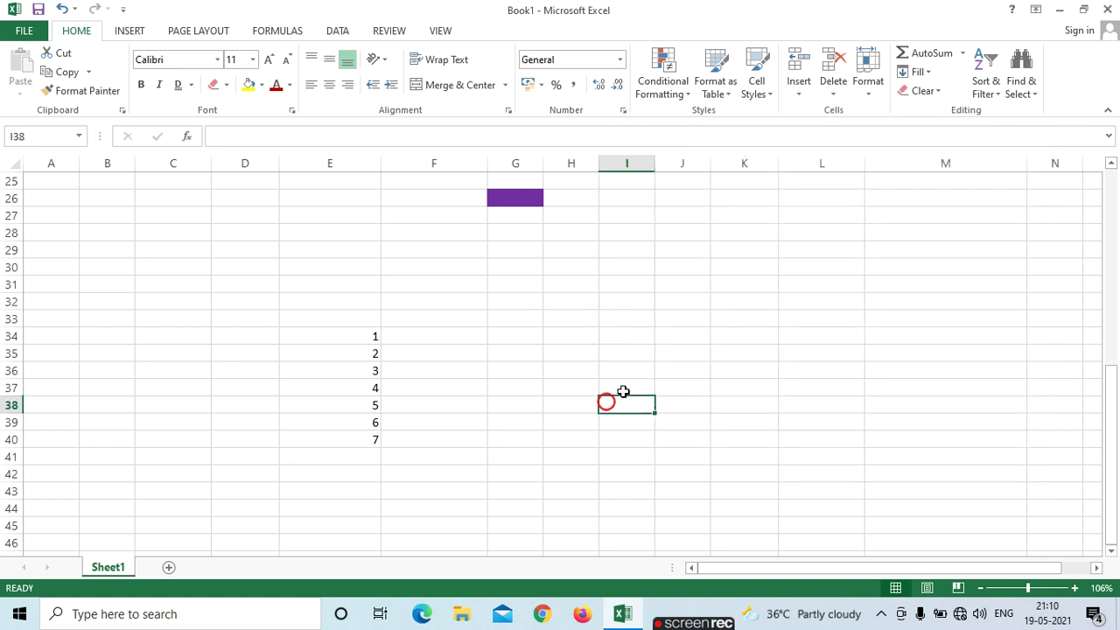
scroll(624, 392, "up", 7)
scroll(625, 392, "up", 1)
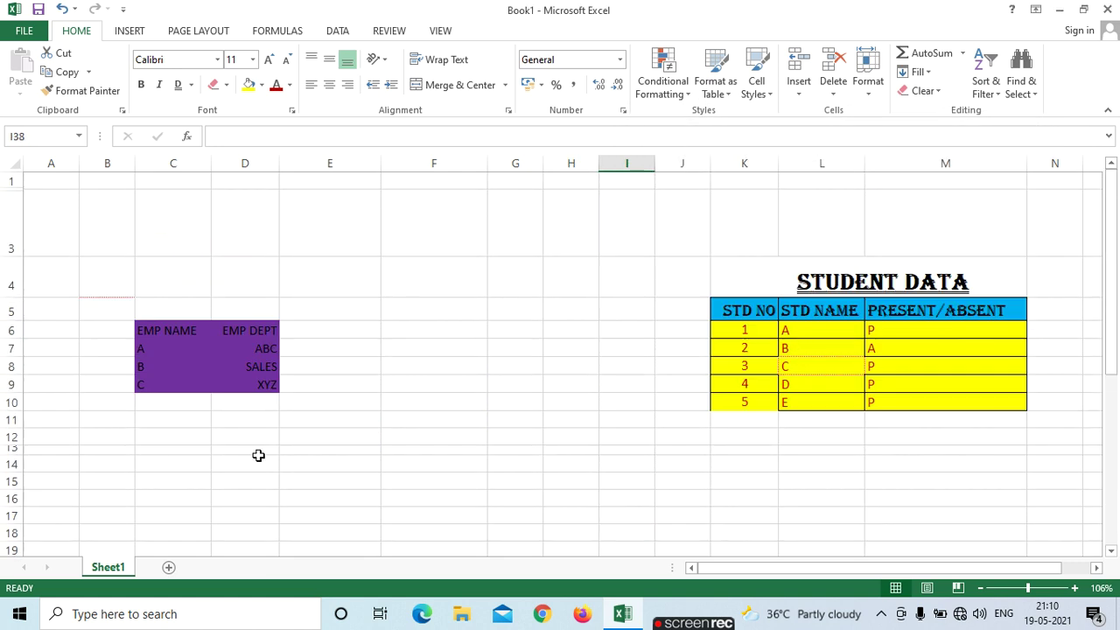
Select B27 and apply the Date category from More Number Formats.
left_click(385, 466)
scroll(411, 472, "down", 3)
left_click(117, 468)
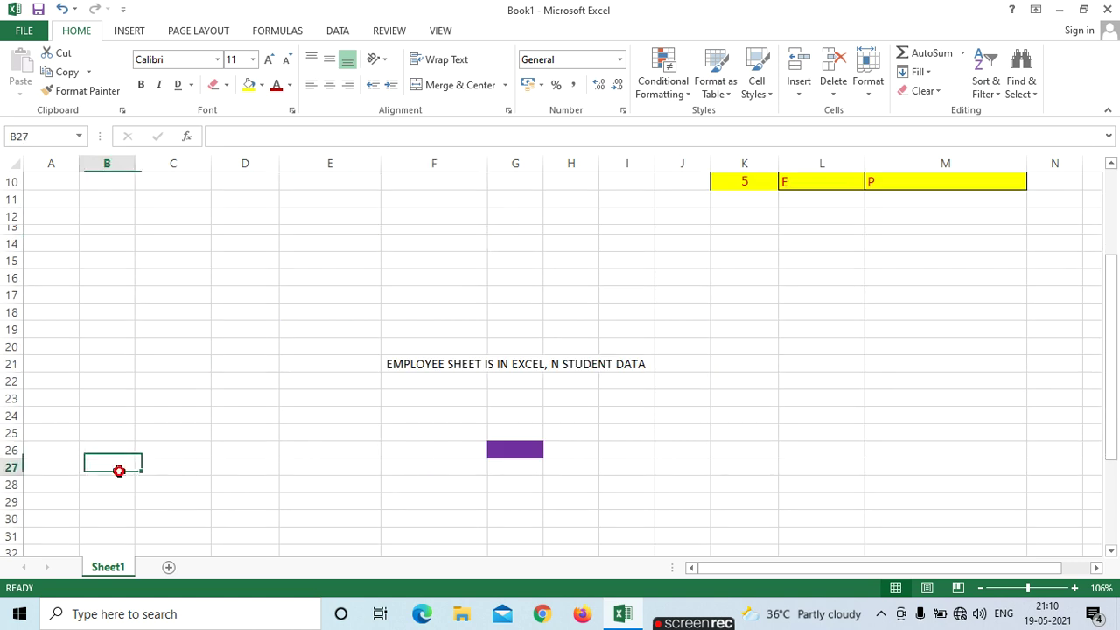
left_click(620, 59)
left_click(570, 449)
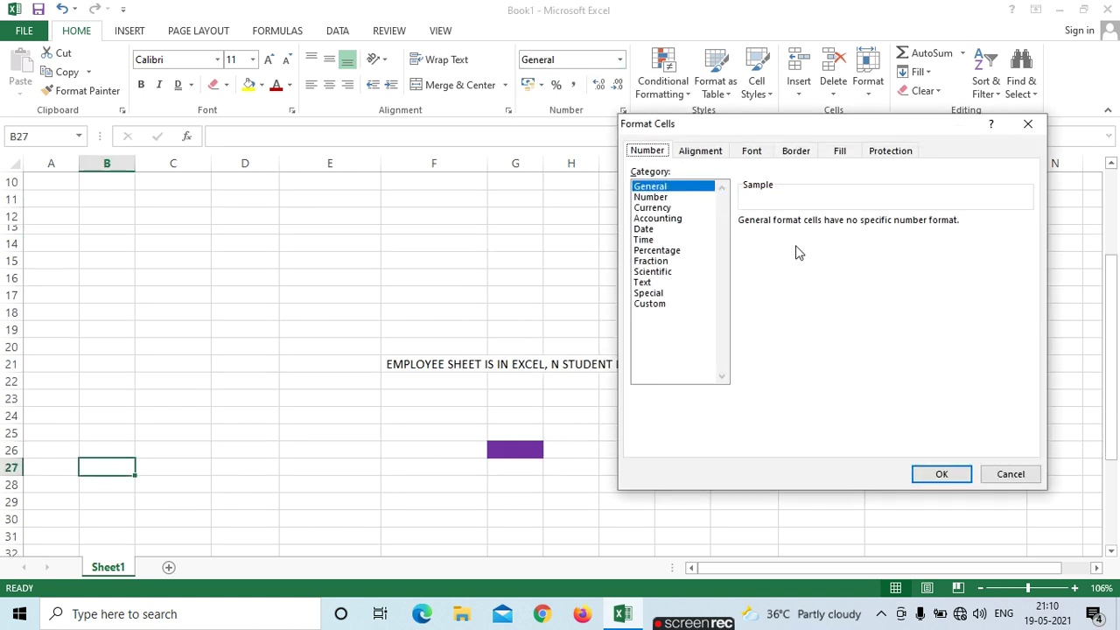
left_click(643, 229)
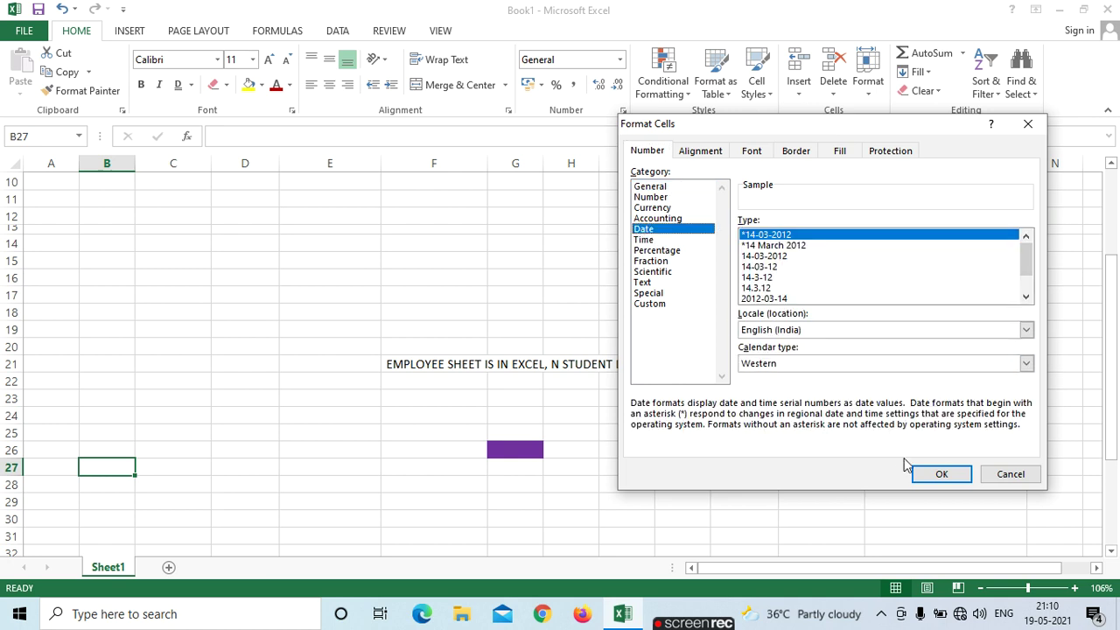
left_click(933, 474)
left_click(165, 365)
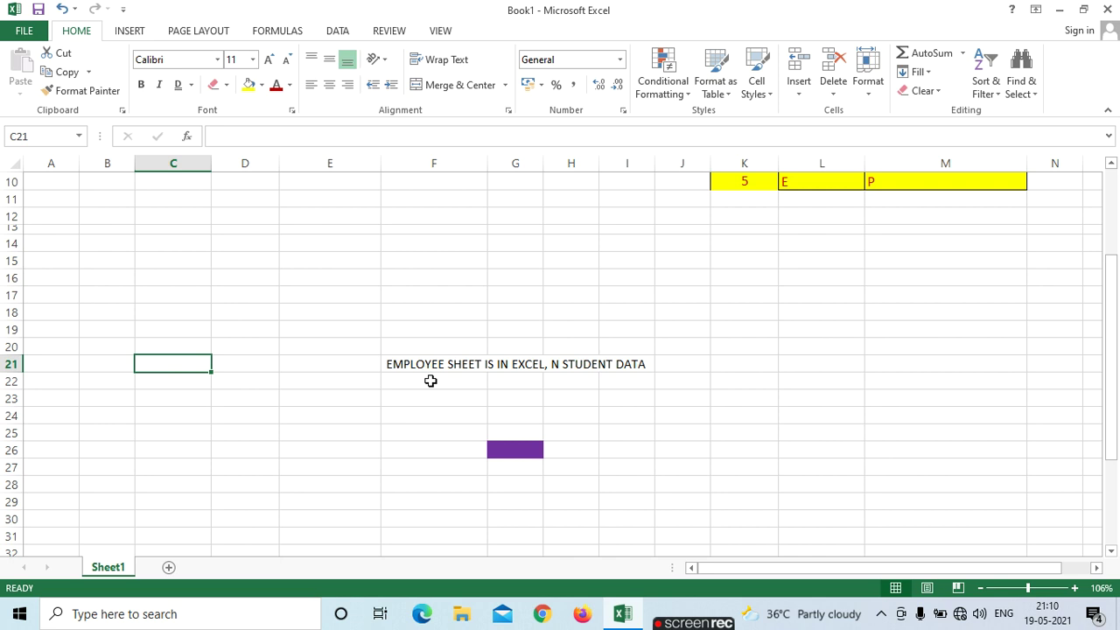
Enter the date 19.05.2021 in cell C21.
type("19.05.2021")
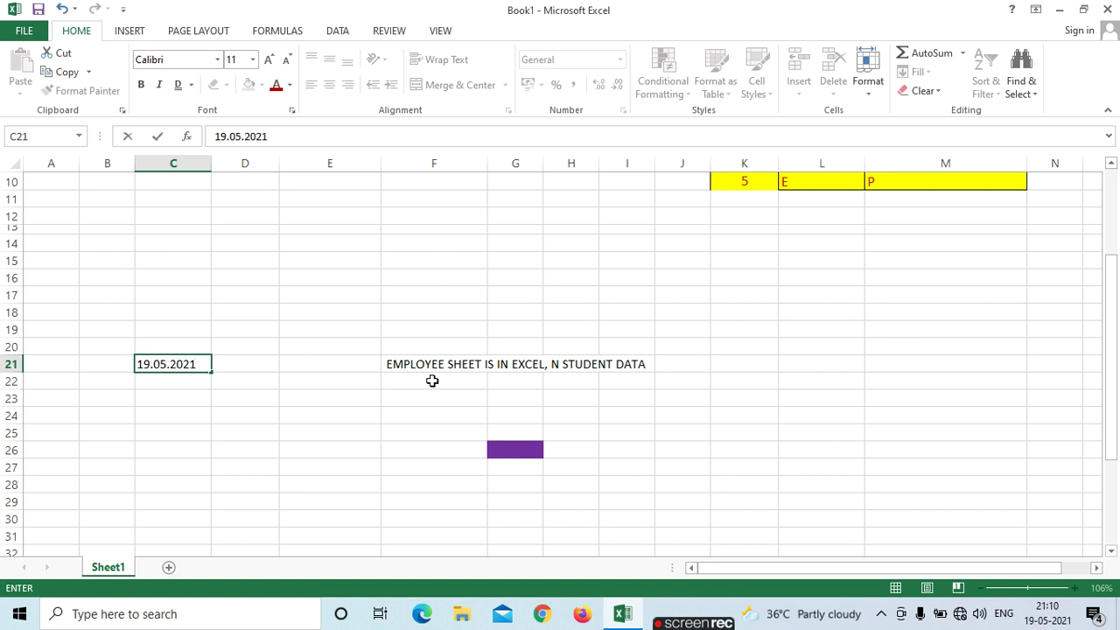
left_click(105, 417)
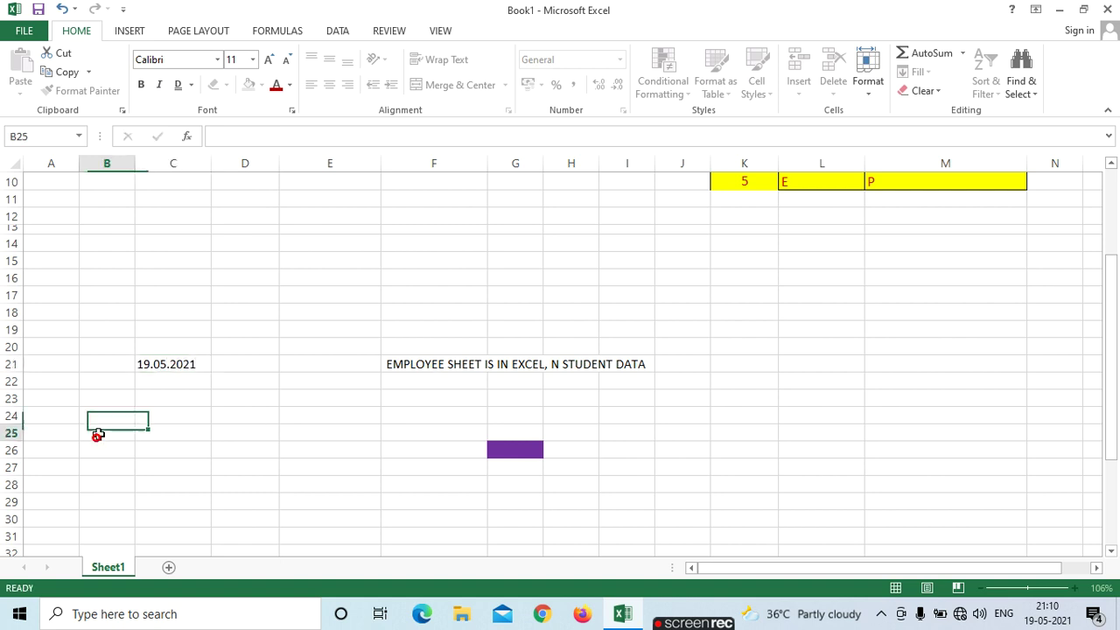
left_click(173, 362)
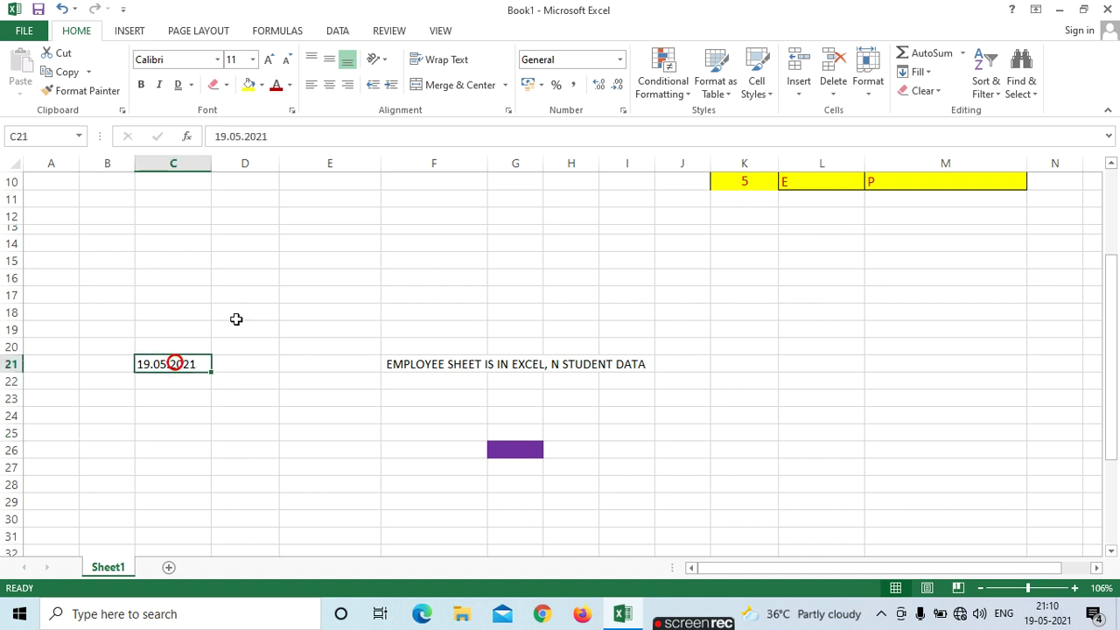
Format C21 with the 14 March 2012 Date style, then reselect it.
left_click(620, 59)
left_click(594, 442)
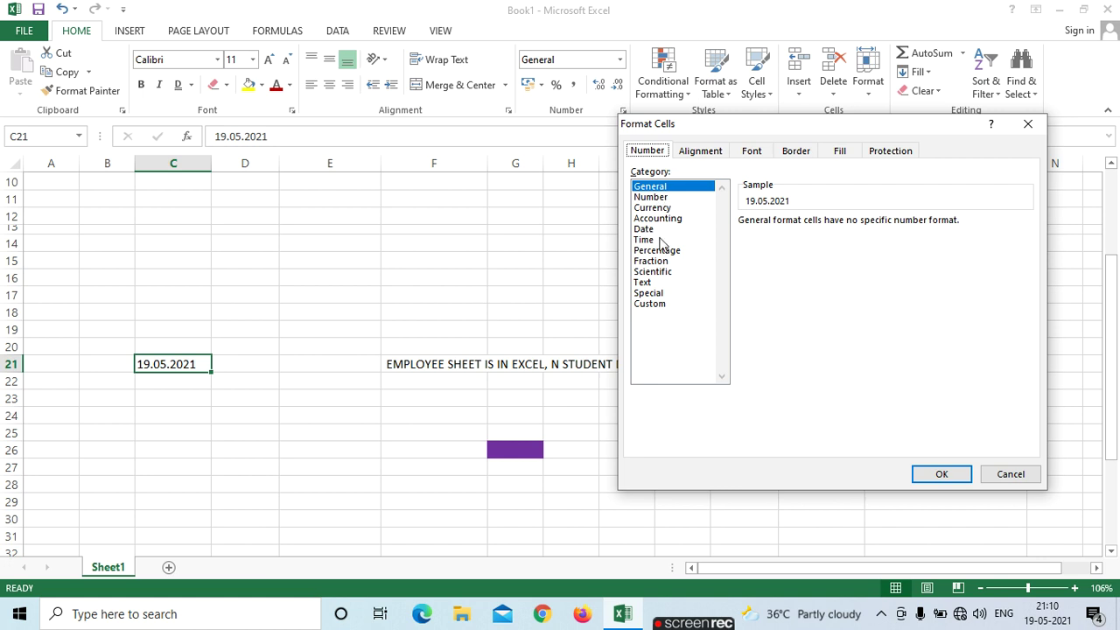
left_click(646, 229)
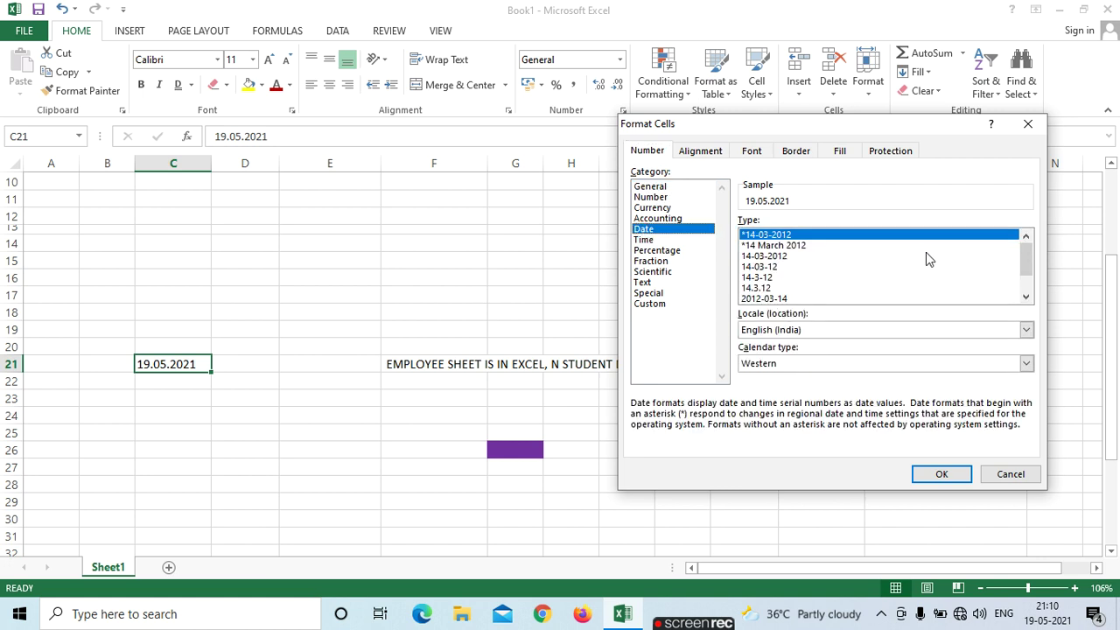
left_click(779, 247)
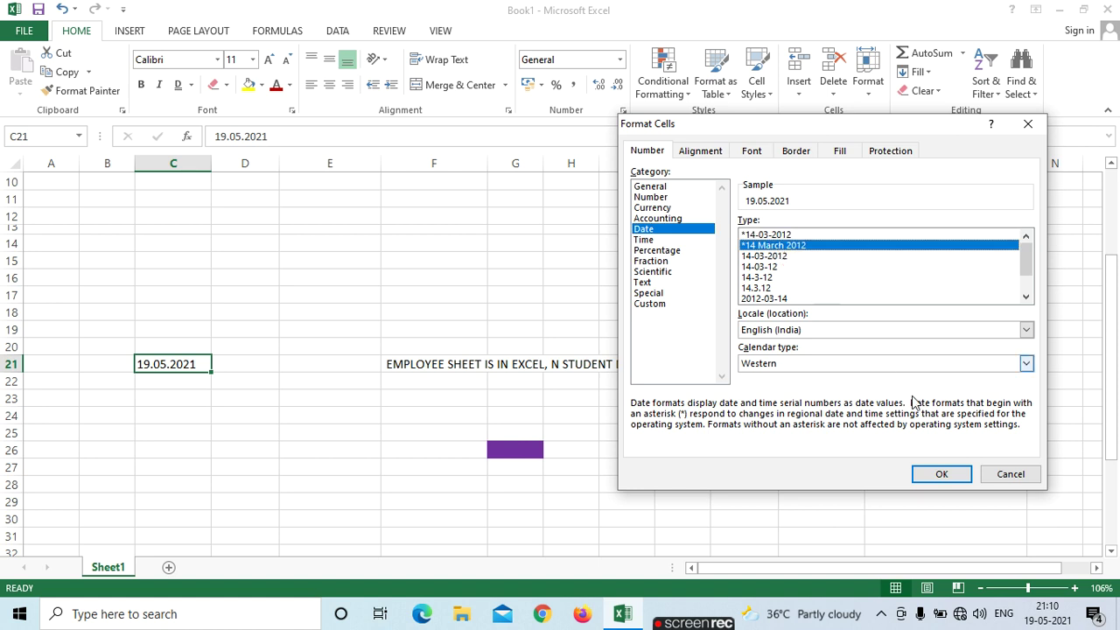
left_click(938, 474)
left_click(324, 411)
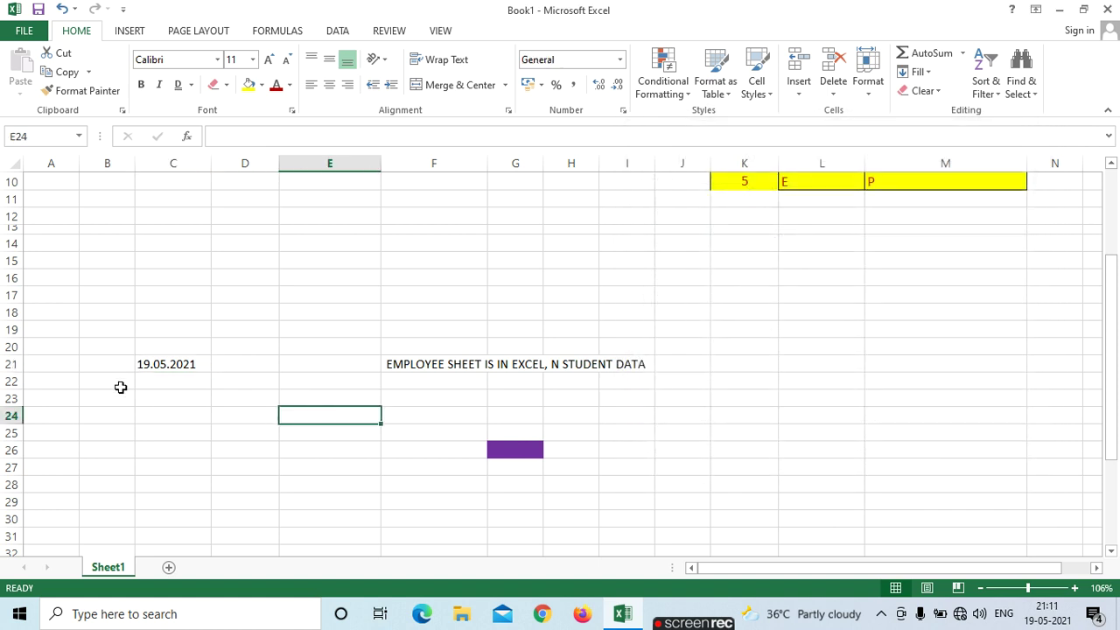
left_click(165, 363)
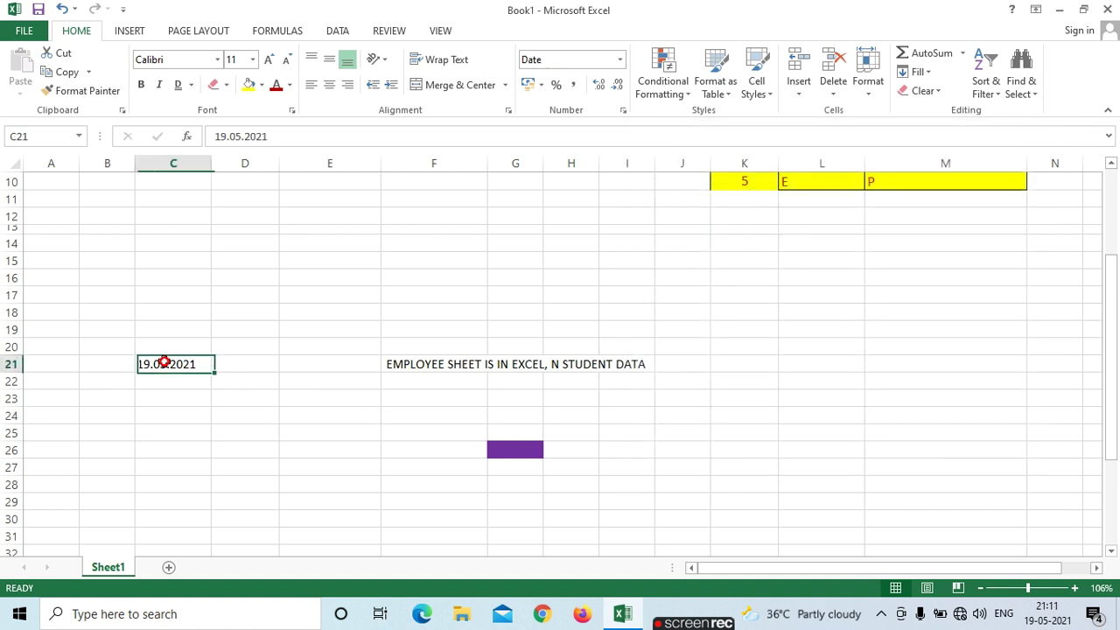
Format E27 as a Date in the 14-03-2012 style with the Western calendar.
left_click(353, 464)
left_click(618, 60)
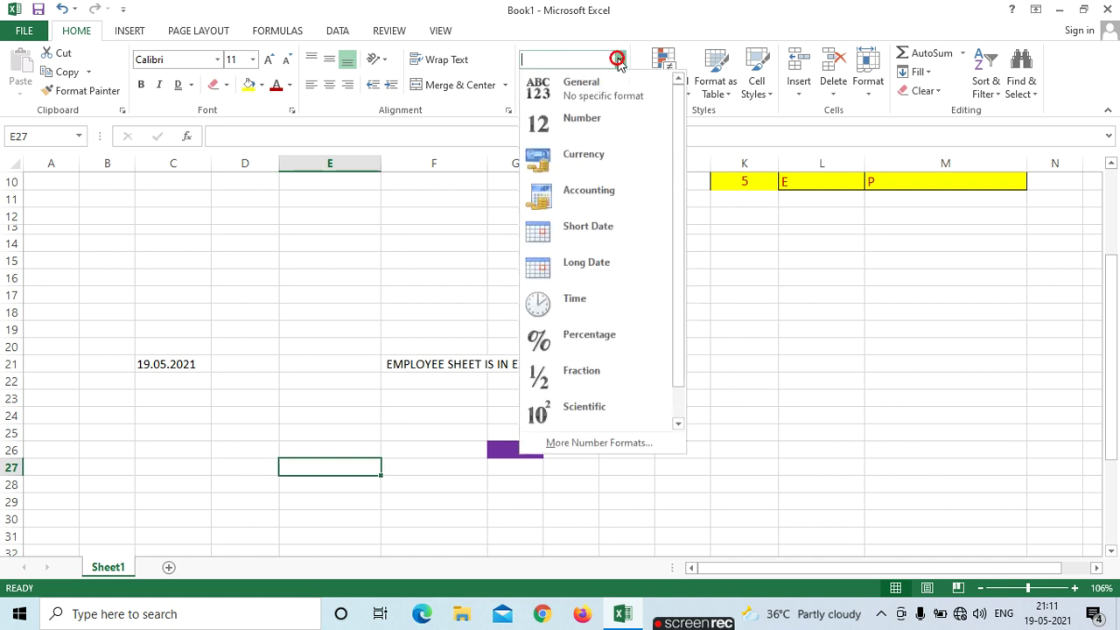
left_click(632, 445)
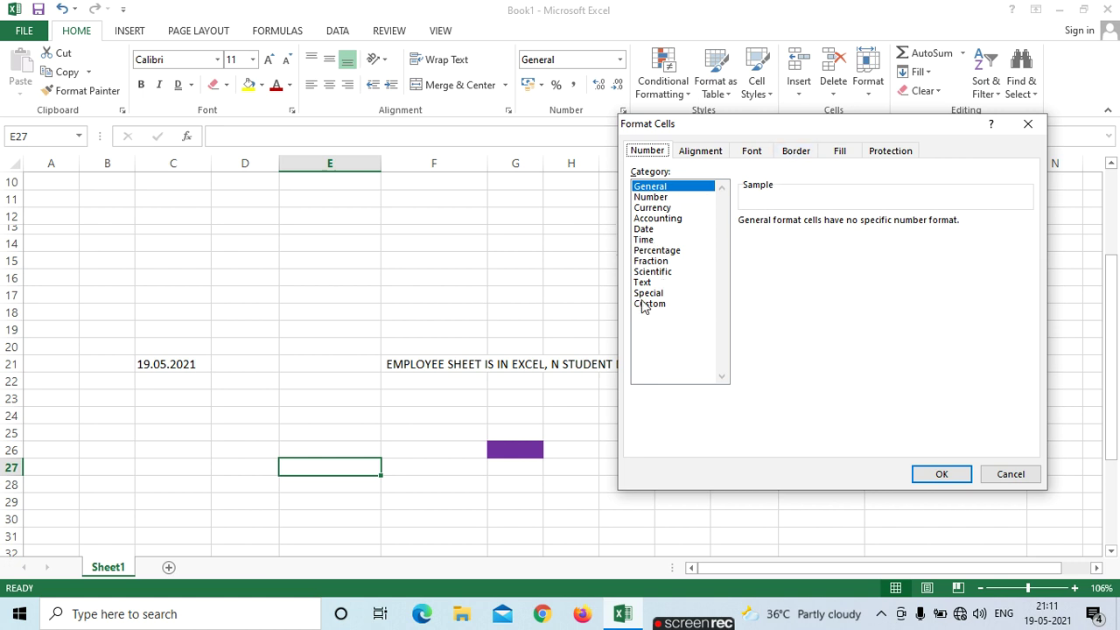
left_click(644, 229)
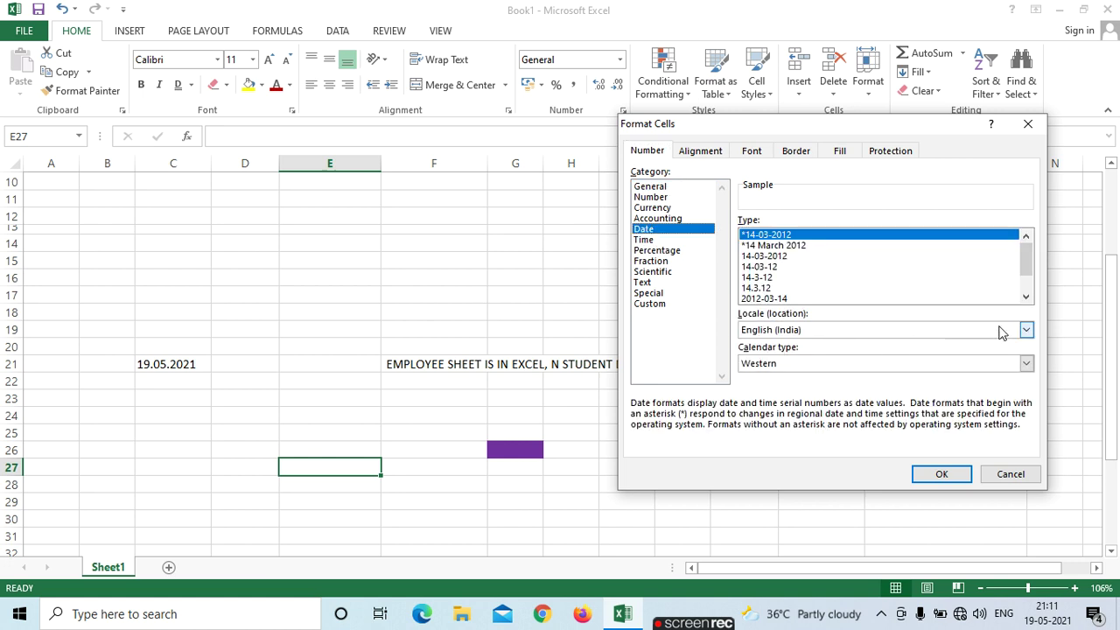
left_click(760, 247)
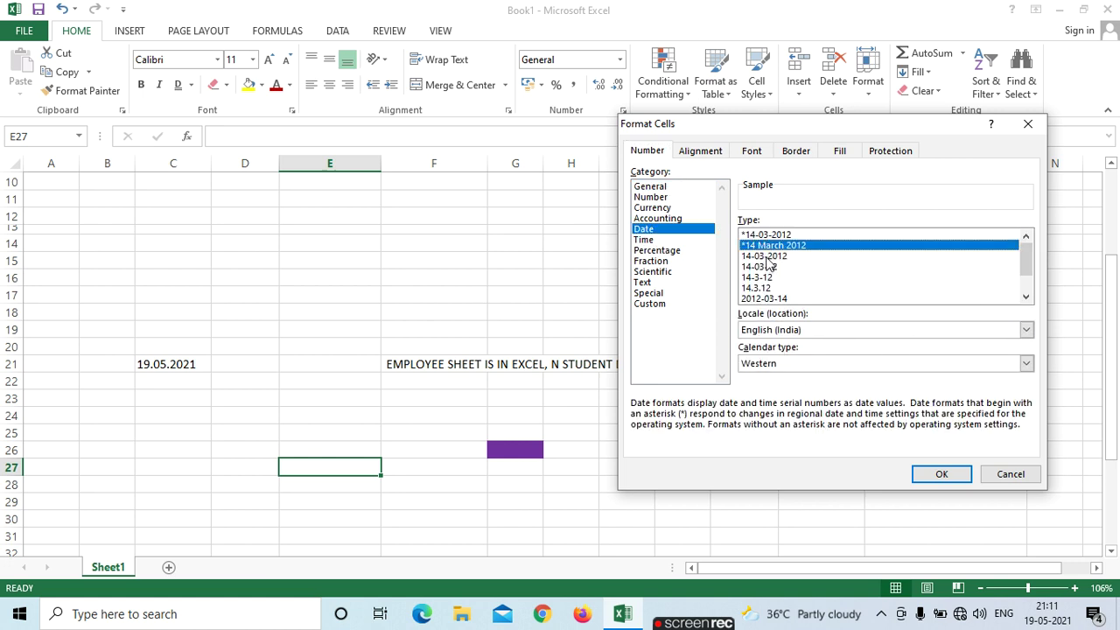
left_click(769, 256)
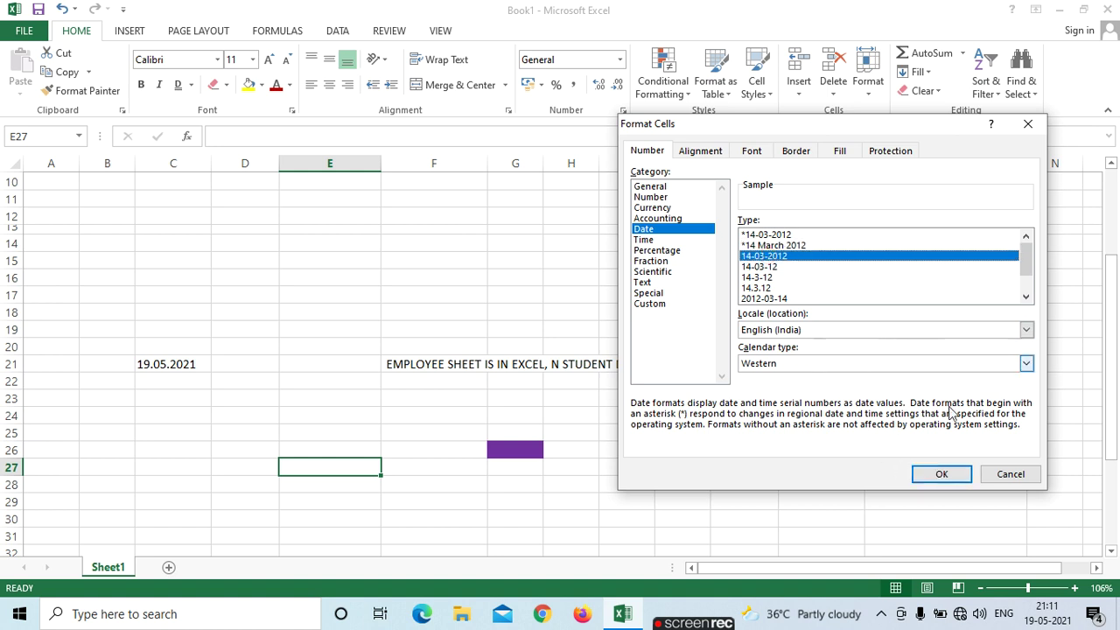
left_click(1026, 363)
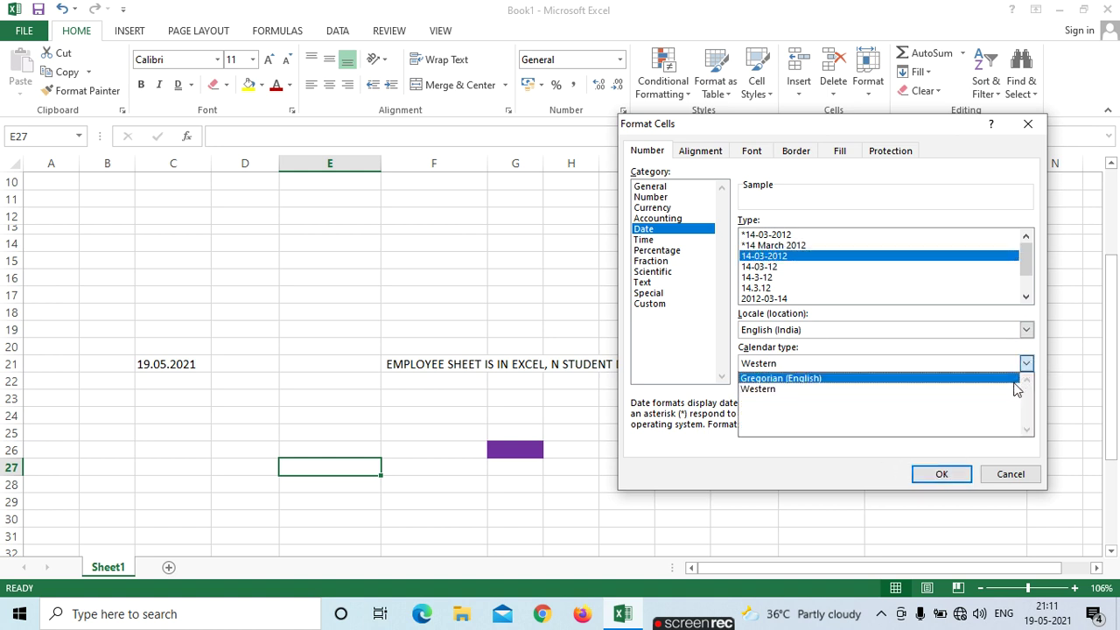
left_click(882, 399)
left_click(929, 475)
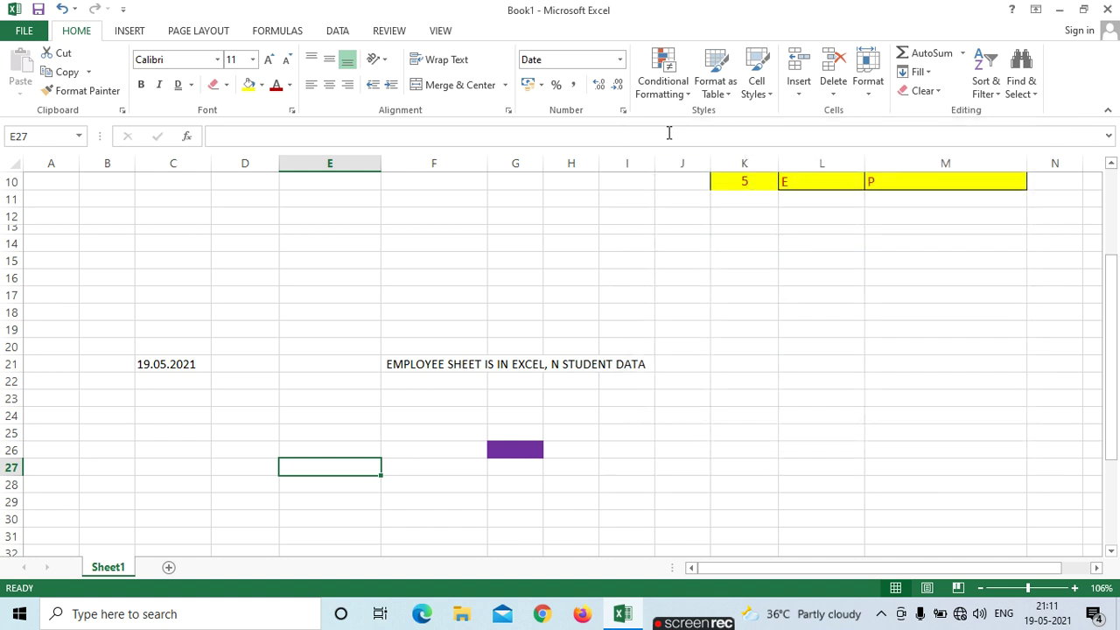
left_click(620, 59)
Apply Long Date to E27, then switch C21 from Long Date to Short Date.
left_click(598, 259)
left_click(190, 365)
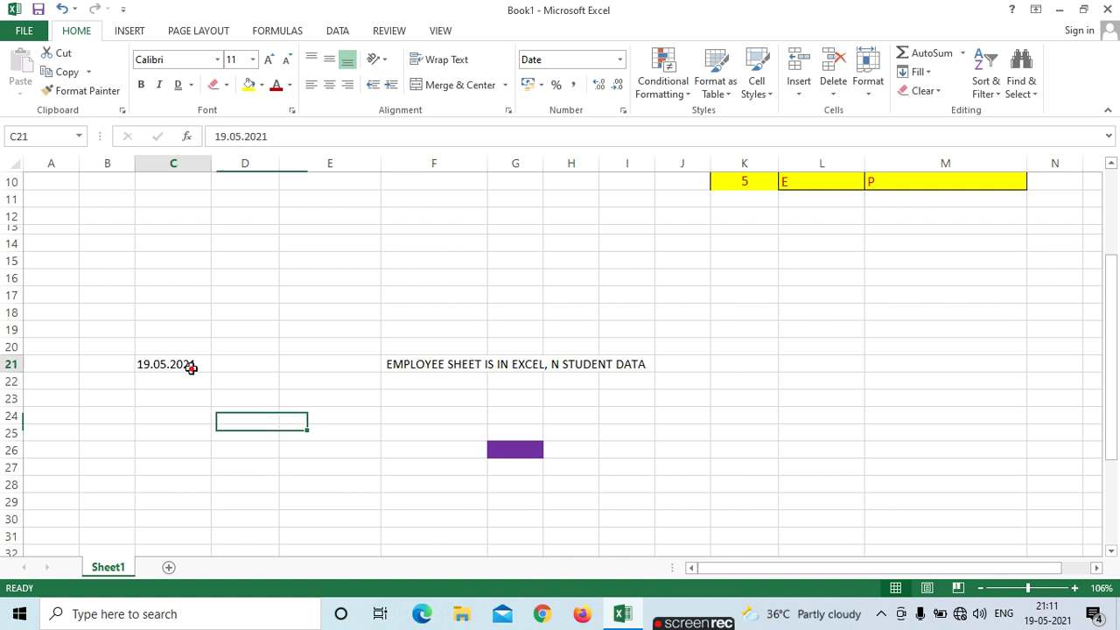
left_click(621, 59)
left_click(563, 262)
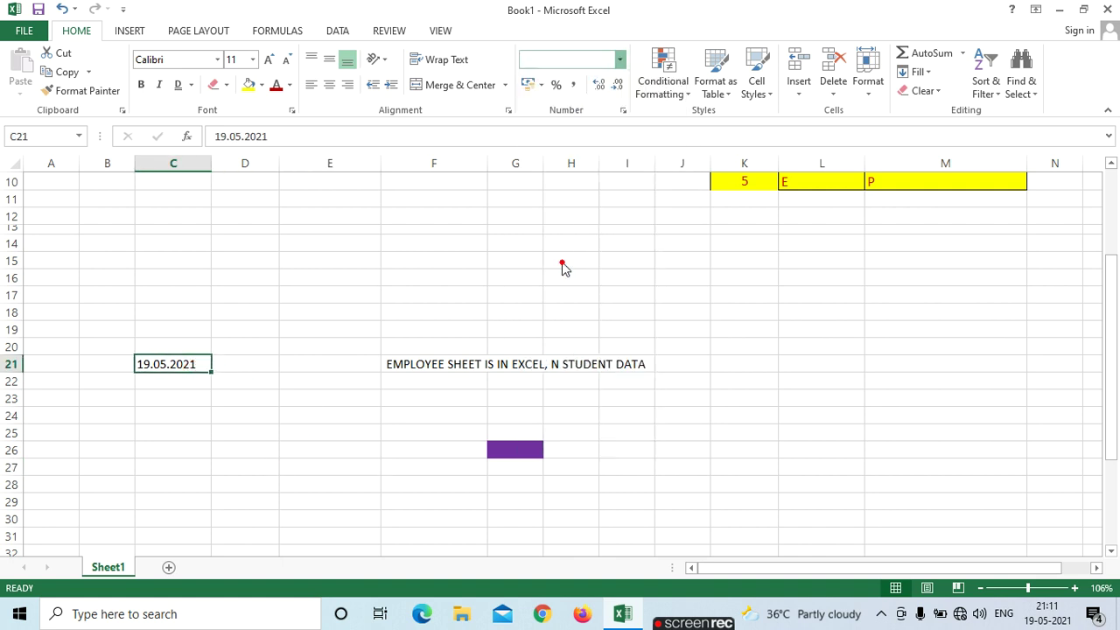
left_click(619, 60)
left_click(599, 229)
Give cell L24 the Short Date format.
left_click(361, 346)
scroll(975, 408, "up", 3)
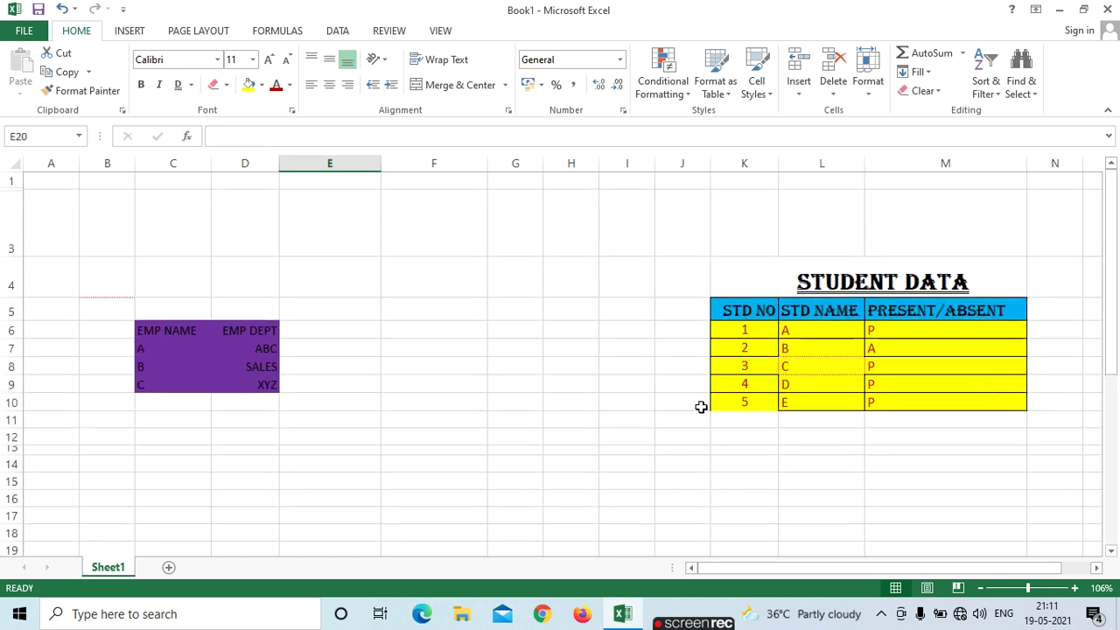
scroll(612, 324, "down", 5)
left_click(793, 323)
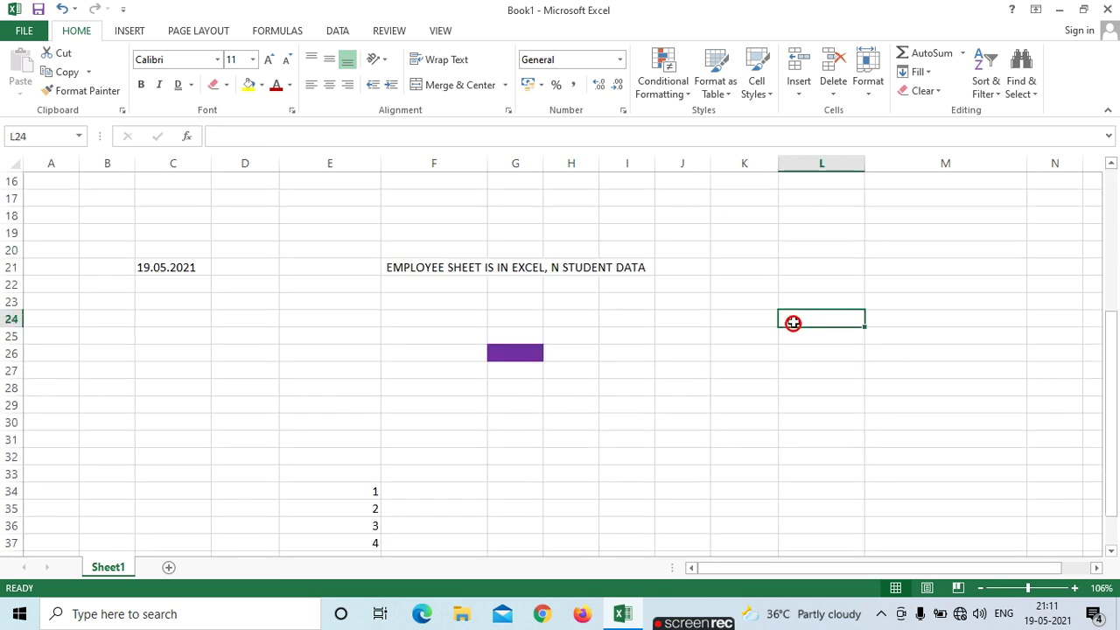
left_click(619, 60)
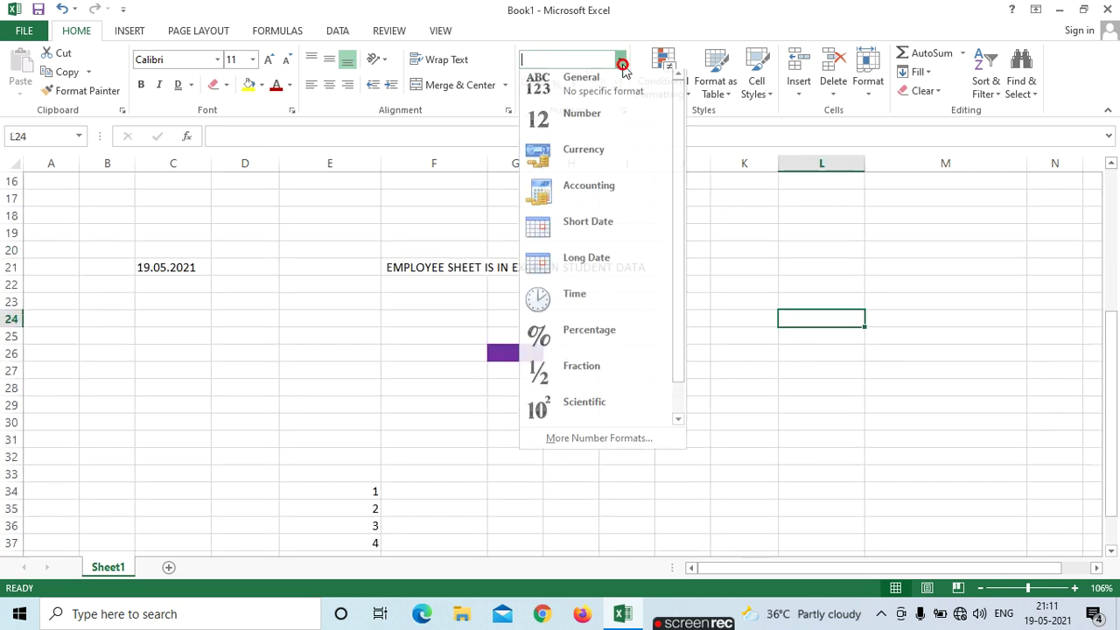
left_click(610, 231)
Format E34 as Short Date, trying Long Date twice, so it shows 01-01-1900.
left_click(365, 494)
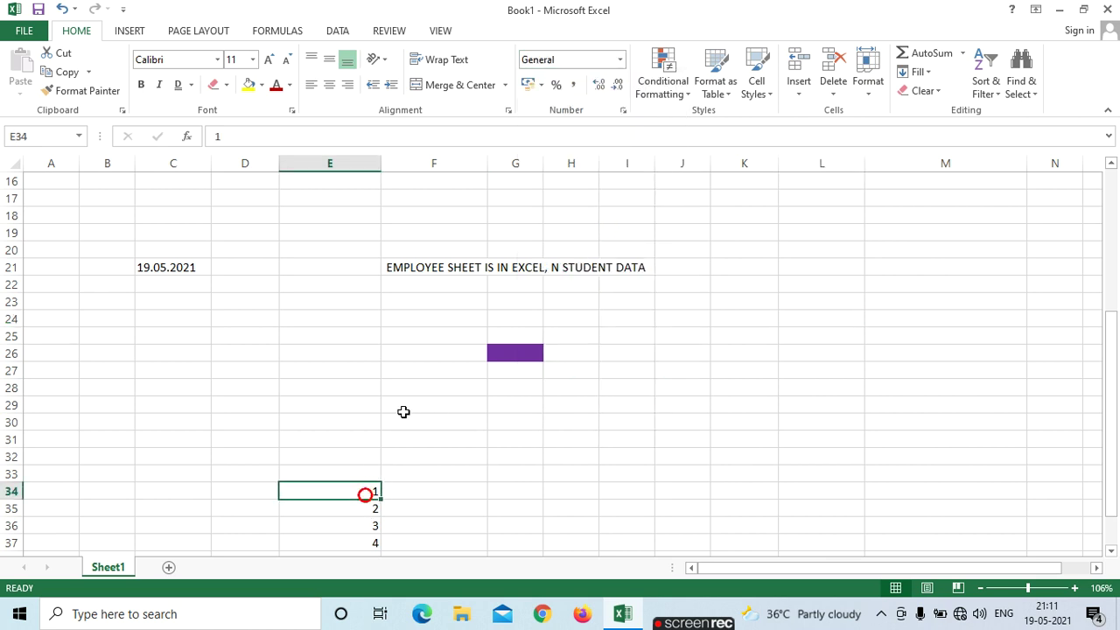
left_click(620, 59)
left_click(558, 241)
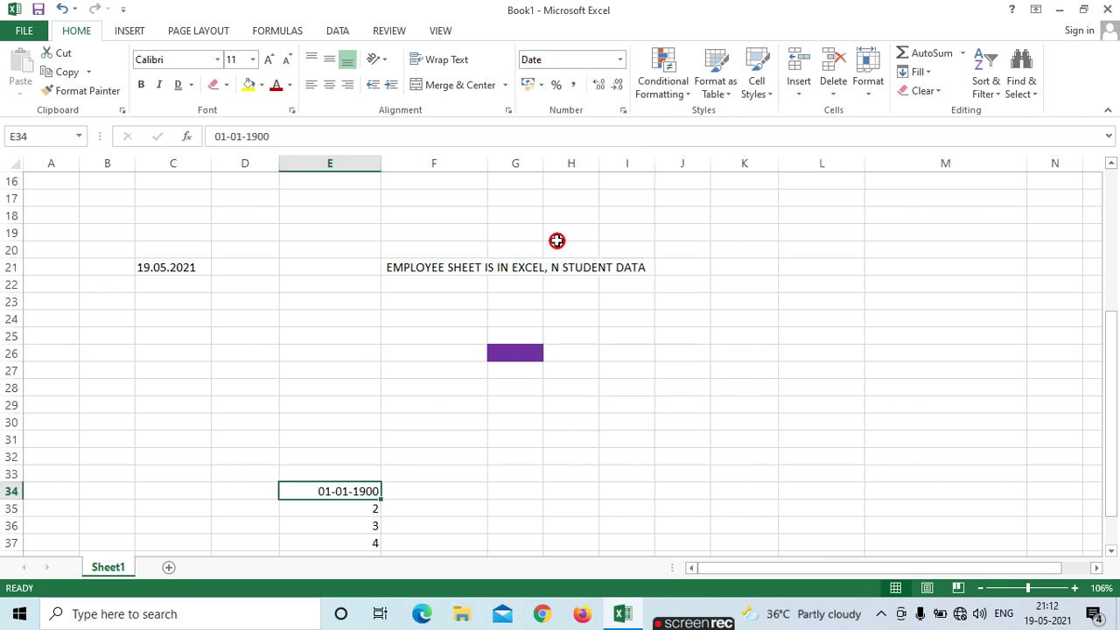
left_click(620, 60)
left_click(601, 269)
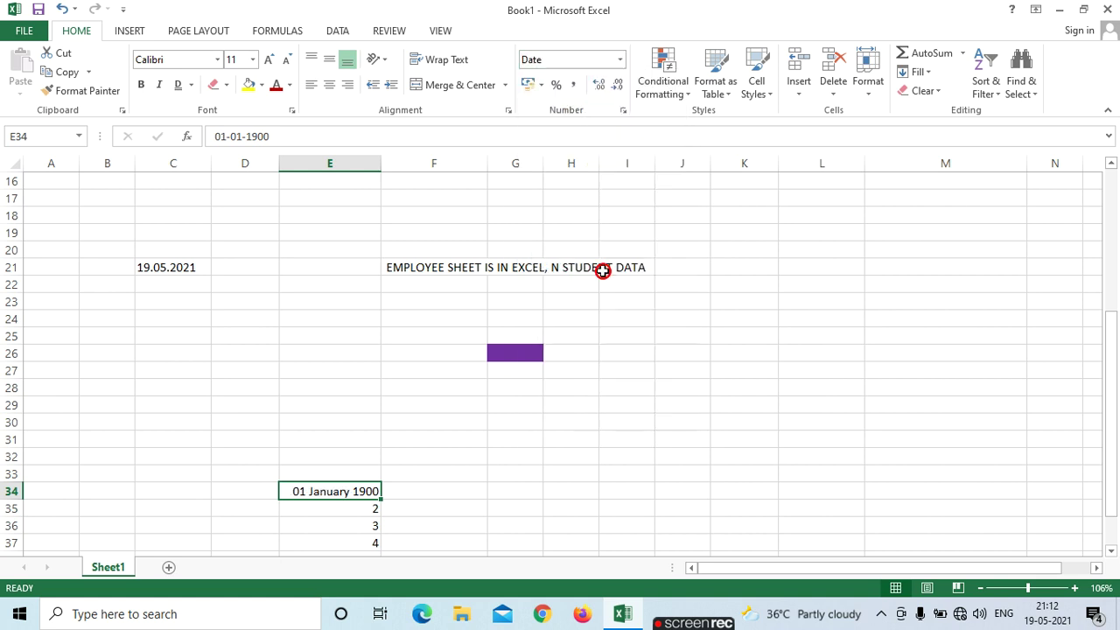
left_click(620, 59)
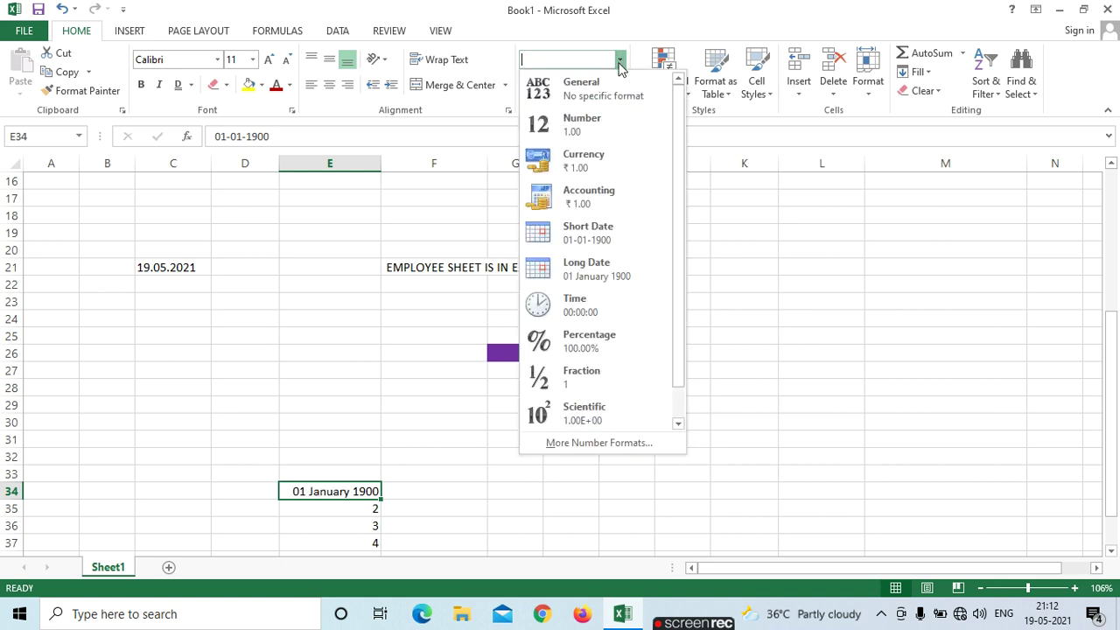
left_click(601, 237)
left_click(619, 59)
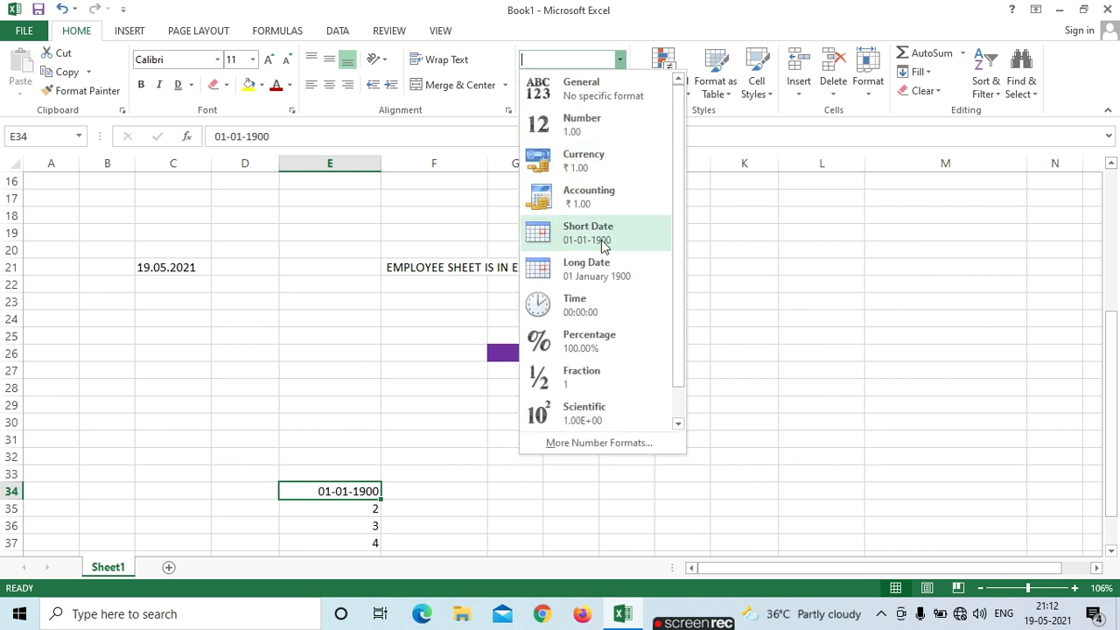
left_click(590, 267)
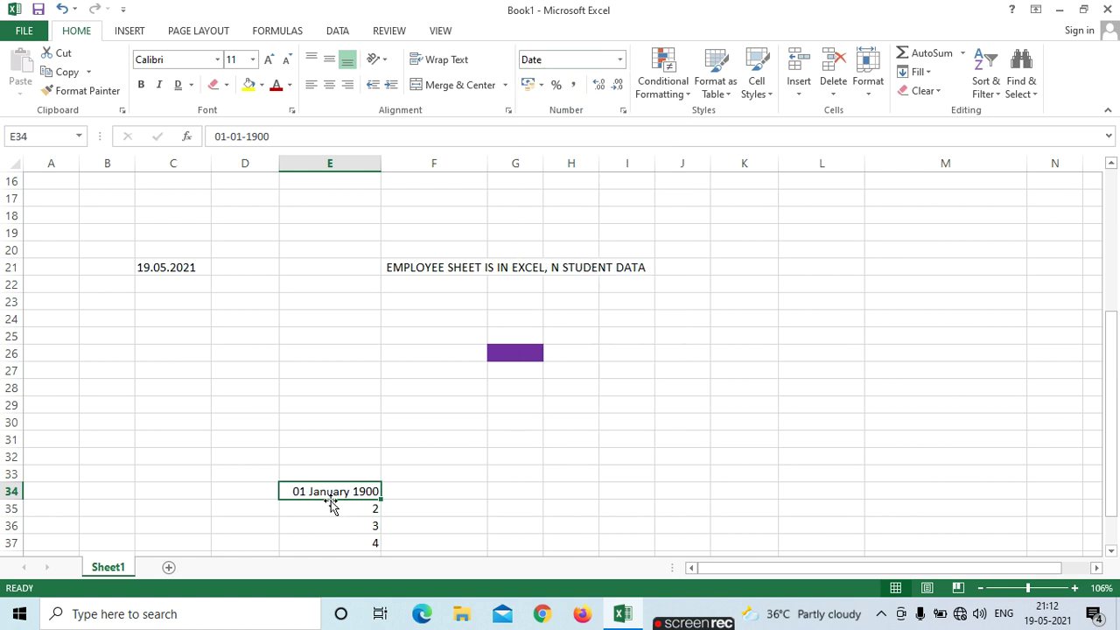
left_click(620, 60)
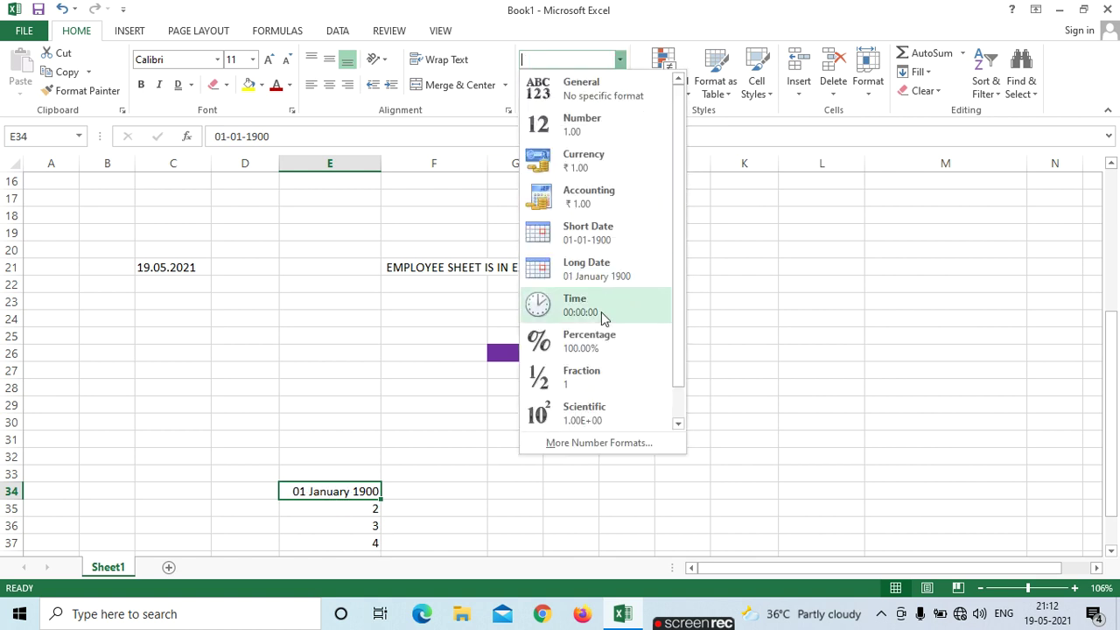
left_click(589, 229)
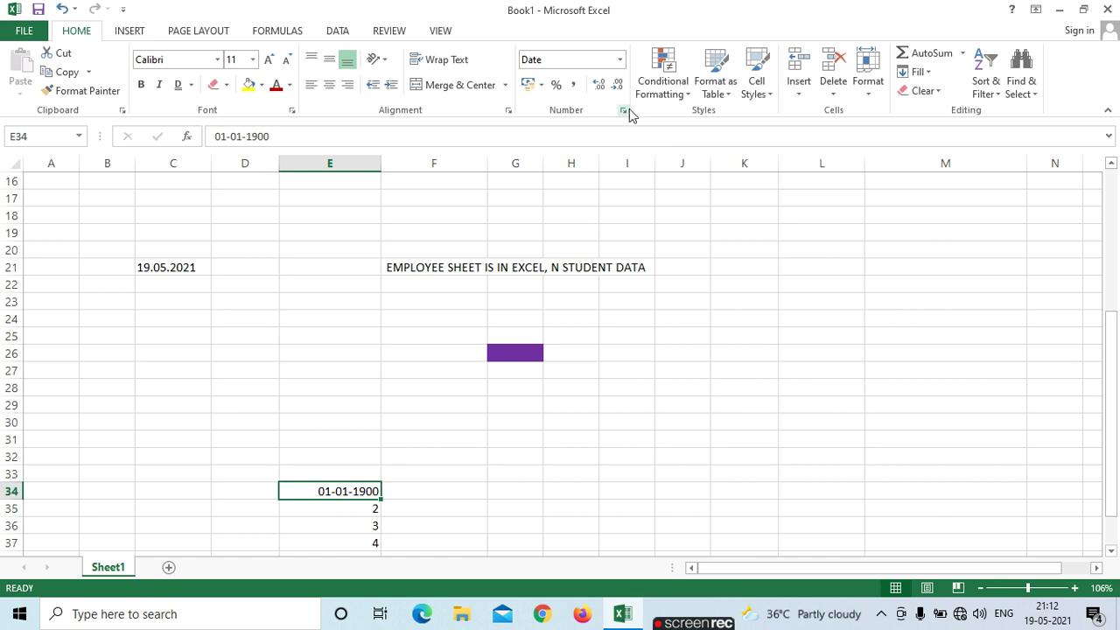
left_click(621, 58)
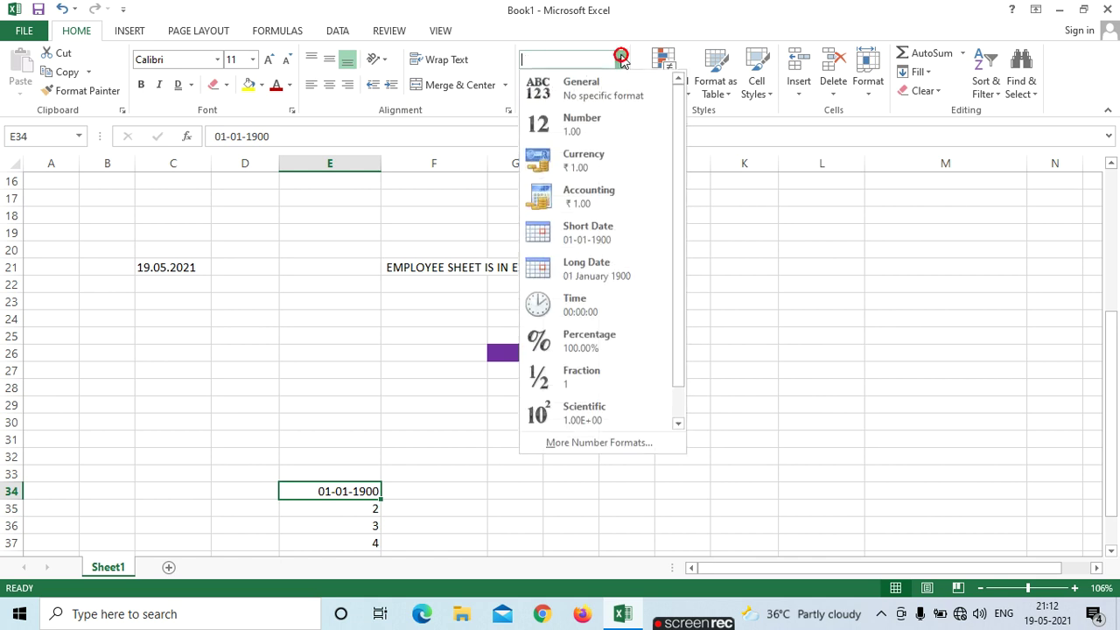
left_click(731, 399)
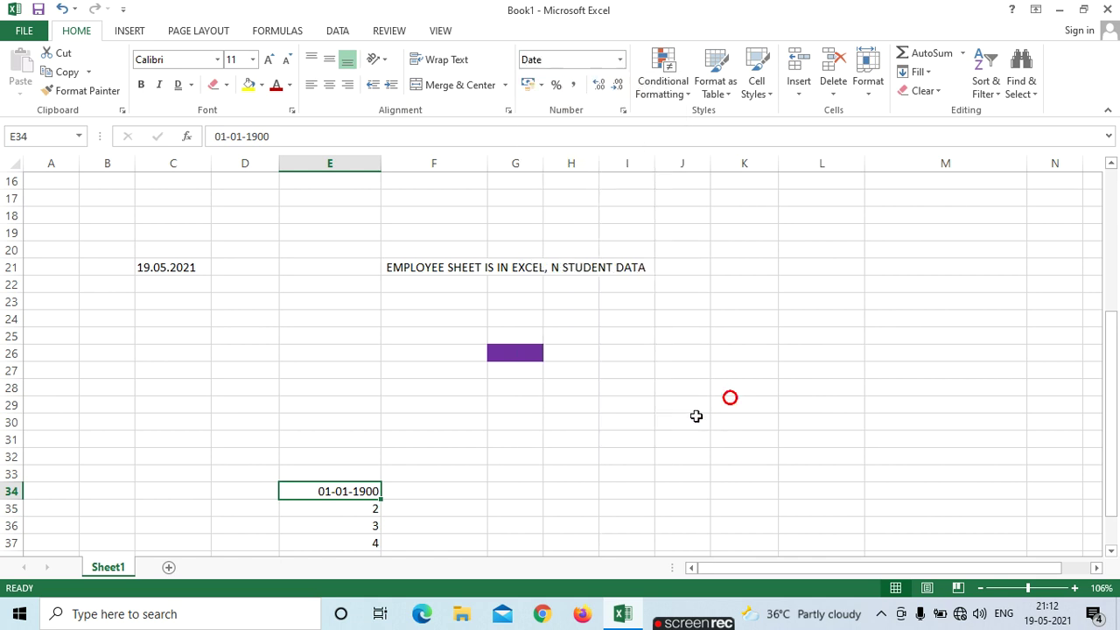
left_click(620, 60)
left_click(607, 442)
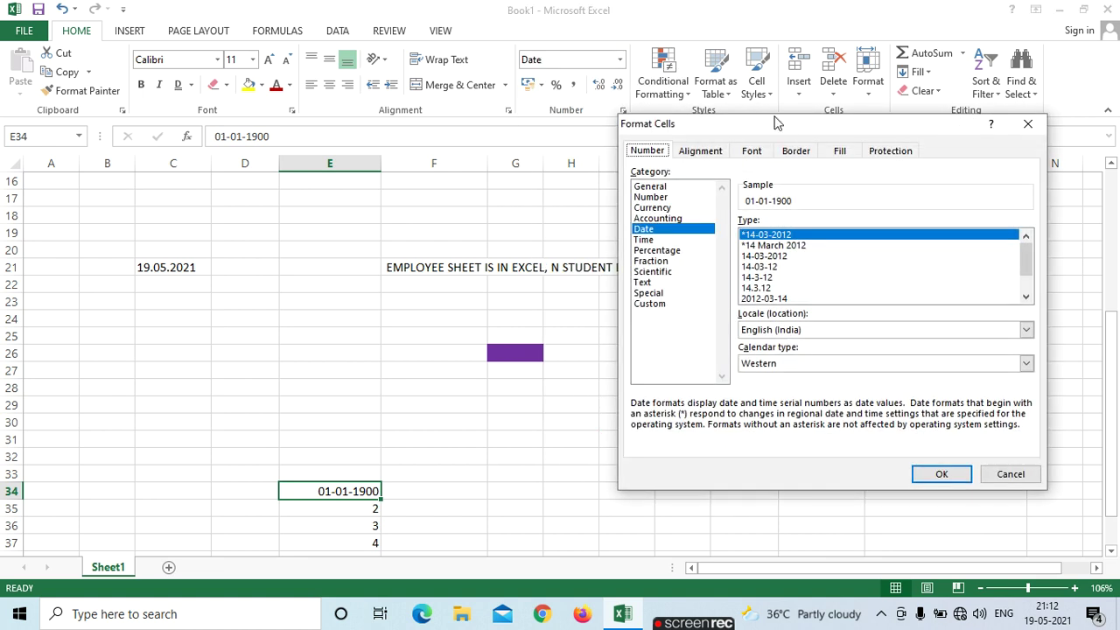
left_click_drag(690, 129, 497, 193)
left_click(560, 217)
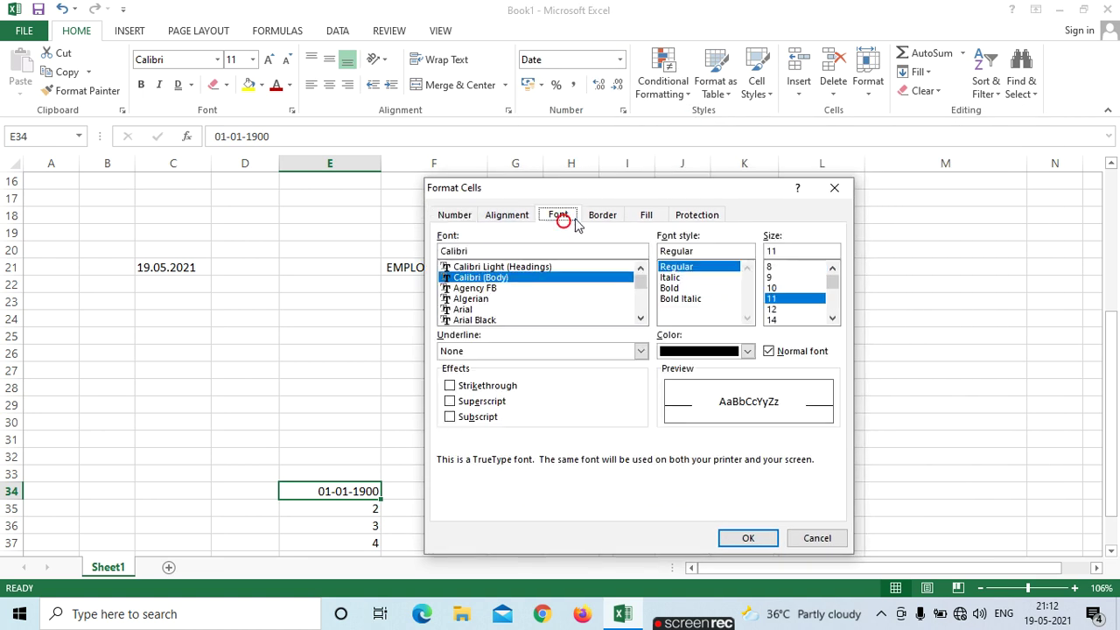
left_click(604, 215)
left_click(646, 215)
left_click(696, 215)
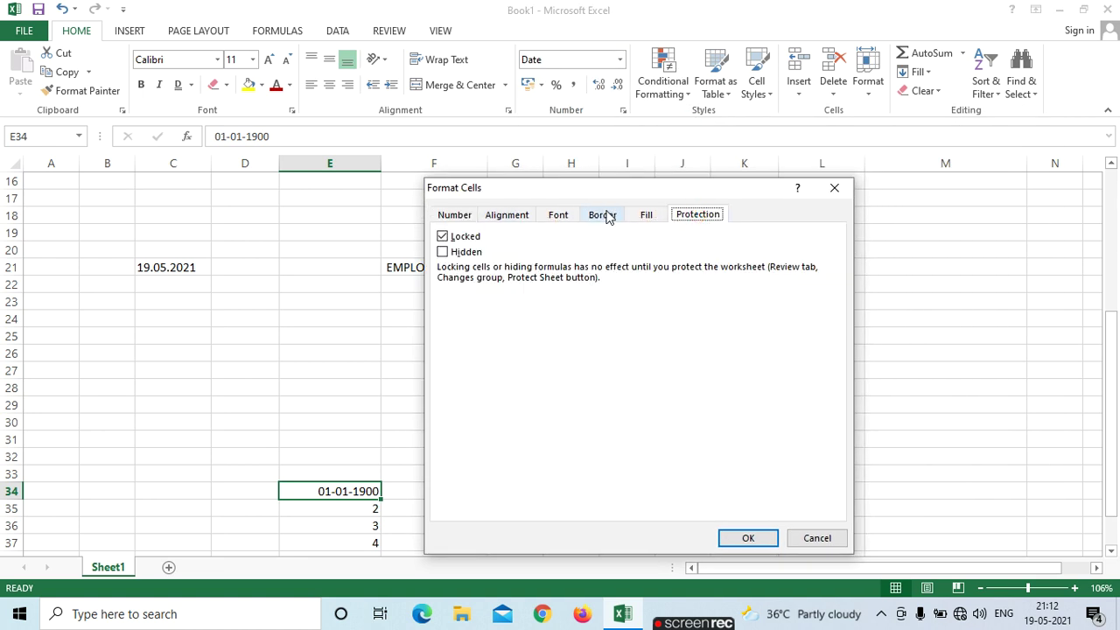
left_click(506, 215)
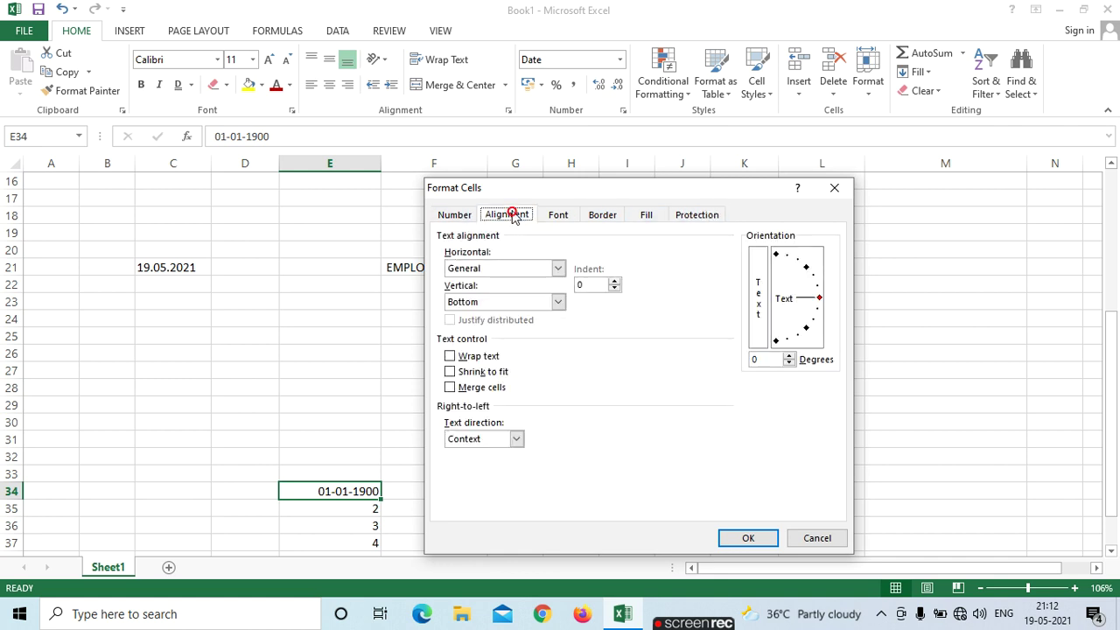
left_click(456, 215)
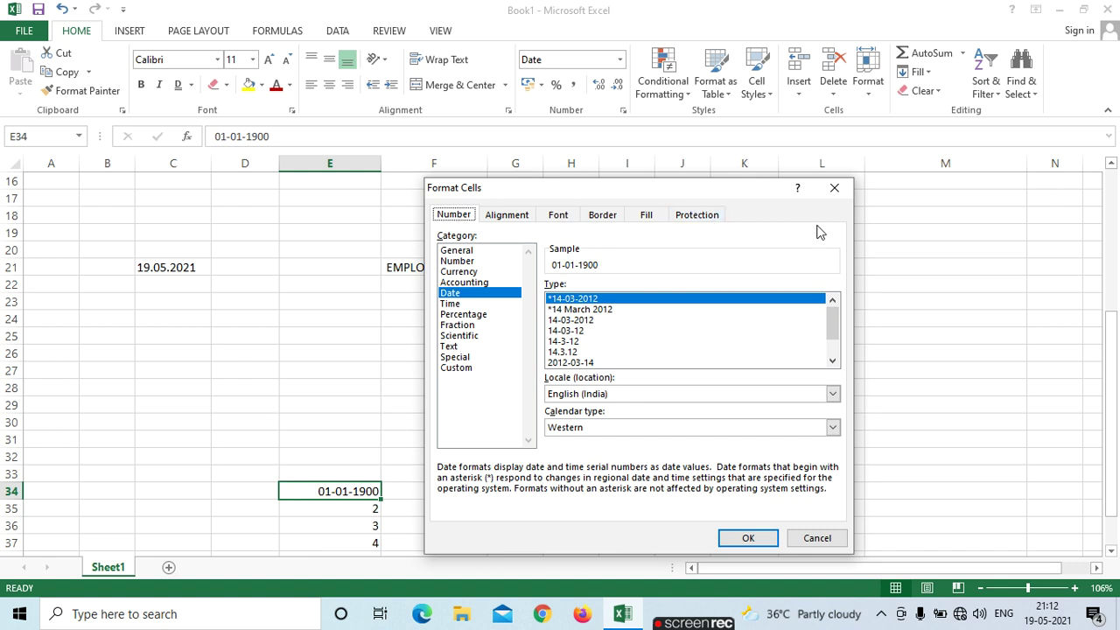
left_click(834, 189)
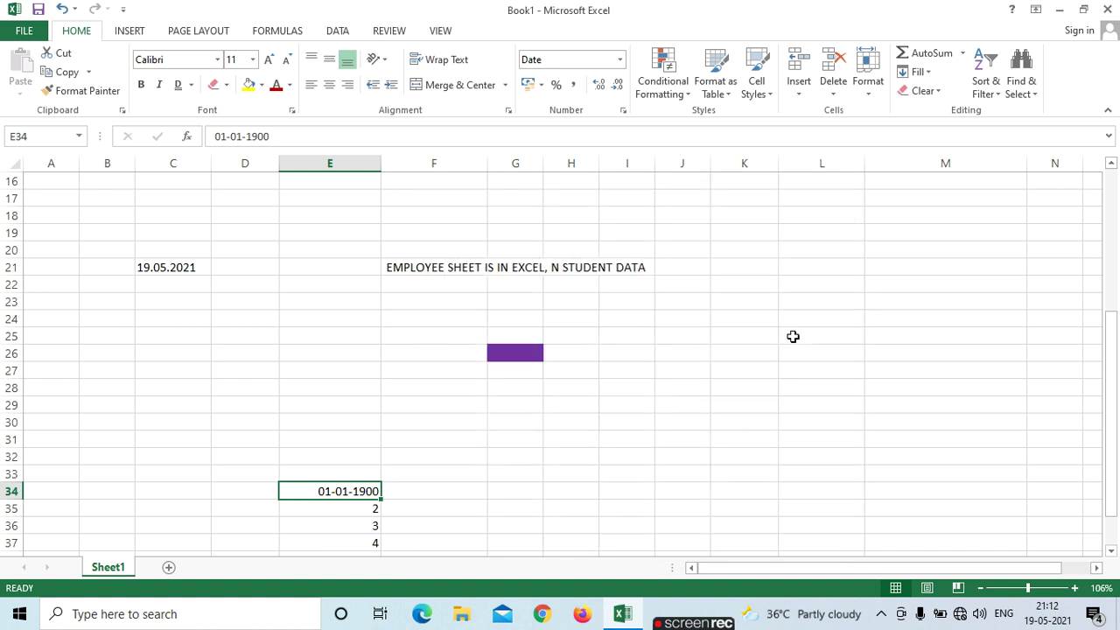
left_click(881, 613)
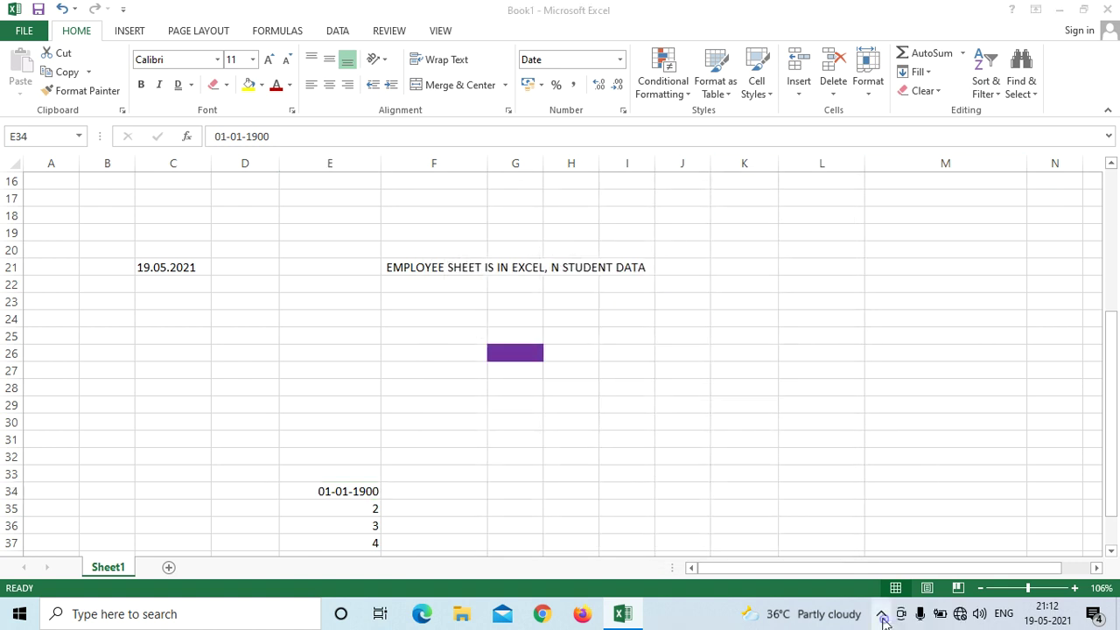